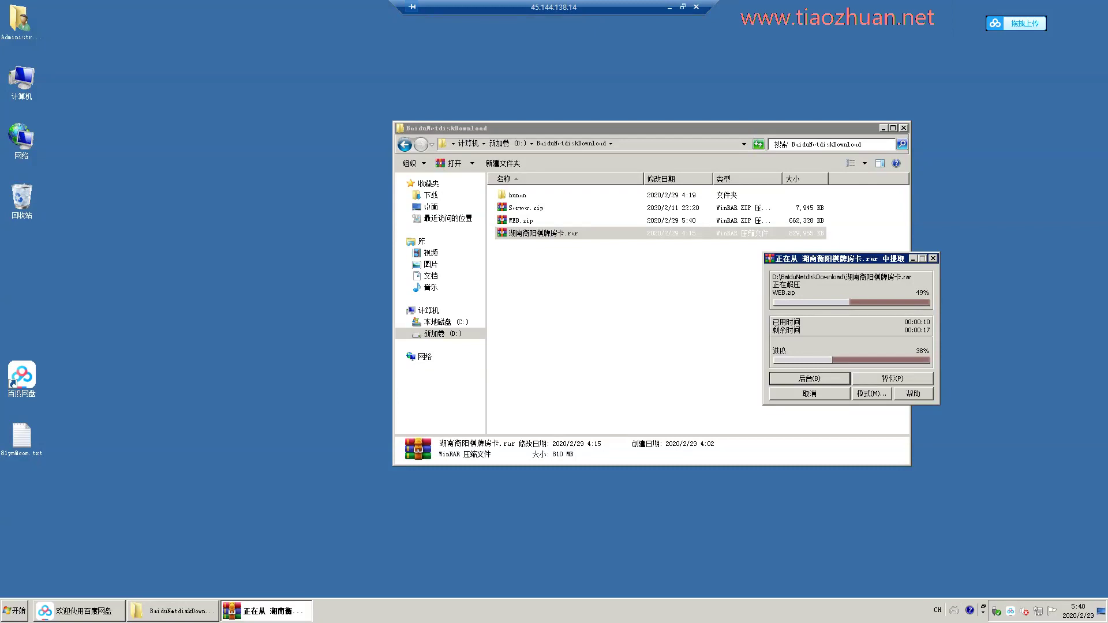
# In the hunan folder, extract WEB.zip into its own WEB folder with WinRAR.
pyautogui.doubleClick(517, 195)
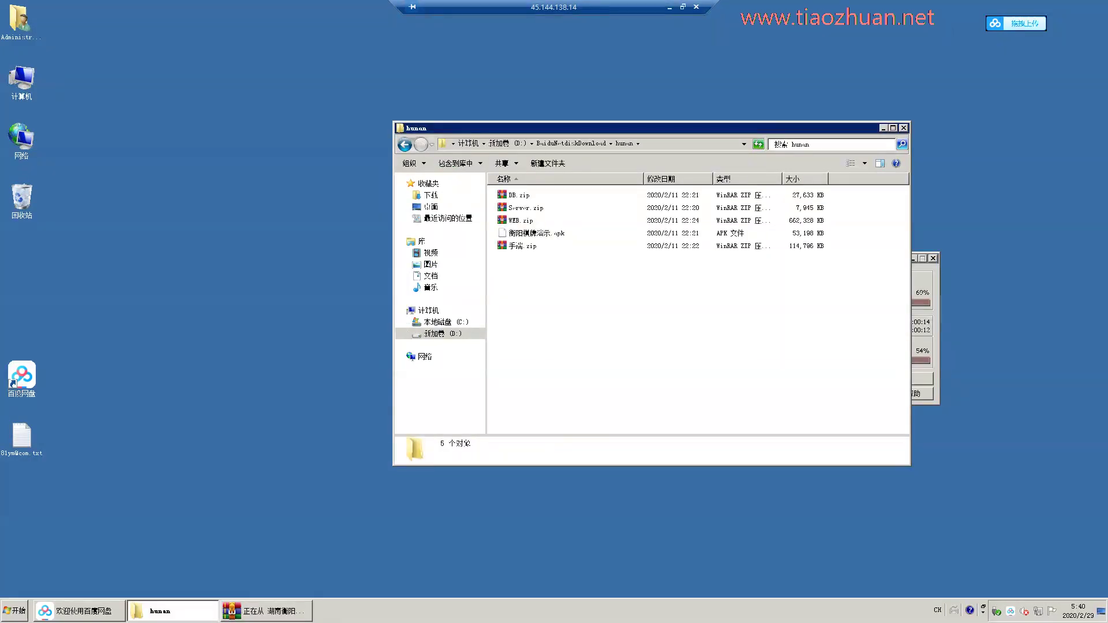
pyautogui.hotkey('alt', 'Tab')
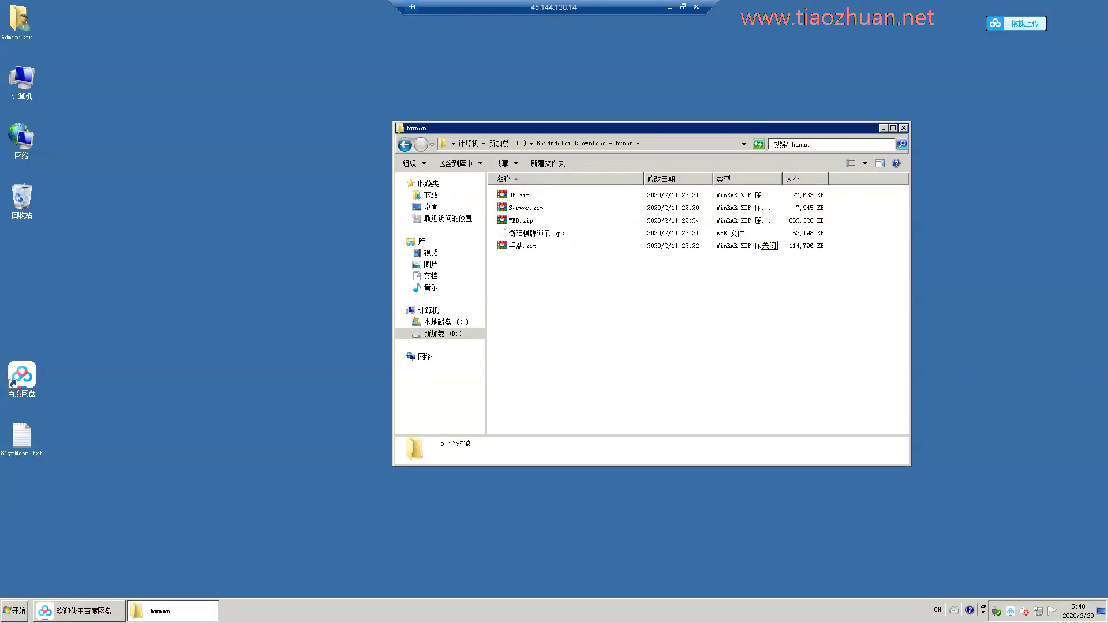
pyautogui.doubleClick(521, 220)
pyautogui.press('Escape')
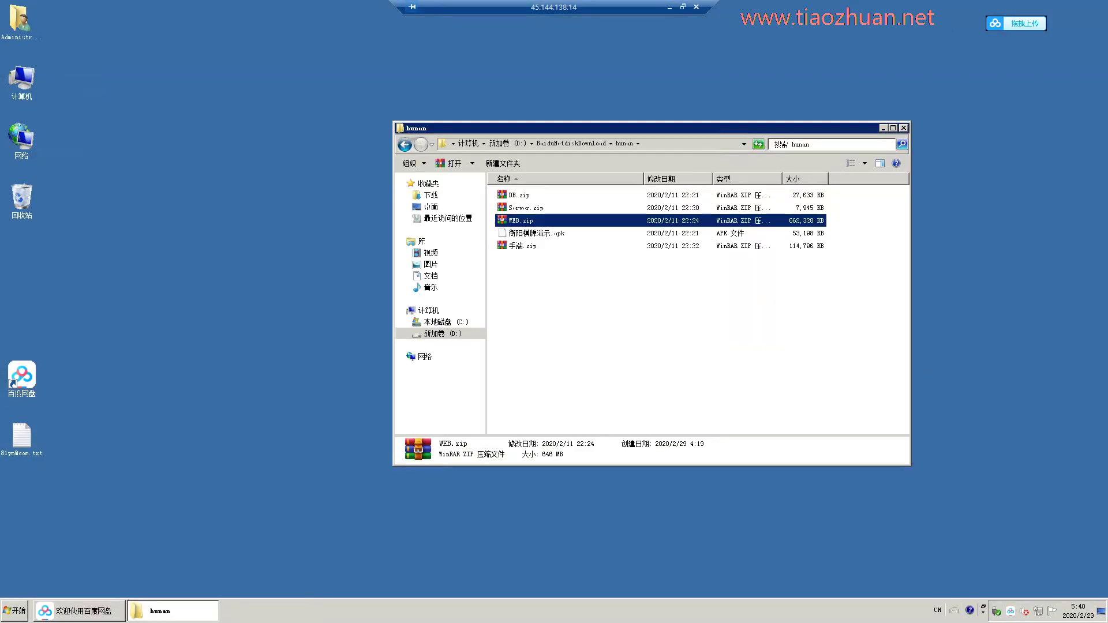
pyautogui.rightClick(520, 220)
pyautogui.click(552, 266)
pyautogui.click(525, 221)
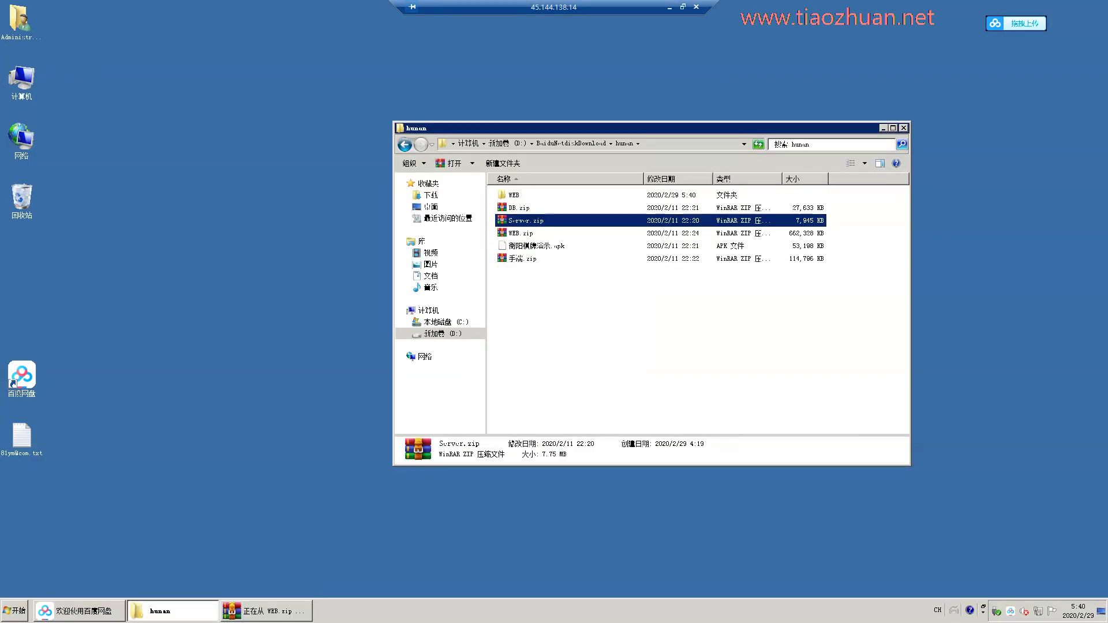
# Extract Server.zip and DB.zip into their own Server and DB folders.
pyautogui.press('Return')
pyautogui.press('Escape')
pyautogui.doubleClick(520, 220)
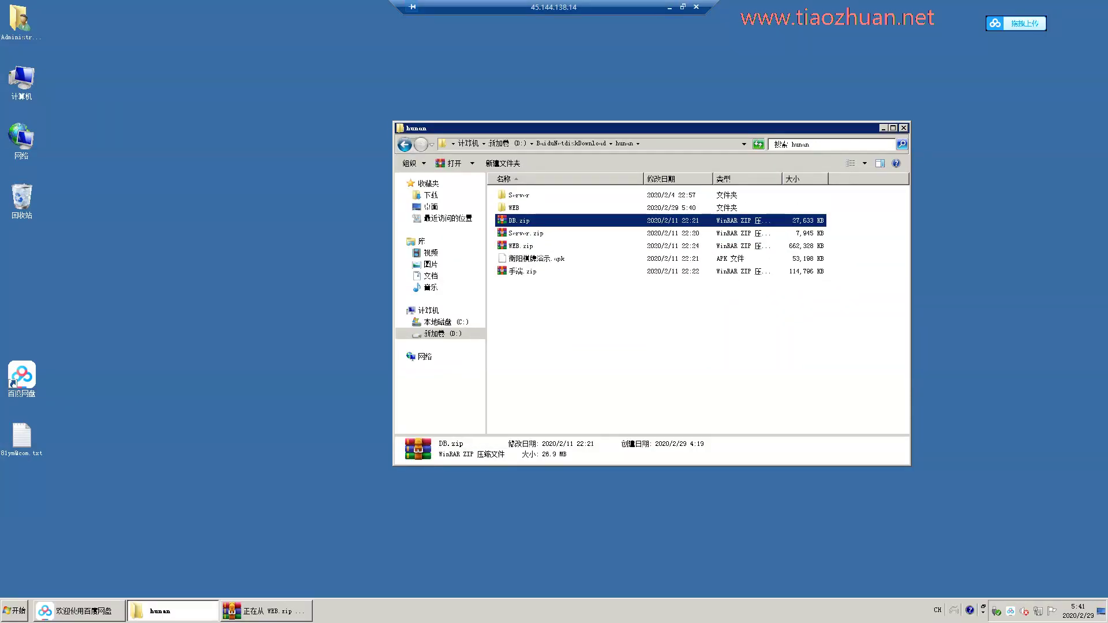
pyautogui.press('Escape')
pyautogui.click(519, 220)
pyautogui.rightClick(519, 221)
pyautogui.click(553, 264)
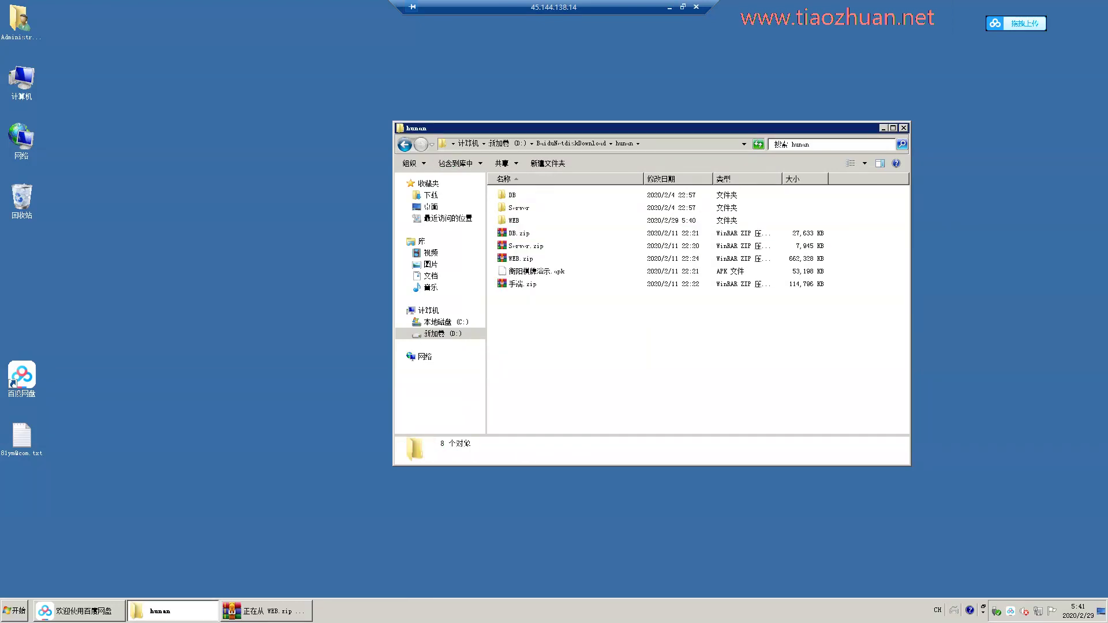
# Launch SQL Server 2014 Management Studio from the Start menu's SQL Server 2014 group.
pyautogui.hotkey('alt', 'Tab')
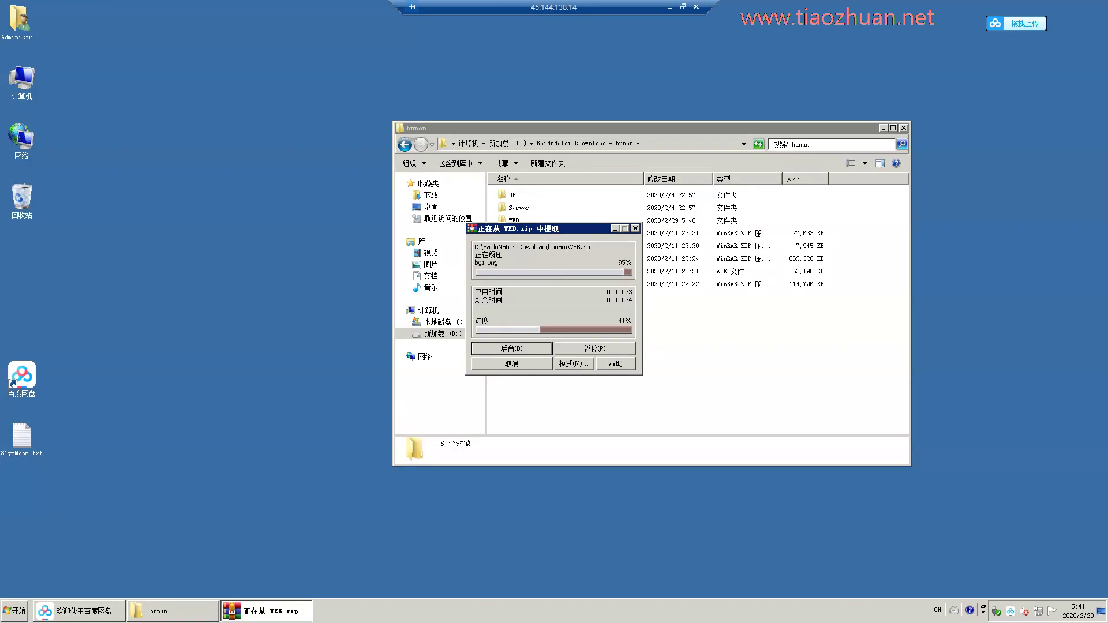
pyautogui.press('super')
pyautogui.click(33, 568)
pyautogui.press('Return')
pyautogui.press('Return')
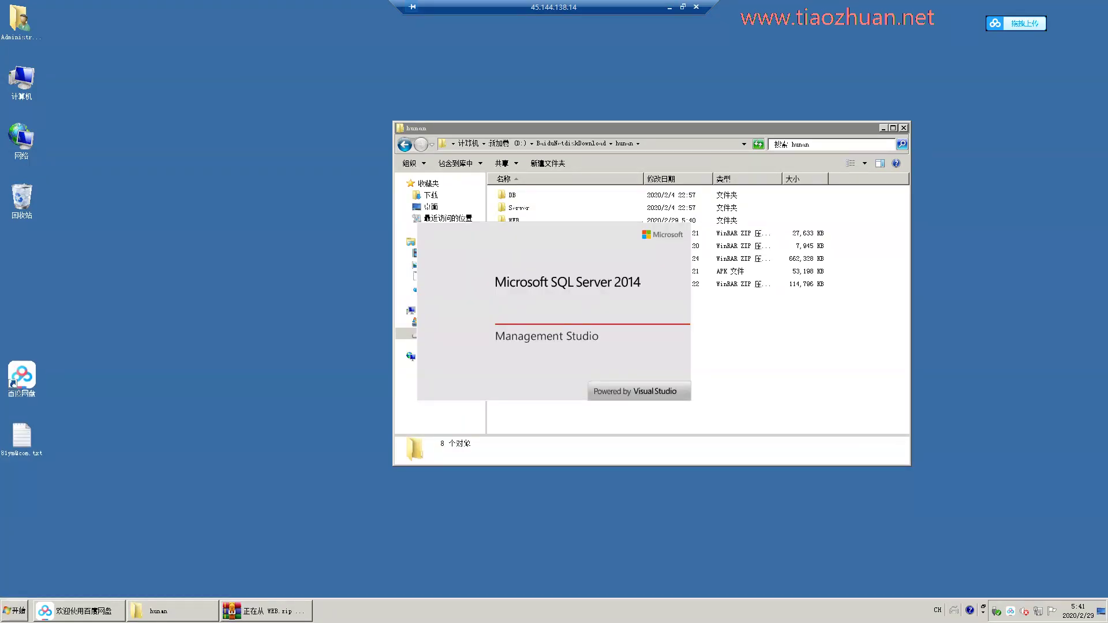
# Check the extracted DB folder, then connect Management Studio to the local SQL Server 12.0 instance.
pyautogui.press('super')
pyautogui.press('Right')
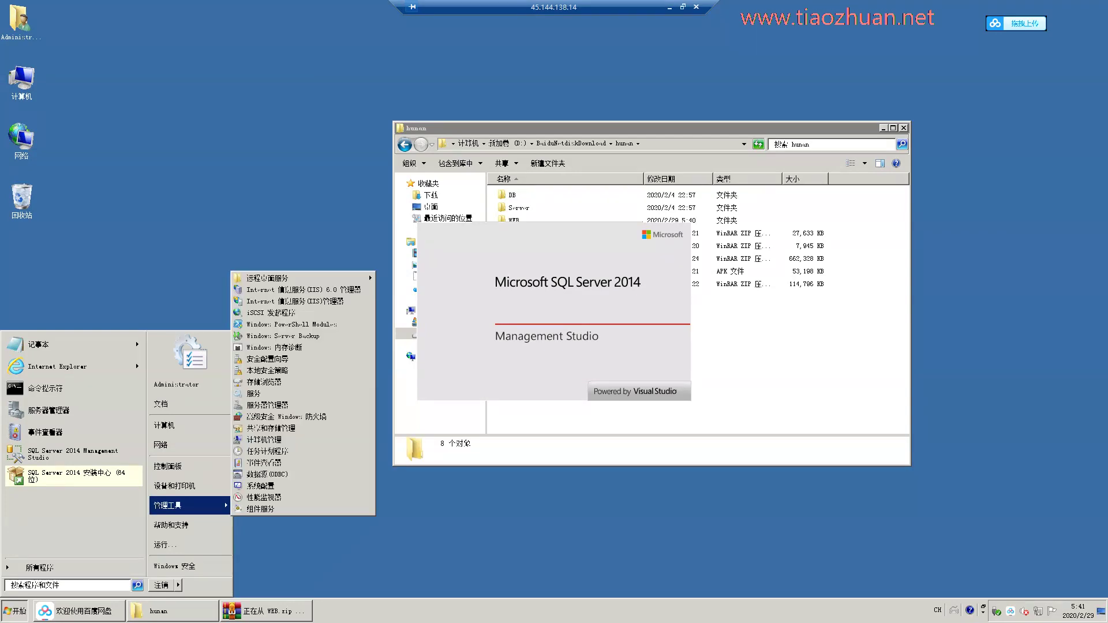
pyautogui.press('super')
pyautogui.press('Return')
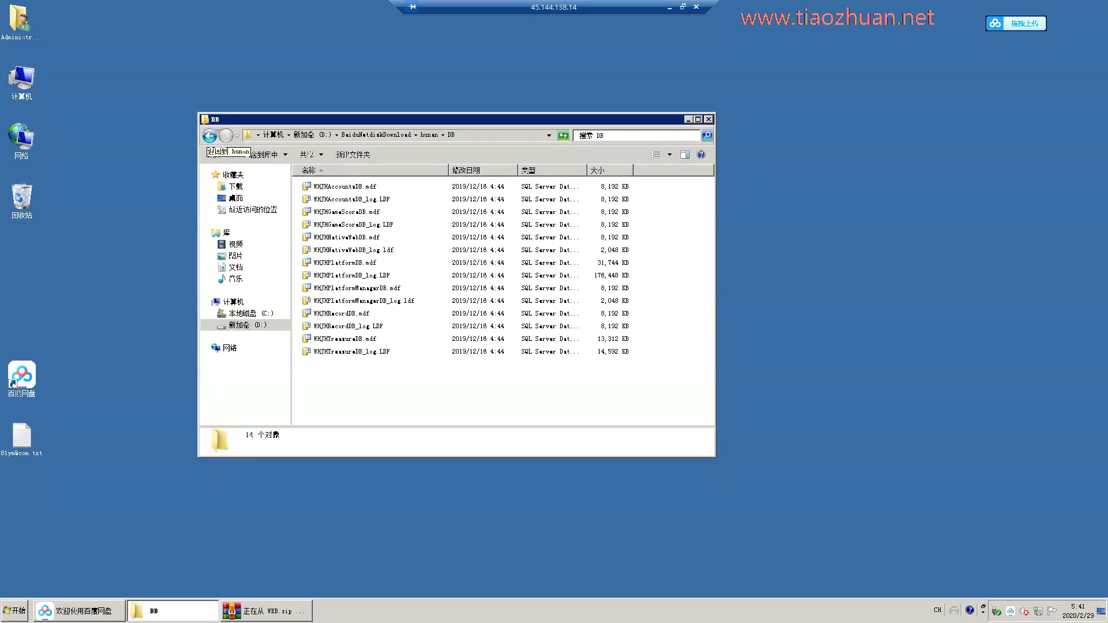
pyautogui.click(209, 135)
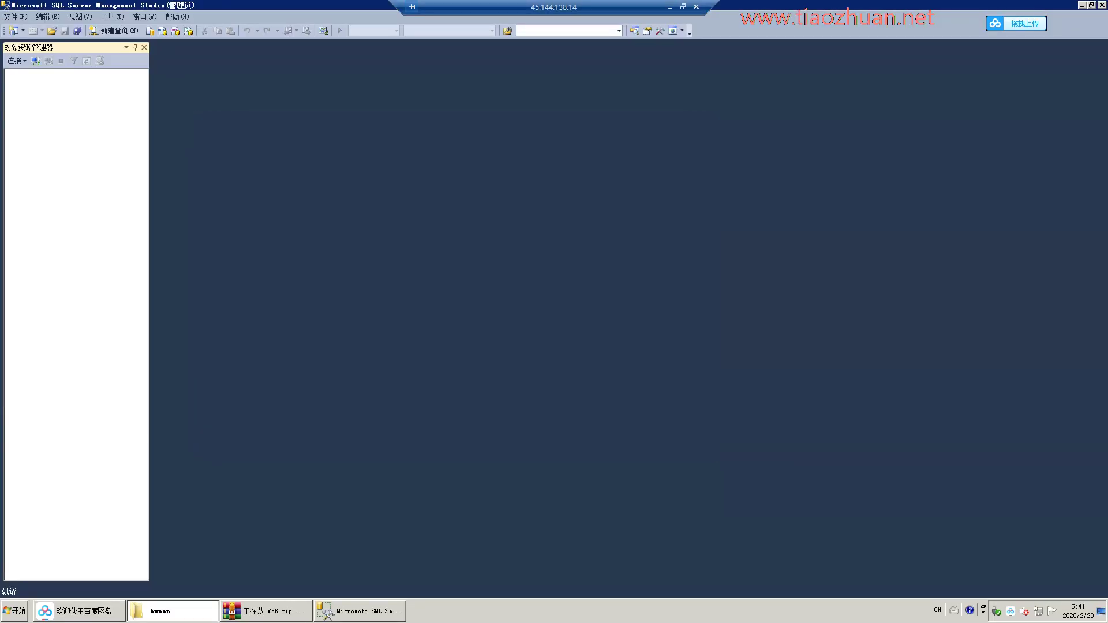
pyautogui.press('Return')
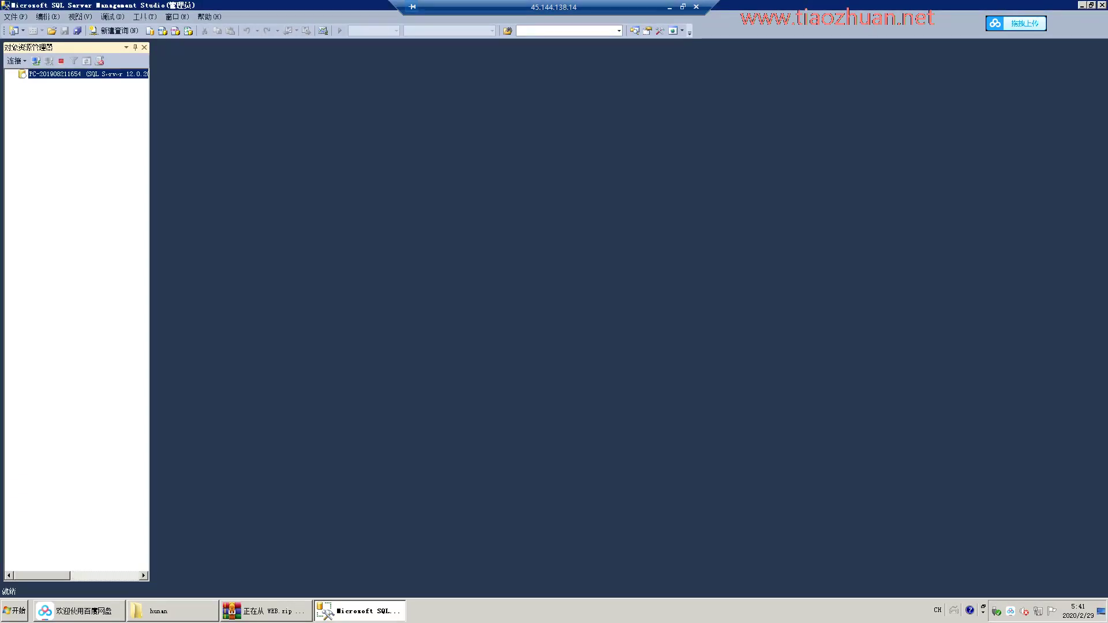
# Add WHJHAccountsDB.mdf from the extracted DB folder to the Attach Databases list.
pyautogui.rightClick(50, 83)
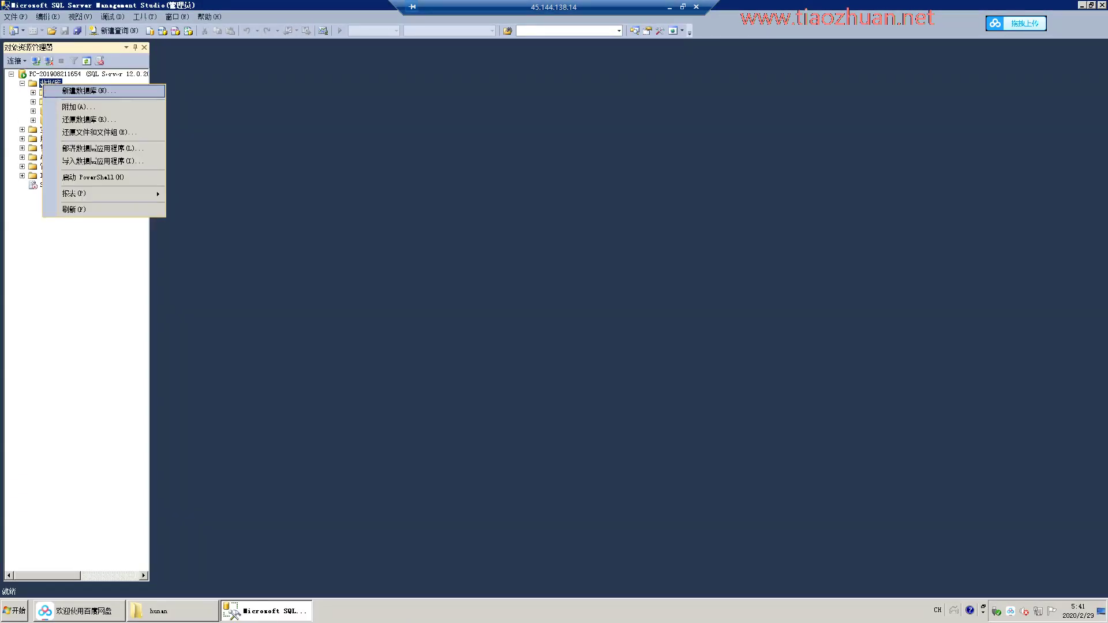
pyautogui.click(64, 106)
pyautogui.hotkey('alt', 'a')
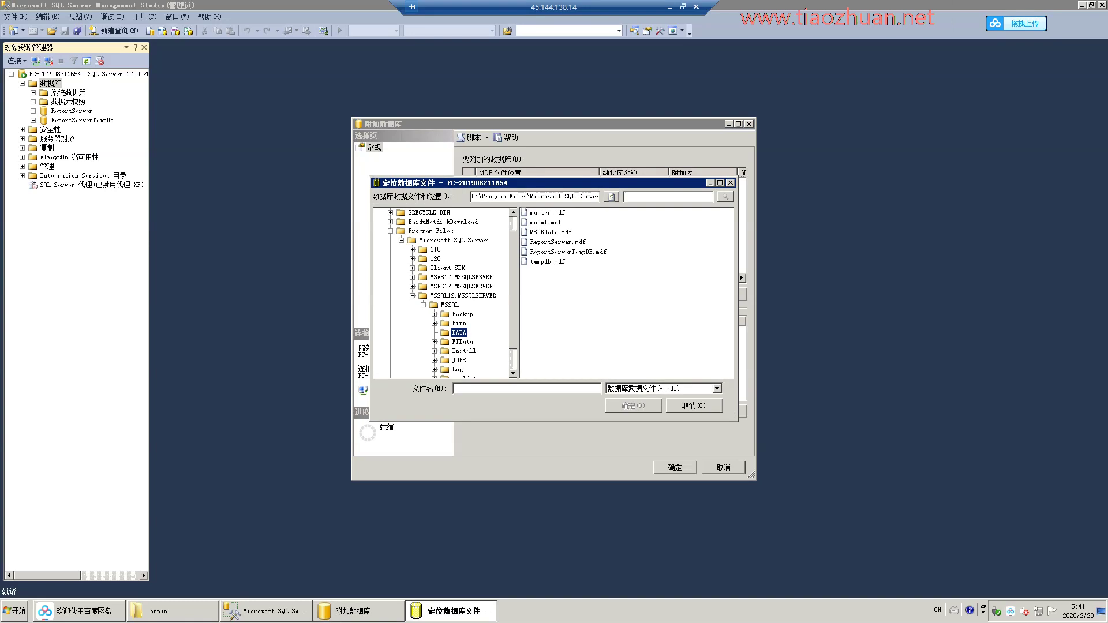
pyautogui.press('Right')
pyautogui.press('Down')
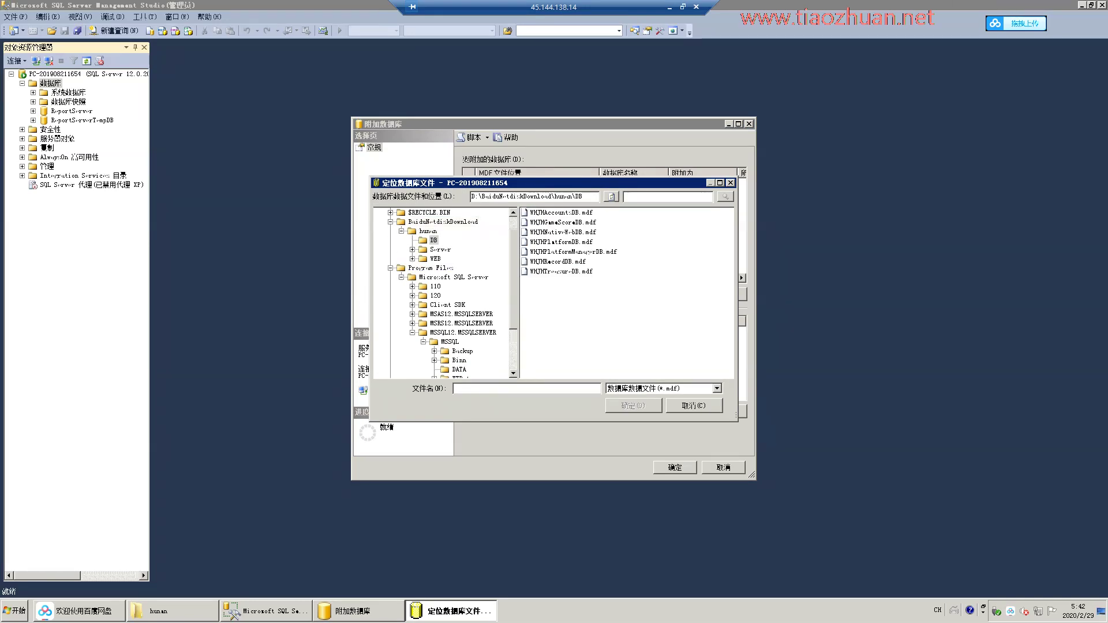
pyautogui.press('Return')
# Attach WHJHAccountsDB, WHJHGameScoreDB and WHJHNativeWebDB to the server.
pyautogui.press('Return')
pyautogui.rightClick(50, 83)
pyautogui.click(64, 108)
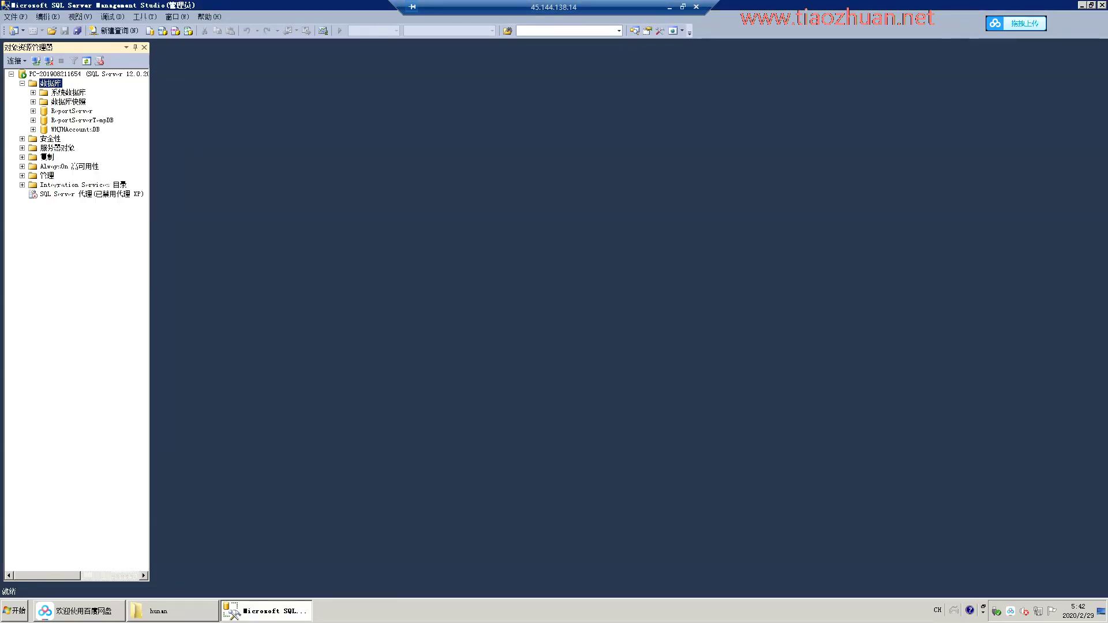
pyautogui.hotkey('alt', 'a')
pyautogui.press('Return')
pyautogui.press('Return')
pyautogui.rightClick(50, 83)
pyautogui.press('Return')
pyautogui.hotkey('alt', 'a')
pyautogui.press('Return')
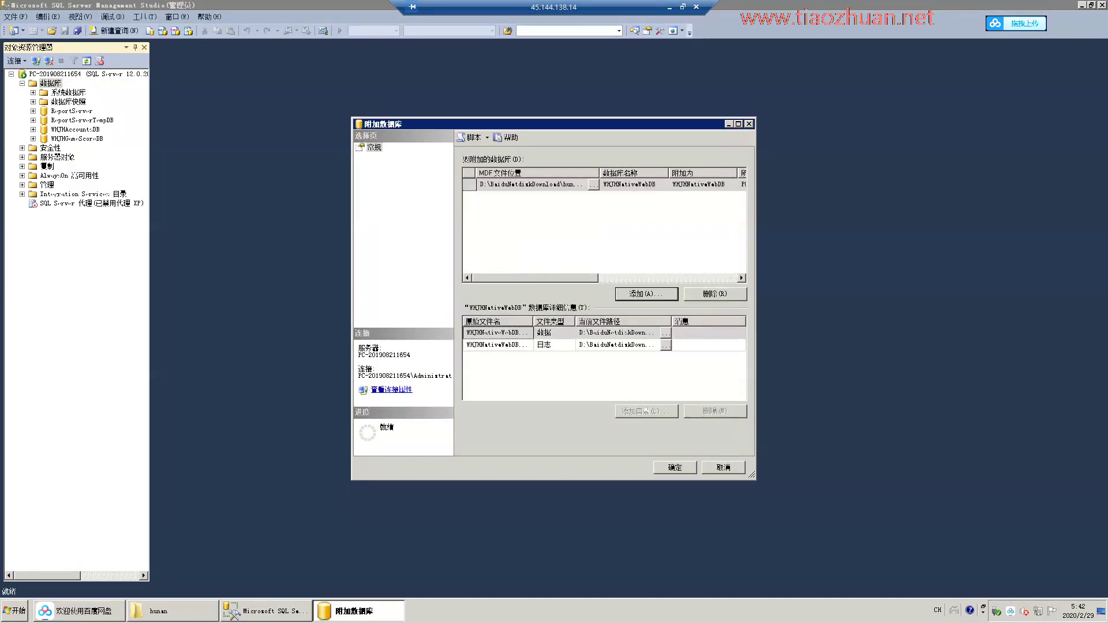
pyautogui.press('Return')
# Attach WHJHPlatformDB.mdf from the DB folder to the server.
pyautogui.rightClick(51, 83)
pyautogui.click(64, 107)
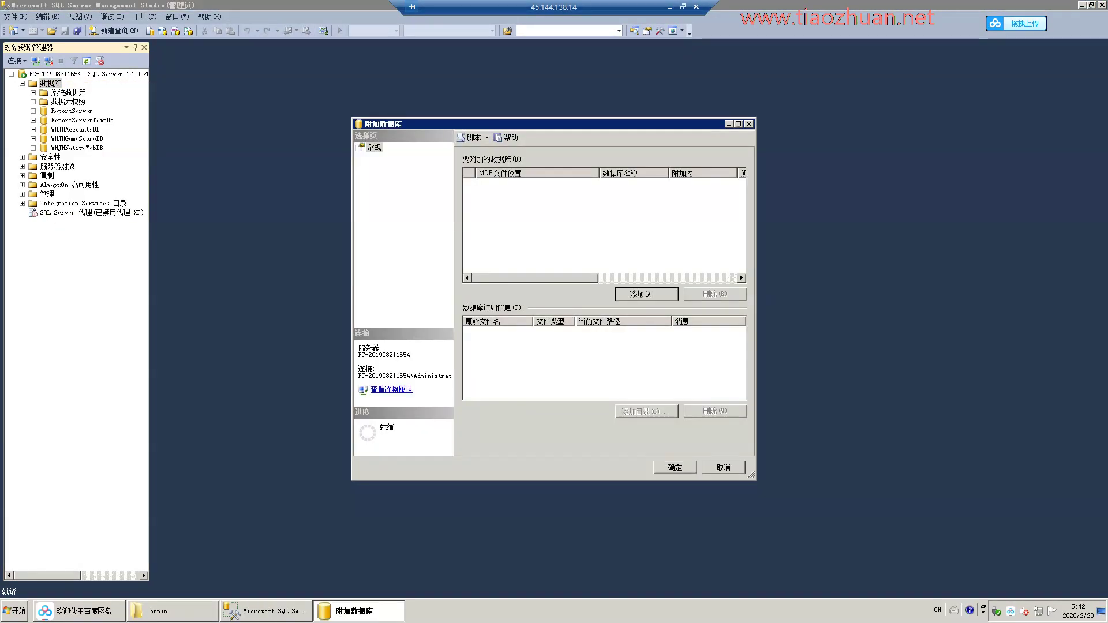
pyautogui.hotkey('alt', 'a')
pyautogui.press('Return')
pyautogui.press('Return')
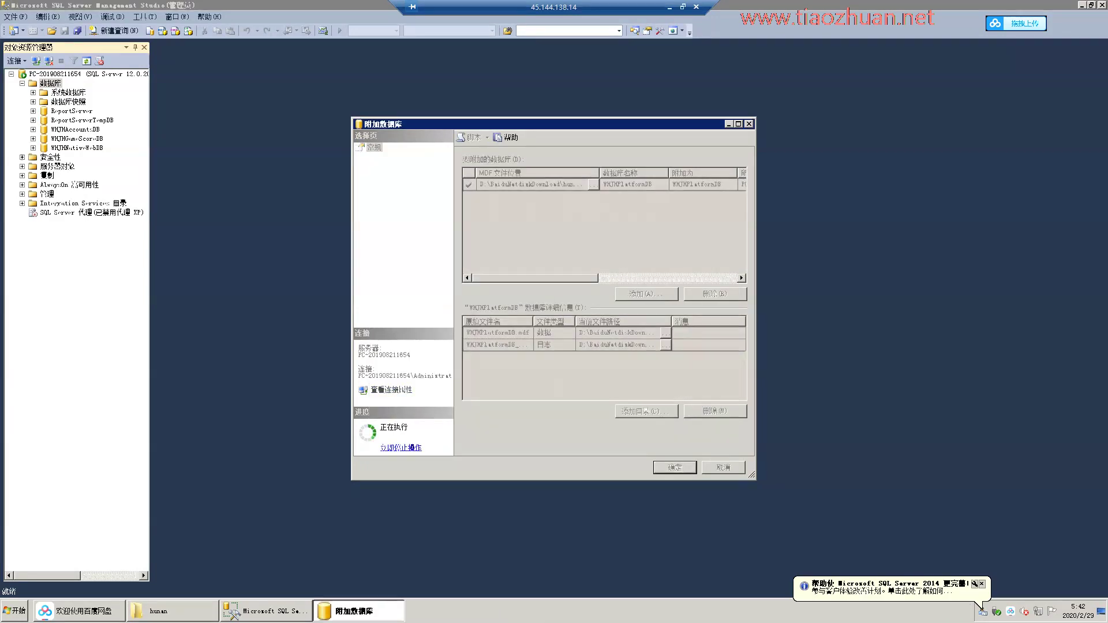
pyautogui.rightClick(50, 83)
pyautogui.click(63, 107)
pyautogui.hotkey('alt', 'a')
# Attach WHJHRecordDB and WHJHPlatformManagerDB, and add WHJHTreasureDB.mdf to the attach list.
pyautogui.press('Return')
pyautogui.press('Return')
pyautogui.rightClick(51, 84)
pyautogui.click(64, 107)
pyautogui.hotkey('alt', 'a')
pyautogui.press('Return')
pyautogui.press('Return')
pyautogui.rightClick(51, 83)
pyautogui.click(63, 108)
pyautogui.hotkey('alt', 'a')
pyautogui.press('Return')
pyautogui.press('Return')
# Open WHJHPlatformDB's dbo.GameRoomInfo table with Edit Top 200 Rows.
pyautogui.press('Right')
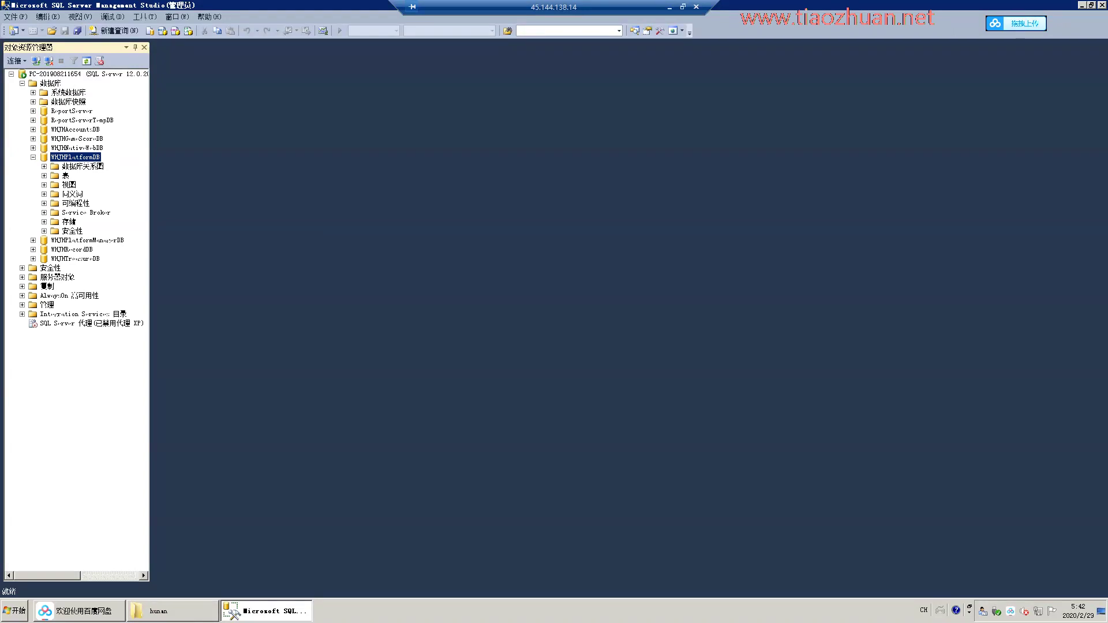
pyautogui.press('Down')
pyautogui.press('Down')
pyautogui.press('Right')
pyautogui.hotkey('shift', 'F10')
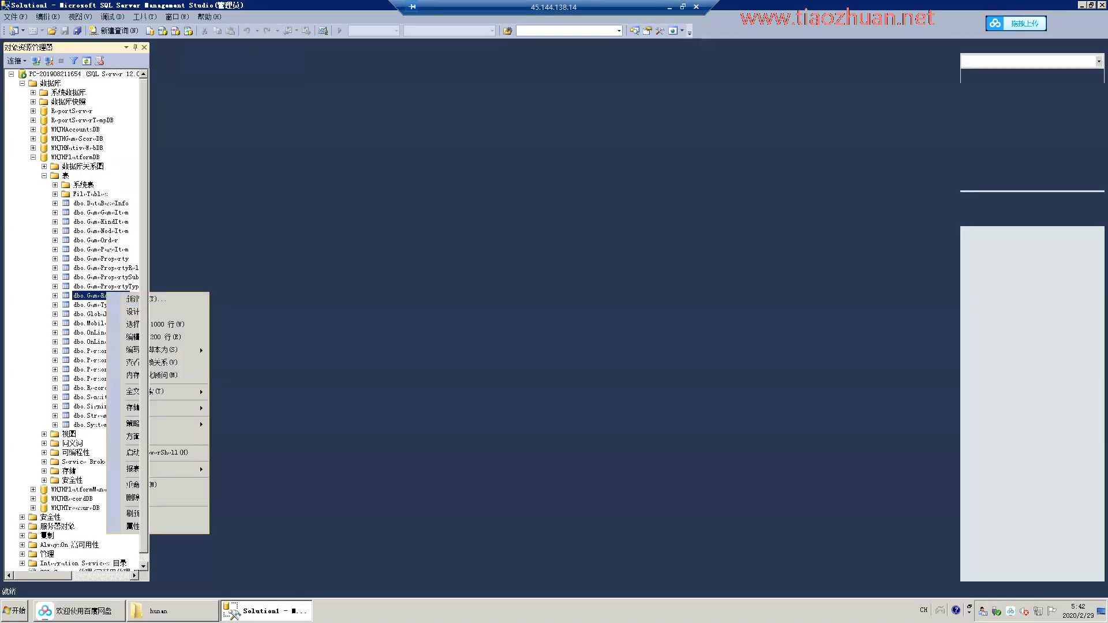
pyautogui.press('e')
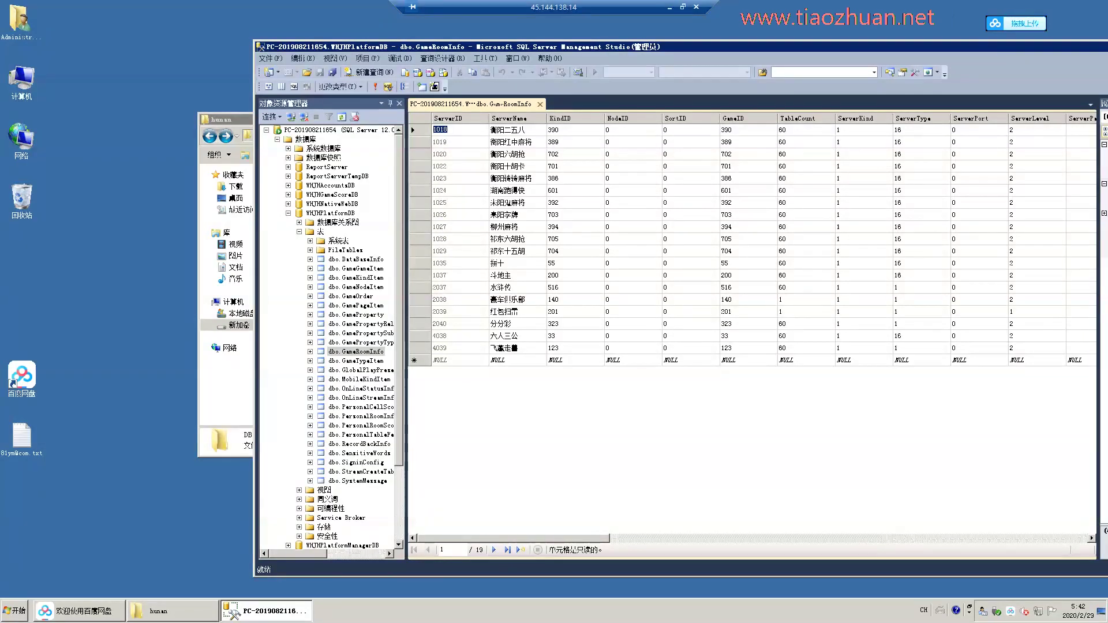
# Check the empty C:\BaiduNetdiskDownload folder, then switch to Baidu Netdisk.
pyautogui.doubleClick(22, 78)
pyautogui.doubleClick(371, 198)
pyautogui.doubleClick(321, 195)
pyautogui.click(721, 131)
pyautogui.click(79, 610)
# Download the NOTEPAD++ file from Baidu Netdisk's 客户端工具 folder.
pyautogui.scroll(-15, 600, 340)
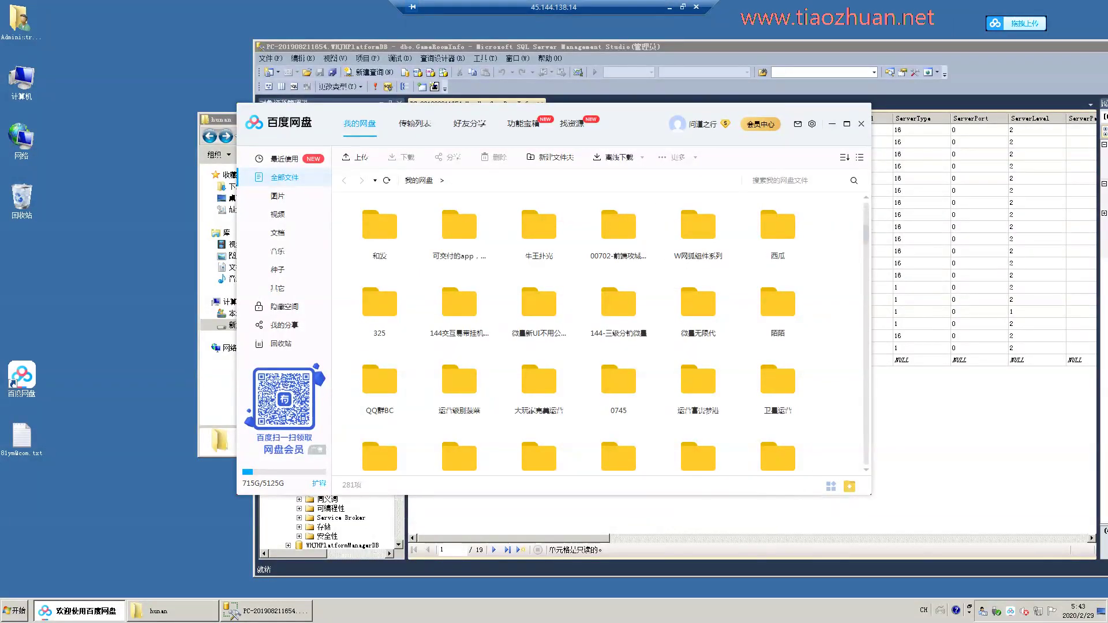
pyautogui.scroll(3, 600, 340)
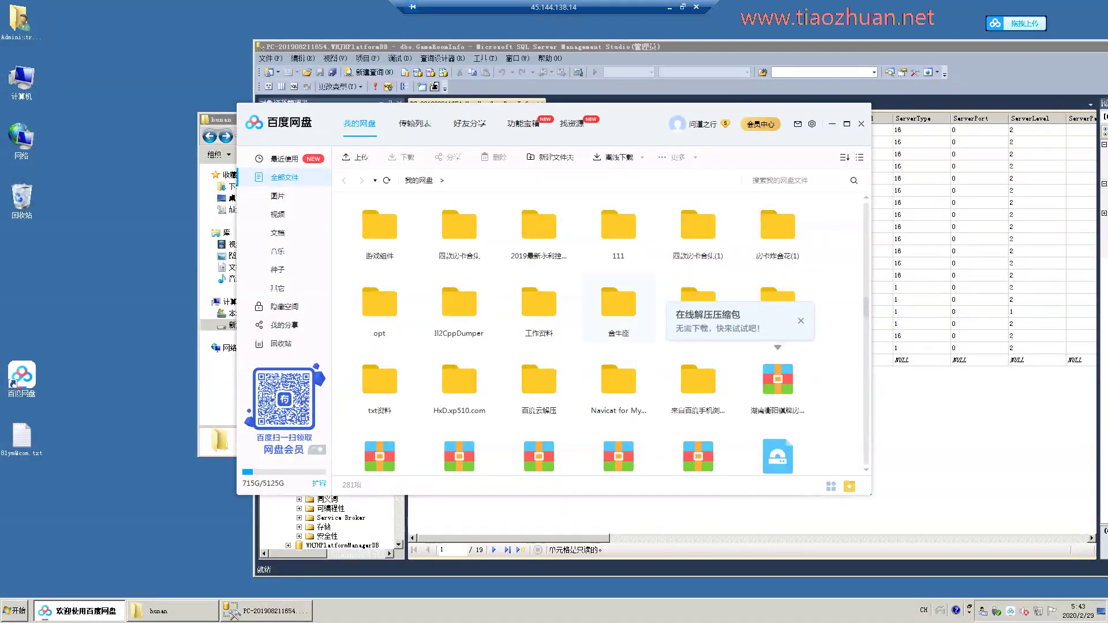
pyautogui.doubleClick(777, 303)
pyautogui.rightClick(618, 381)
pyautogui.click(663, 415)
pyautogui.click(675, 349)
# Download the npp installer and the 网狐数据生成器 archive from the 常用软件 folder.
pyautogui.doubleClick(539, 225)
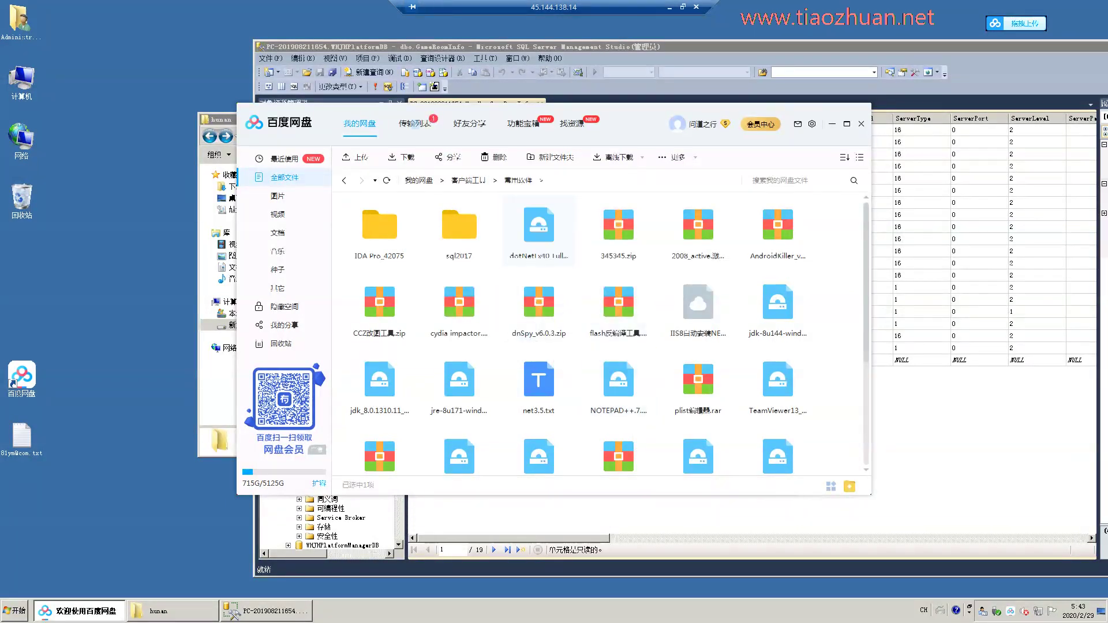
pyautogui.scroll(-5, 600, 334)
pyautogui.rightClick(696, 236)
pyautogui.click(727, 274)
pyautogui.click(676, 348)
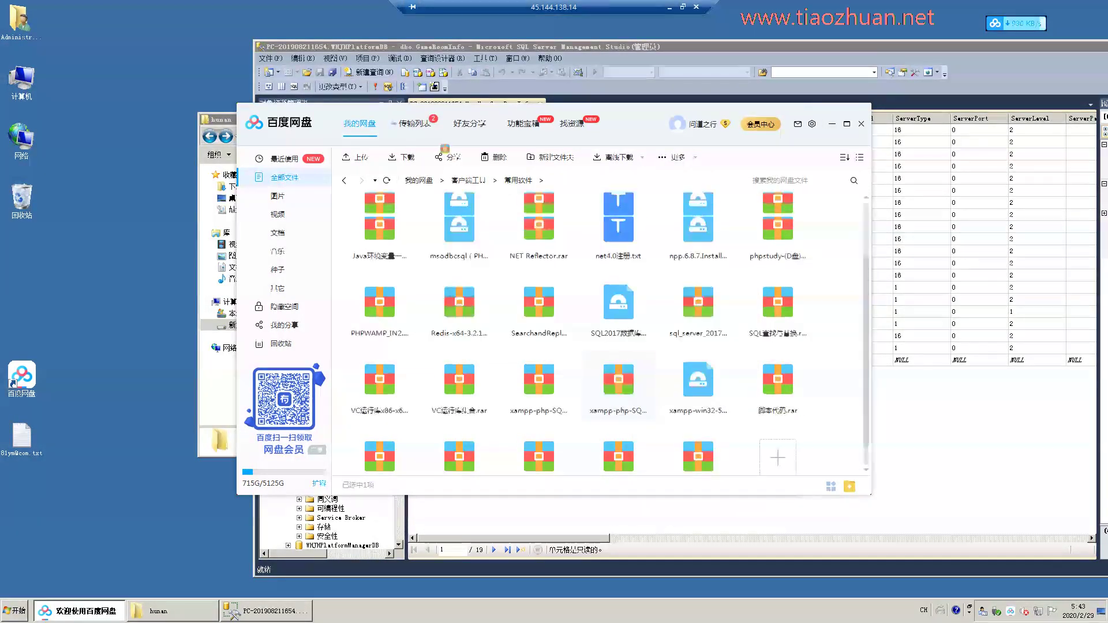
pyautogui.scroll(-1, 600, 346)
pyautogui.rightClick(686, 461)
pyautogui.click(719, 499)
pyautogui.click(677, 348)
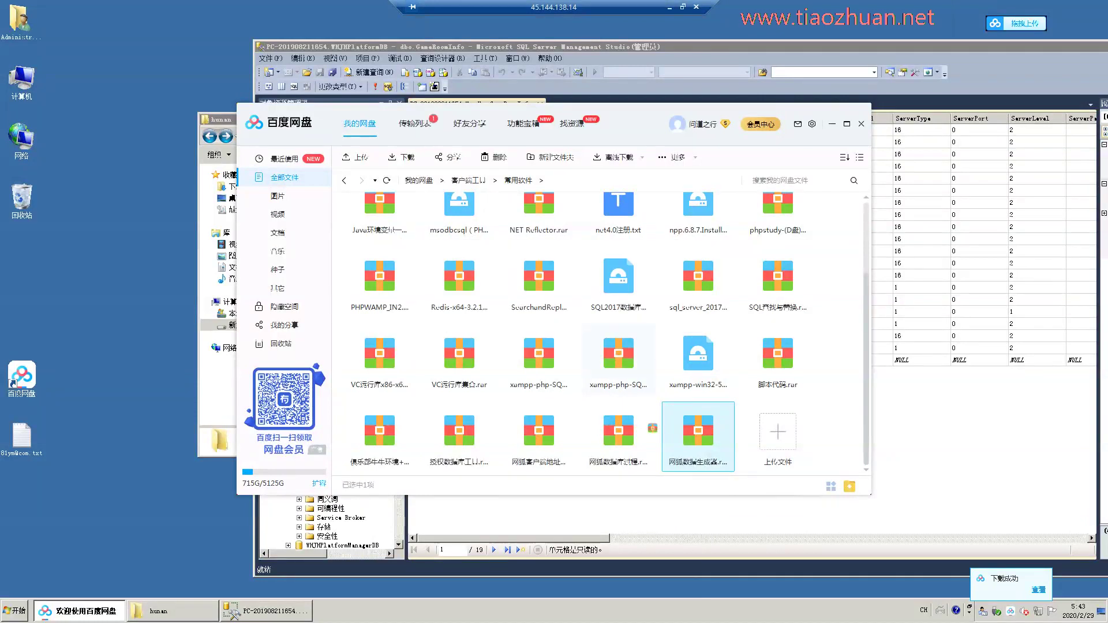
# Open the 微量无限代 folder and bring up a file's options.
pyautogui.scroll(15, 701, 363)
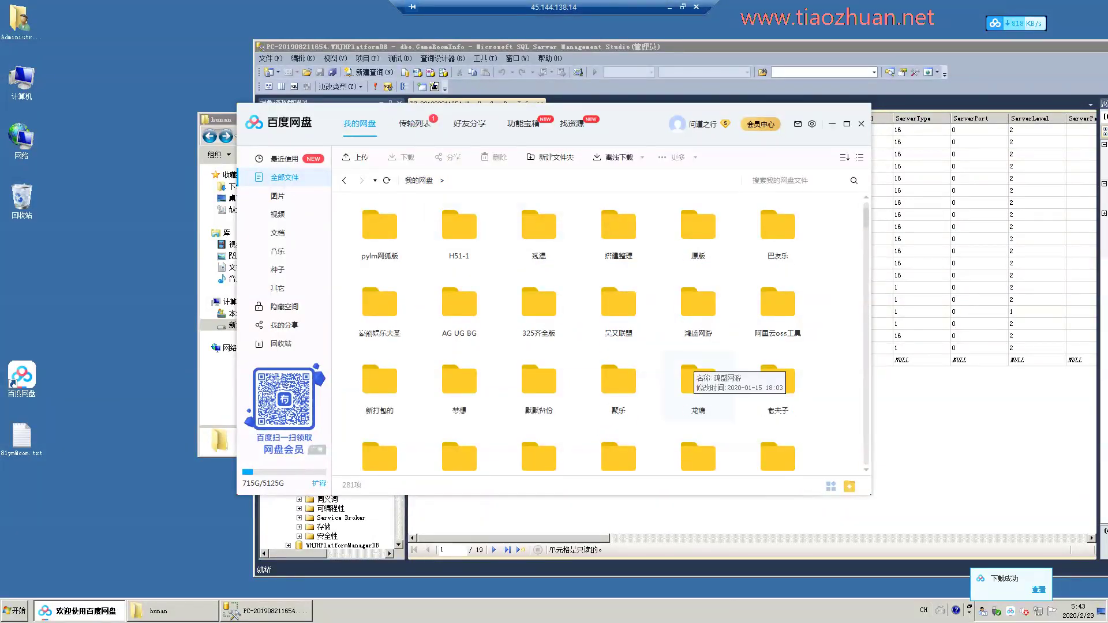
pyautogui.doubleClick(699, 384)
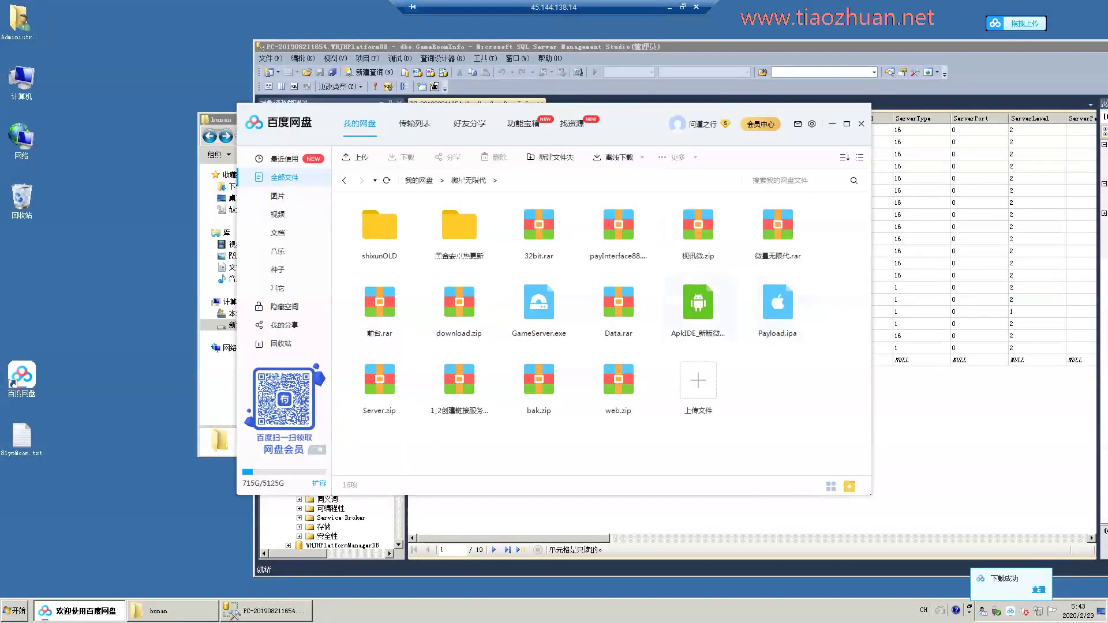
pyautogui.rightClick(468, 372)
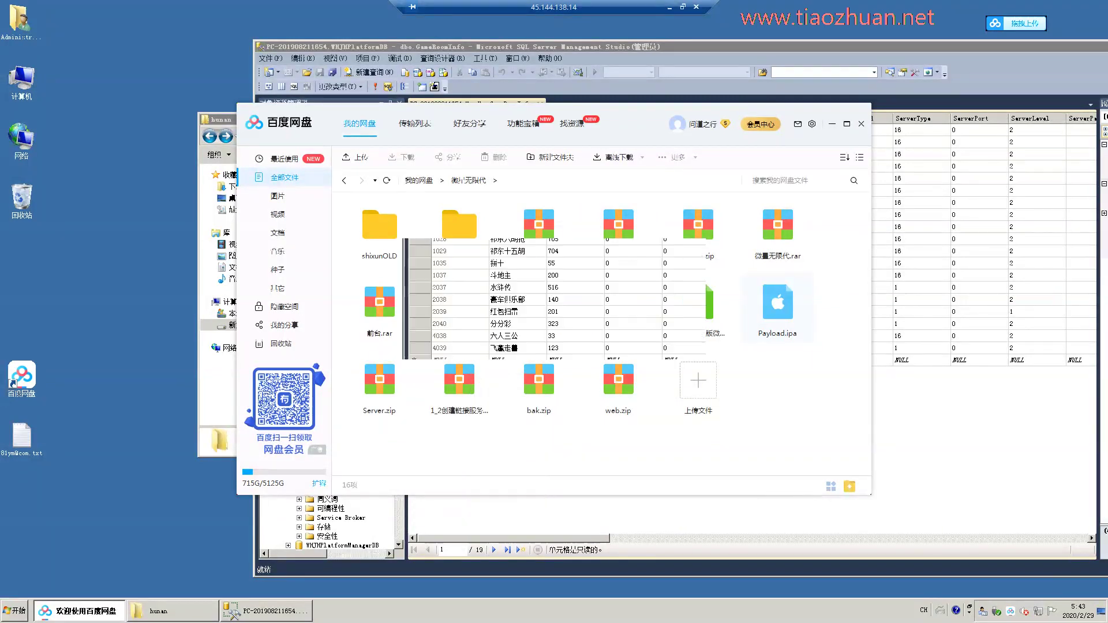
# Extract 网狐数据生成器.rar in D:\必备软件 to its own folder and run DataBuilder.exe.
pyautogui.hotkey('alt', 'Tab')
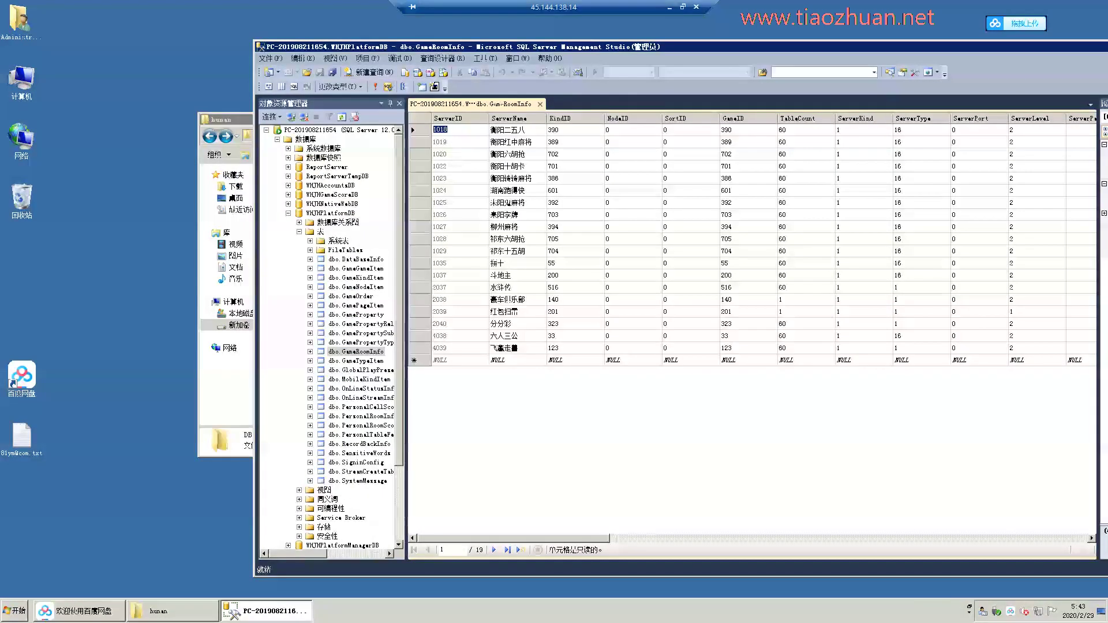
pyautogui.hotkey('alt', 'Tab')
pyautogui.hotkey('alt', 'Up')
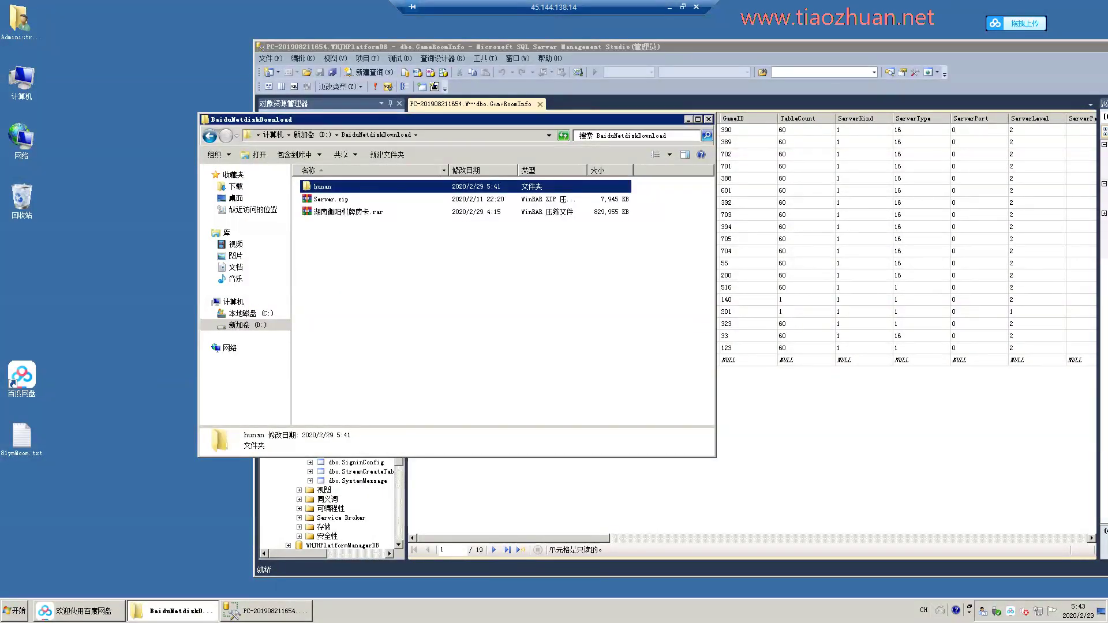
pyautogui.doubleClick(328, 224)
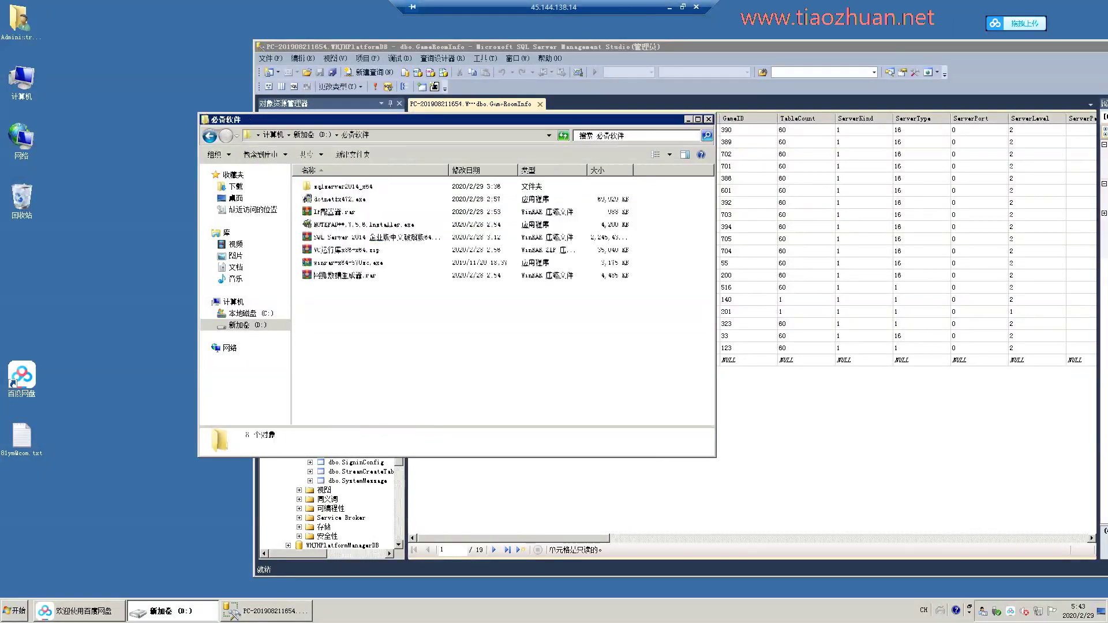
pyautogui.rightClick(334, 276)
pyautogui.click(375, 326)
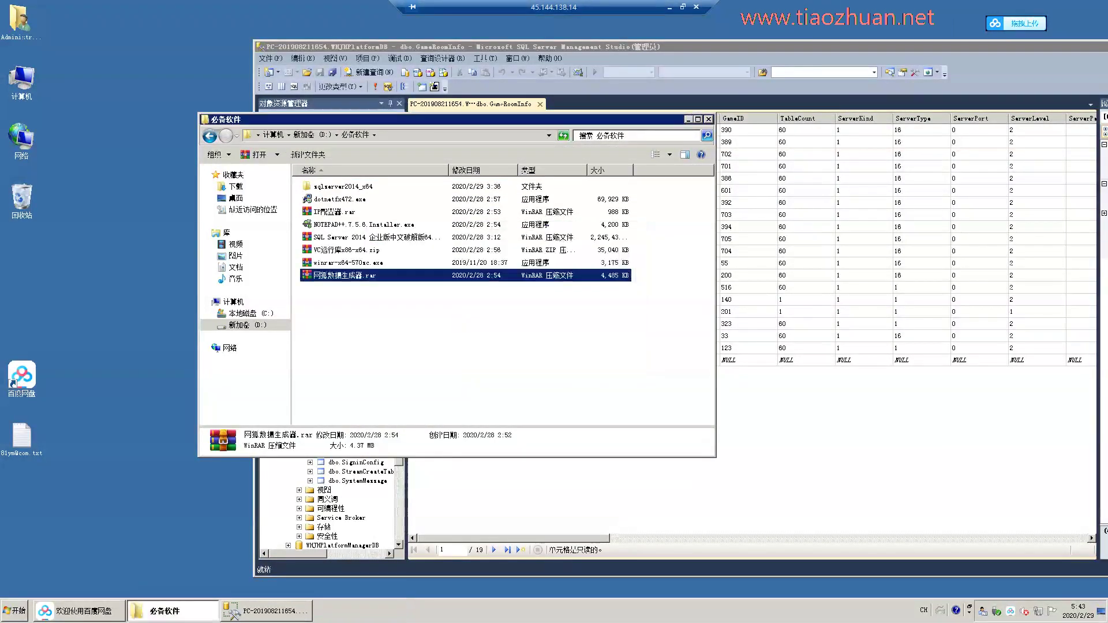
pyautogui.doubleClick(334, 199)
pyautogui.doubleClick(339, 187)
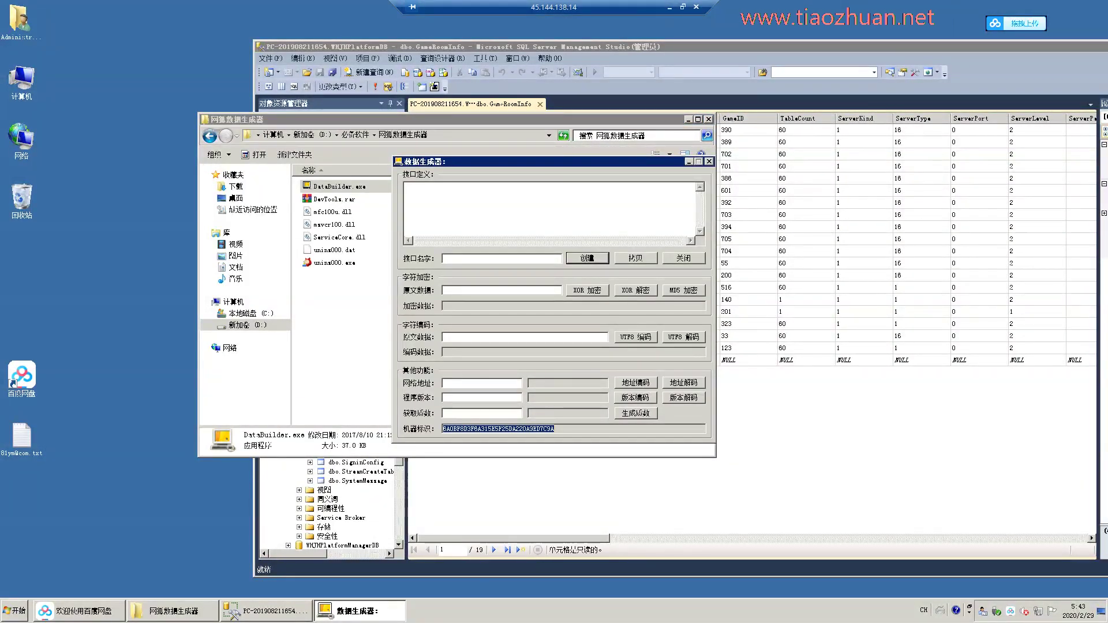
# Maximize Management Studio and move to GameRoomInfo's ServiceMachine column.
pyautogui.hotkey('alt', 'Tab')
pyautogui.press('super+Up')
pyautogui.press('Tab')
pyautogui.press('Tab')
pyautogui.press('Tab')
pyautogui.press('Tab')
pyautogui.press('Tab')
pyautogui.press('Tab')
pyautogui.press('Tab')
pyautogui.press('Tab')
pyautogui.press('Tab')
pyautogui.press('Tab')
pyautogui.press('Tab')
pyautogui.press('Tab')
pyautogui.press('Tab')
pyautogui.press('Tab')
pyautogui.press('Tab')
pyautogui.press('Tab')
pyautogui.press('Tab')
pyautogui.press('Tab')
pyautogui.press('Tab')
pyautogui.press('Tab')
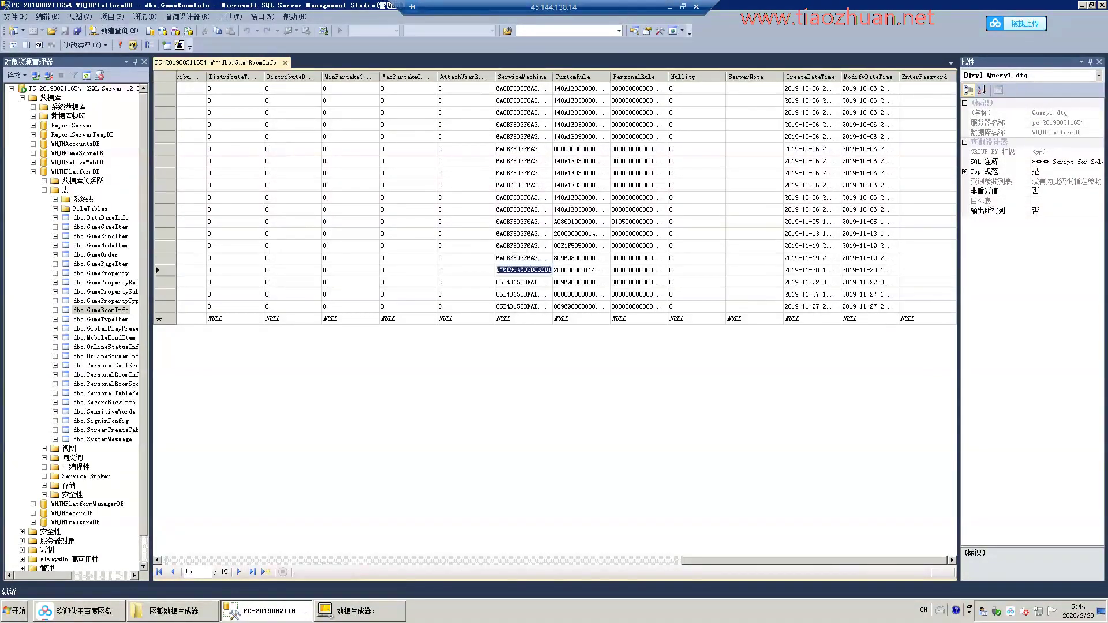
# Commit the ServiceMachine edit, open DataBaseInfo's Edit Top 200 Rows, and switch to DataBuilder.
pyautogui.click(156, 218)
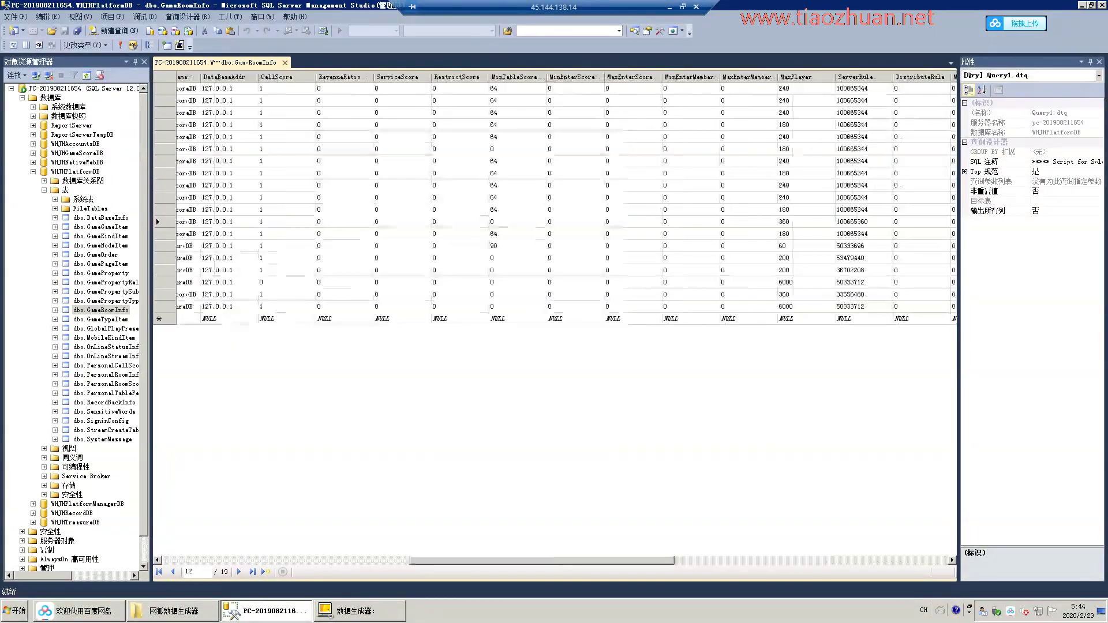
pyautogui.rightClick(119, 218)
pyautogui.click(153, 261)
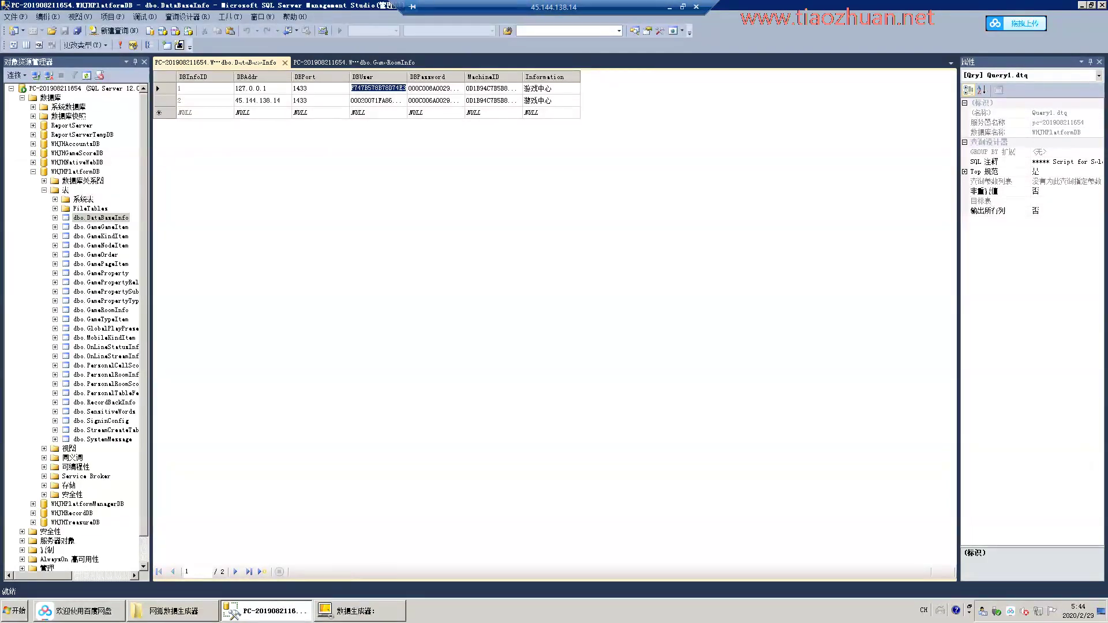
pyautogui.hotkey('alt', 'Tab')
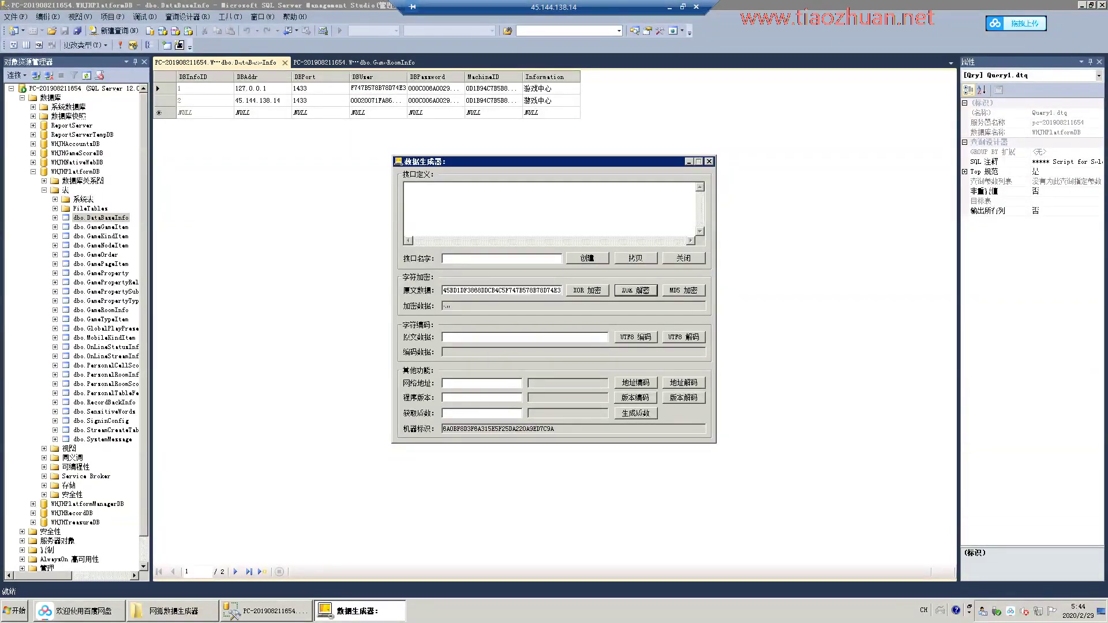
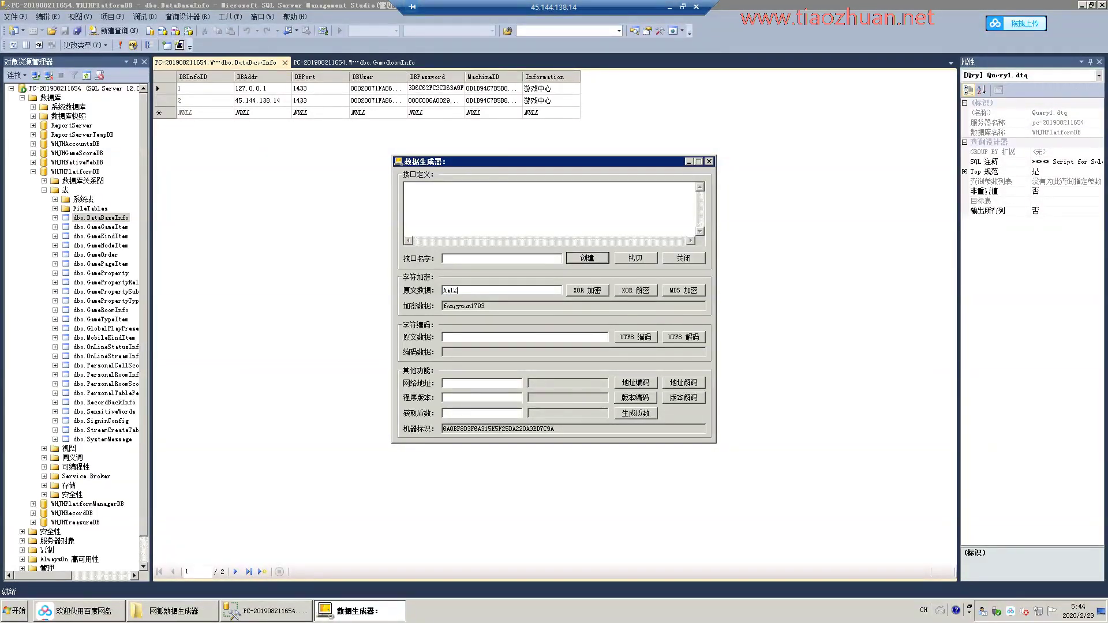
# Minimize the database window and rename the text file on the desktop.
pyautogui.press('super+Down')
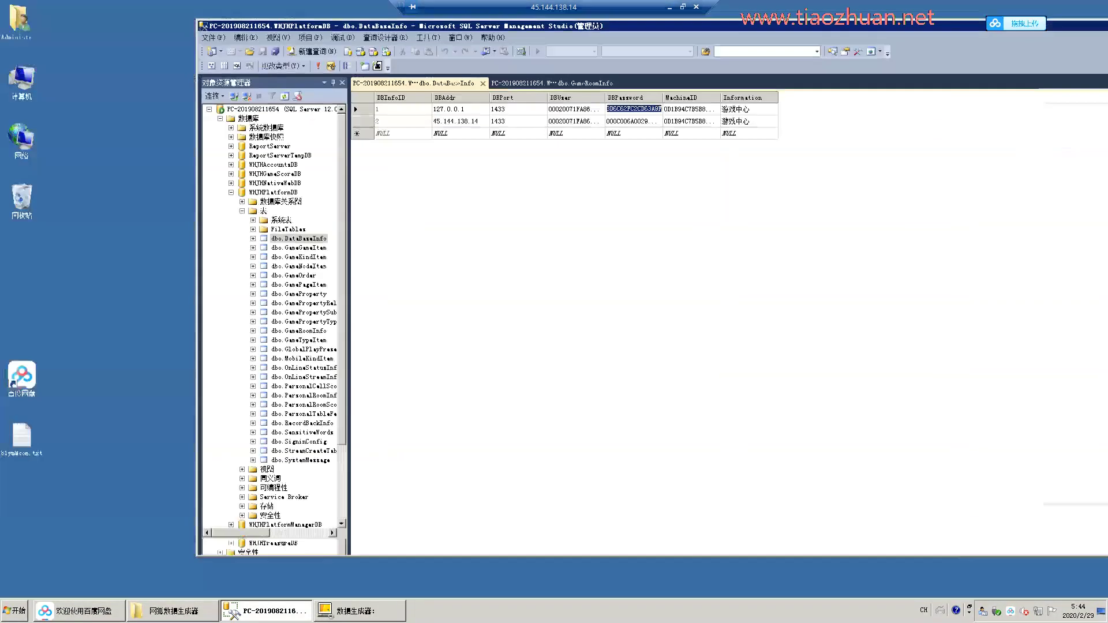
pyautogui.rightClick(23, 453)
pyautogui.click(86, 413)
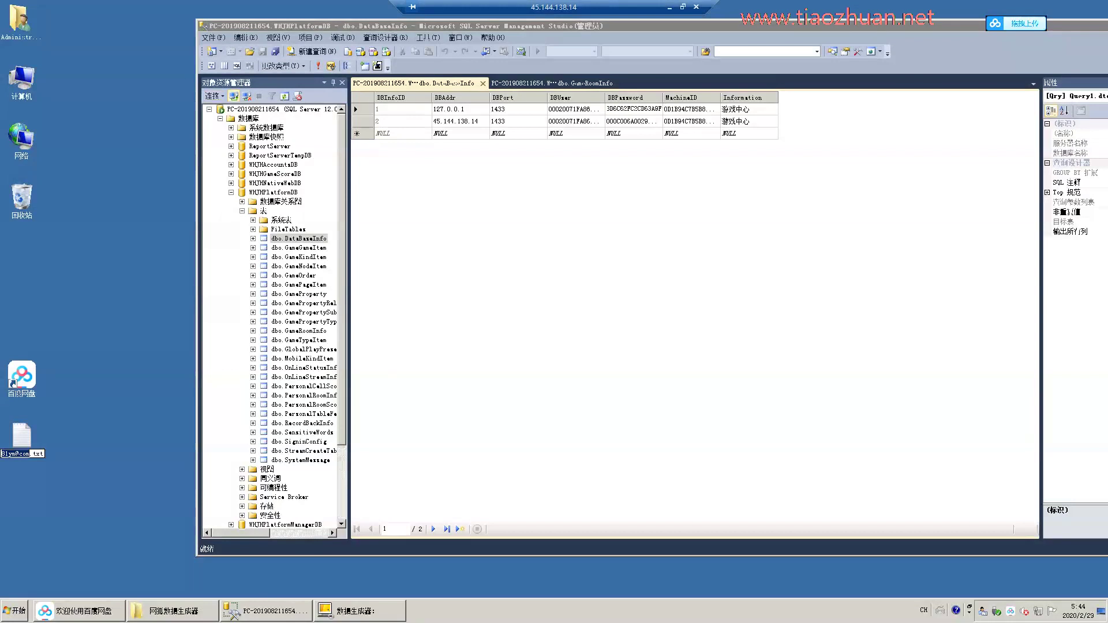
pyautogui.press('Return')
# Open Connect to Server with SQL Server Authentication and the administrator login.
pyautogui.hotkey('alt', 'Down')
pyautogui.press('Down')
pyautogui.press('Return')
pyautogui.press('Return')
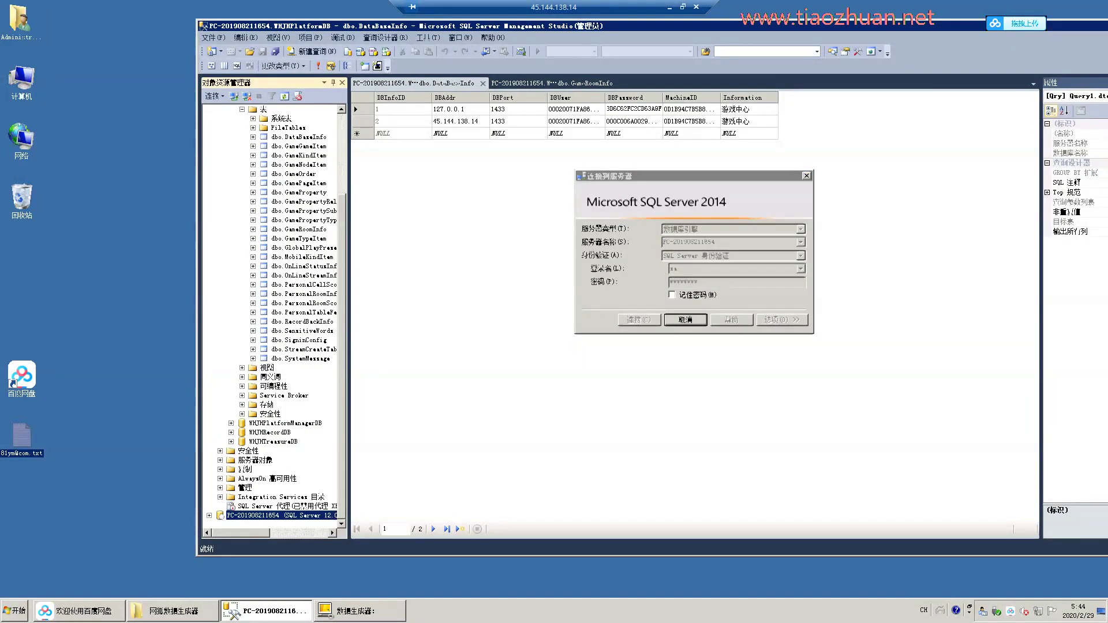
# Connect to the server and generate a new encrypted value in the data generator.
pyautogui.press('super+Up')
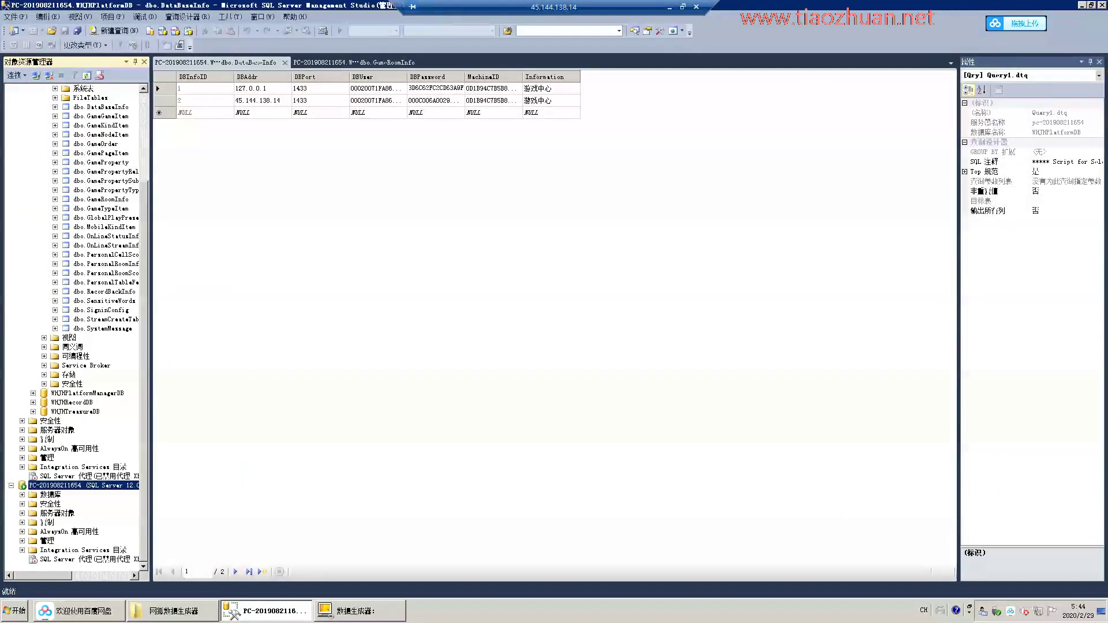
pyautogui.hotkey('alt', 'Tab')
pyautogui.click(587, 291)
pyautogui.hotkey('alt', 'Tab')
# Paste new values into row 1's DBPassword and MachineID cells, dismissing the no-rows-updated error.
pyautogui.hotkey('ctrl', 'v')
pyautogui.hotkey('ctrl', 'v')
pyautogui.press('Return')
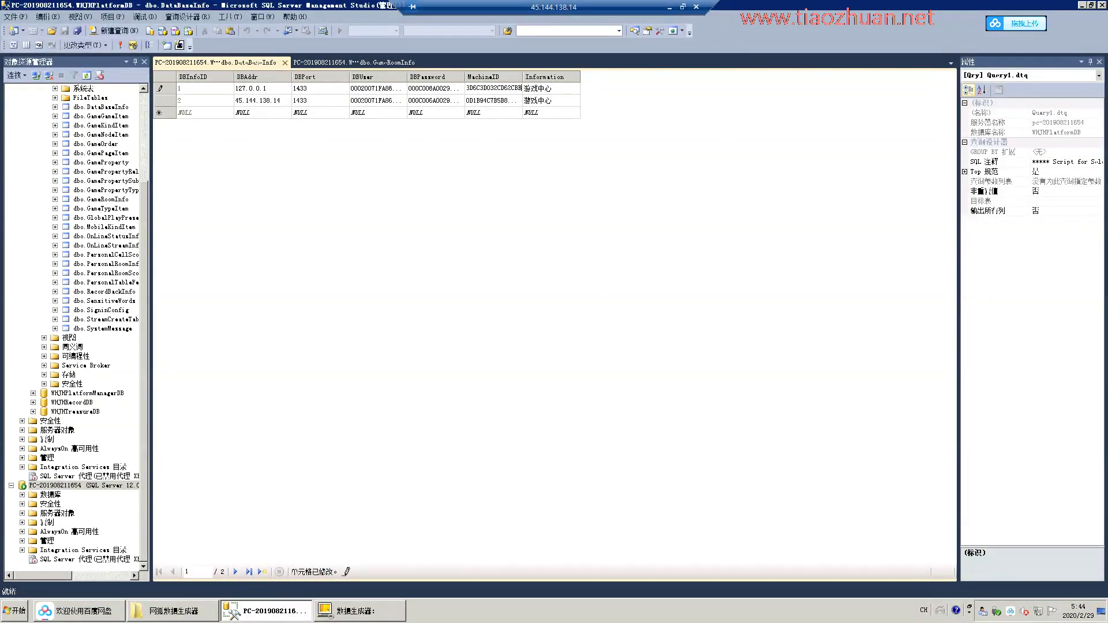
pyautogui.press('Return')
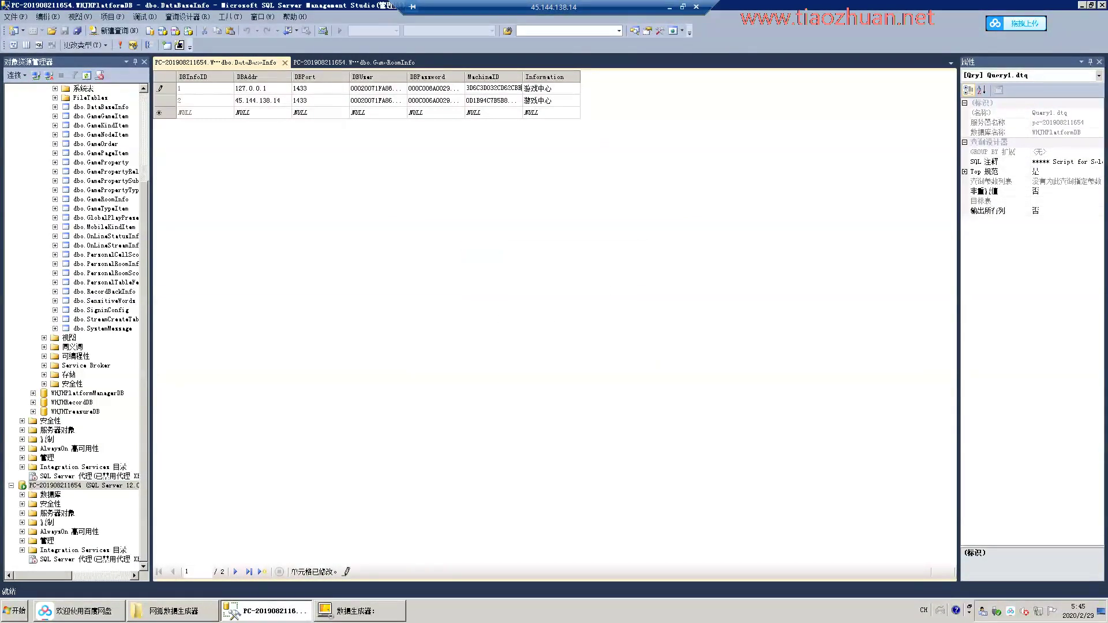
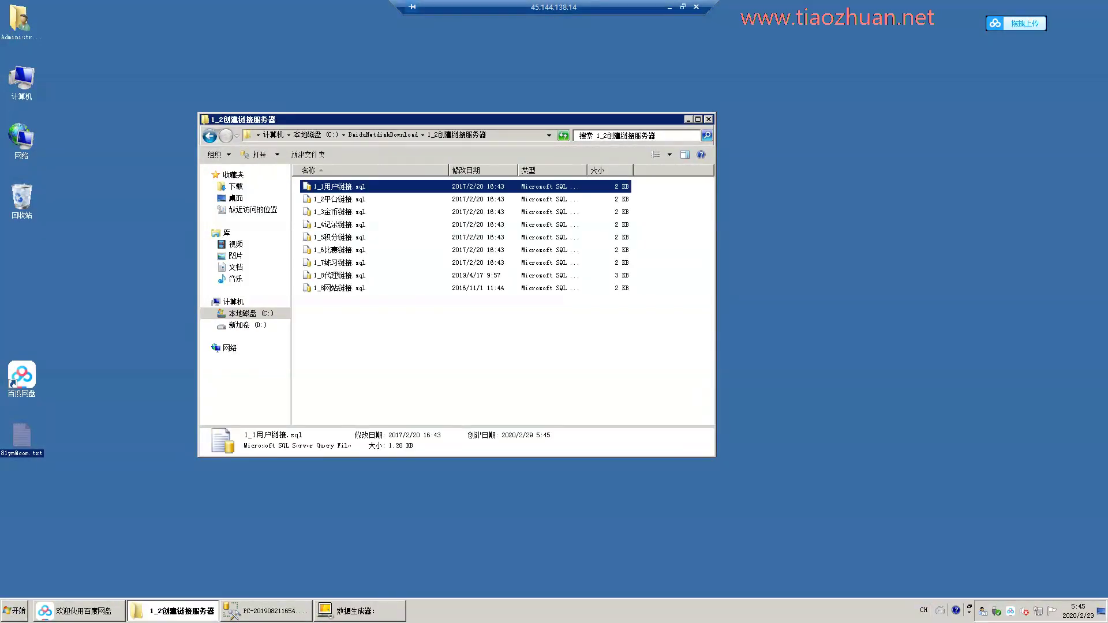
# Open all nine linked-server SQL scripts in SQL Server Management Studio.
pyautogui.hotkey('ctrl', 'a')
pyautogui.rightClick(386, 196)
pyautogui.click(404, 196)
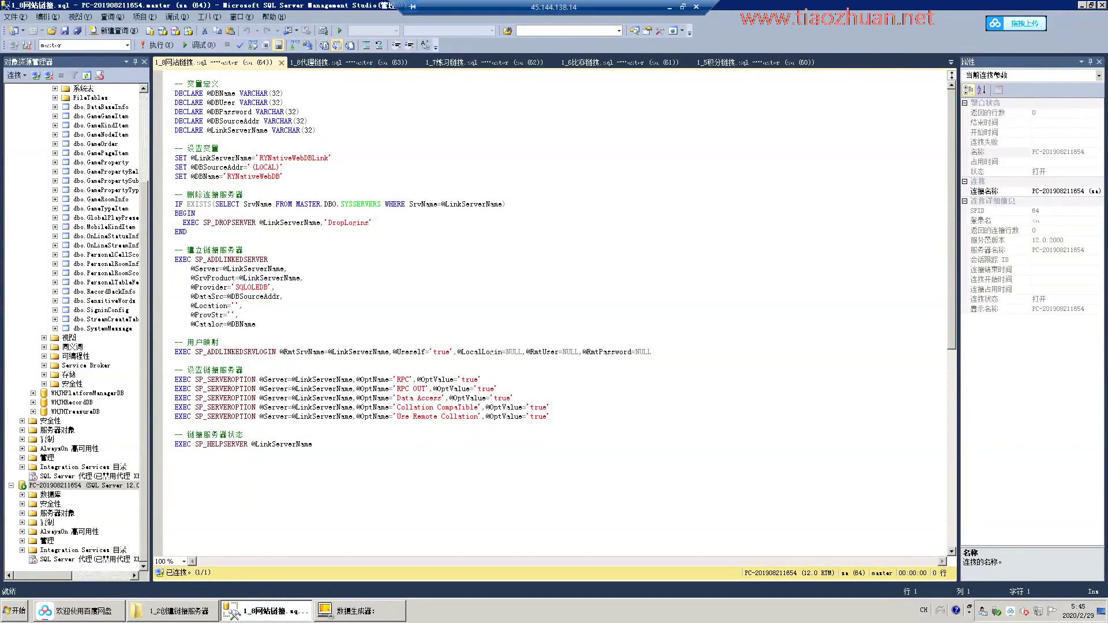
# Run the Notepad++ installer from BaiduNetdiskDownload, accept the language, and start installing.
pyautogui.hotkey('alt', 'Tab')
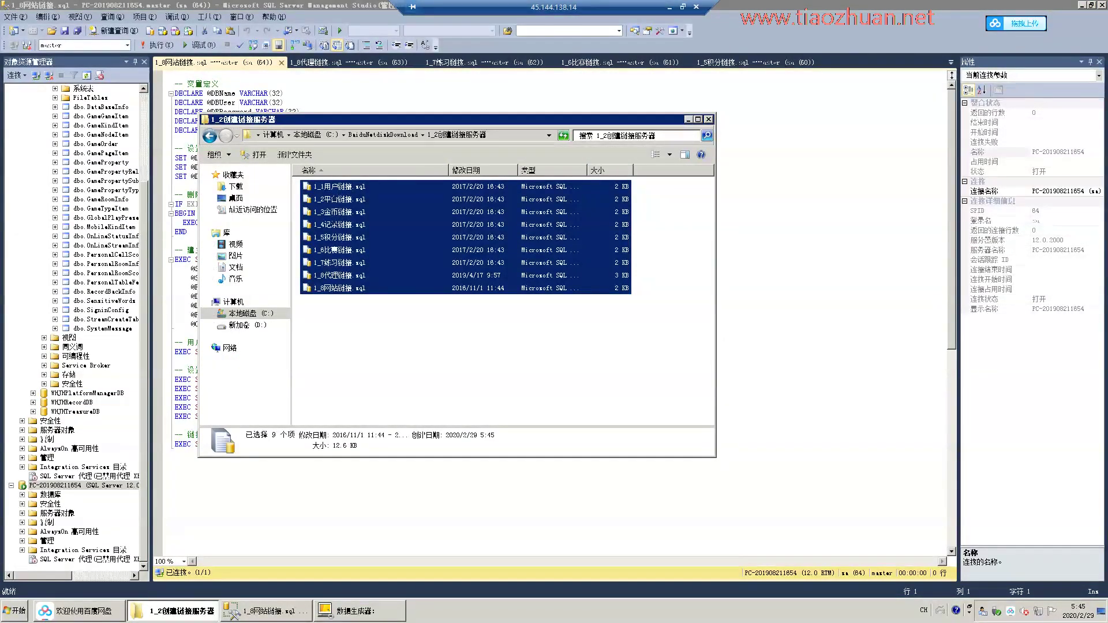
pyautogui.hotkey('alt', 'Up')
pyautogui.hotkey('alt', 'Up')
pyautogui.press('Return')
pyautogui.press('Down')
pyautogui.press('Down')
pyautogui.press('Down')
pyautogui.press('Down')
pyautogui.press('Return')
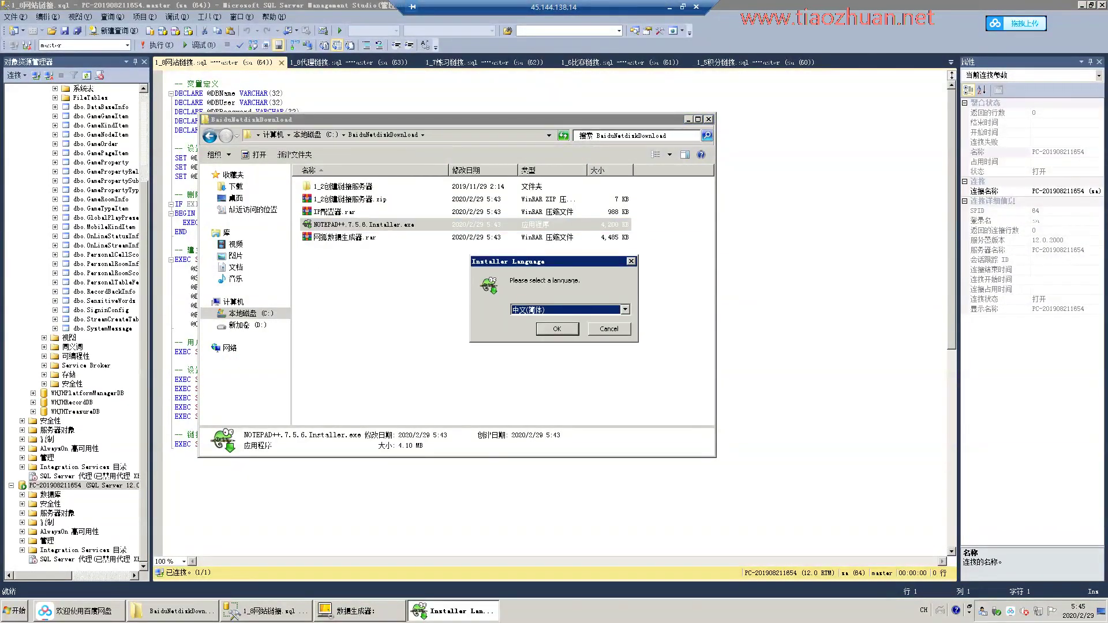
pyautogui.press('Return')
pyautogui.press('Return')
pyautogui.press('Return')
pyautogui.press('Return')
pyautogui.press('Return')
pyautogui.press('Return')
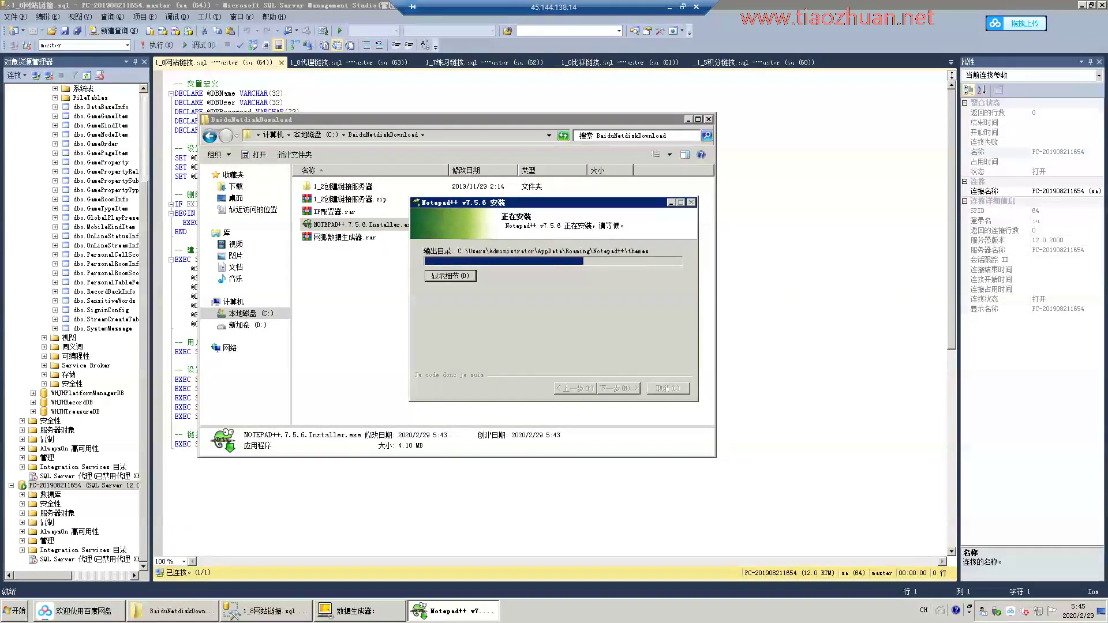
# Finish the Notepad++ setup, close its change log, and close all SSMS query documents.
pyautogui.press('Return')
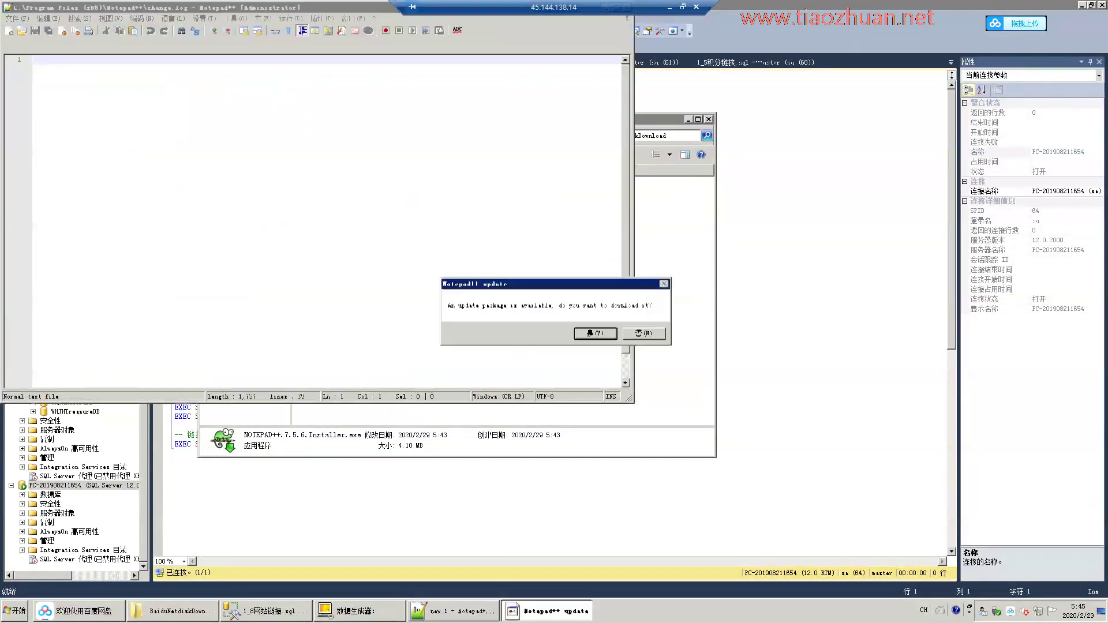
pyautogui.press('Return')
pyautogui.hotkey('ctrl', 'w')
pyautogui.hotkey('alt', 'Tab')
pyautogui.rightClick(231, 62)
pyautogui.click(254, 95)
# Open all nine SQL scripts in Notepad++.
pyautogui.hotkey('alt', 'Tab')
pyautogui.hotkey('alt', 'Tab')
pyautogui.click(339, 186)
pyautogui.hotkey('ctrl', 'a')
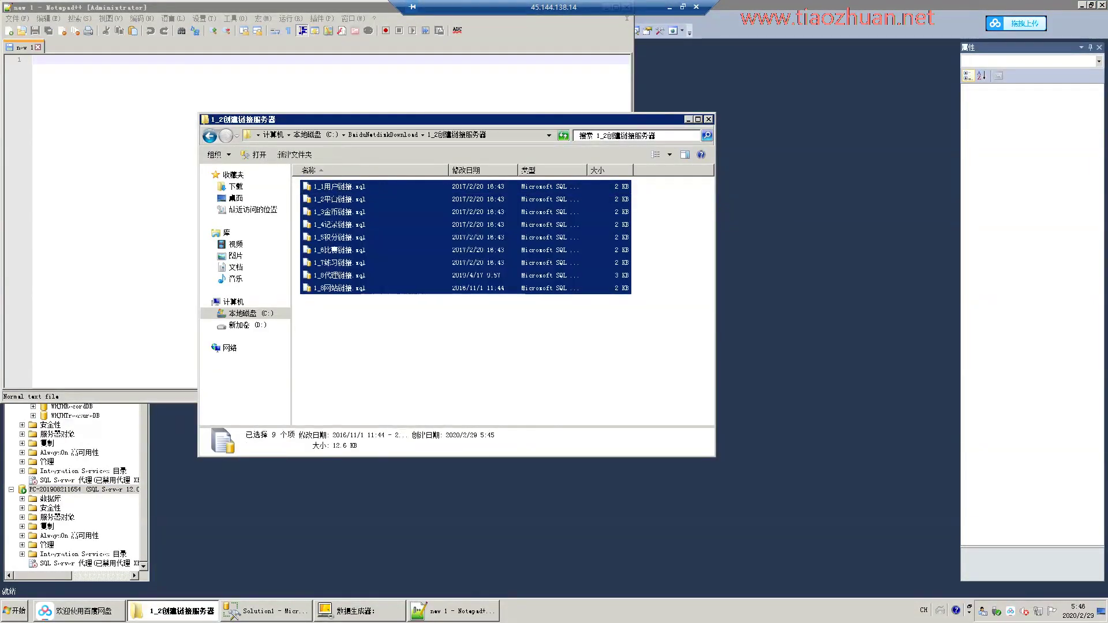
pyautogui.press('Return')
# Replace RY with WHJN in all open scripts and save them.
pyautogui.moveTo(111, 161); pyautogui.dragTo(101, 161)
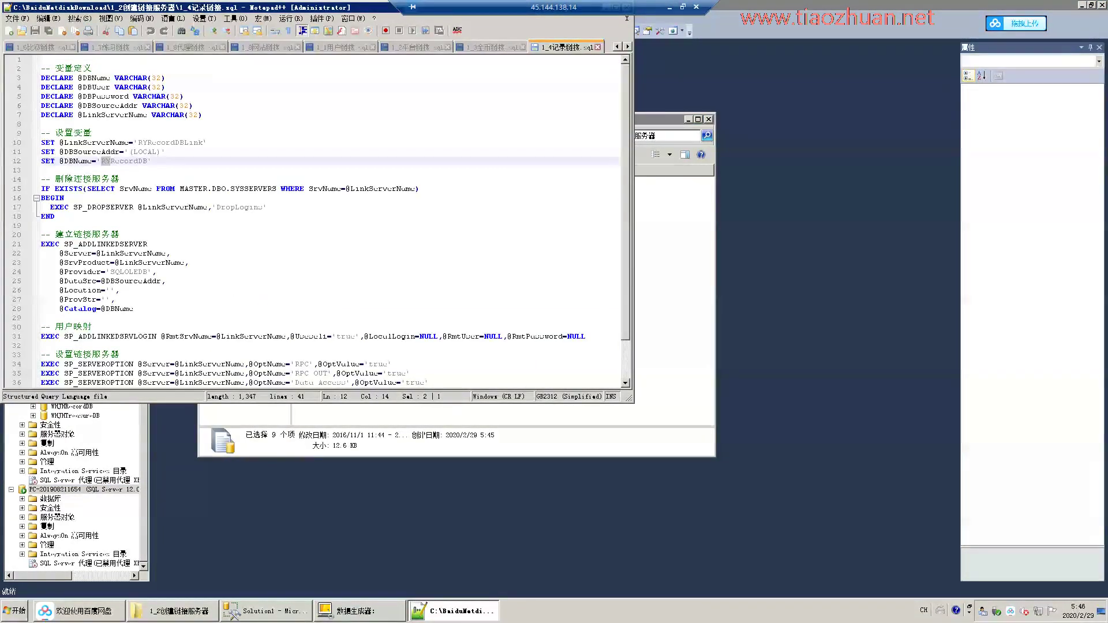
pyautogui.hotkey('ctrl', 'f')
pyautogui.moveTo(288, 7); pyautogui.dragTo(391, 46)
pyautogui.hotkey('alt', 'Tab')
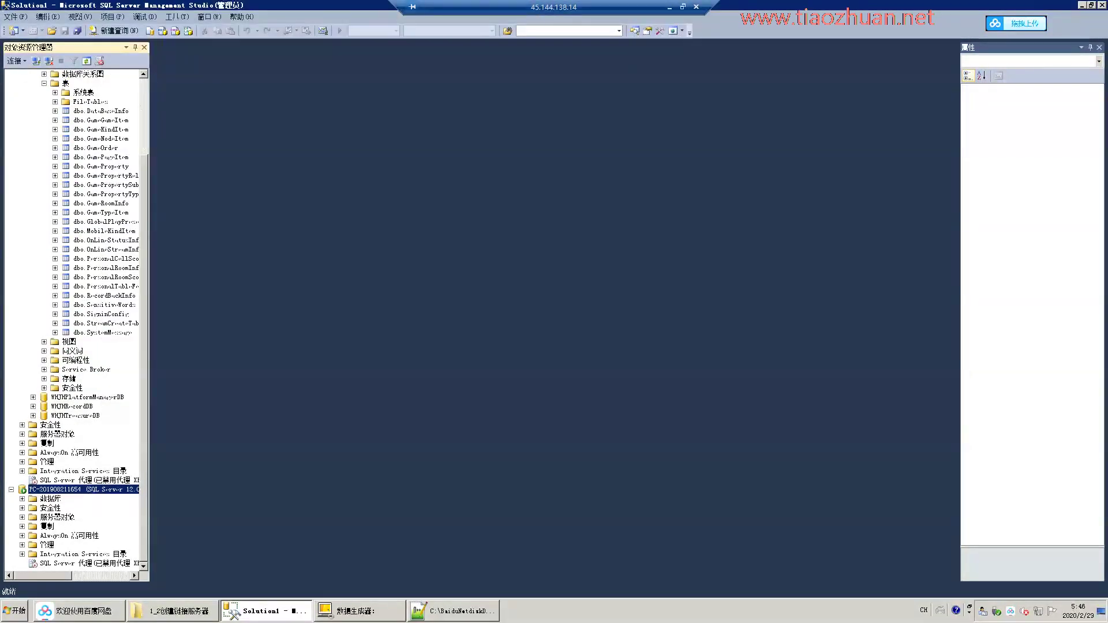
pyautogui.hotkey('alt', 'Tab')
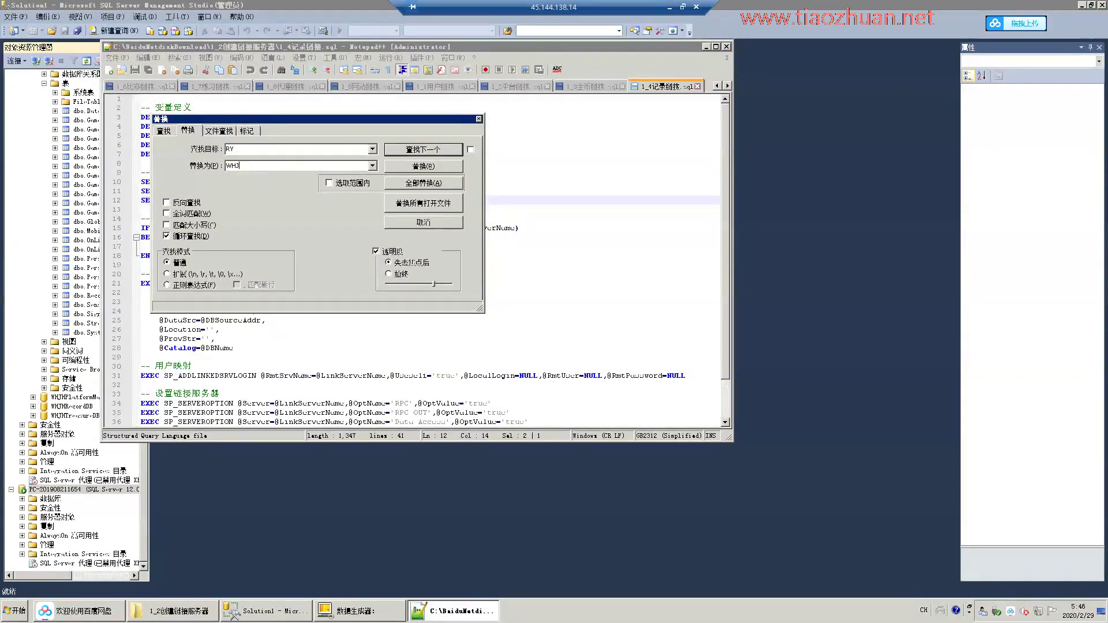
pyautogui.click(422, 203)
pyautogui.press('Escape')
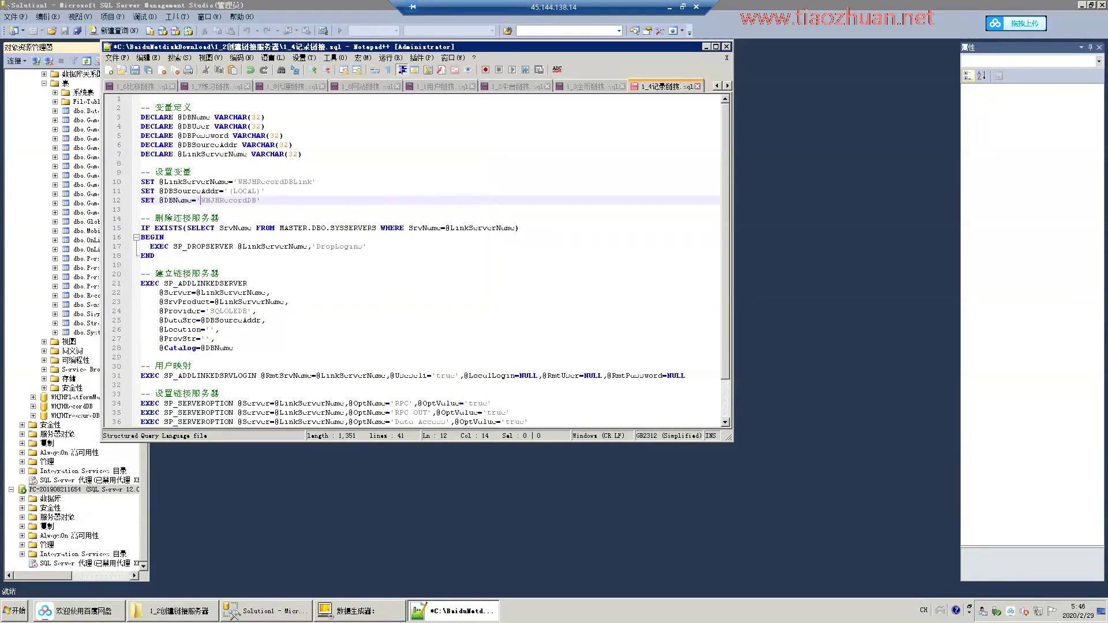
pyautogui.hotkey('ctrl', 's')
pyautogui.click(705, 47)
# Execute the first linked-server scripts in SSMS, starting with 1_2平台链接, one after another.
pyautogui.click(173, 610)
pyautogui.click(265, 610)
pyautogui.hotkey('alt', 'Tab')
pyautogui.hotkey('alt', 'Tab')
pyautogui.hotkey('alt', 'Tab')
pyautogui.press('Down')
pyautogui.press('Return')
pyautogui.hotkey('alt', 'Tab')
pyautogui.press('Down')
pyautogui.press('Return')
pyautogui.press('F5')
# Run the remaining scripts through 1_8网站链接, then close all query windows.
pyautogui.hotkey('alt', 'Tab')
pyautogui.press('Down')
pyautogui.press('Return')
pyautogui.hotkey('alt', 'Tab')
pyautogui.press('Down')
pyautogui.press('Return')
pyautogui.press('F5')
pyautogui.hotkey('alt', 'Tab')
pyautogui.press('Down')
pyautogui.press('Return')
pyautogui.press('F5')
pyautogui.hotkey('alt', 'Tab')
pyautogui.press('Down')
pyautogui.press('Return')
pyautogui.press('F5')
pyautogui.hotkey('alt', 'Tab')
pyautogui.press('Down')
pyautogui.press('Return')
pyautogui.press('F5')
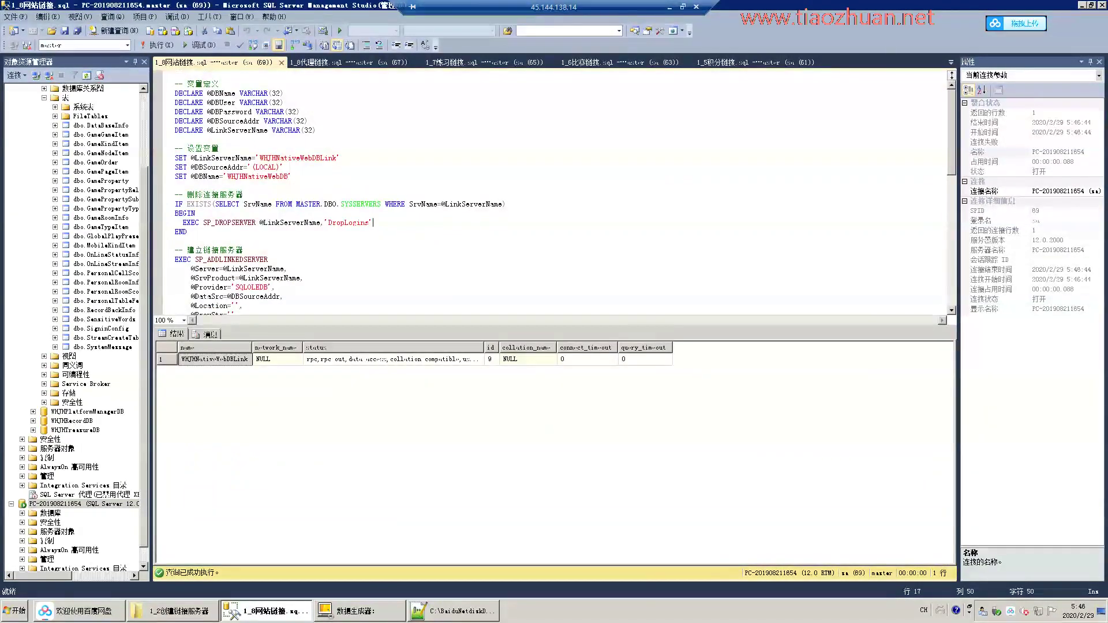
pyautogui.hotkey('alt', 'w')
pyautogui.press('l')
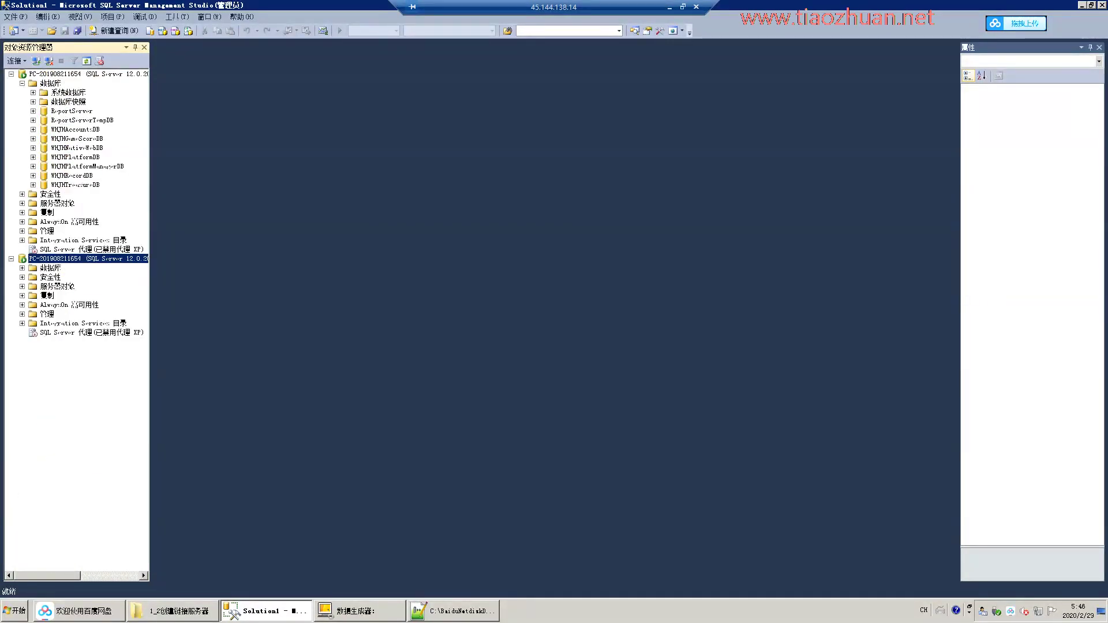
# Go to D:\BaiduNetdiskDownload\hunan\Server in Explorer and launch Collocate.exe.
pyautogui.click(1080, 4)
pyautogui.press('BackSpace')
pyautogui.click(247, 324)
pyautogui.hotkey('alt', 'Left')
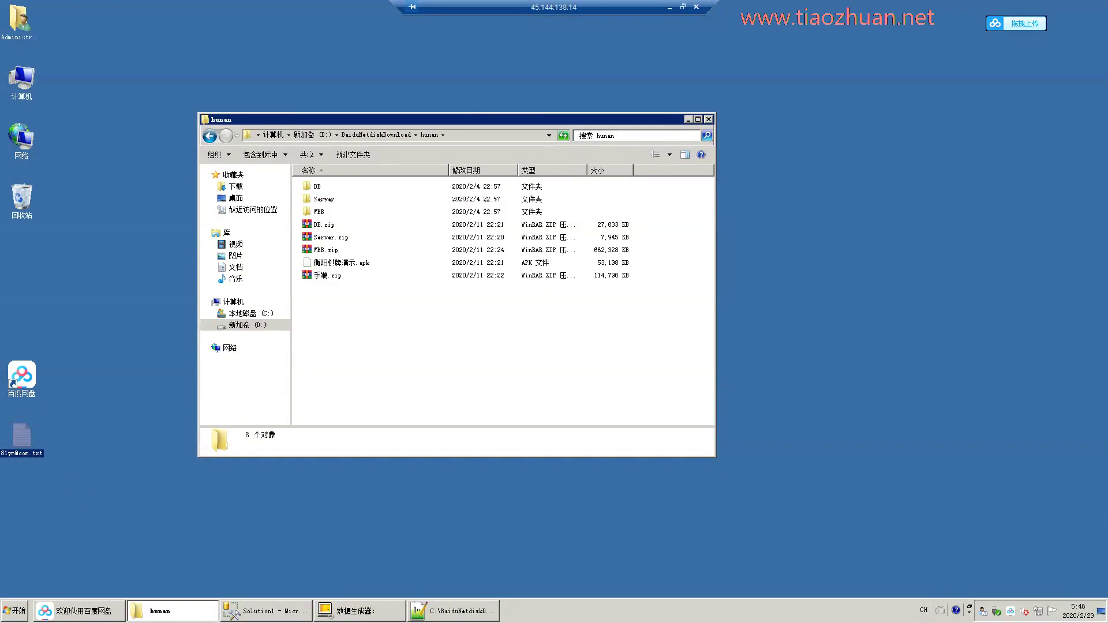
pyautogui.press('s')
pyautogui.press('Return')
pyautogui.scroll(-6, 499, 300)
pyautogui.doubleClick(335, 191)
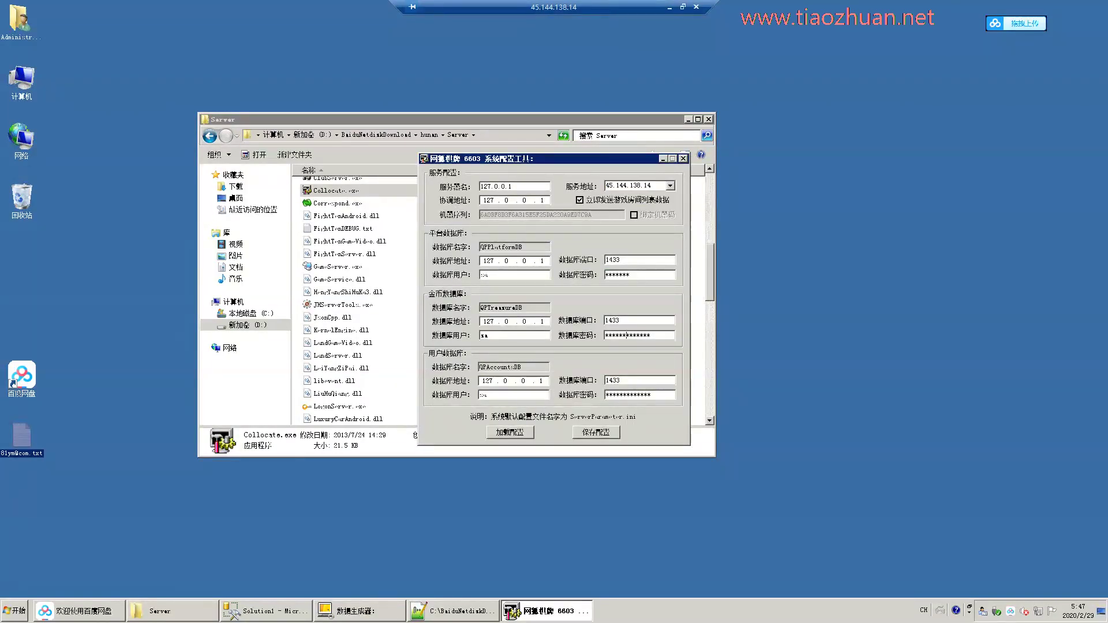
# Save the configuration, overwriting ServerParameter.ini.
pyautogui.click(596, 432)
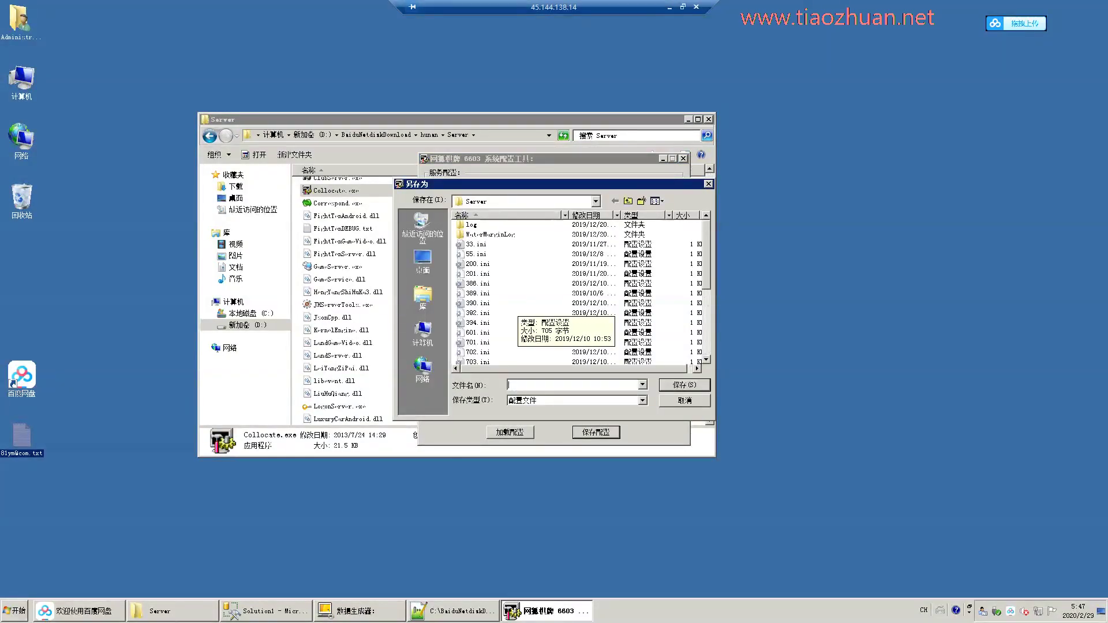
pyautogui.scroll(-3, 576, 288)
pyautogui.doubleClick(499, 342)
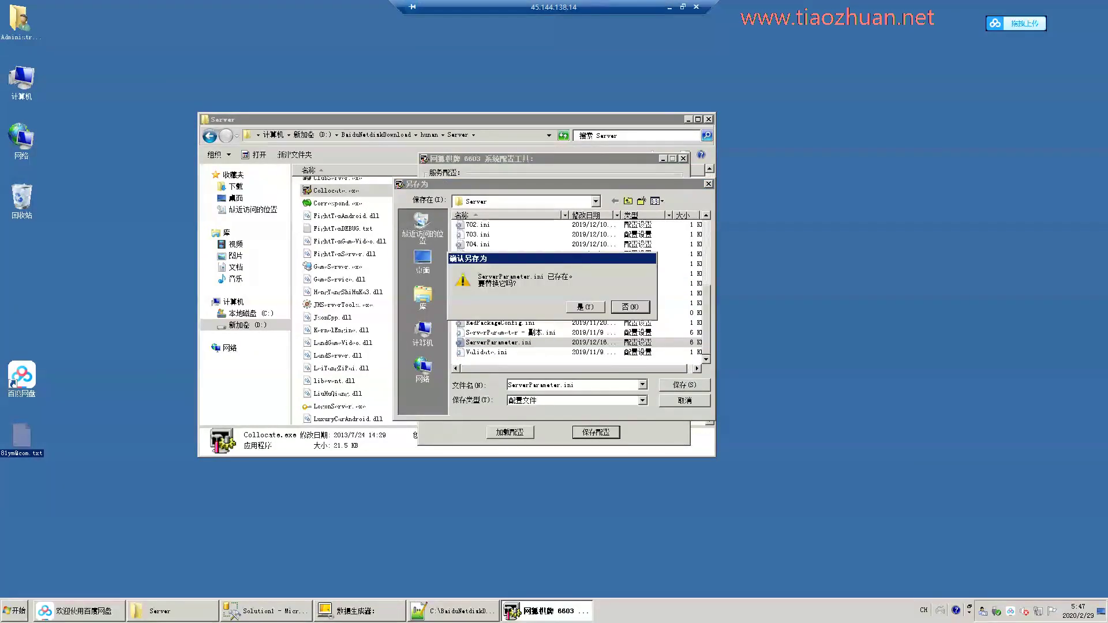
pyautogui.click(582, 311)
# Close the configuration tool and sort the Server folder files by type.
pyautogui.click(683, 158)
pyautogui.click(537, 169)
pyautogui.click(537, 169)
# Launch the coordination server, logon server, and PersonalRoomCorrespond.exe.
pyautogui.press('Down')
pyautogui.press('Return')
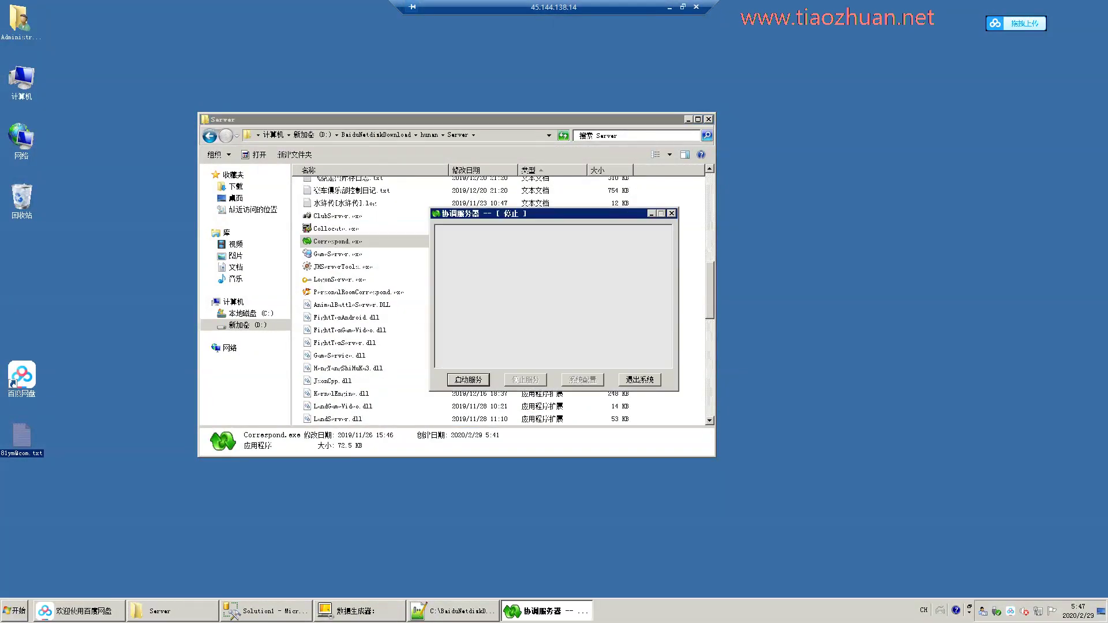
pyautogui.press('Down')
pyautogui.press('Down')
pyautogui.press('Down')
pyautogui.press('Return')
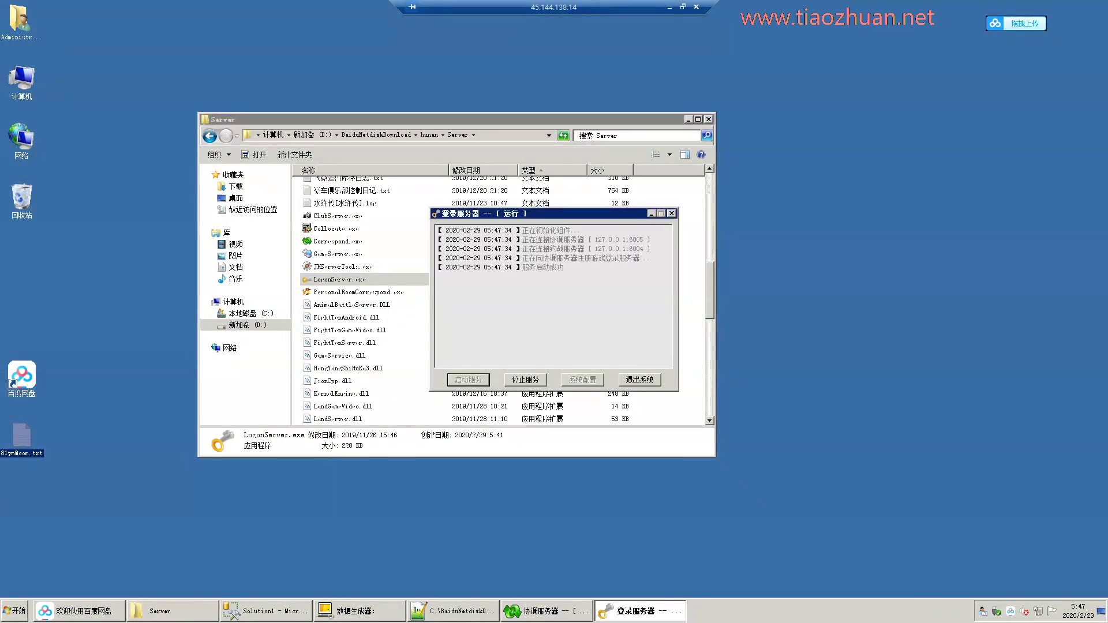
pyautogui.press('Down')
pyautogui.press('Return')
# Launch the game server tool and start all game rooms.
pyautogui.hotkey('alt', 'Tab')
pyautogui.press('Up')
pyautogui.press('Up')
pyautogui.press('Return')
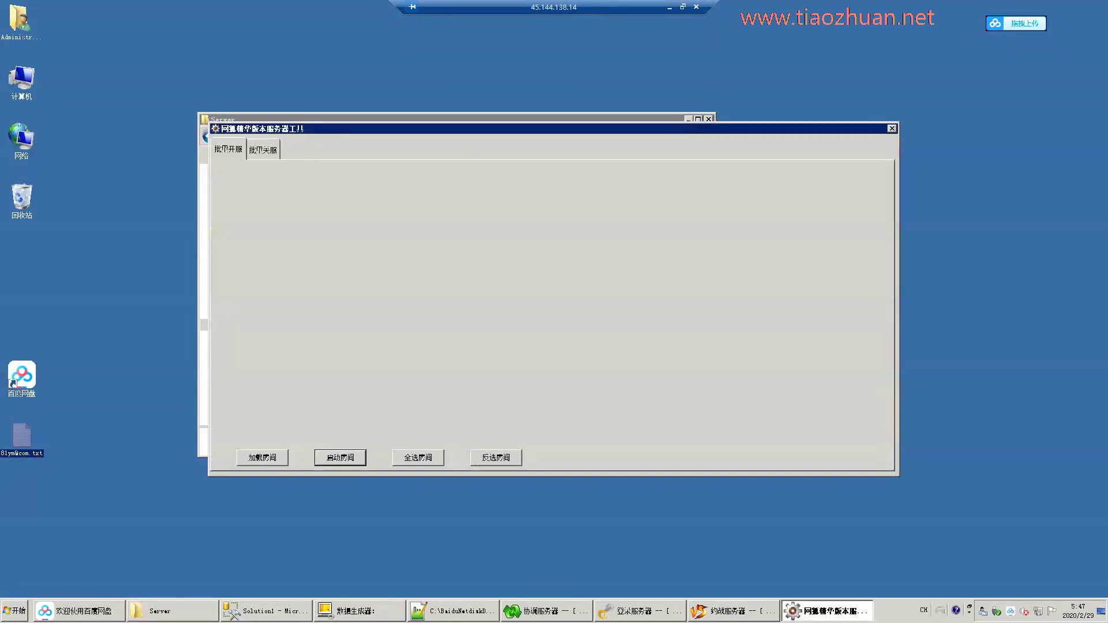
pyautogui.click(418, 457)
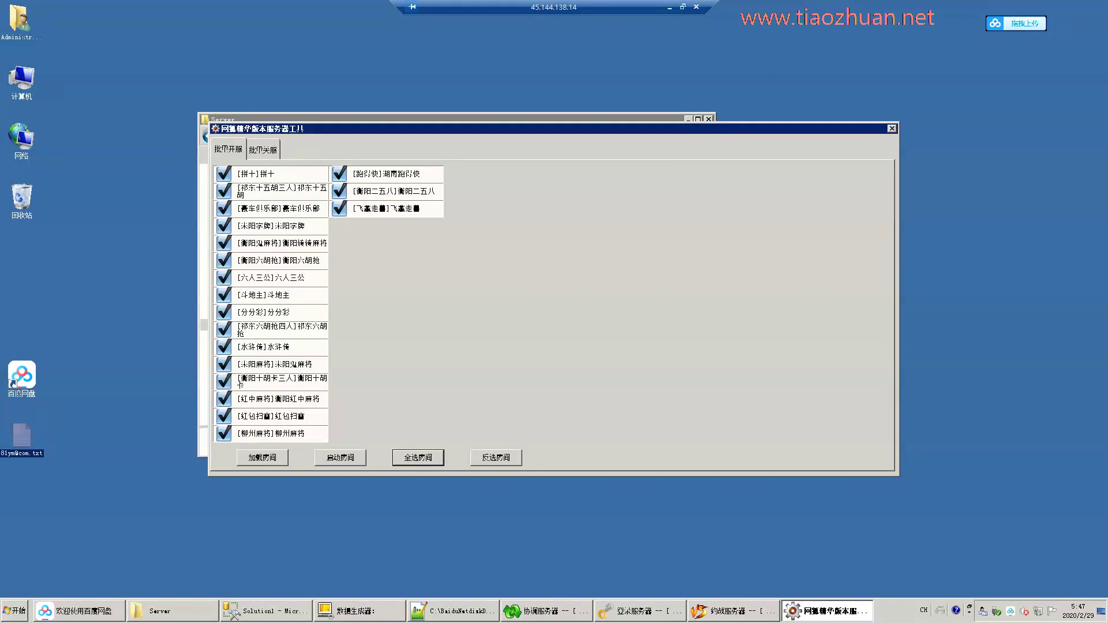
pyautogui.click(340, 457)
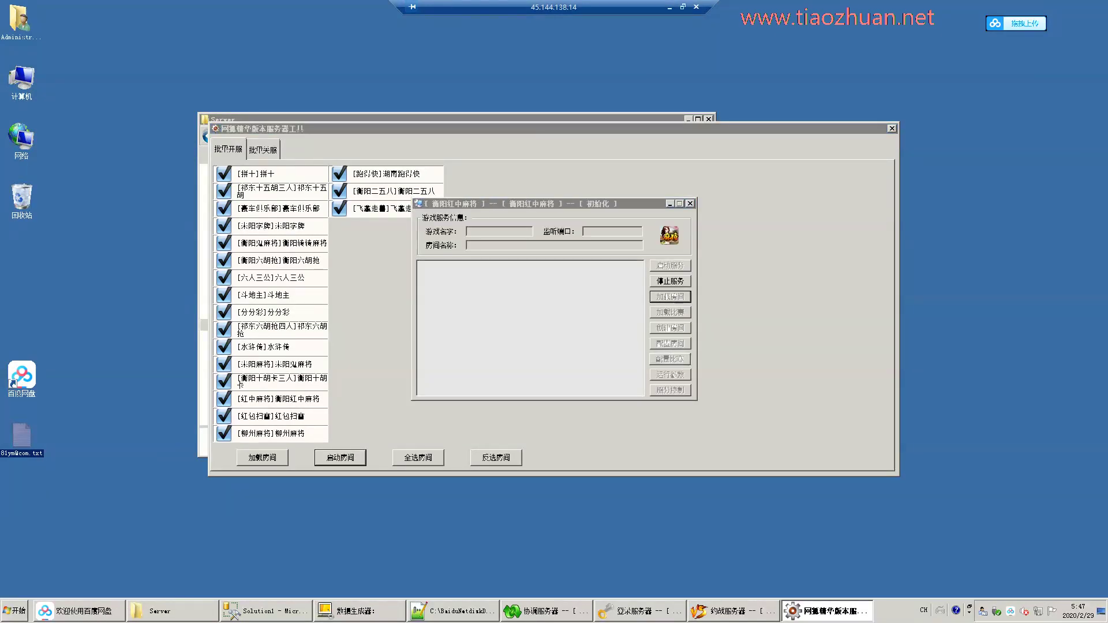
# Launch IIS Manager and open the hunan WEB folder in Explorer.
pyautogui.press('super')
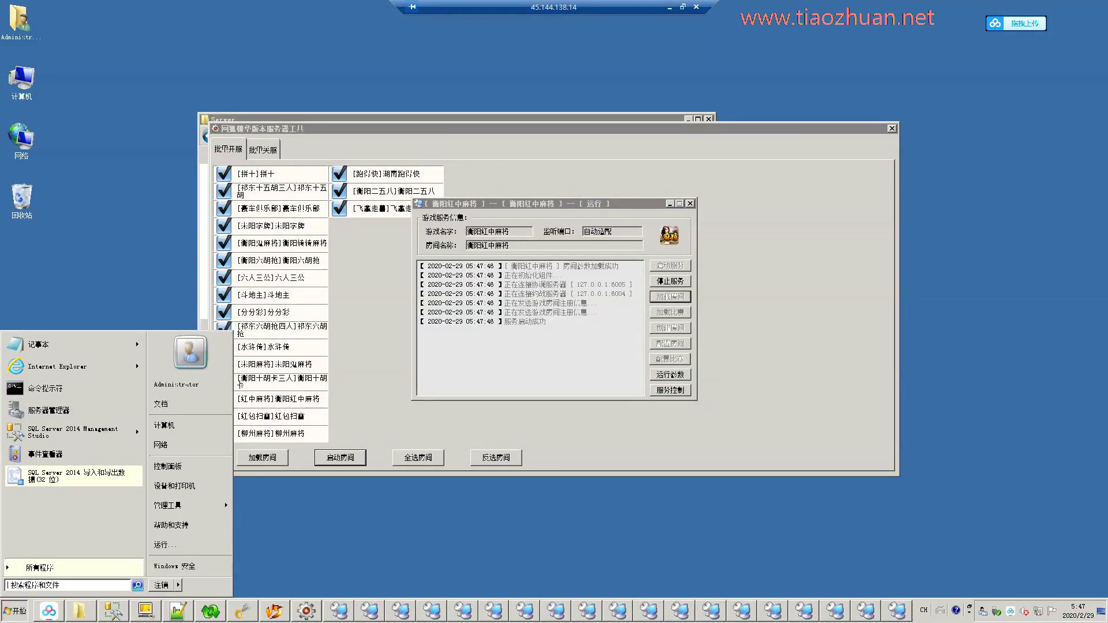
pyautogui.click(300, 308)
pyautogui.press('BackSpace')
pyautogui.press('Down')
pyautogui.press('Return')
# Open WebChat's Web.config in Notepad++ after checking the 网狐授权网站 folder.
pyautogui.press('End')
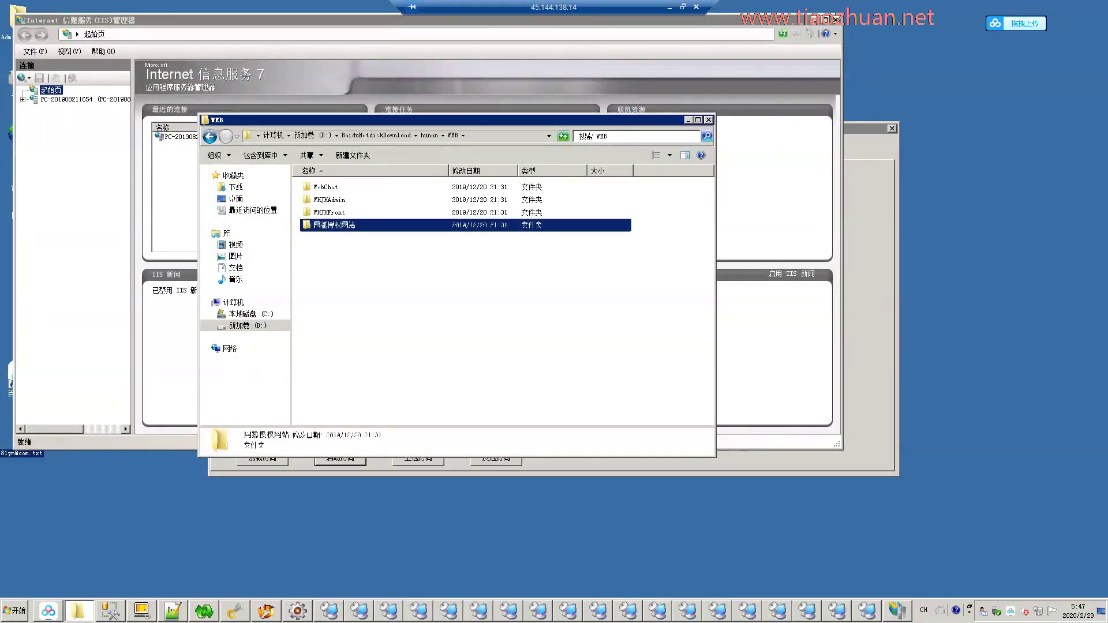
pyautogui.press('Return')
pyautogui.press('BackSpace')
pyautogui.press('Up')
pyautogui.press('Return')
pyautogui.press('End')
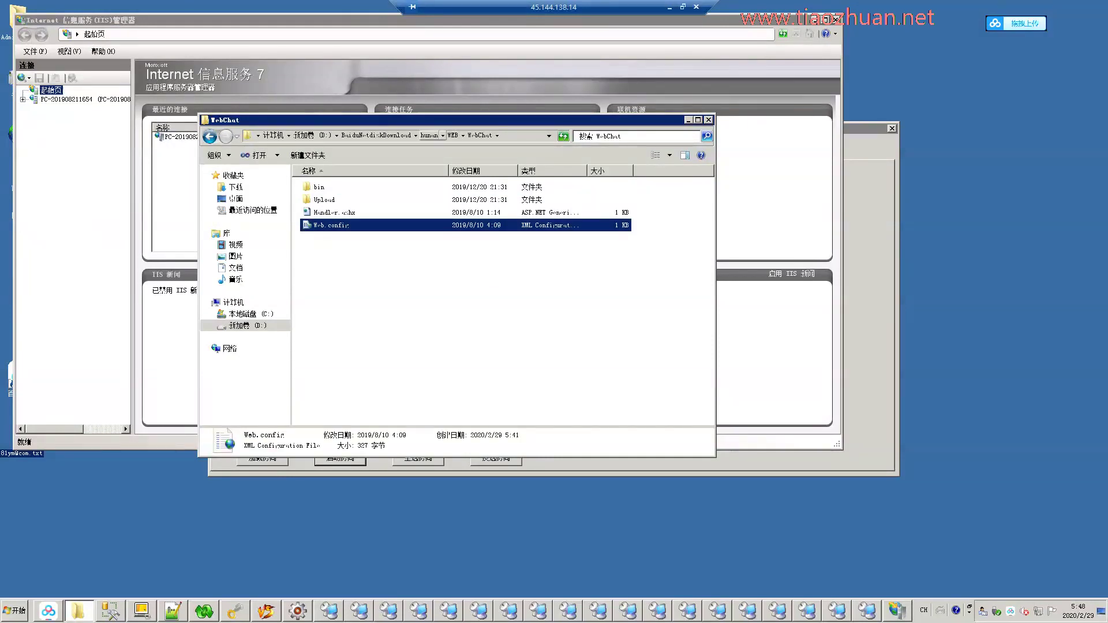
pyautogui.press('Menu')
pyautogui.press('Down')
pyautogui.press('Return')
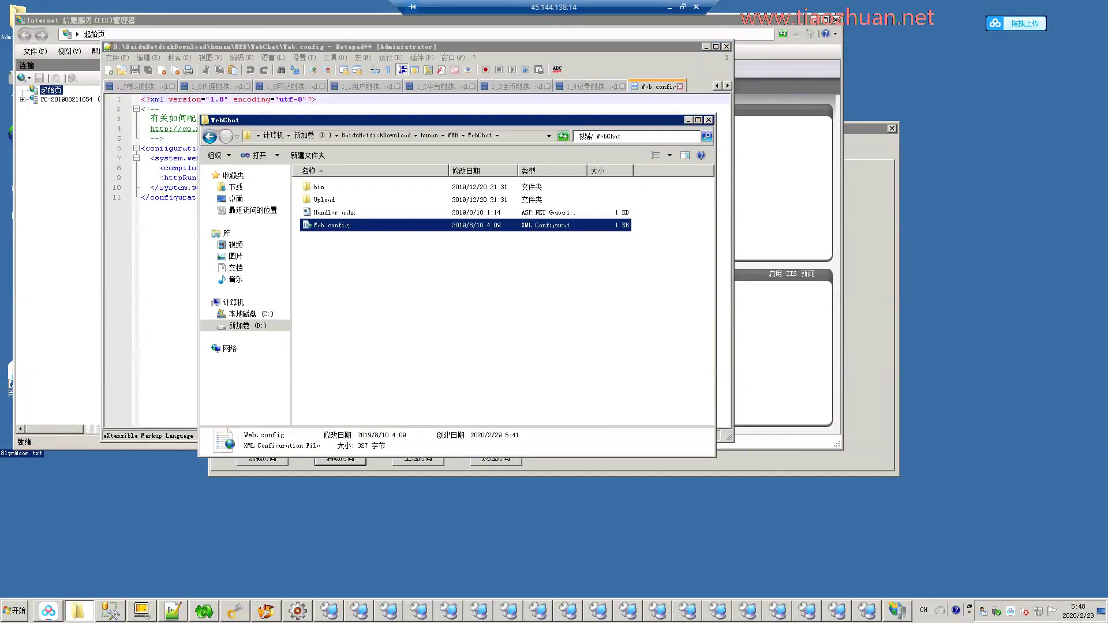
# Open the WHJHAdmin folder under WEB.
pyautogui.press('BackSpace')
pyautogui.press('Down')
pyautogui.press('Return')
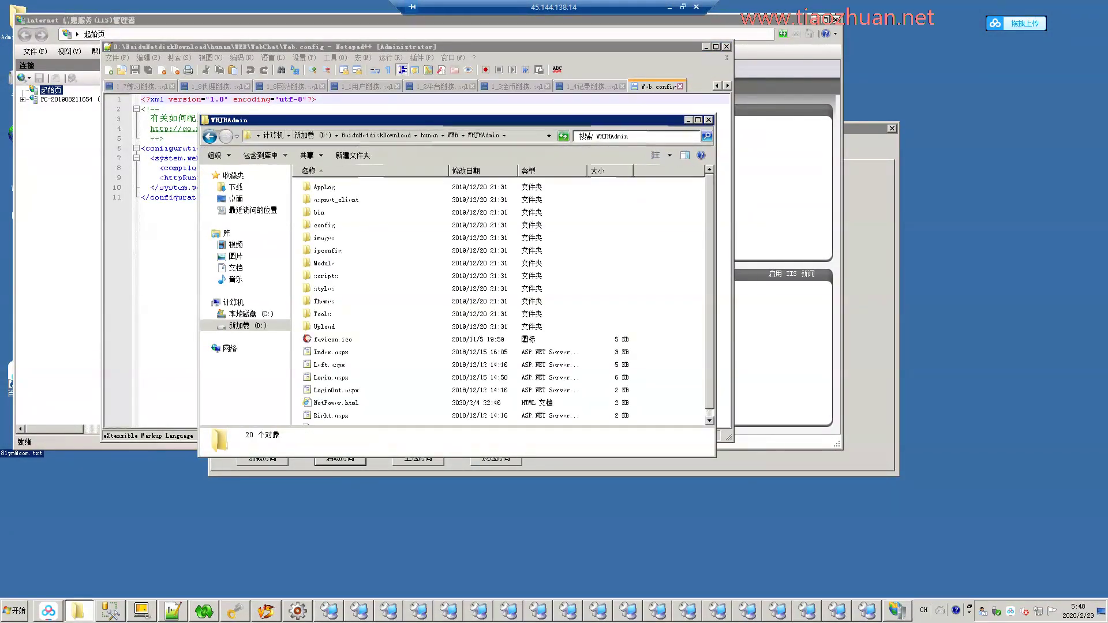
# Request deletion of Default Web Site in IIS Manager.
pyautogui.hotkey('alt', 'Tab')
pyautogui.press('Down')
pyautogui.press('Right')
pyautogui.press('Down')
pyautogui.press('Down')
pyautogui.press('Right')
pyautogui.press('Down')
pyautogui.press('Menu')
# Delete the Default Web Site and begin adding a new website.
pyautogui.press('d')
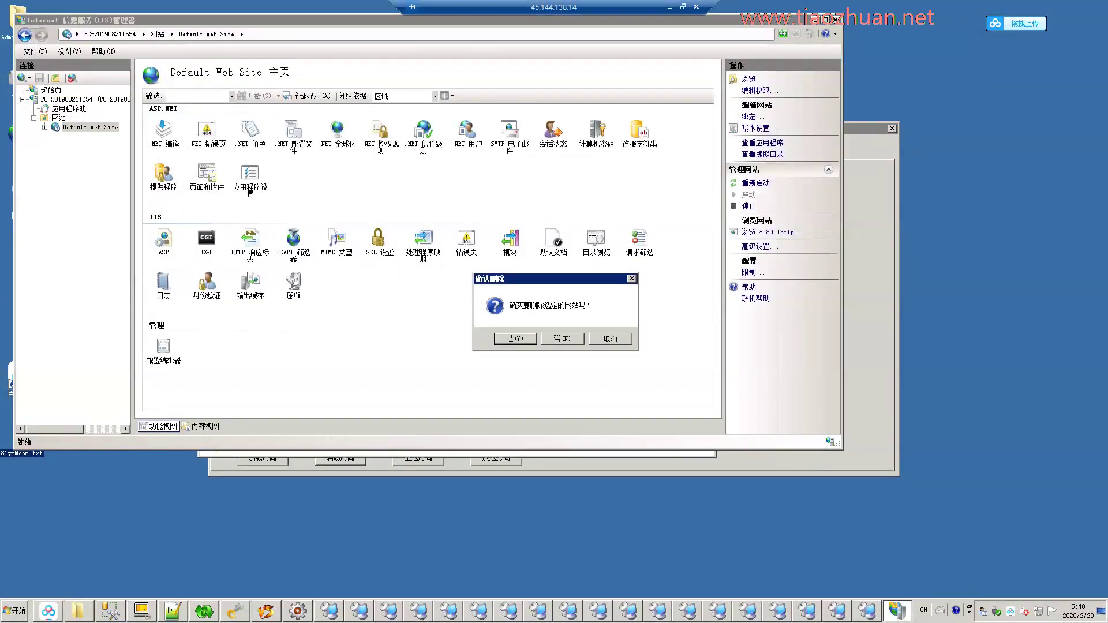
pyautogui.press('y')
pyautogui.press('Menu')
pyautogui.press('Return')
# Create site ht on the ASP.NET v4.0 pool with physical path WHJHAdmin.
pyautogui.write('ht')
pyautogui.hotkey('alt', 'e')
pyautogui.hotkey('alt', 'Down')
pyautogui.press('Return')
pyautogui.press('Tab')
pyautogui.press('Tab')
pyautogui.press('space')
pyautogui.press('Down')
pyautogui.press('Right')
pyautogui.press('Down')
pyautogui.press('Right')
pyautogui.press('Down')
pyautogui.press('Down')
pyautogui.press('Down')
pyautogui.press('Right')
pyautogui.press('Down')
pyautogui.press('Down')
pyautogui.press('Right')
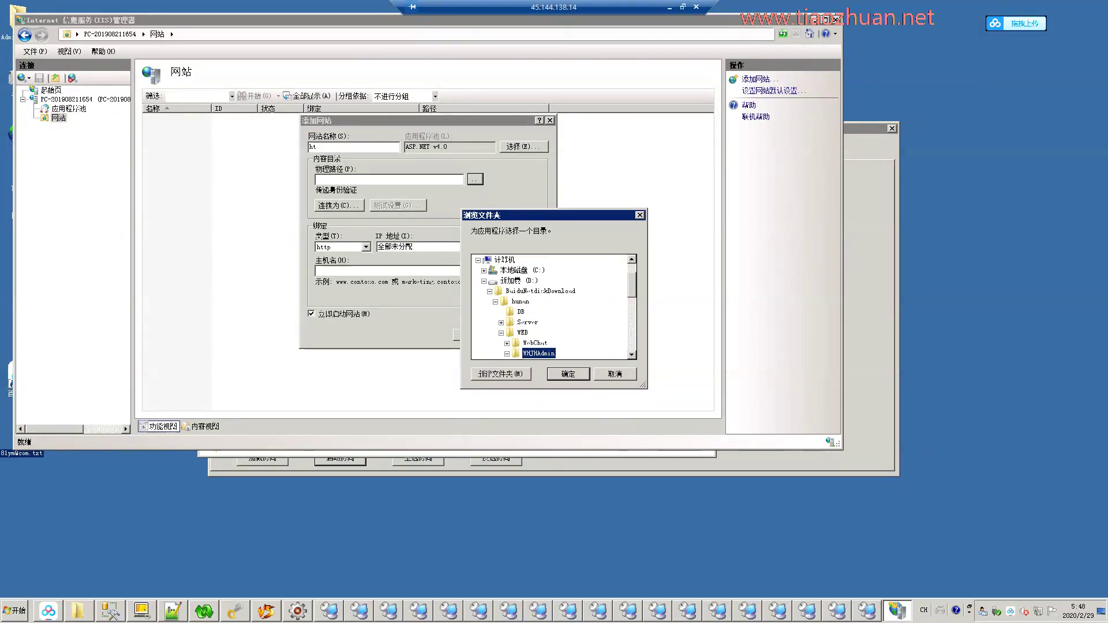
pyautogui.press('Return')
pyautogui.press('Return')
pyautogui.press('Menu')
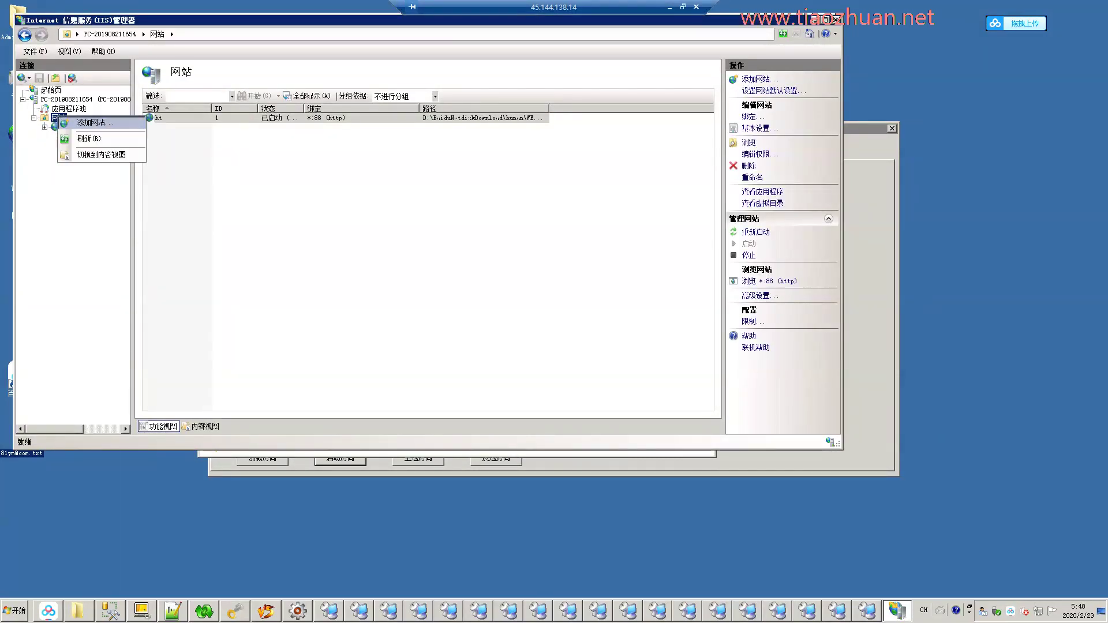
# Name the second site qt and assign it the ASP.NET v4.0 application pool.
pyautogui.press('Return')
pyautogui.write('qt')
pyautogui.hotkey('alt', 'e')
pyautogui.hotkey('alt', 'Down')
pyautogui.press('Down')
pyautogui.press('Return')
pyautogui.press('Return')
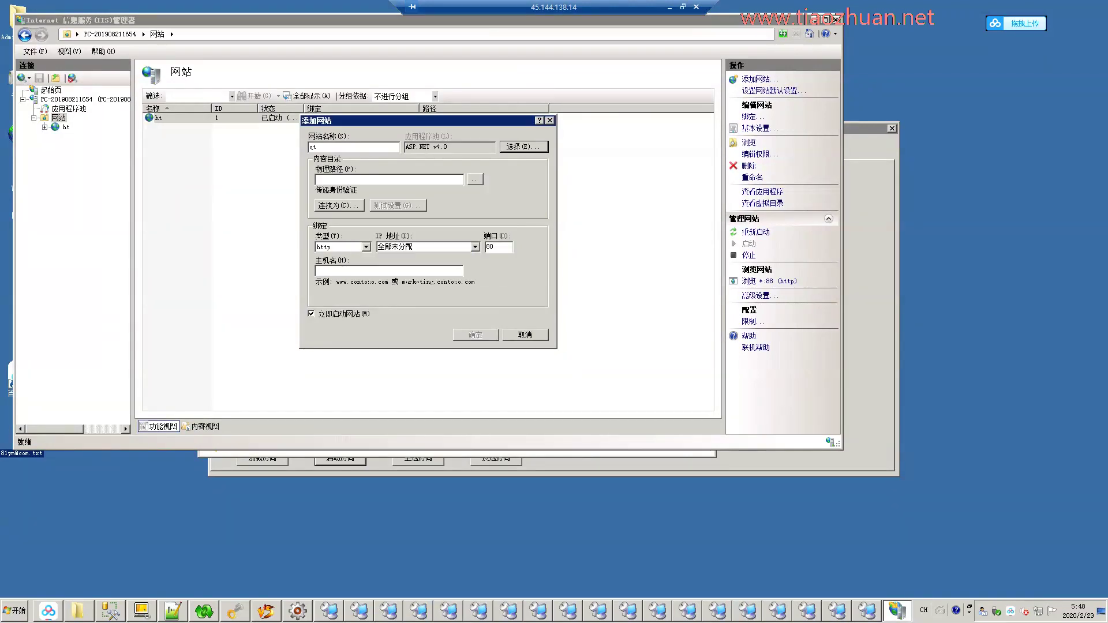
pyautogui.press('Tab')
pyautogui.press('Tab')
pyautogui.press('Return')
# Point qt to the WHJHFront folder under WEB and create it on port 81.
pyautogui.press('Left')
pyautogui.press('Left')
pyautogui.press('Left')
pyautogui.press('Left')
pyautogui.press('Down')
pyautogui.press('Right')
pyautogui.press('Down')
pyautogui.press('Down')
pyautogui.press('Right')
pyautogui.press('Down')
pyautogui.press('Down')
pyautogui.press('Right')
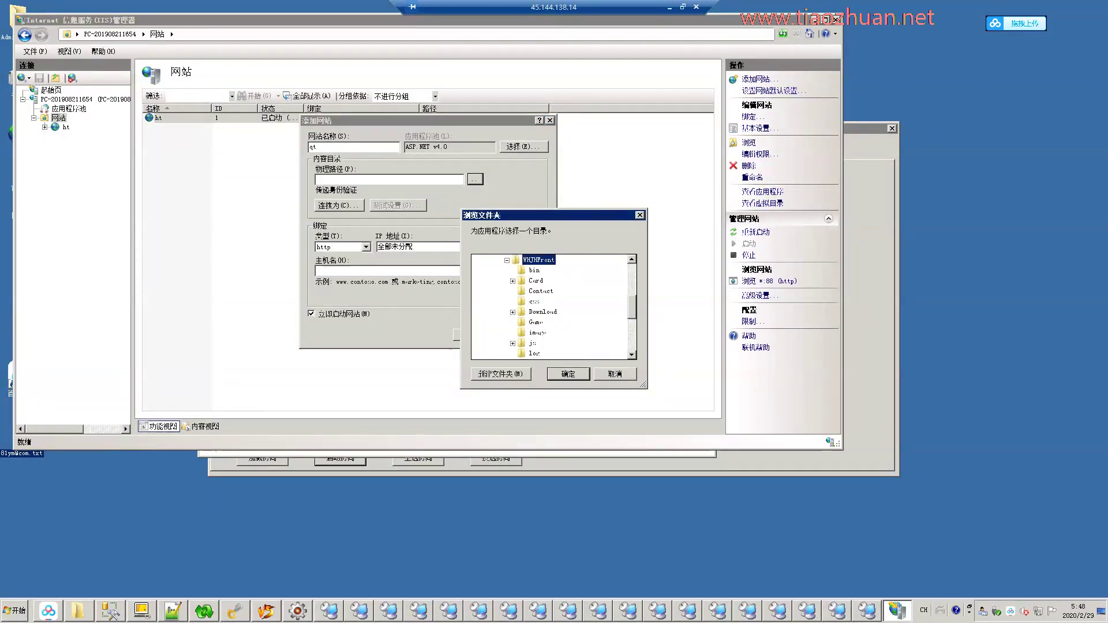
pyautogui.press('Return')
pyautogui.press('Return')
pyautogui.hotkey('shift', 'F10')
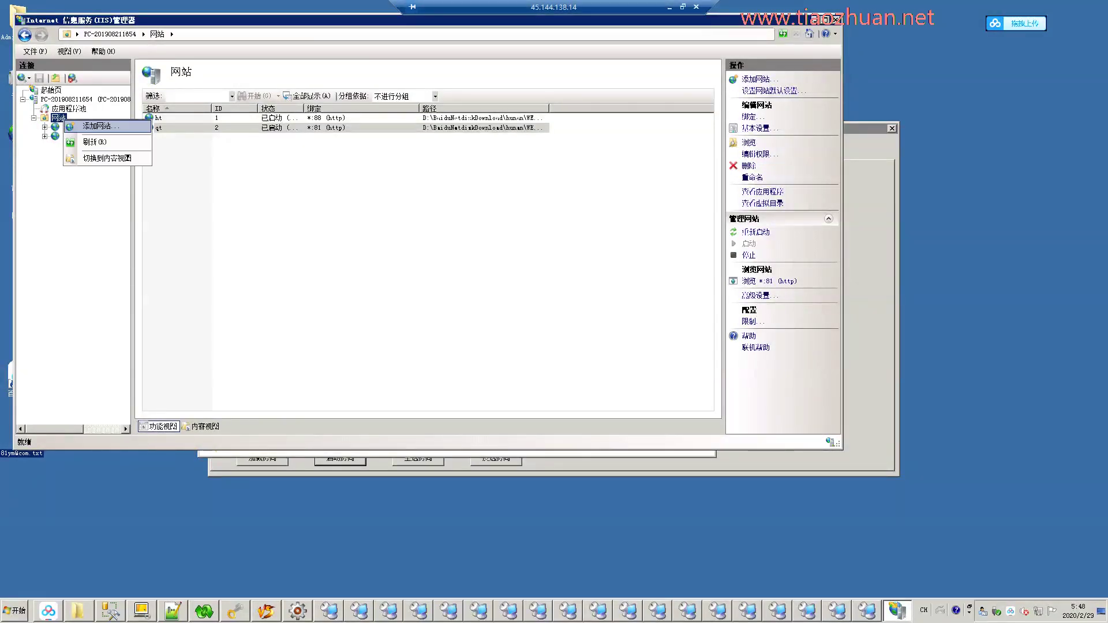
# Create site XX on the ASP.NET v4.0 pool, serving the 网狐授权网站 folder on port 80.
pyautogui.press('Return')
pyautogui.write('XX')
pyautogui.hotkey('alt', 'e')
pyautogui.hotkey('alt', 'Down')
pyautogui.press('Return')
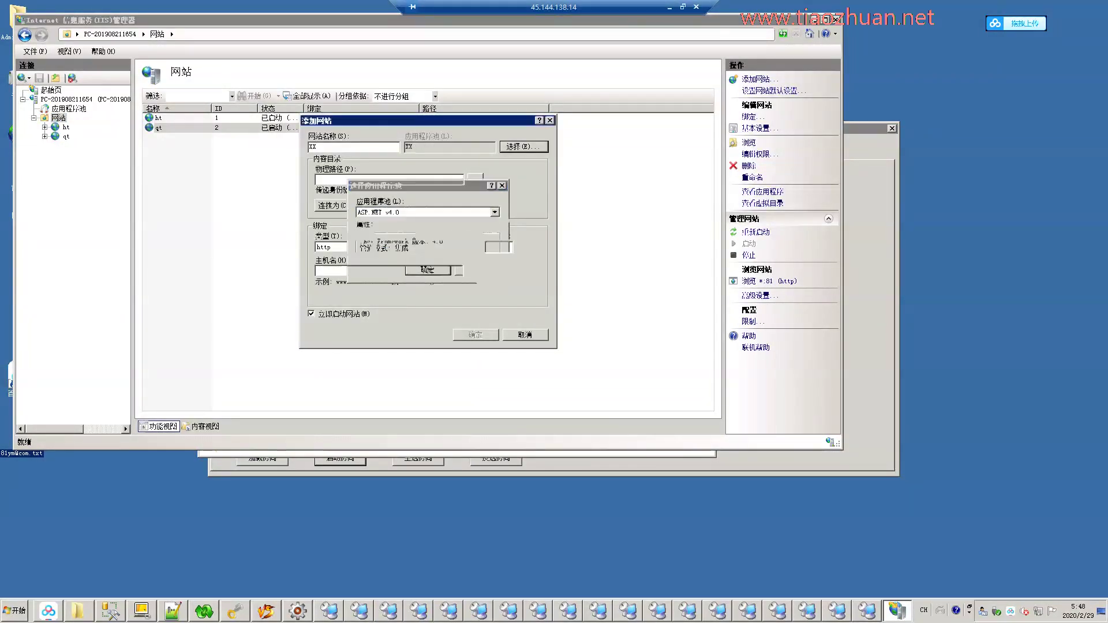
pyautogui.press('Tab')
pyautogui.press('Tab')
pyautogui.press('space')
pyautogui.press('Down')
pyautogui.press('Down')
pyautogui.press('Right')
pyautogui.press('Down')
pyautogui.press('Down')
pyautogui.press('Right')
pyautogui.press('Down')
pyautogui.press('Down')
pyautogui.press('Down')
pyautogui.press('Down')
pyautogui.press('Right')
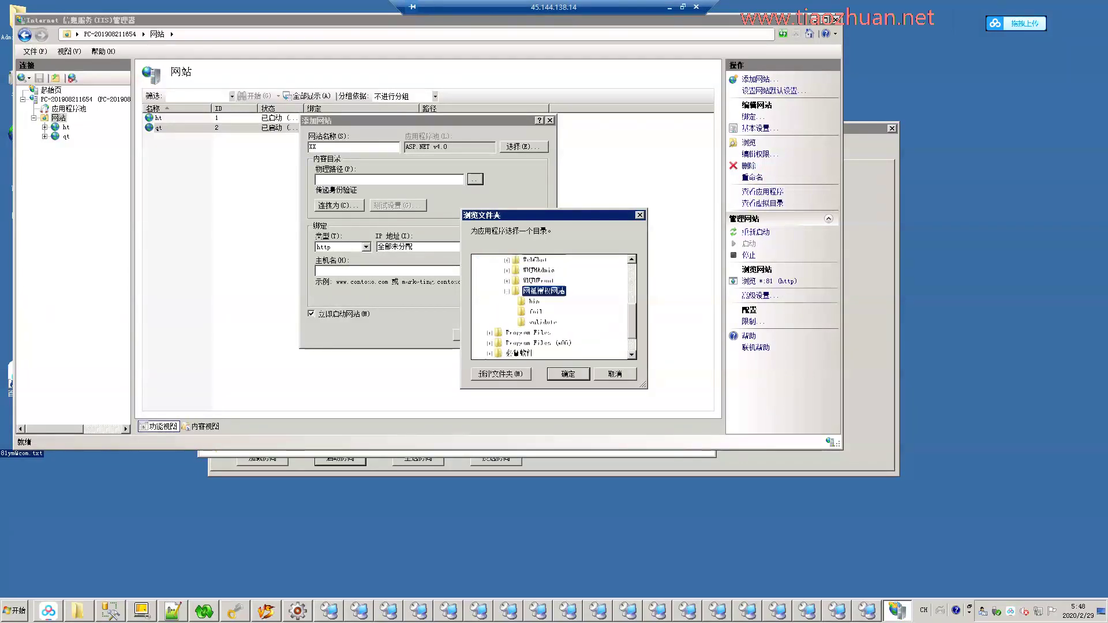
pyautogui.press('Return')
pyautogui.press('Return')
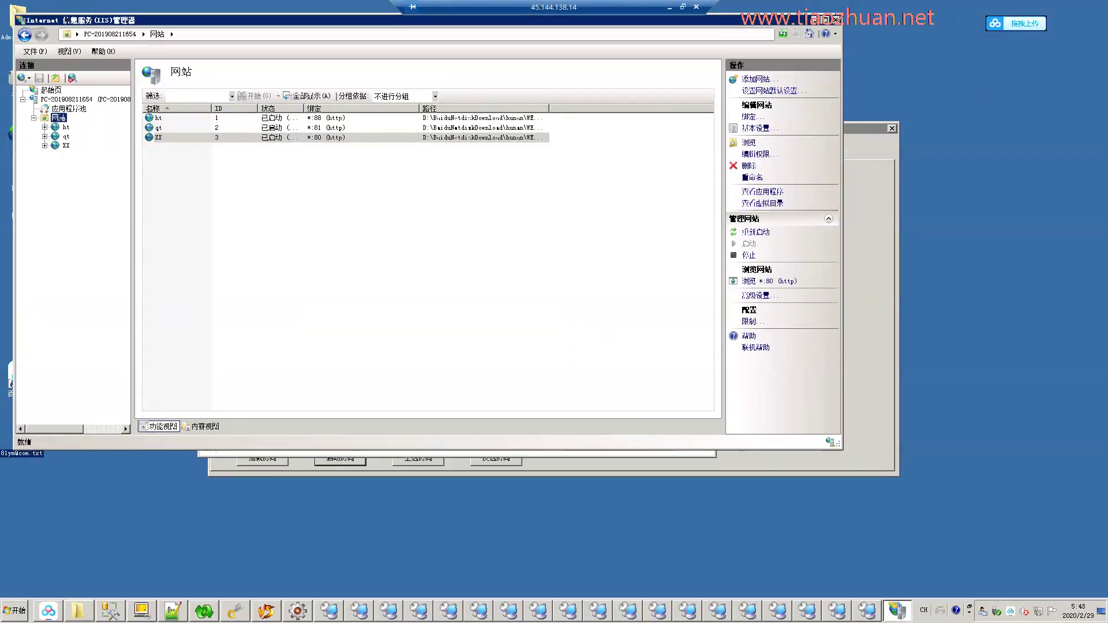
# In a file browser, open the 网狐授权网站 folder and select its Web.config.
pyautogui.hotkey('alt', 'Tab')
pyautogui.press('Return')
pyautogui.press('Down')
pyautogui.press('Down')
pyautogui.press('Return')
# View 网狐授权网站's Web.config and Validate.ini in Notepad++, closing each afterwards.
pyautogui.press('Down')
pyautogui.press('Down')
pyautogui.press('Down')
pyautogui.press('Down')
pyautogui.press('Down')
pyautogui.press('Down')
pyautogui.press('Down')
pyautogui.hotkey('shift', 'F10')
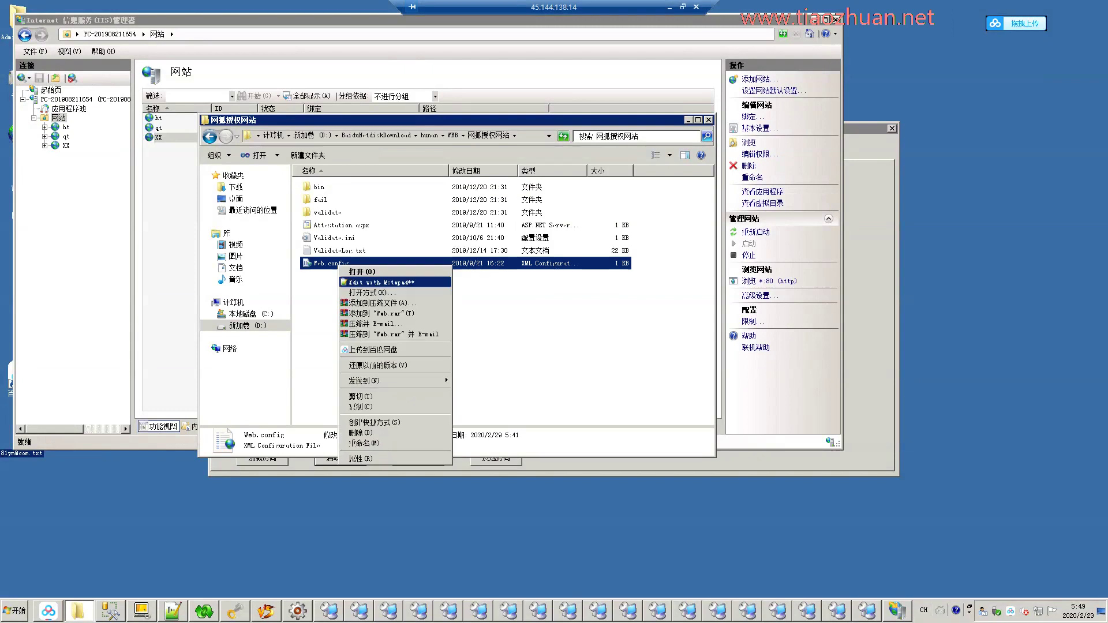
pyautogui.press('Return')
pyautogui.hotkey('alt', 'F4')
pyautogui.press('Up')
pyautogui.press('Up')
pyautogui.press('Return')
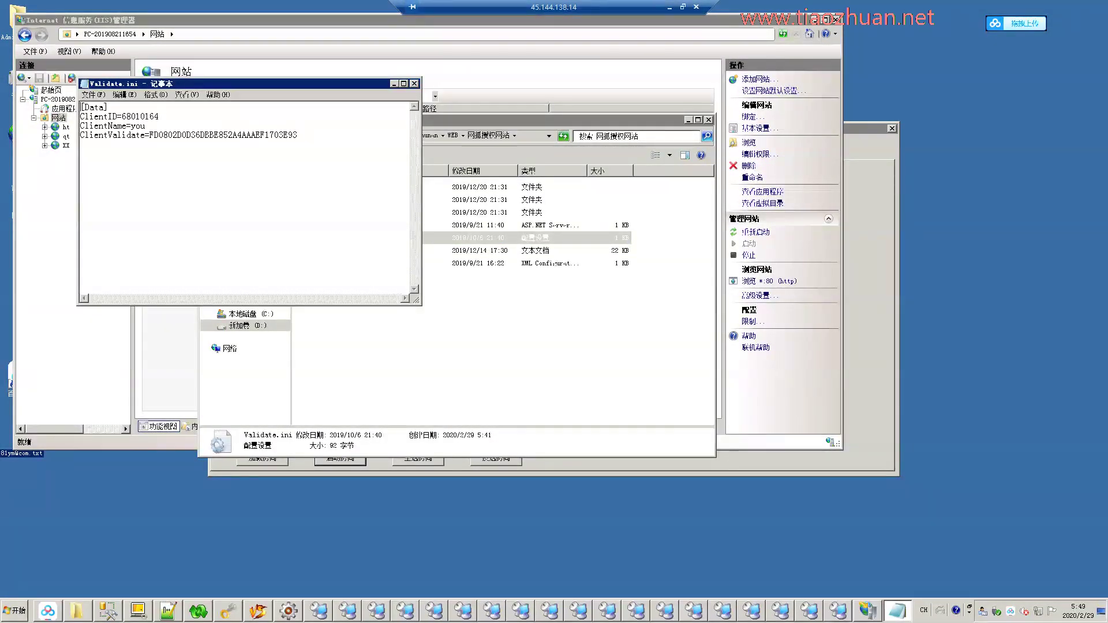
pyautogui.hotkey('alt', 'F4')
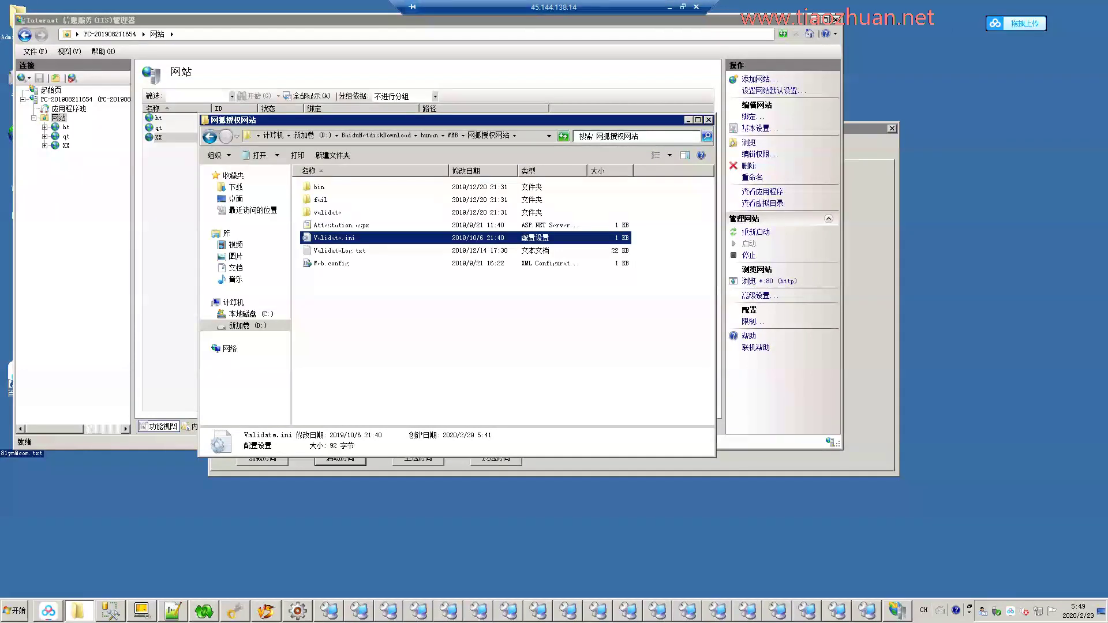
# Look inside the bin folder, then return up to the WEB folder.
pyautogui.press('Home')
pyautogui.press('Return')
pyautogui.press('BackSpace')
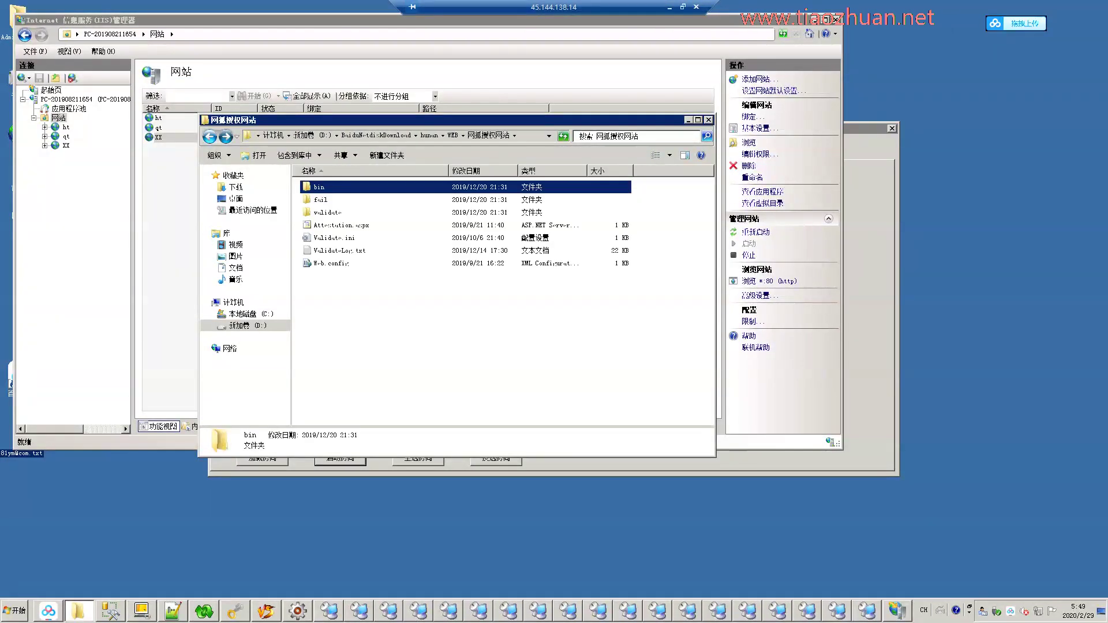
pyautogui.press('BackSpace')
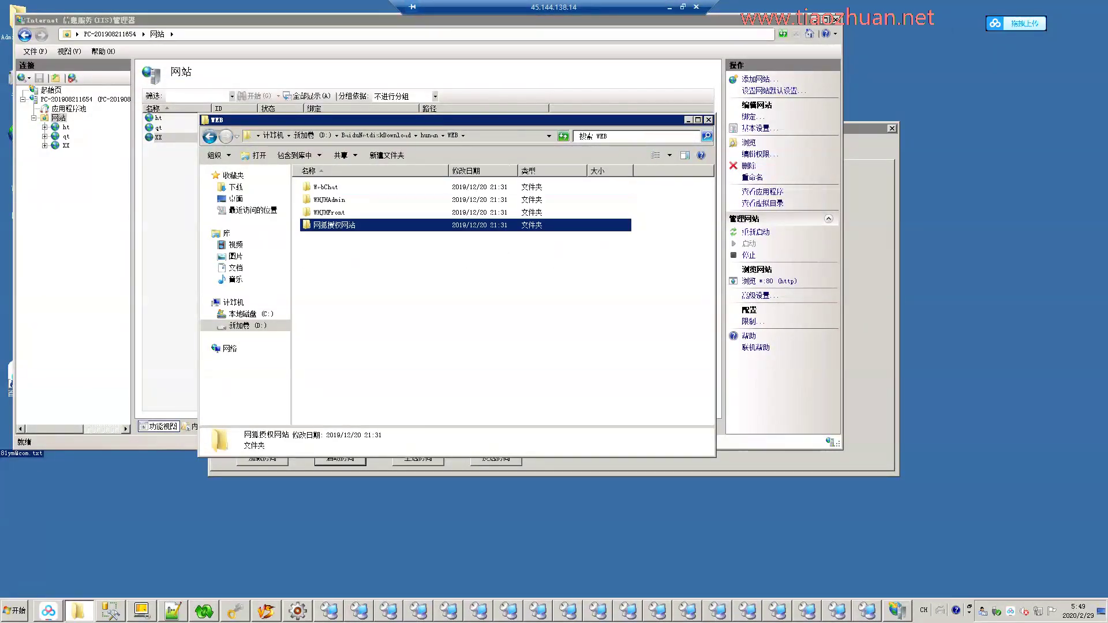
# Browse WHJHFront's contents, then search the WEB folder for web.config.
pyautogui.press('Up')
pyautogui.press('Return')
pyautogui.scroll(-5, 496, 300)
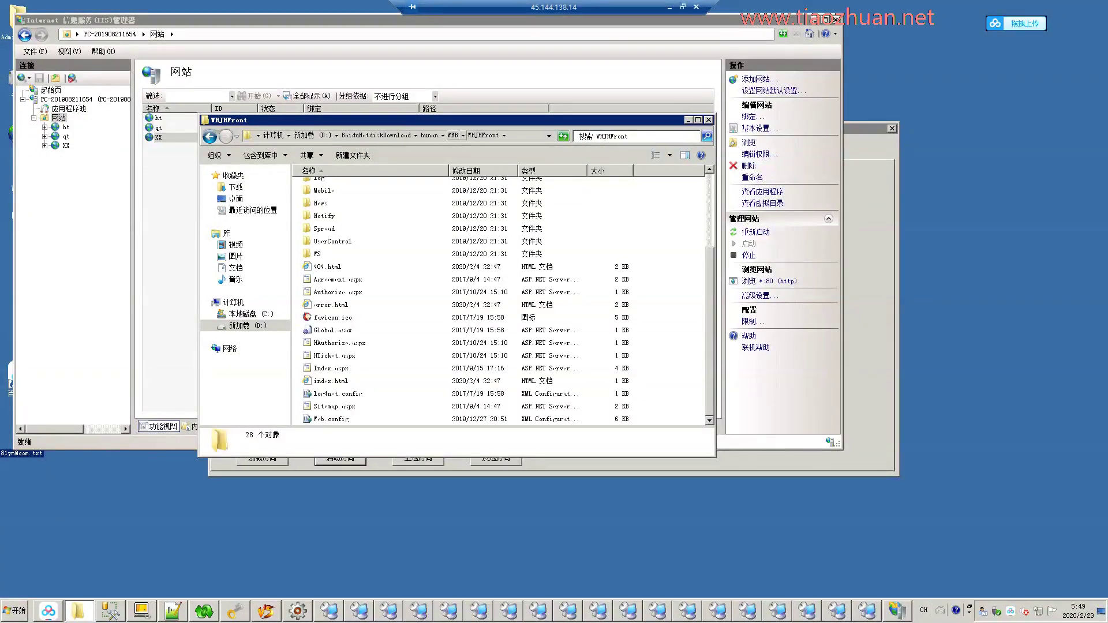
pyautogui.press('BackSpace')
pyautogui.hotkey('ctrl', 'e')
pyautogui.write('web.config')
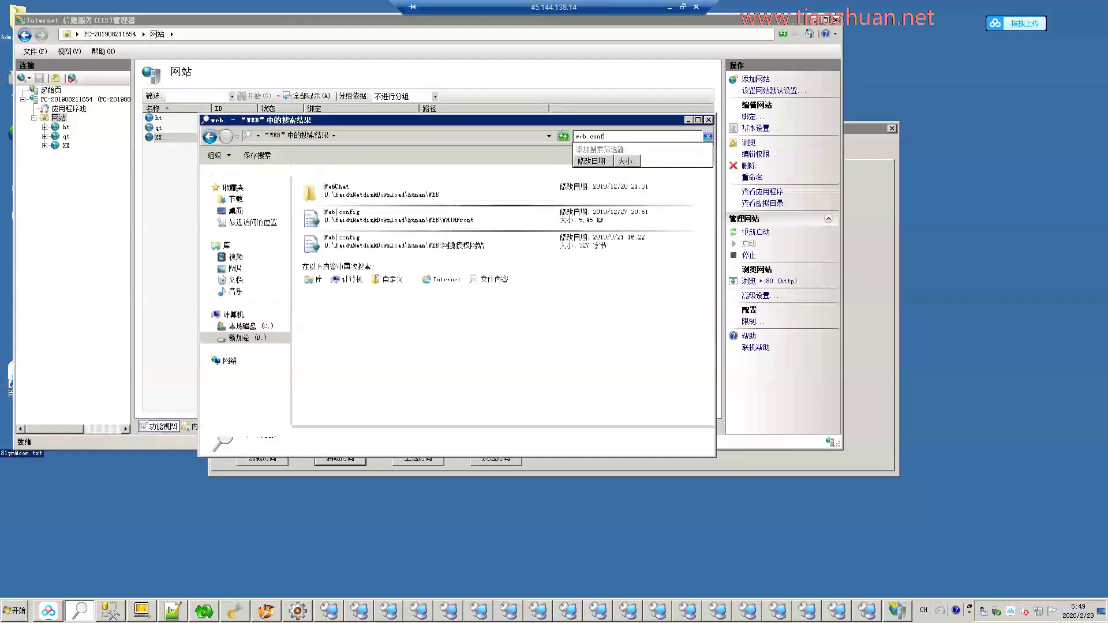
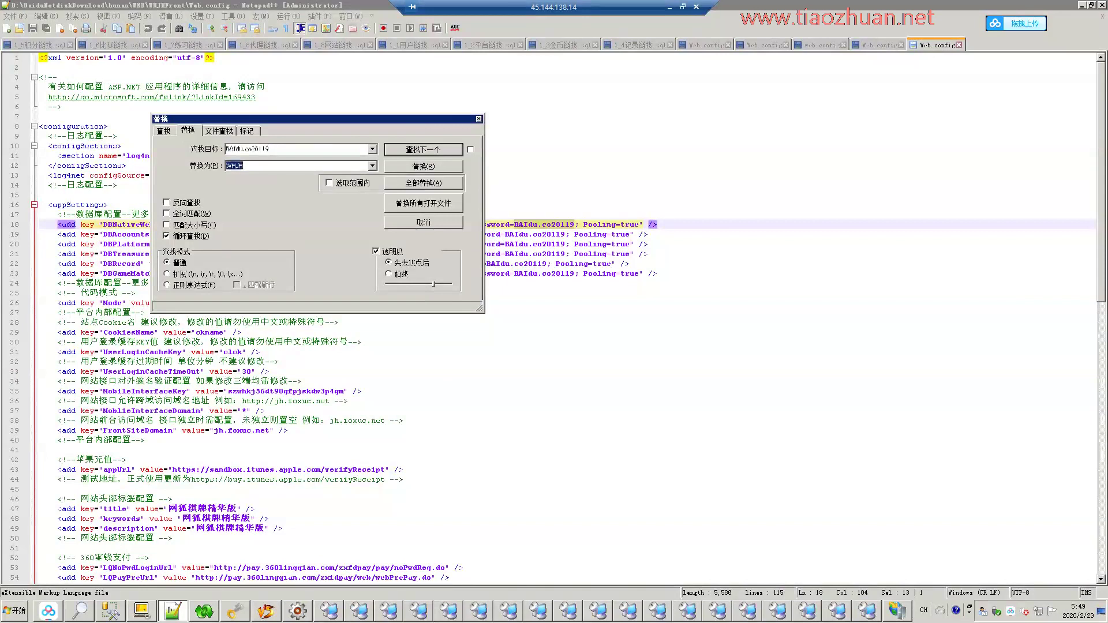
# Replace the old database password in all open documents, close all tabs and minimize Notepad++.
pyautogui.click(423, 203)
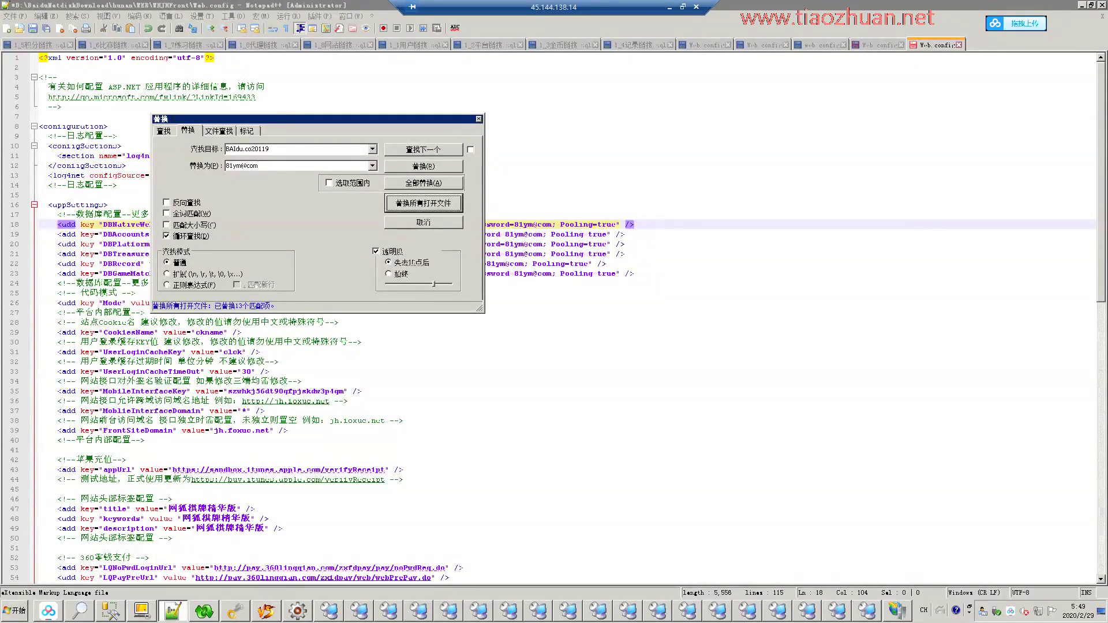
pyautogui.click(423, 222)
pyautogui.rightClick(878, 45)
pyautogui.click(911, 56)
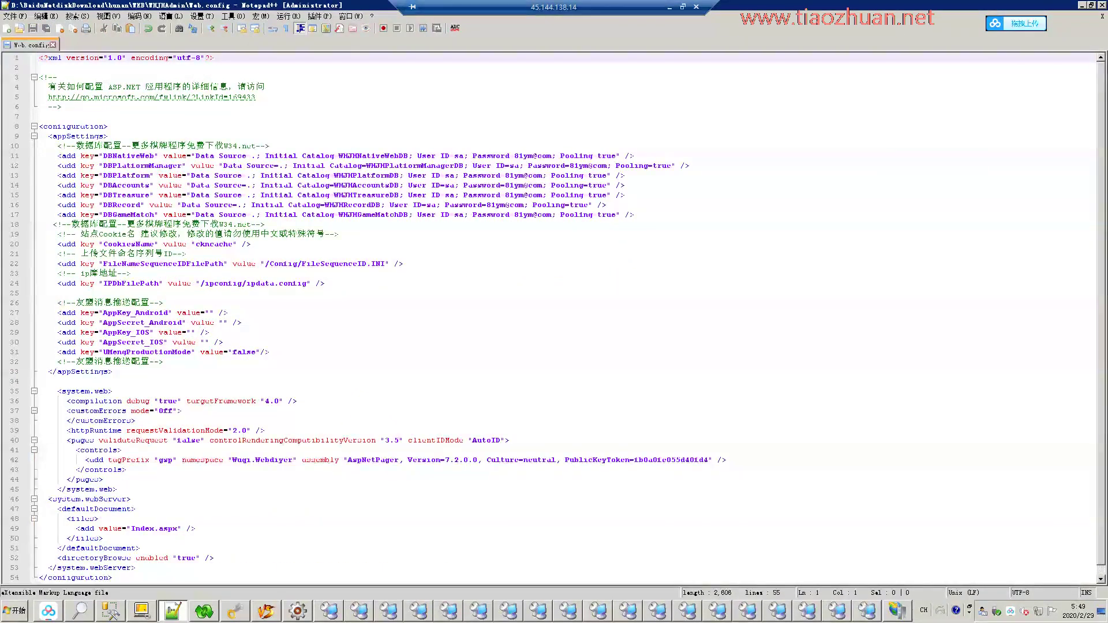
pyautogui.hotkey('alt', 'F4')
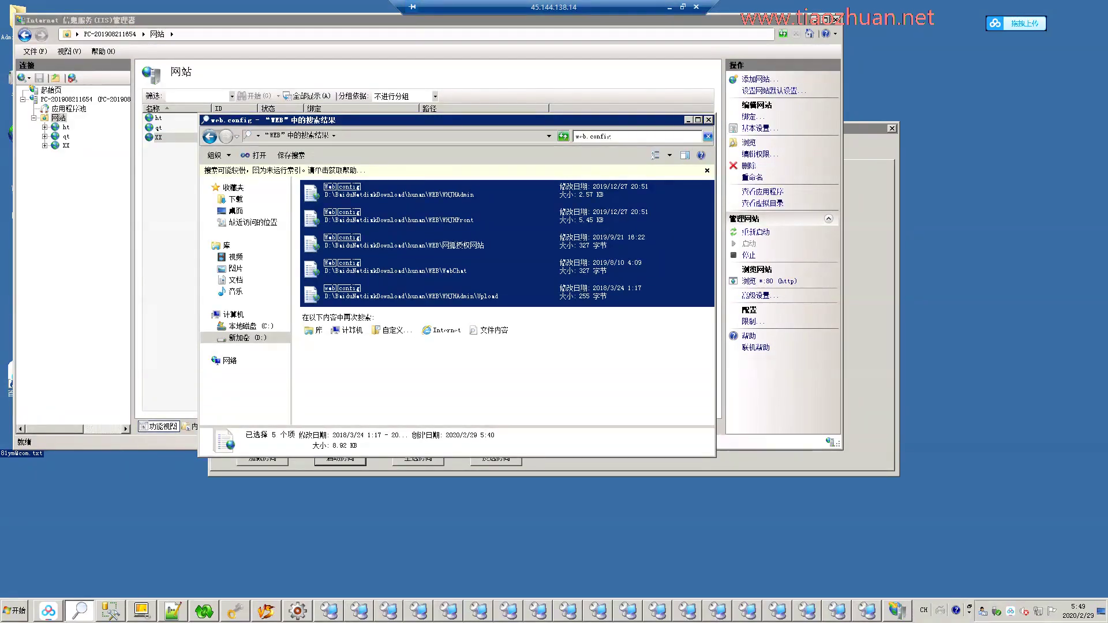
# Browse to WHJHFront > Download > Phone > base > src in Explorer.
pyautogui.doubleClick(333, 210)
pyautogui.doubleClick(323, 299)
pyautogui.press('Return')
pyautogui.press('b')
pyautogui.press('Return')
pyautogui.press('s')
pyautogui.press('Return')
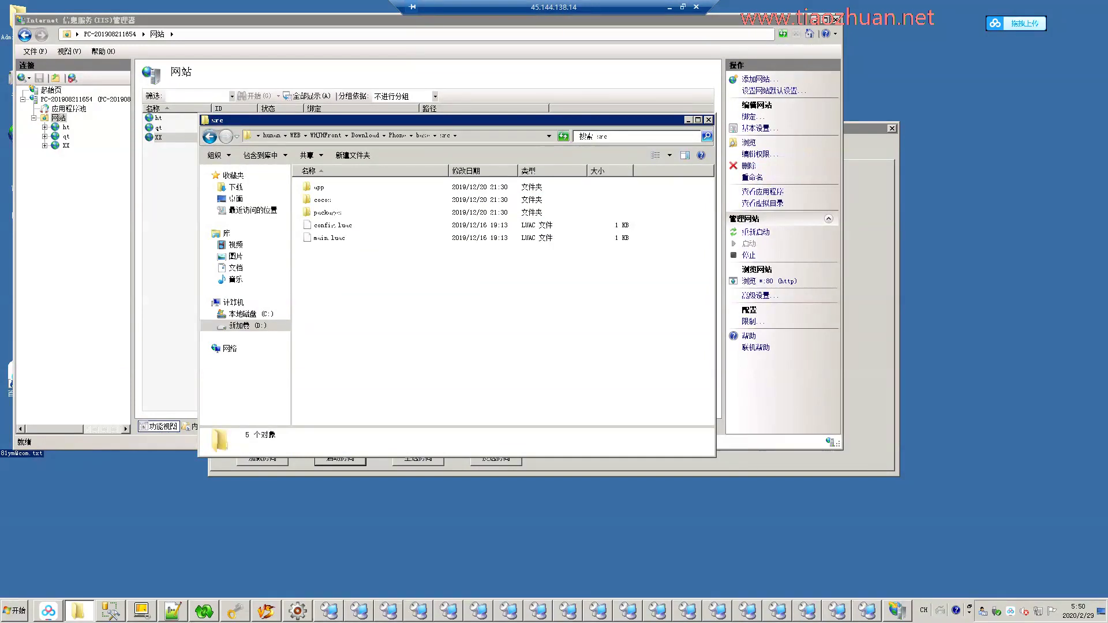
# Search the src folder for 'W' and open WelcomeScene.luac with Notepad++.
pyautogui.click(634, 136)
pyautogui.write('W')
pyautogui.rightClick(388, 197)
pyautogui.click(427, 222)
pyautogui.click(612, 397)
pyautogui.rightClick(408, 192)
# Select the server address 39.98.57.218 on line 15 of WelcomeScene.luac as the search term.
pyautogui.click(443, 208)
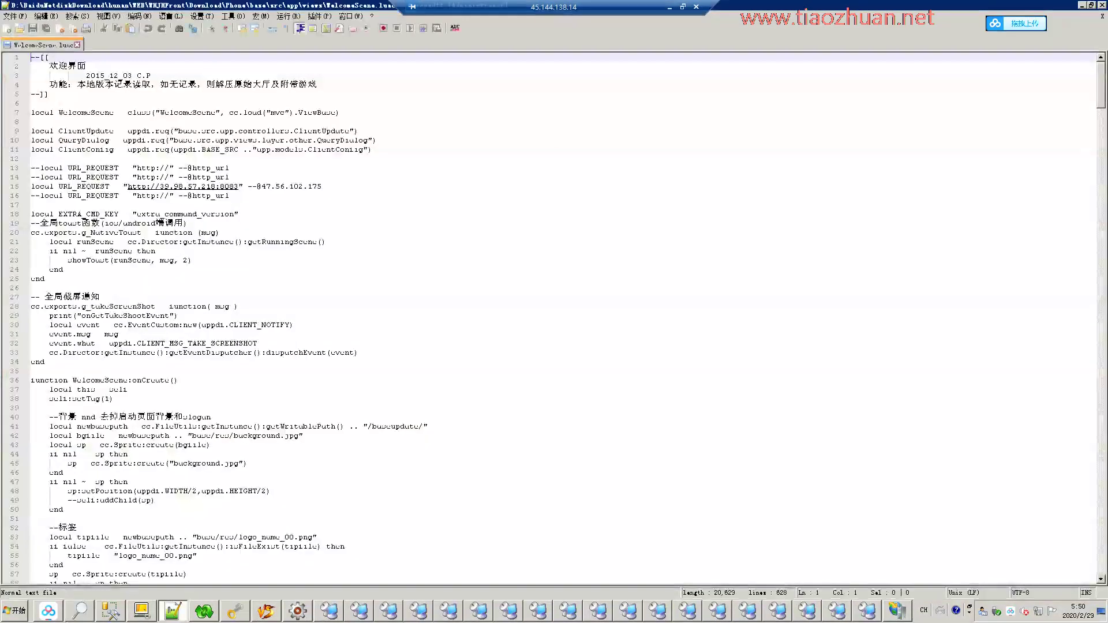
pyautogui.moveTo(238, 186); pyautogui.dragTo(193, 186)
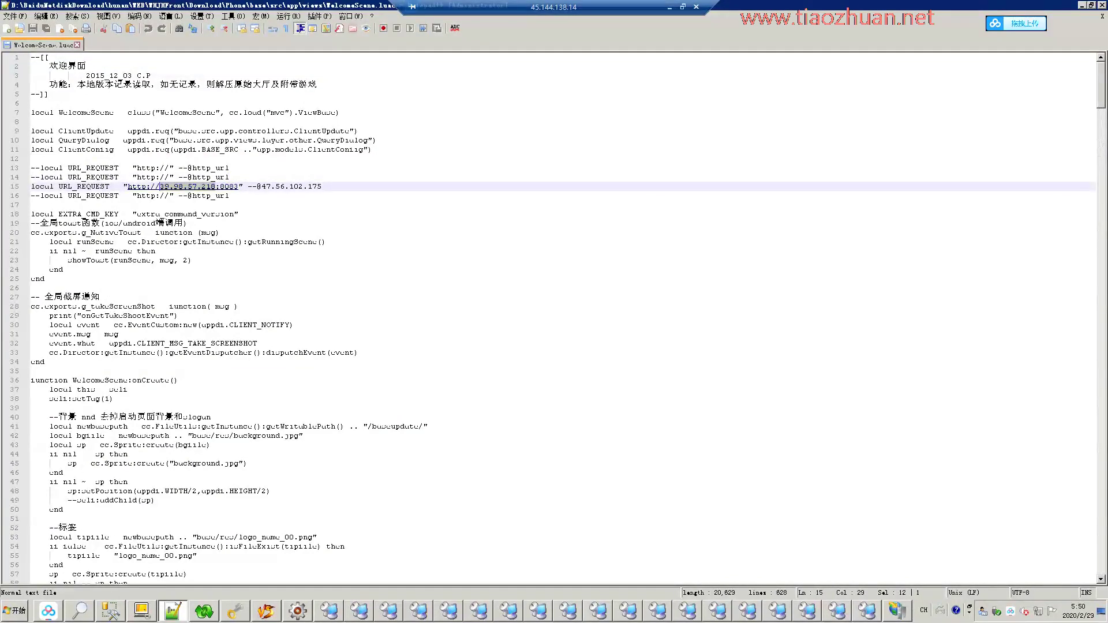
pyautogui.hotkey('ctrl', 'f')
pyautogui.hotkey('alt', 'Tab')
pyautogui.hotkey('ctrl', 'f')
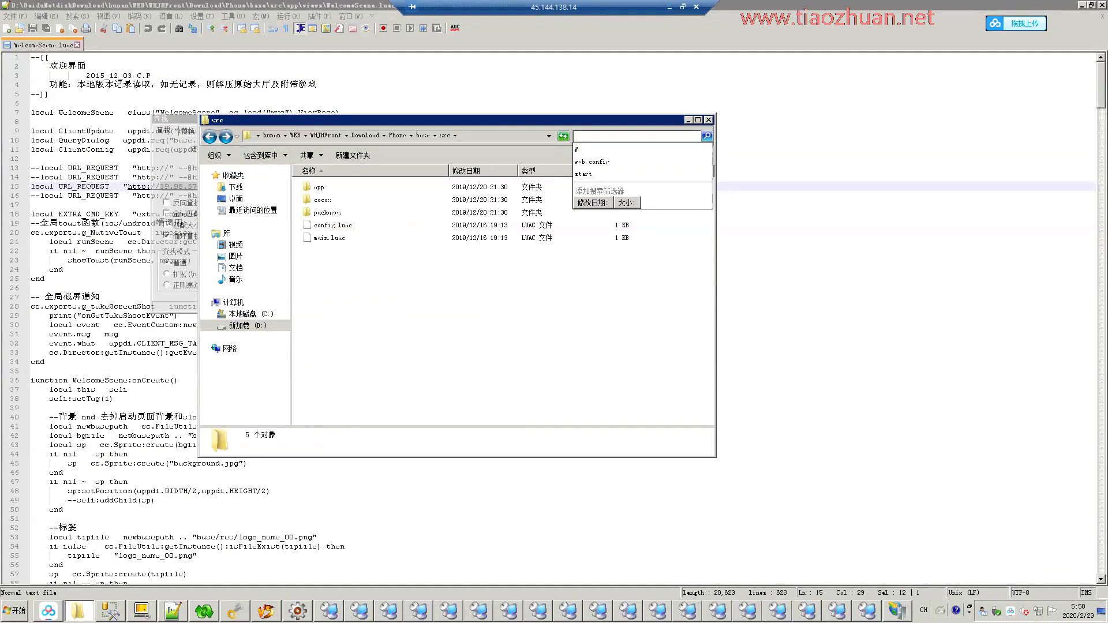
# Copy the base folder path and run Find in Files there for 39.98.57.218.
pyautogui.hotkey('alt', 'Up')
pyautogui.hotkey('alt', 'd')
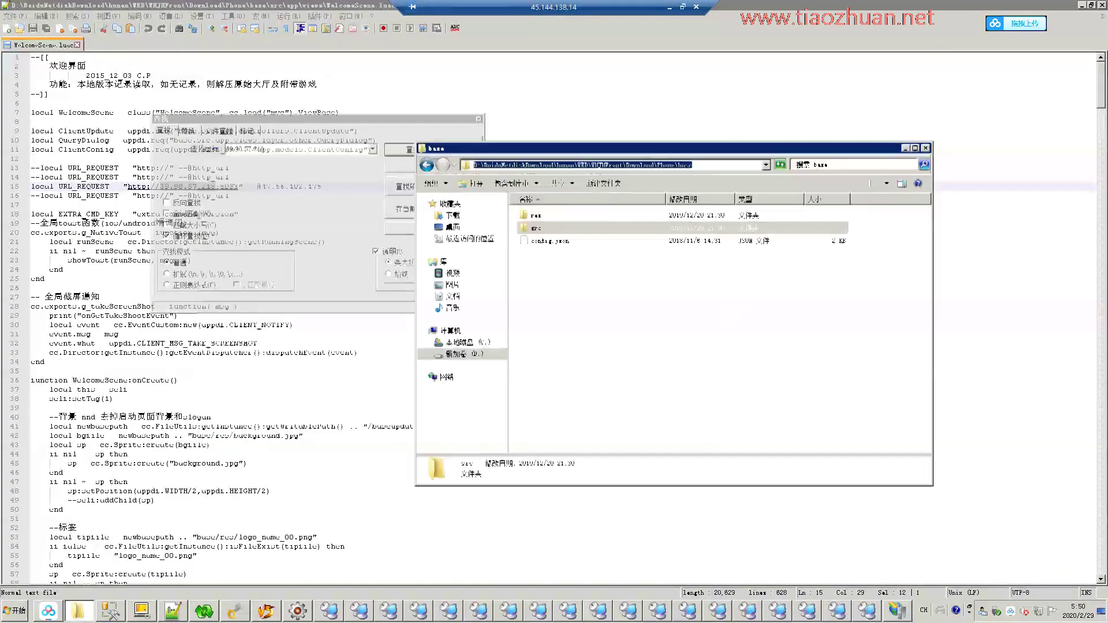
pyautogui.hotkey('alt', 'Tab')
pyautogui.hotkey('ctrl', 'shift', 'f')
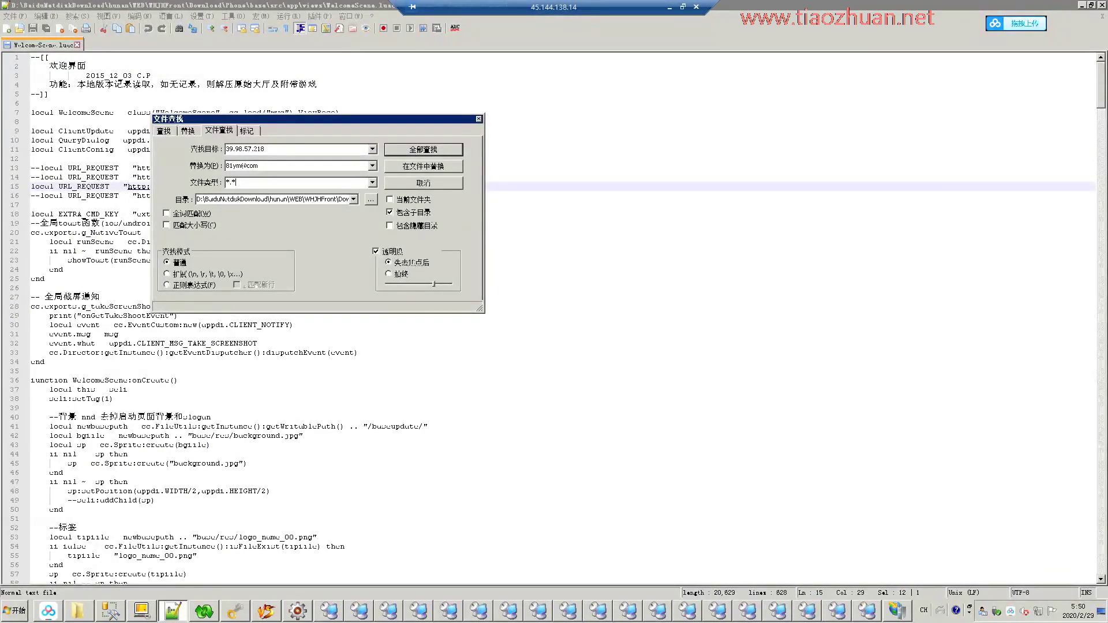
pyautogui.press('Return')
# Rerun Find in Files for 39.98.57.218 in the Phone client folder.
pyautogui.hotkey('alt', 'Tab')
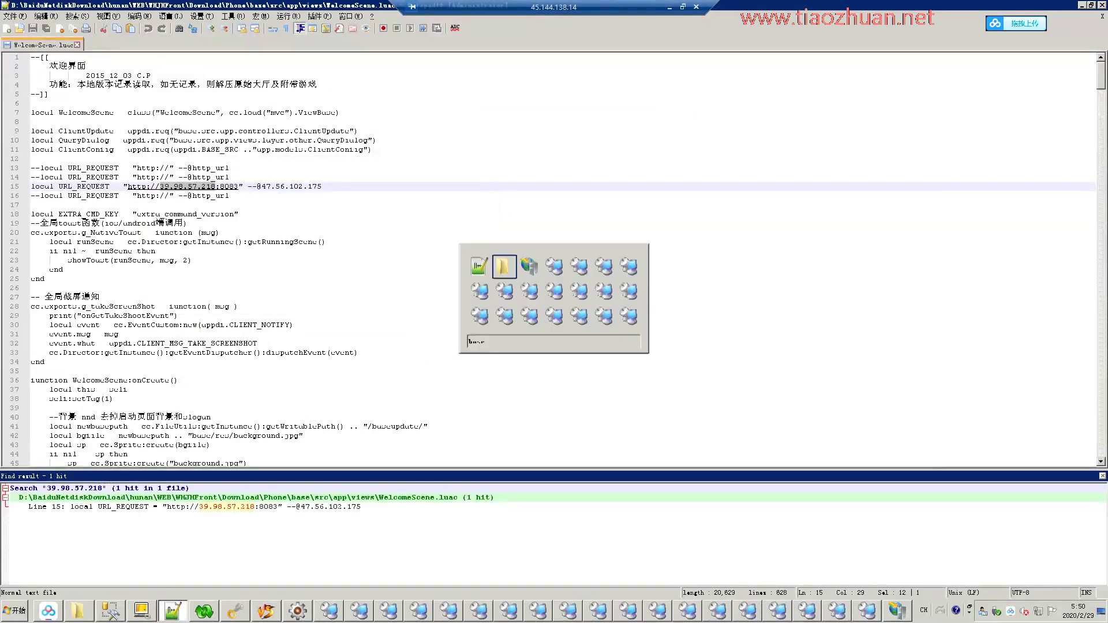
pyautogui.press('Return')
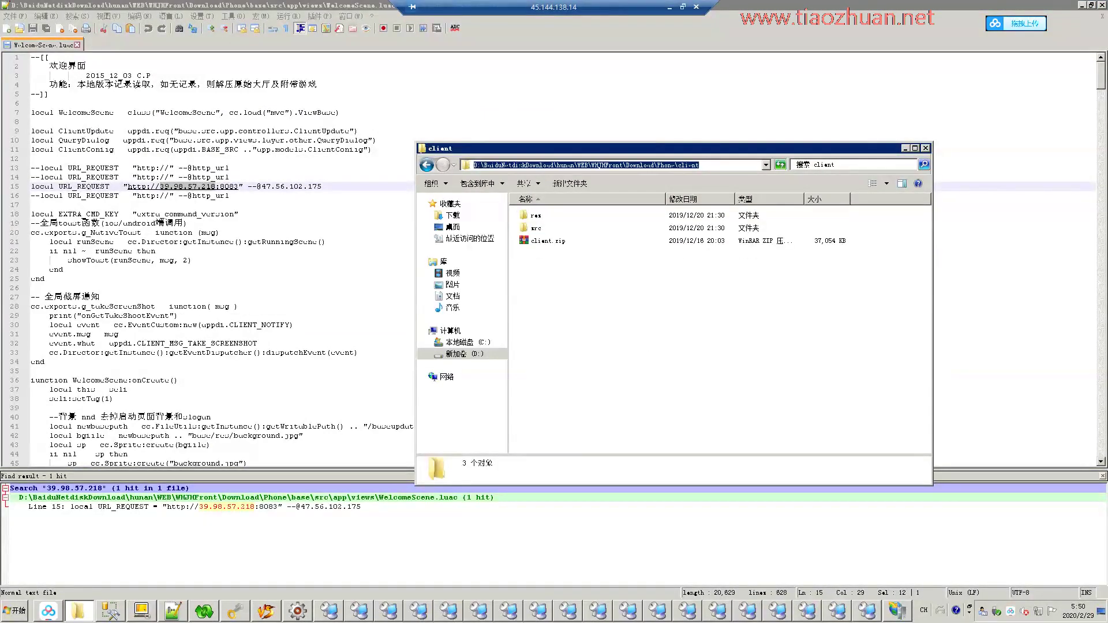
pyautogui.hotkey('alt', 'Tab')
pyautogui.hotkey('ctrl', 'shift', 'f')
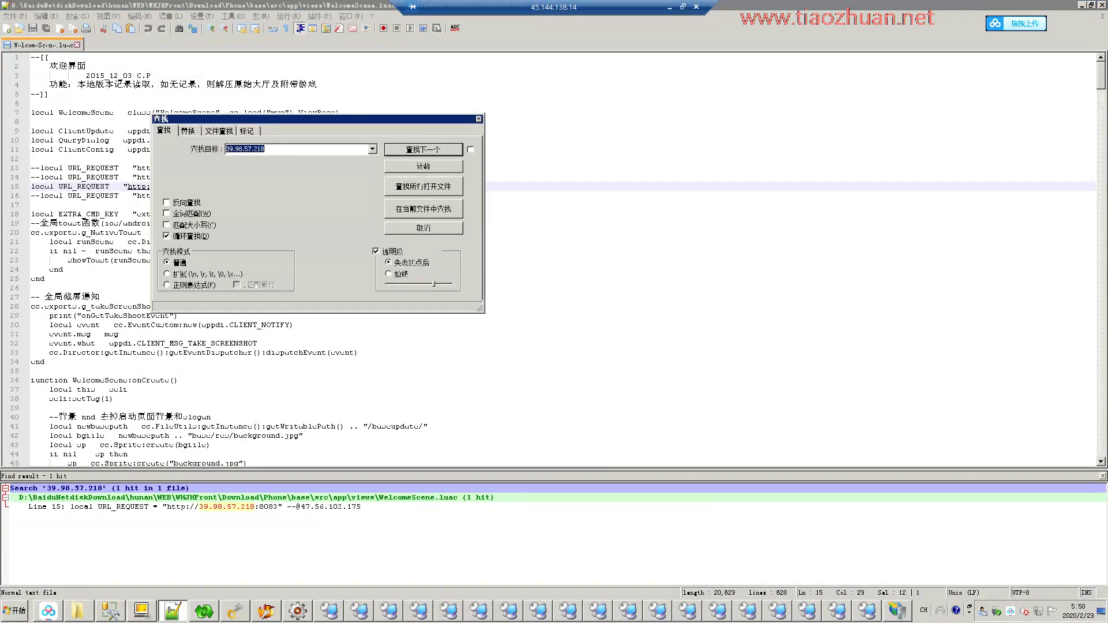
pyautogui.press('Return')
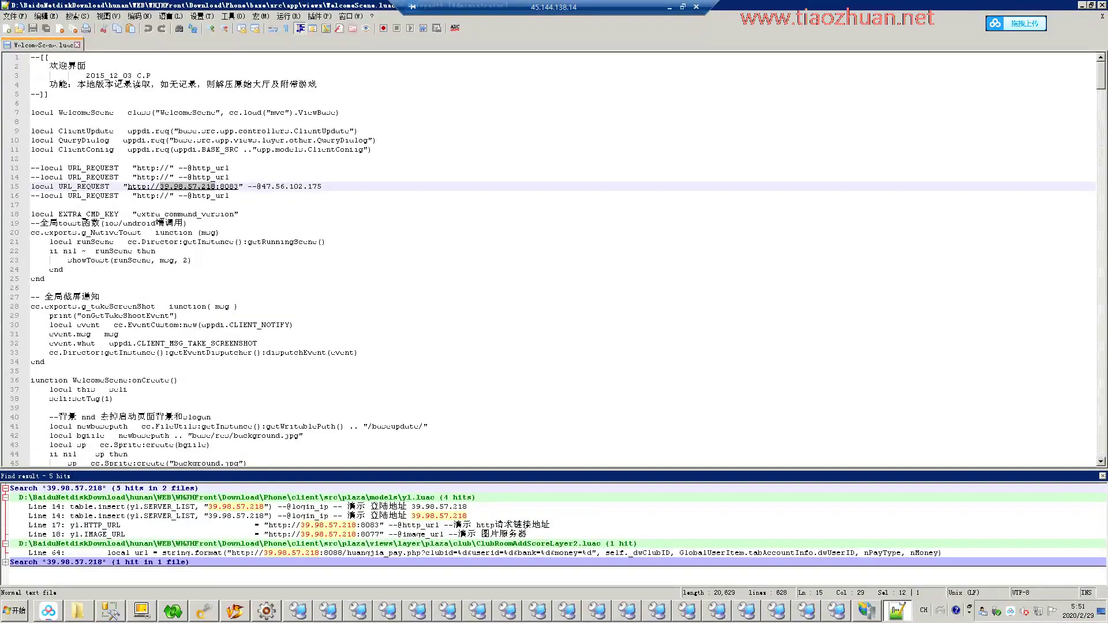
# Open the yl.luac line 14 hit, select its server address, and bring the local notes forward.
pyautogui.press('F4')
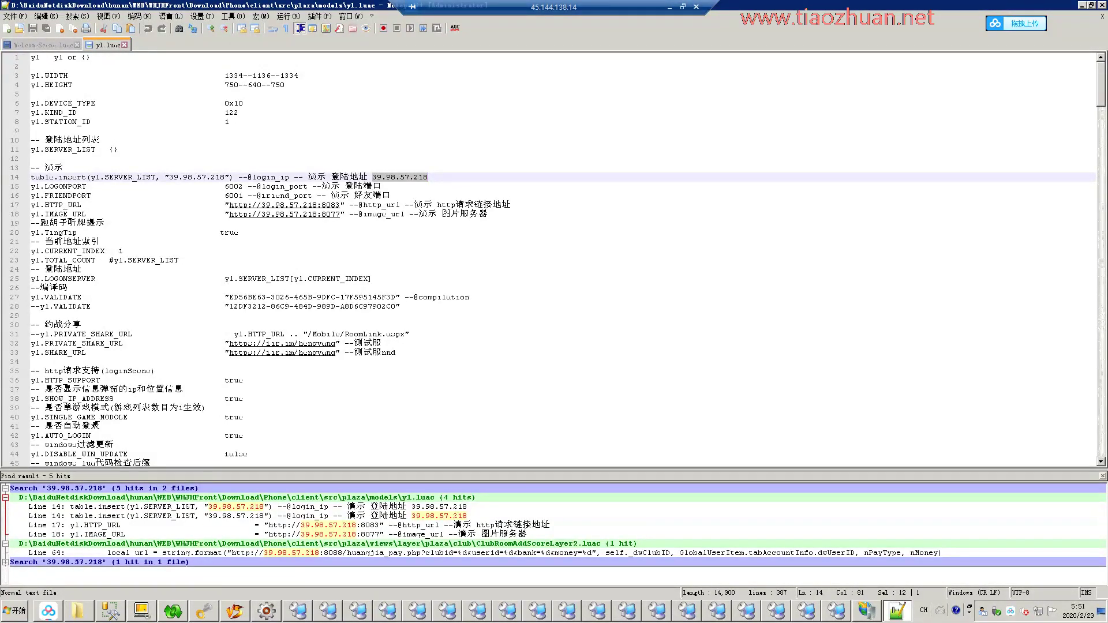
pyautogui.hotkey('shift', 'F4')
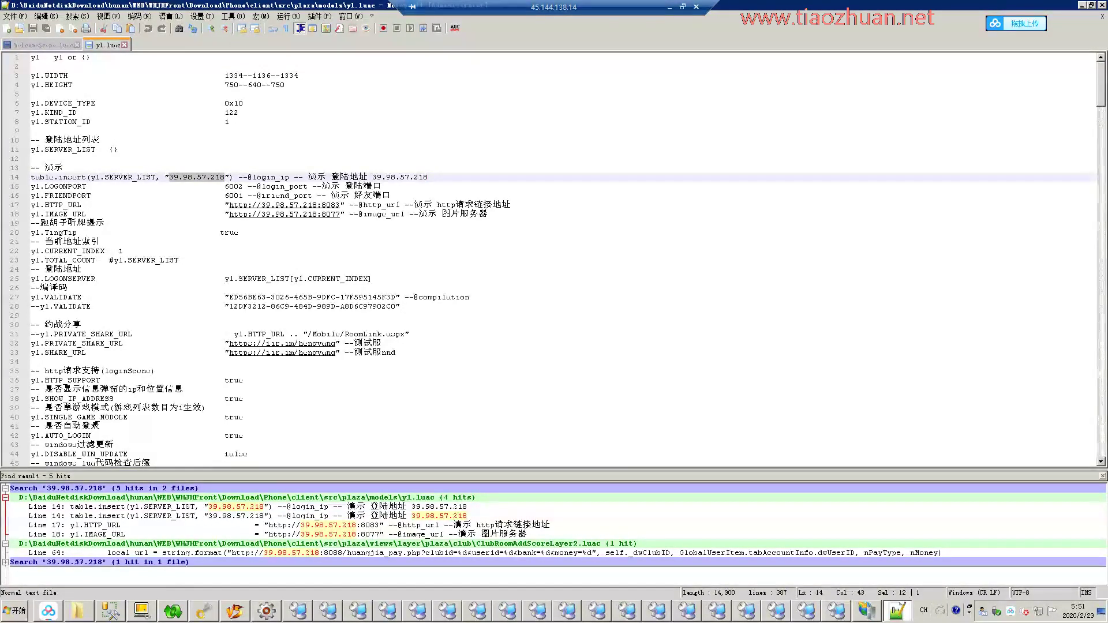
pyautogui.press('ctrl+alt+Break')
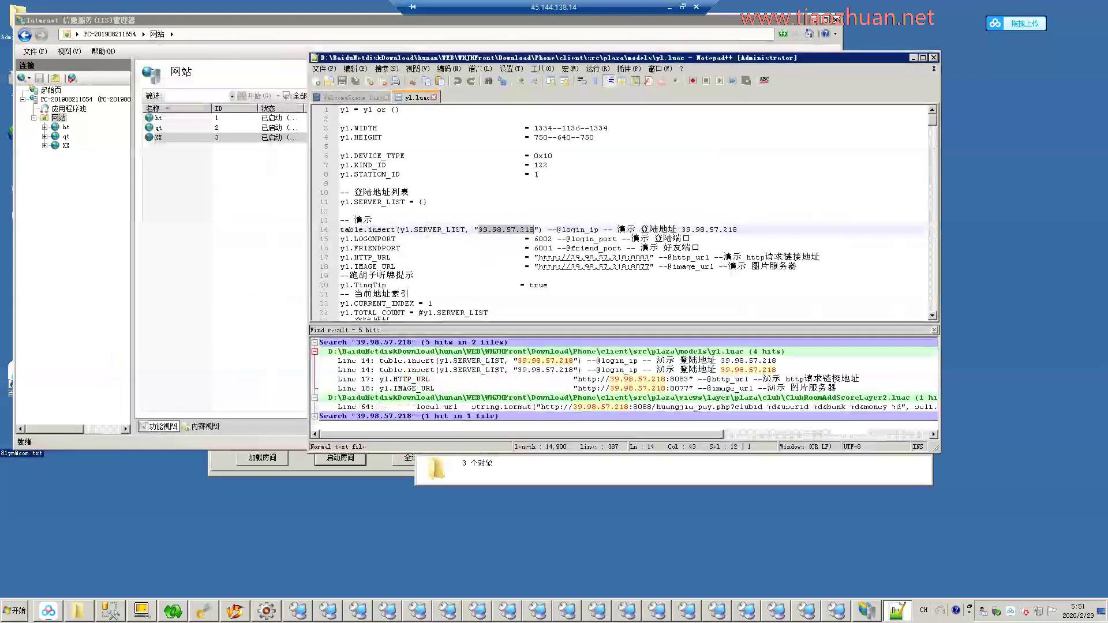
pyautogui.hotkey('alt', 'Tab')
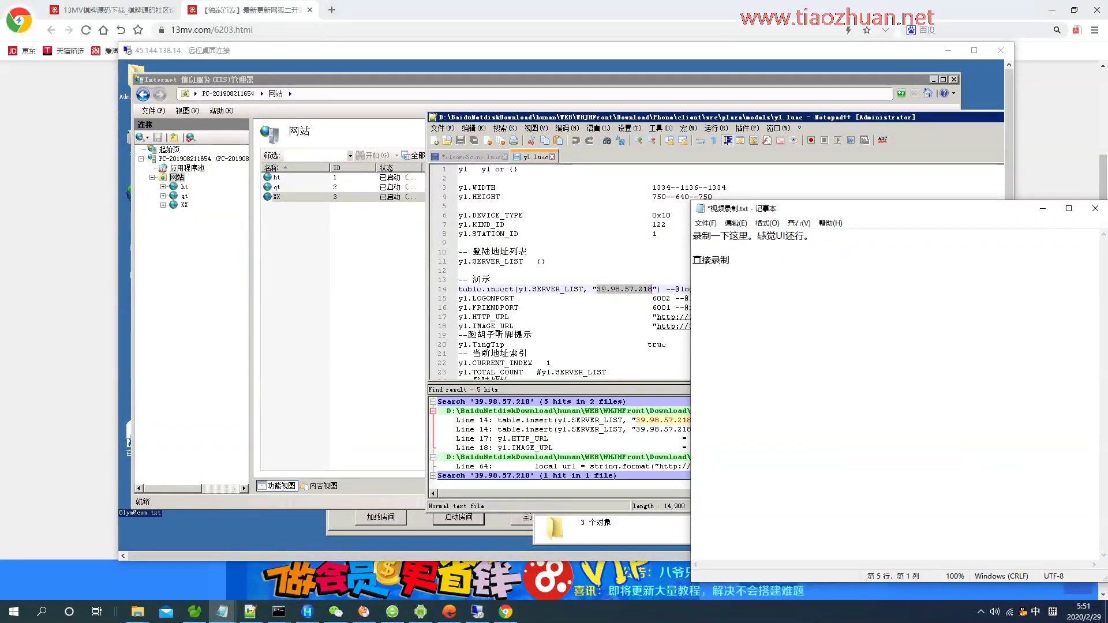
# Write two note lines saying hot updates change these two spots, details to follow, and save.
pyautogui.write('热更新应该j')
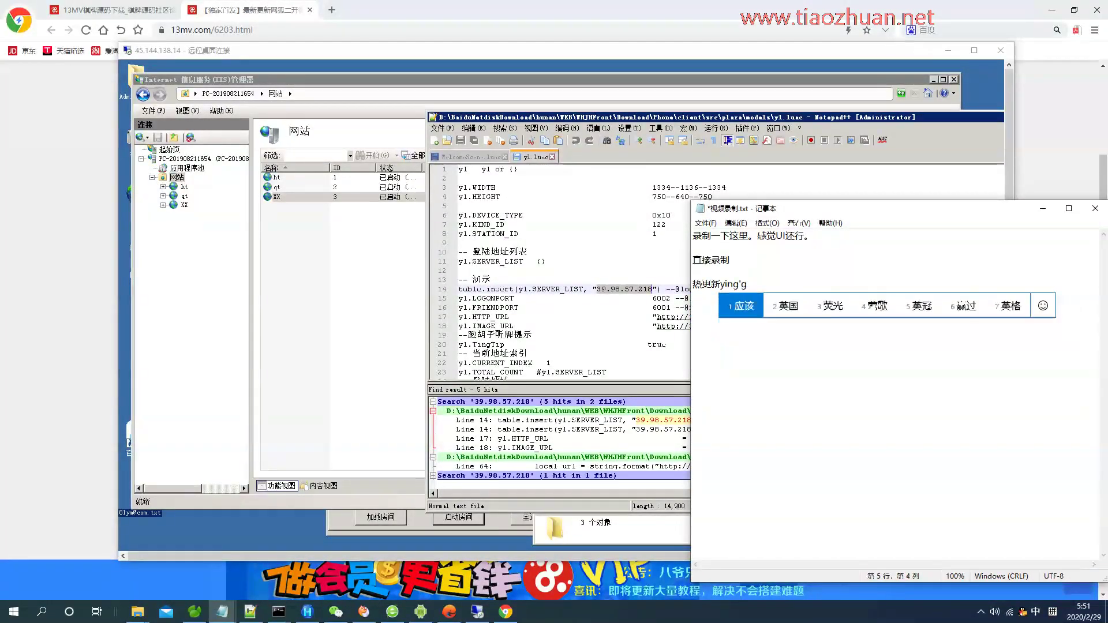
pyautogui.write('就是改zhe')
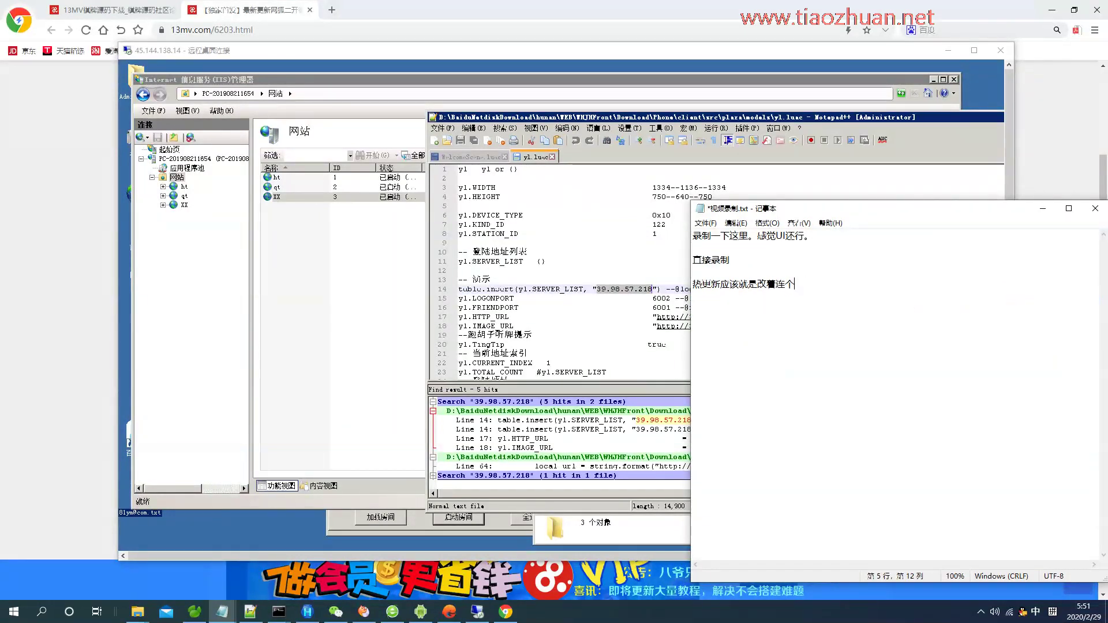
pyautogui.write('这两个位置了。')
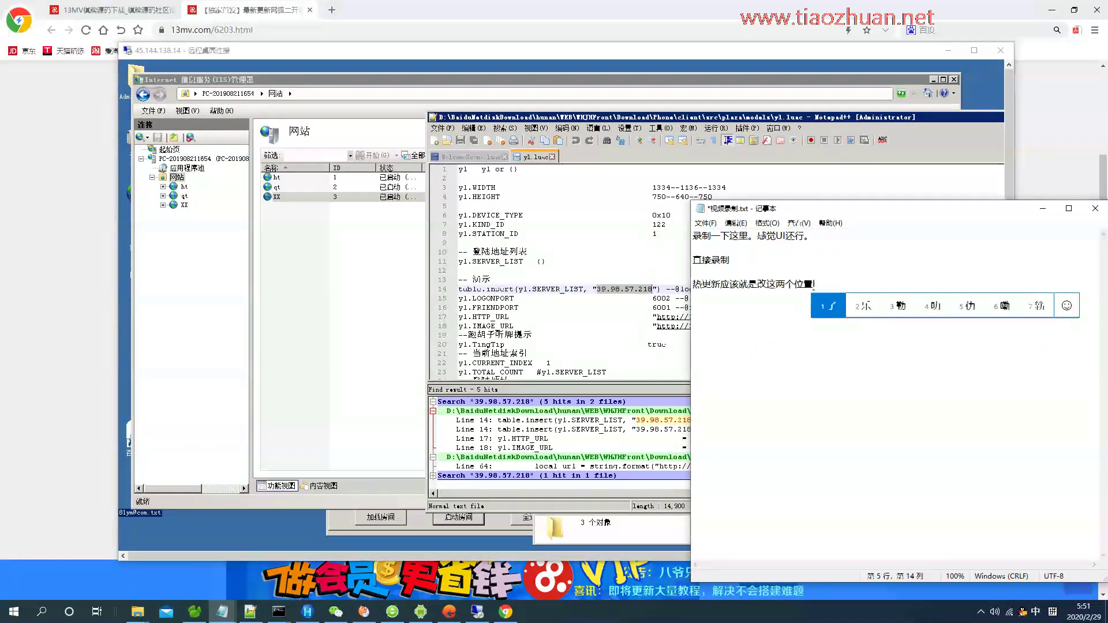
pyautogui.press('Return')
pyautogui.press('Return')
pyautogui.write('下面我')
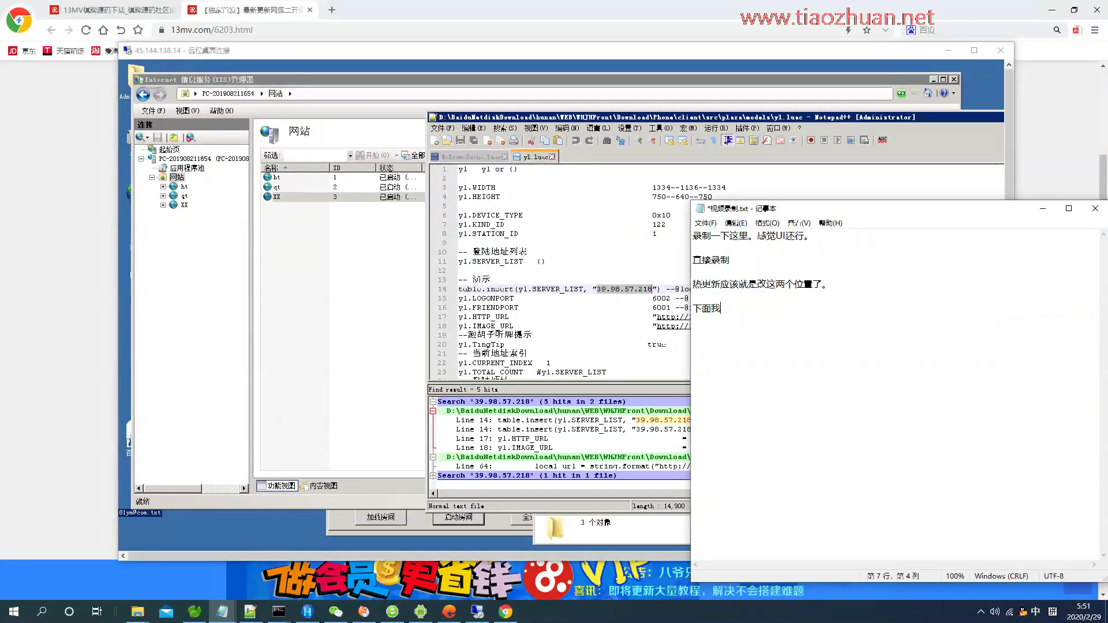
pyautogui.write('会xi详细说')
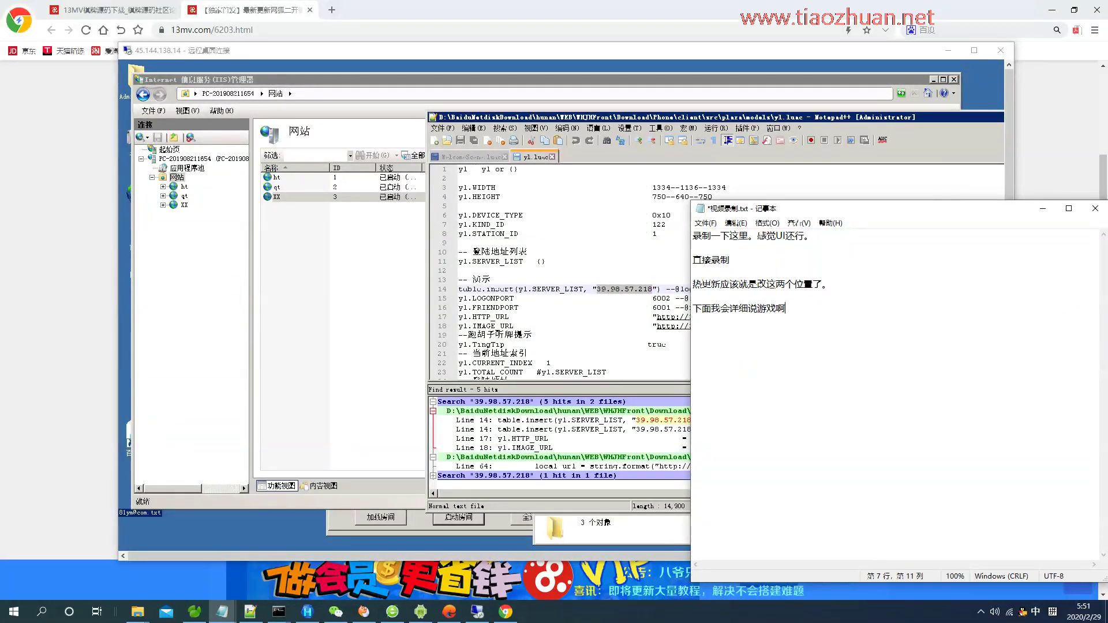
pyautogui.write('一下这些w')
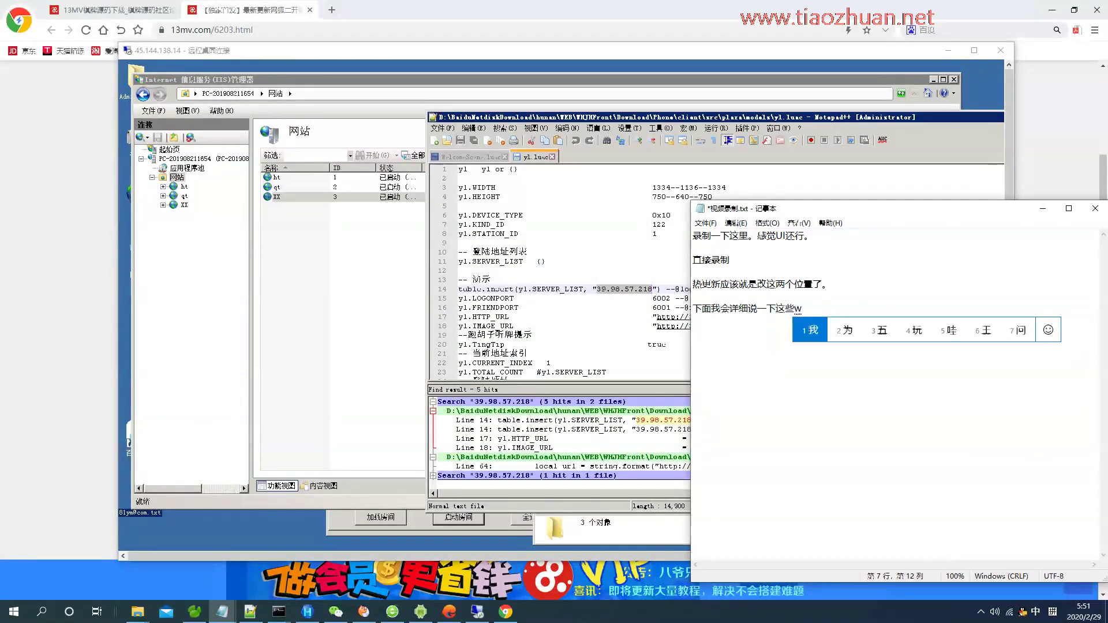
pyautogui.write('ei位置对应')
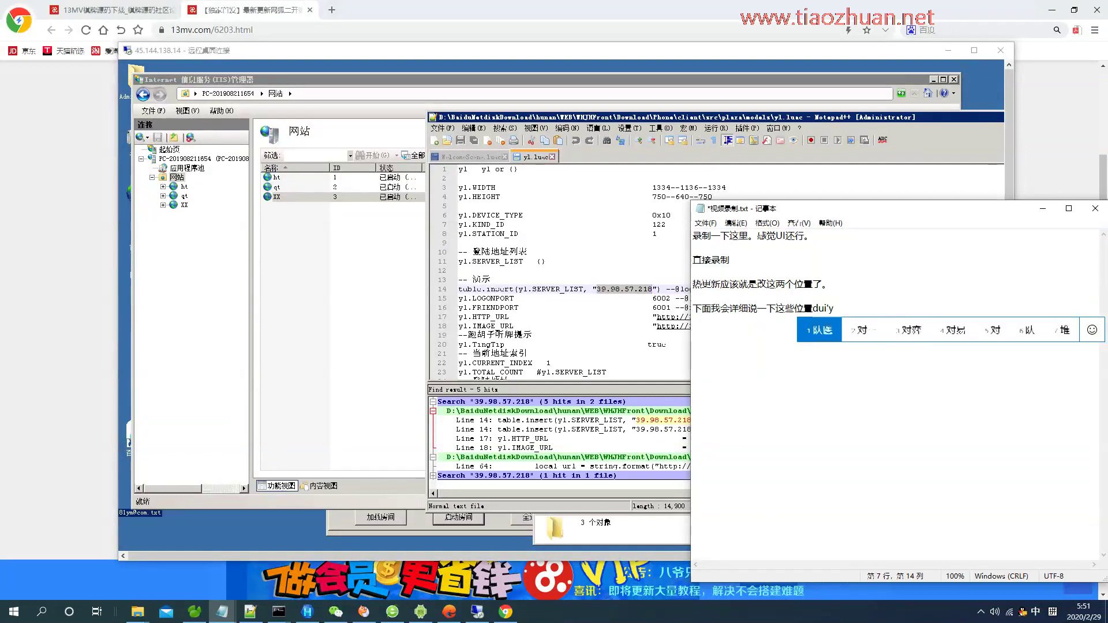
pyautogui.write('的是什么。')
pyautogui.hotkey('ctrl', 's')
# Note that WelcomeScene.luac's address sets the front-end site port, then reopen the yl.luac hit.
pyautogui.click(470, 156)
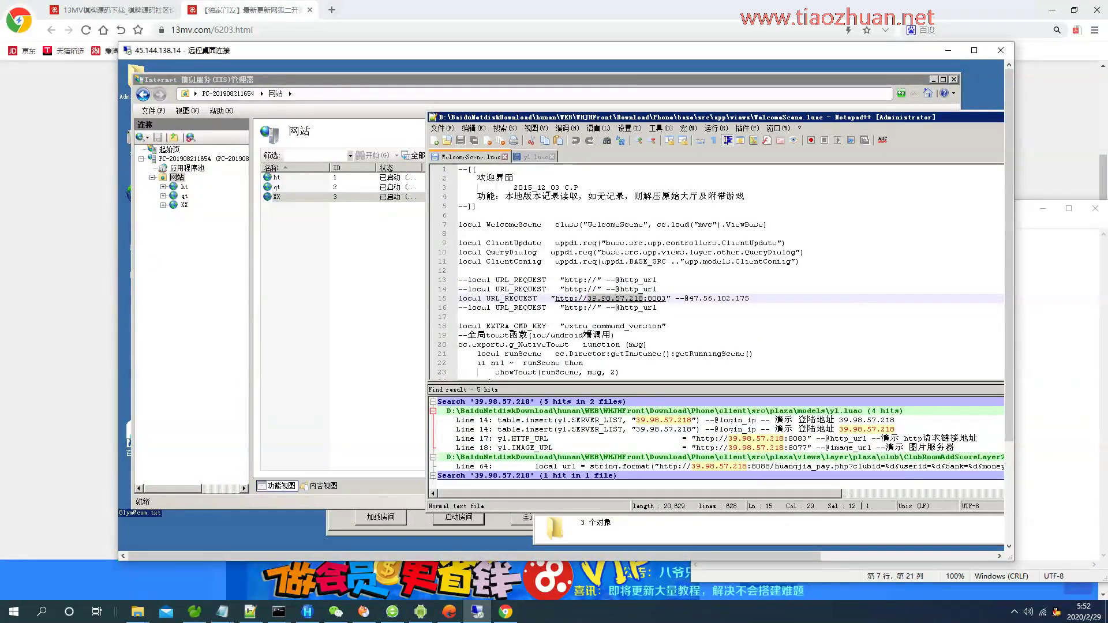
pyautogui.hotkey('alt', 'Tab')
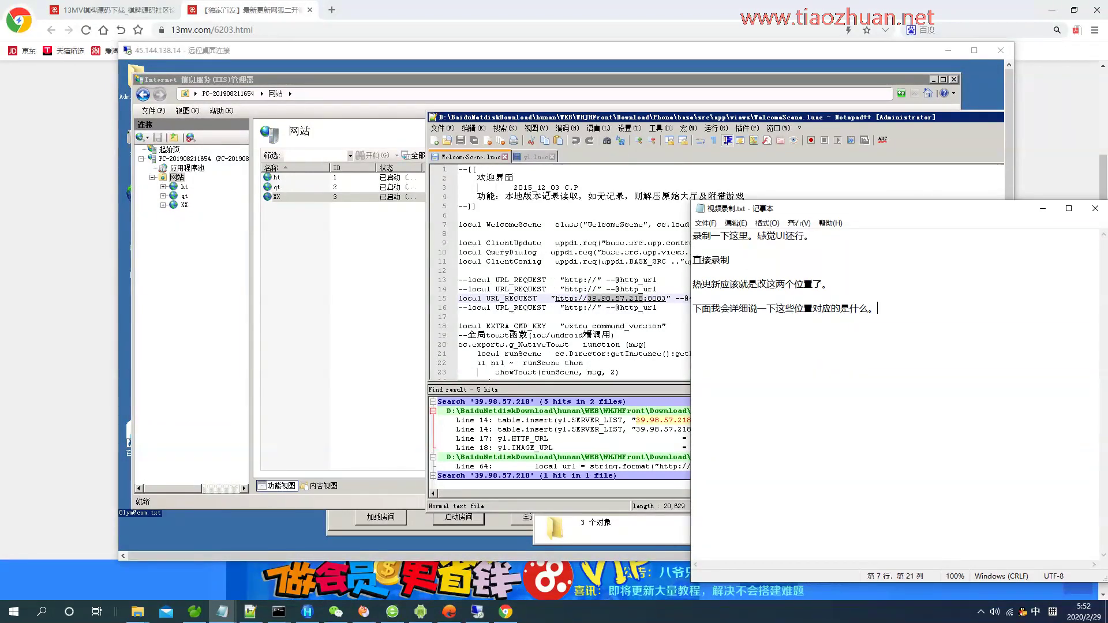
pyautogui.write('ec')
pyautogui.press('shift')
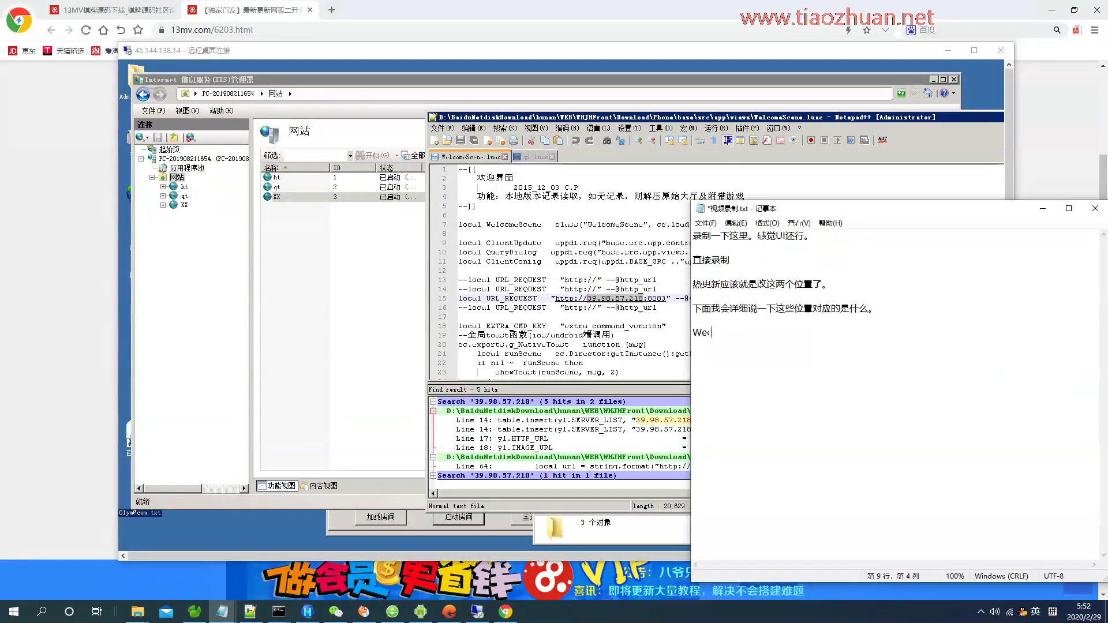
pyautogui.write('com')
pyautogui.write('-->')
pyautogui.press('shift')
pyautogui.write('zhegeweizhi')
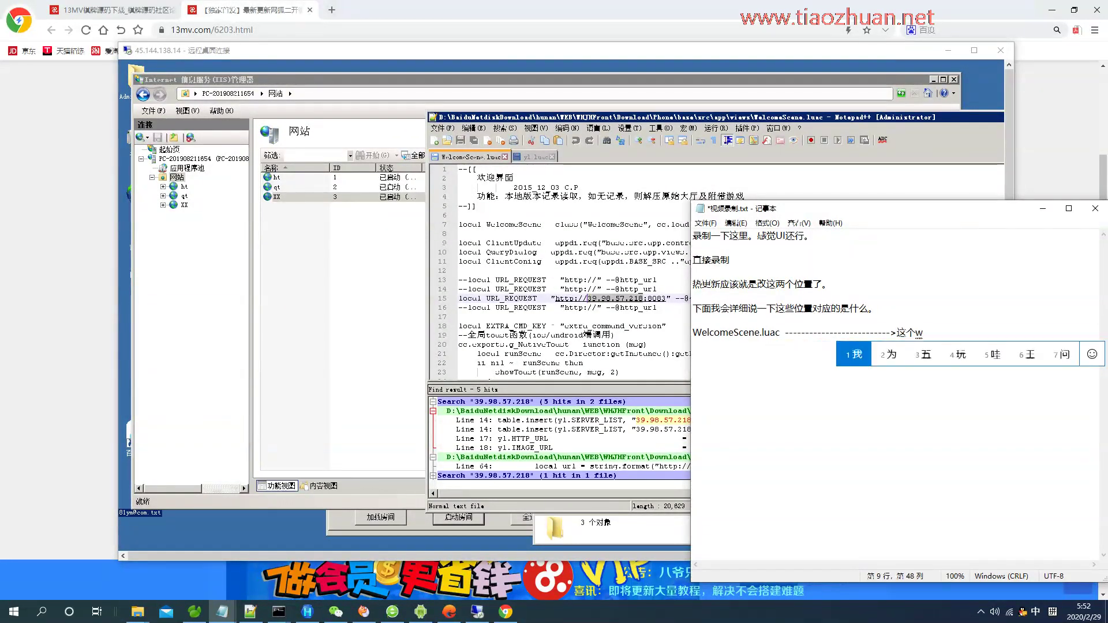
pyautogui.write(' gaideshini qian')
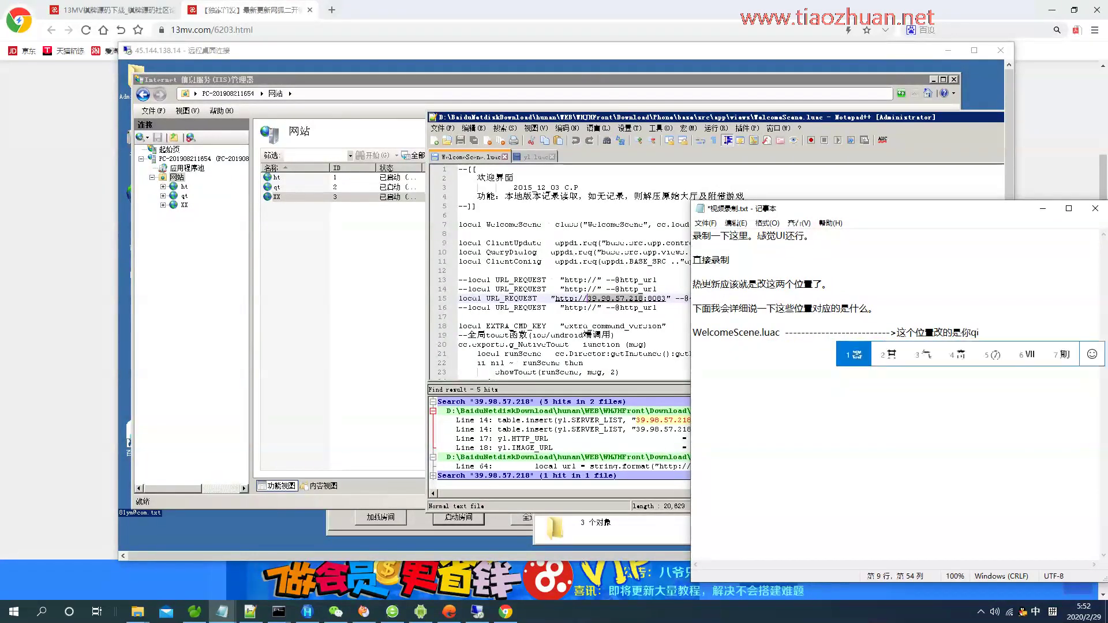
pyautogui.write('4tw')
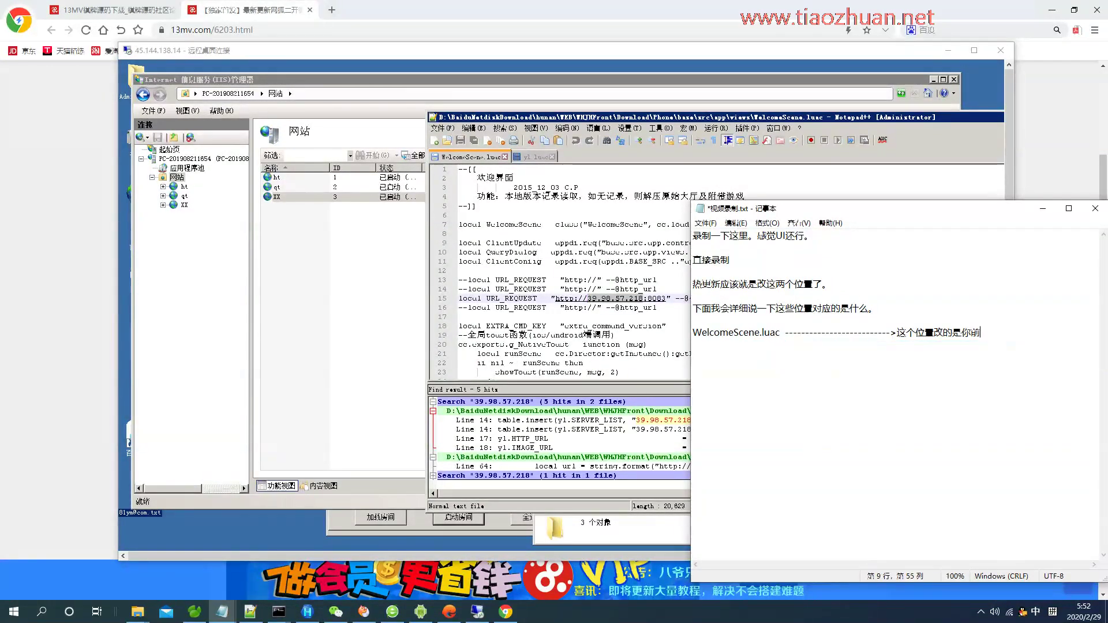
pyautogui.write('zhan deduankou ')
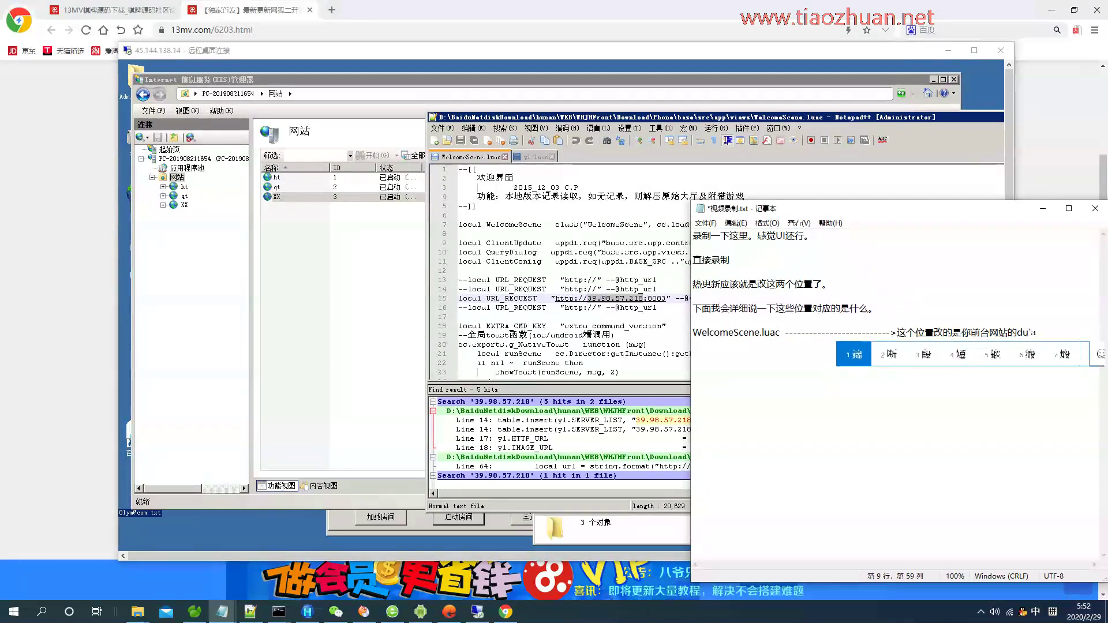
pyautogui.write('。')
pyautogui.press('Return')
pyautogui.doubleClick(496, 419)
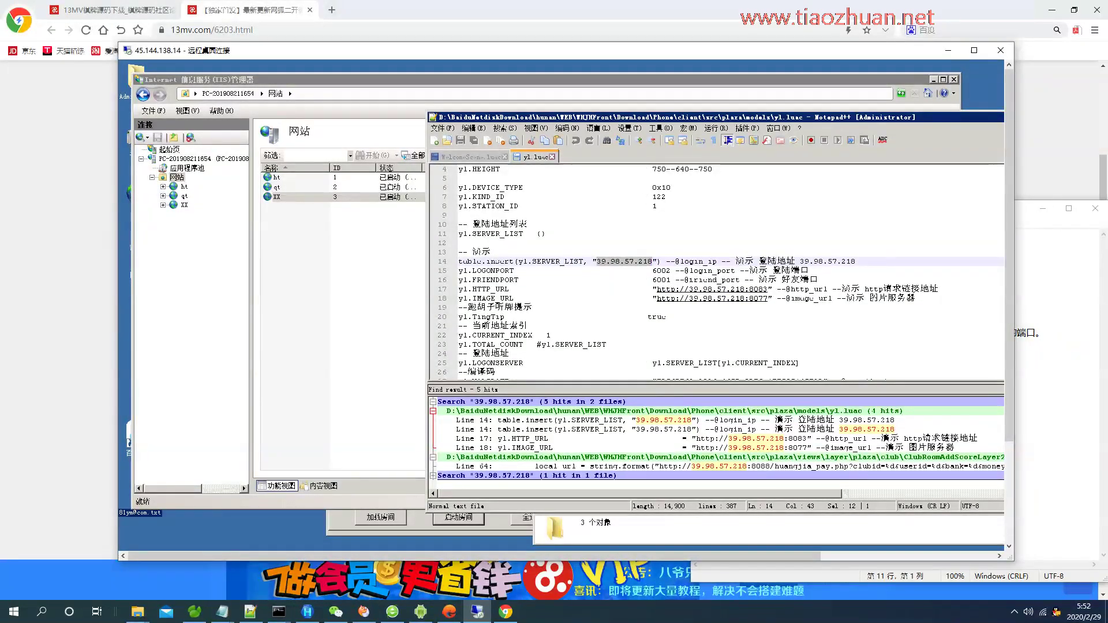
# Paste yl.SERVER_LIST into the notes, remarking to use your own server IP without a port.
pyautogui.hotkey('alt', 'Tab')
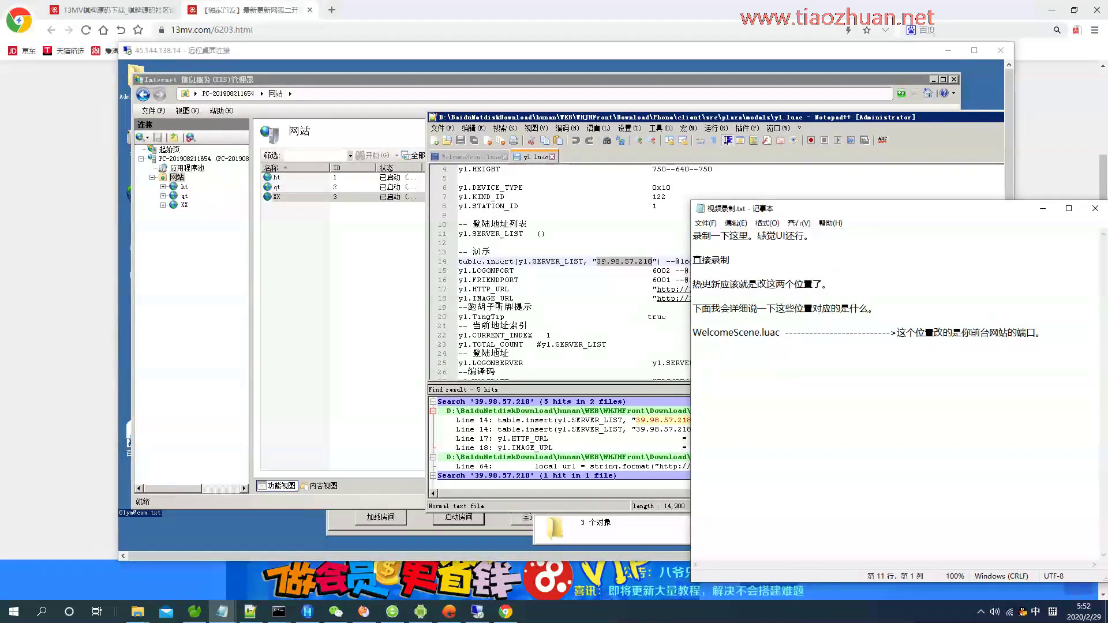
pyautogui.hotkey('alt', 'Tab')
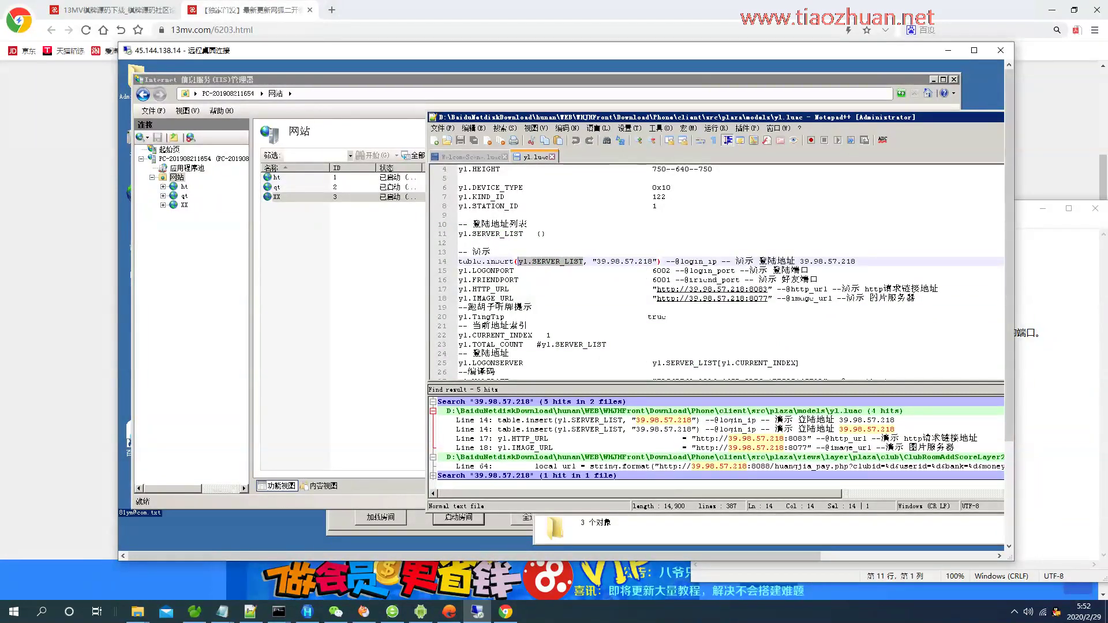
pyautogui.hotkey('alt', 'Tab')
pyautogui.write('yl.SERVER_LIST')
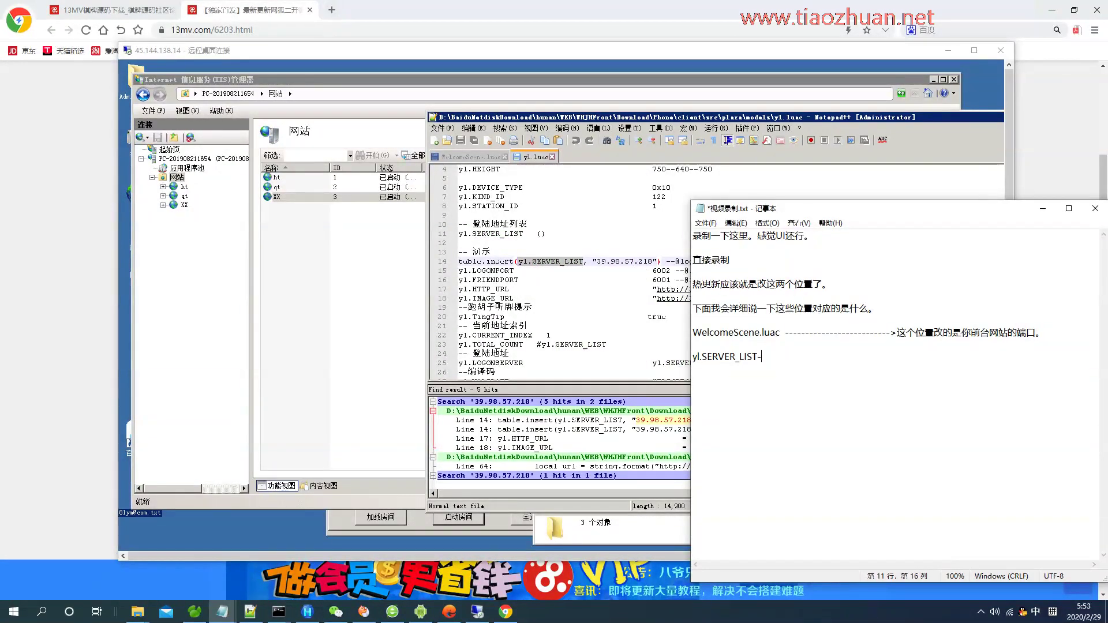
pyautogui.press('BackSpace')
pyautogui.write('-------->zhege gaichengnizijide f')
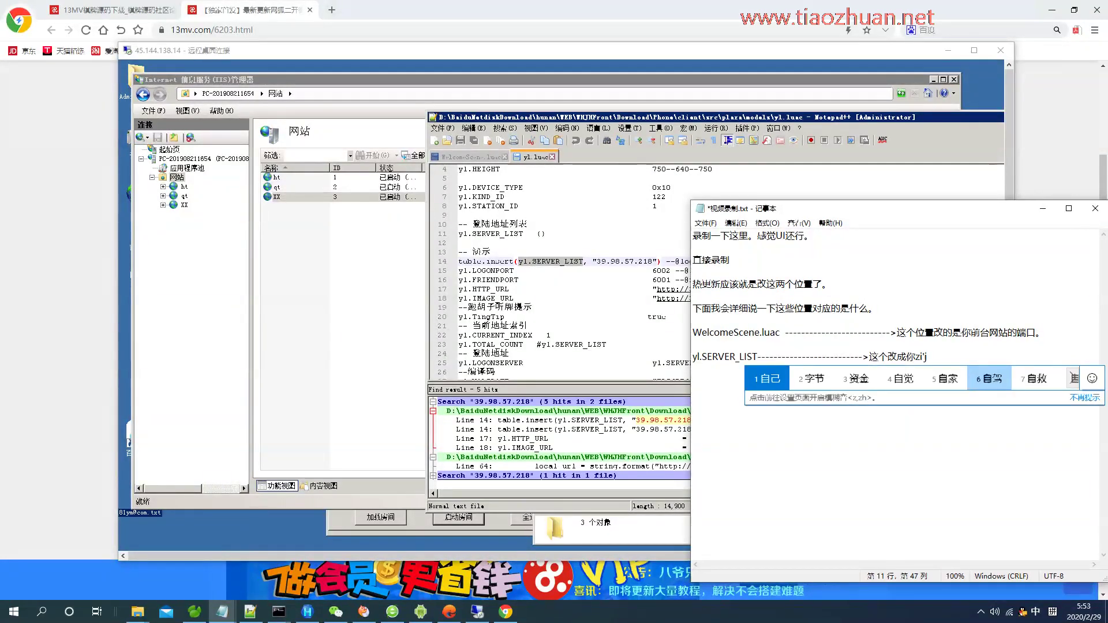
pyautogui.write('uwuqiip')
pyautogui.press('shift')
pyautogui.write('buxuyao jiaduankou')
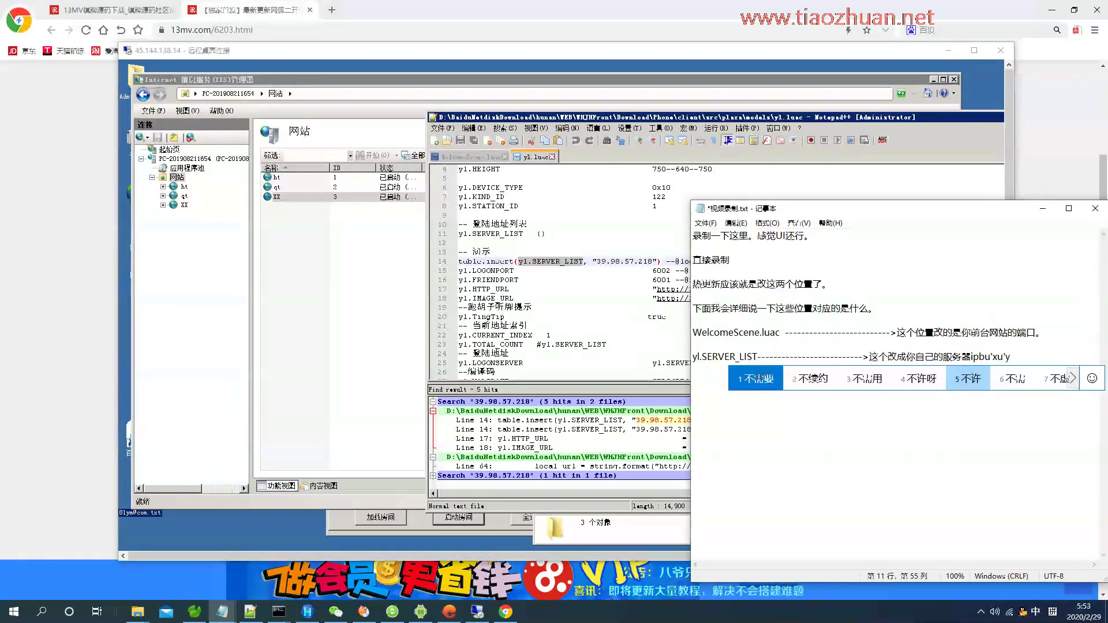
pyautogui.press('Return')
pyautogui.press('Return')
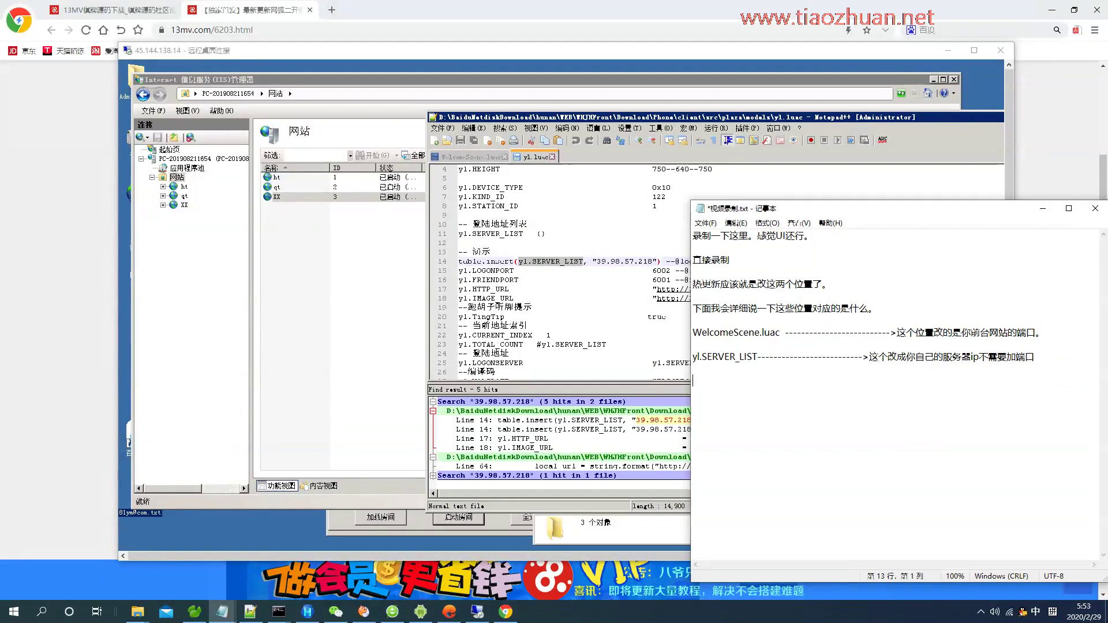
# Paste yl.HTTP_URL and yl.IMAGE_URL into the notes, marked to become your front-end website.
pyautogui.click(527, 289)
pyautogui.hotkey('ctrl', 'c')
pyautogui.hotkey('alt', 'Tab')
pyautogui.hotkey('ctrl', 'v')
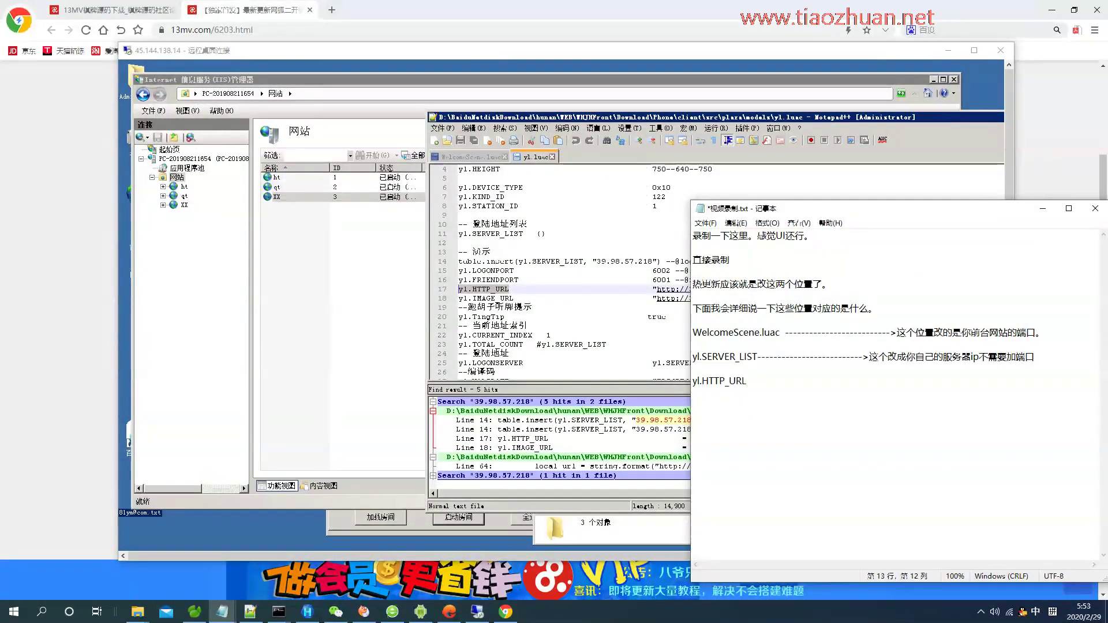
pyautogui.click(514, 299)
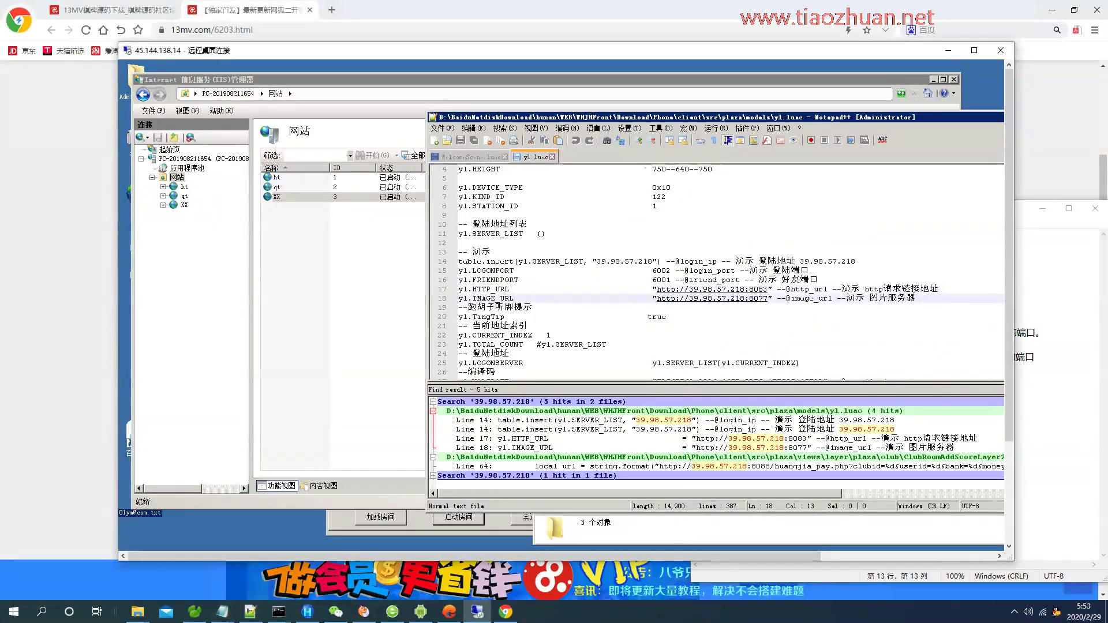
pyautogui.moveTo(510, 298); pyautogui.dragTo(463, 299)
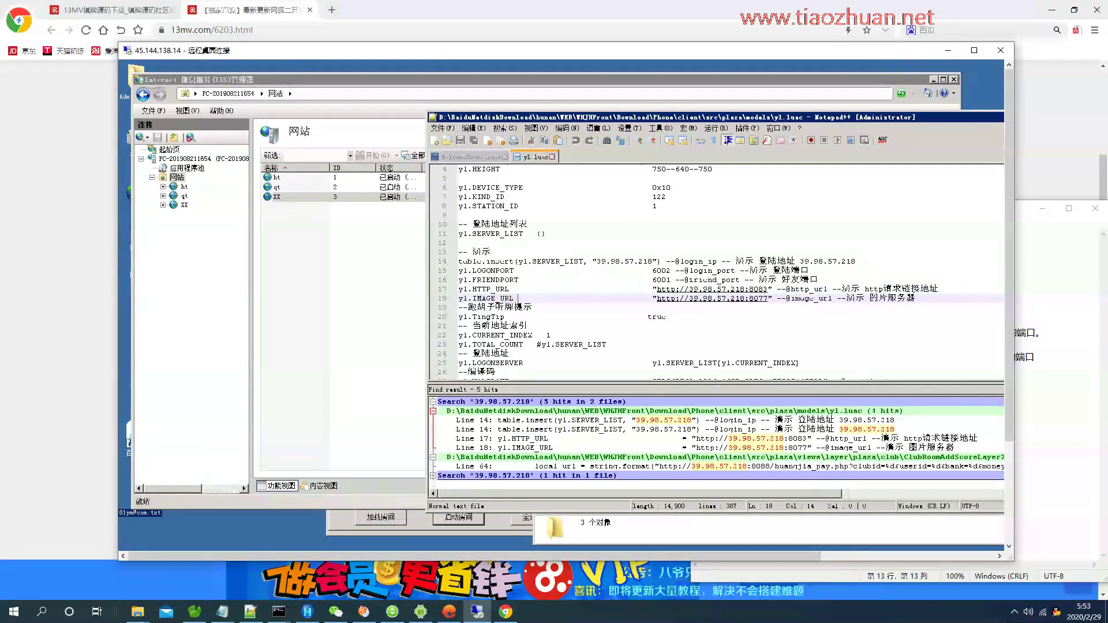
pyautogui.hotkey('alt', 'Tab')
pyautogui.hotkey('ctrl', 'v')
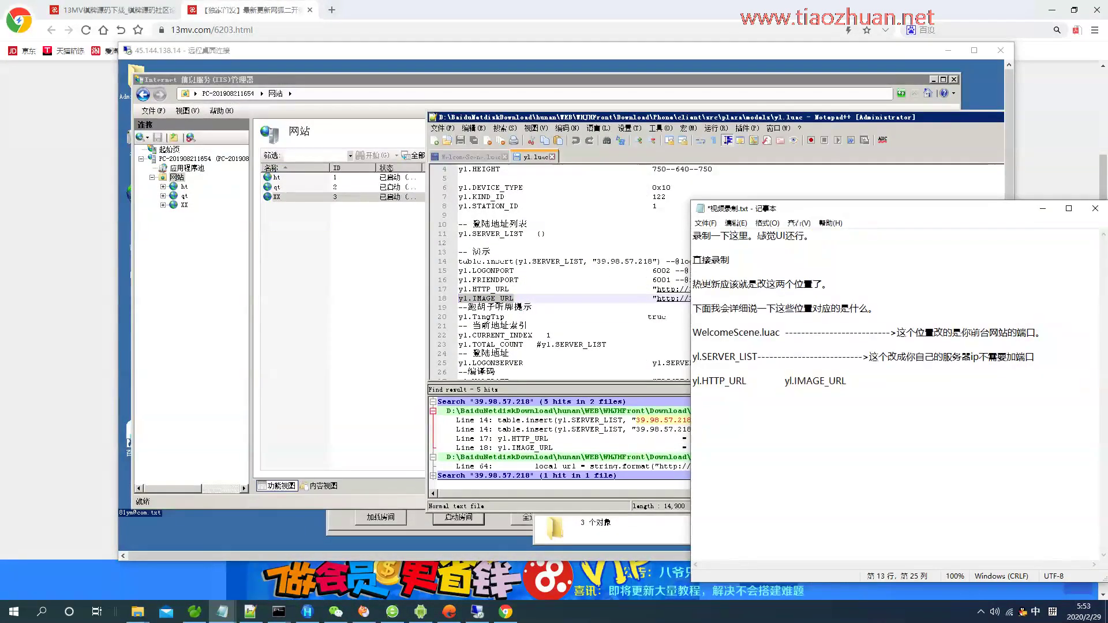
pyautogui.press('shift')
pyautogui.write('>')
pyautogui.press('shift')
pyautogui.write('统一改成你的q')
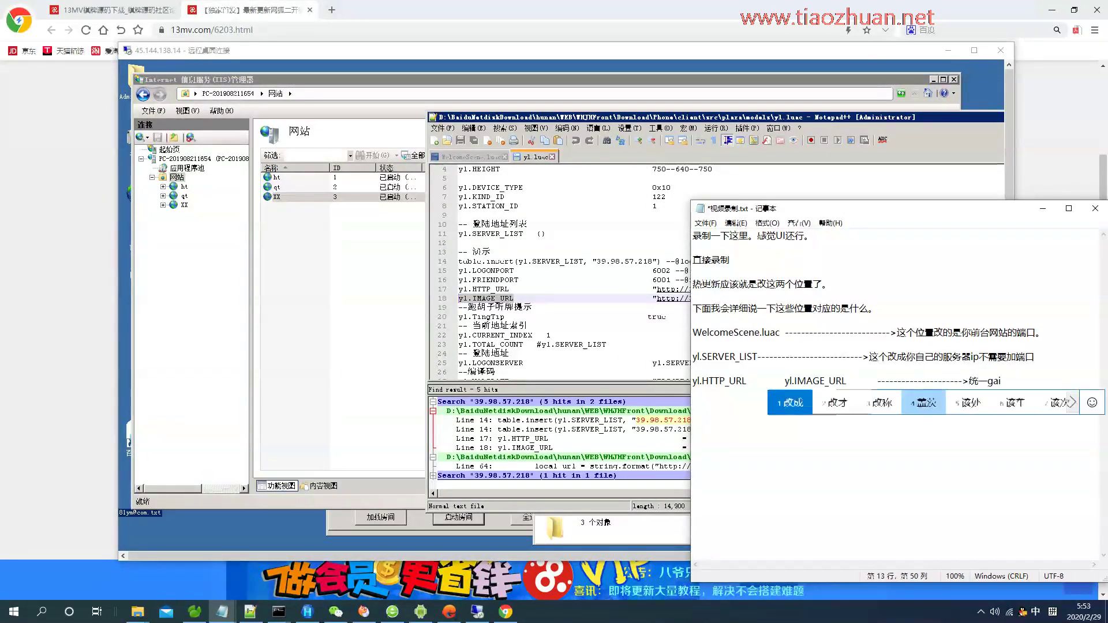
pyautogui.write('前台网站')
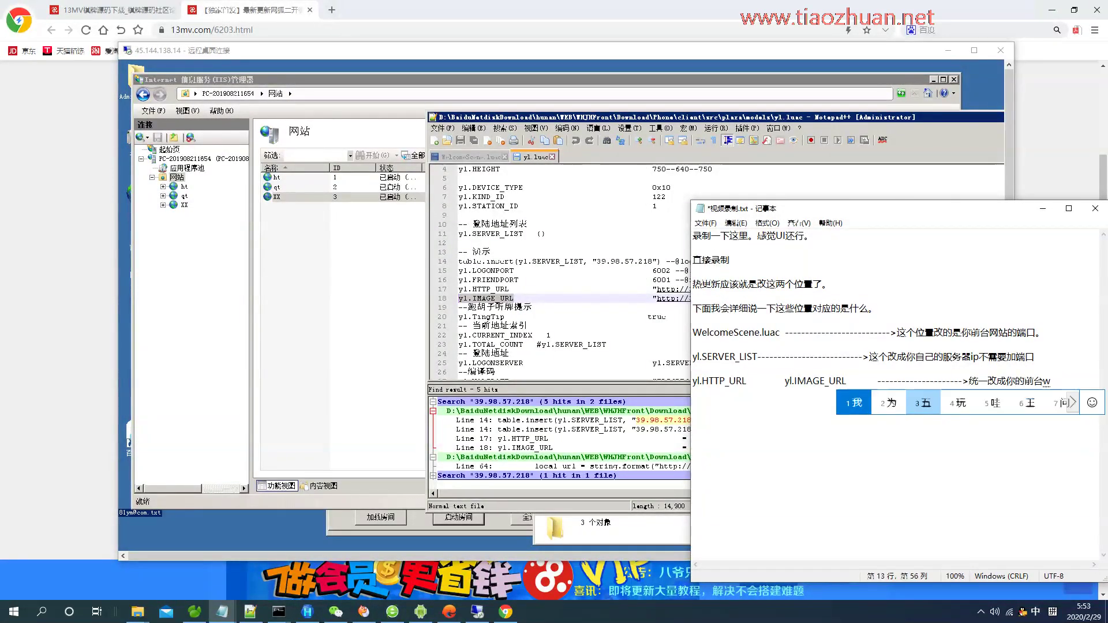
pyautogui.click(973, 50)
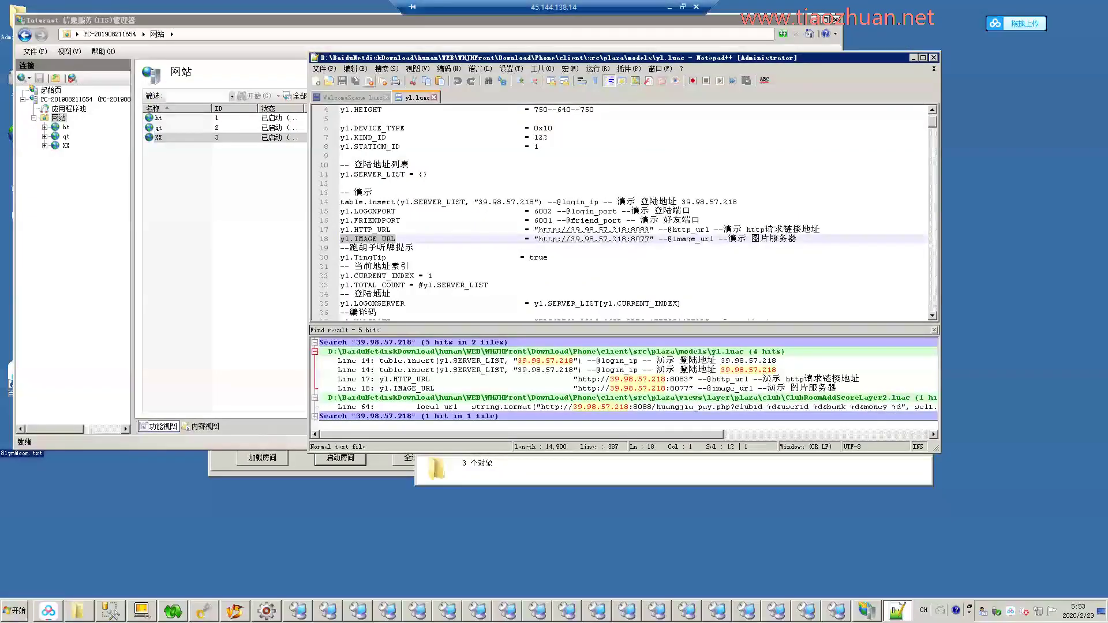
# Set WelcomeScene's URL to 45.144.138.14:81 and yl.luac's server list IP to 45.144.138.14, then save.
pyautogui.moveTo(547, 239); pyautogui.dragTo(472, 239)
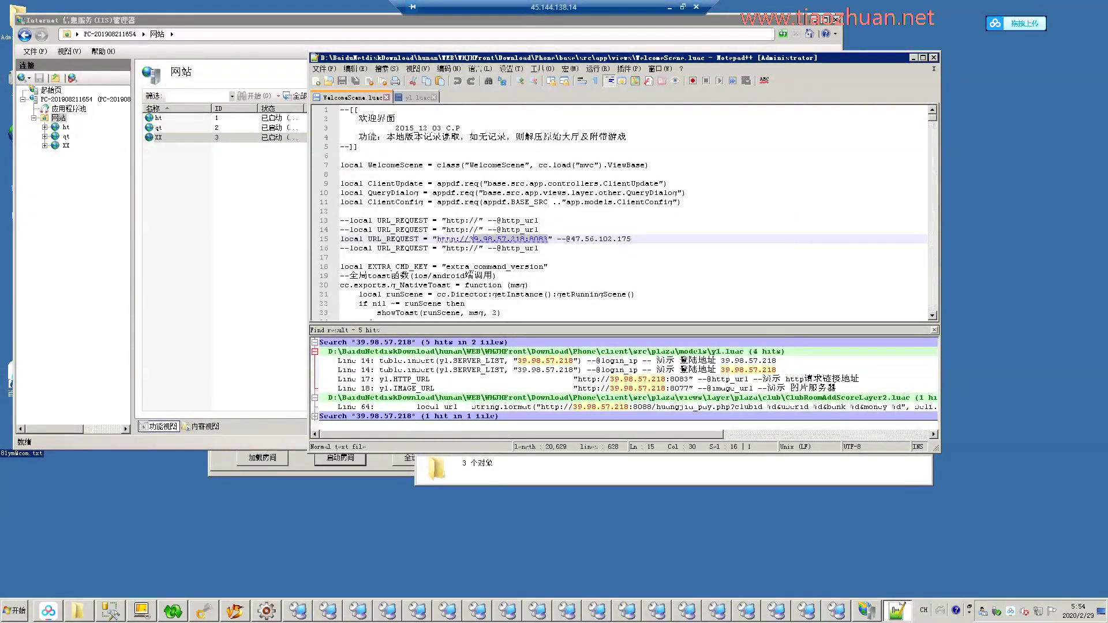
pyautogui.write('45.144.138.14')
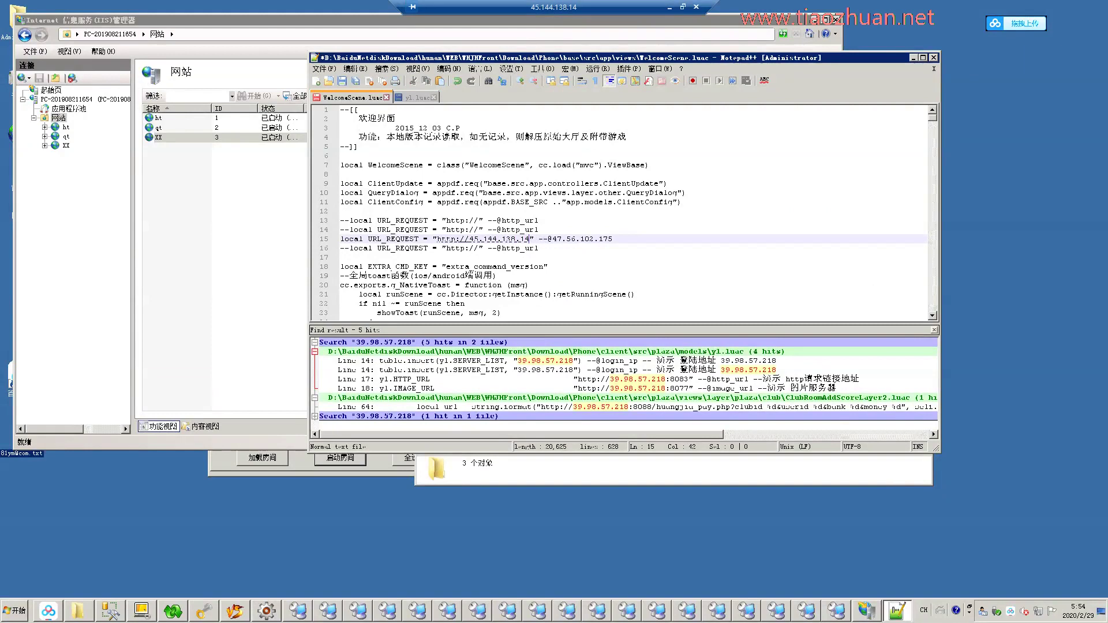
pyautogui.write(':81')
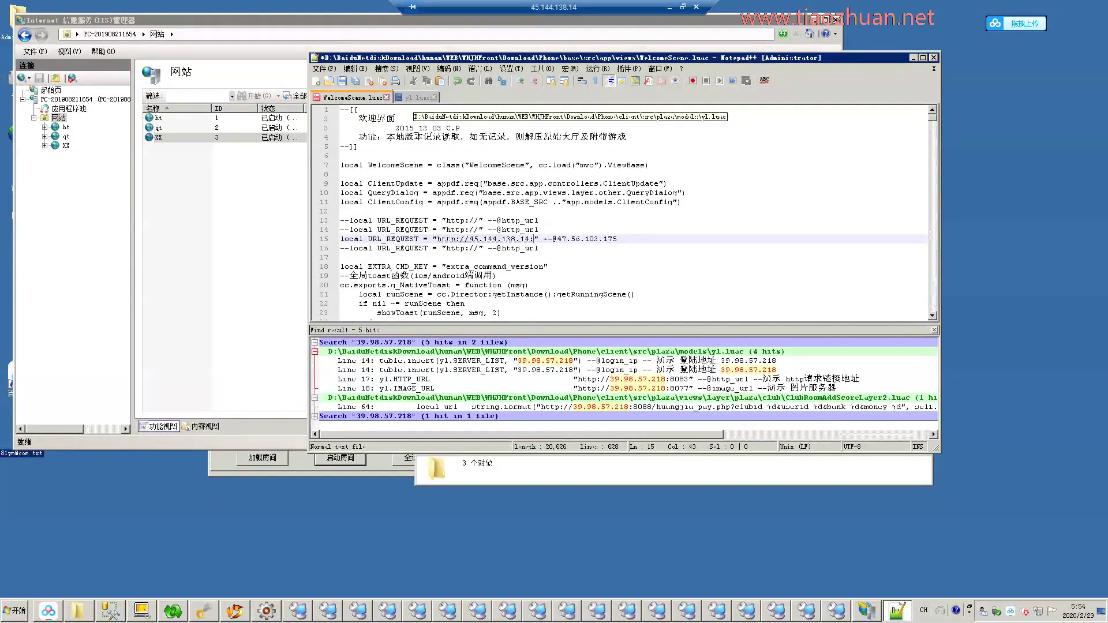
pyautogui.click(417, 97)
pyautogui.moveTo(534, 202); pyautogui.dragTo(479, 202)
pyautogui.write('45.144.138.14')
pyautogui.hotkey('ctrl', 's')
# Point yl.luac's HTTP_URL and IMAGE_URL at 45.144.138.14:81 and save.
pyautogui.moveTo(572, 230); pyautogui.dragTo(650, 229)
pyautogui.write('45.144.138.14:81')
pyautogui.hotkey('ctrl', 's')
pyautogui.moveTo(572, 239); pyautogui.dragTo(650, 239)
pyautogui.write('45.144.')
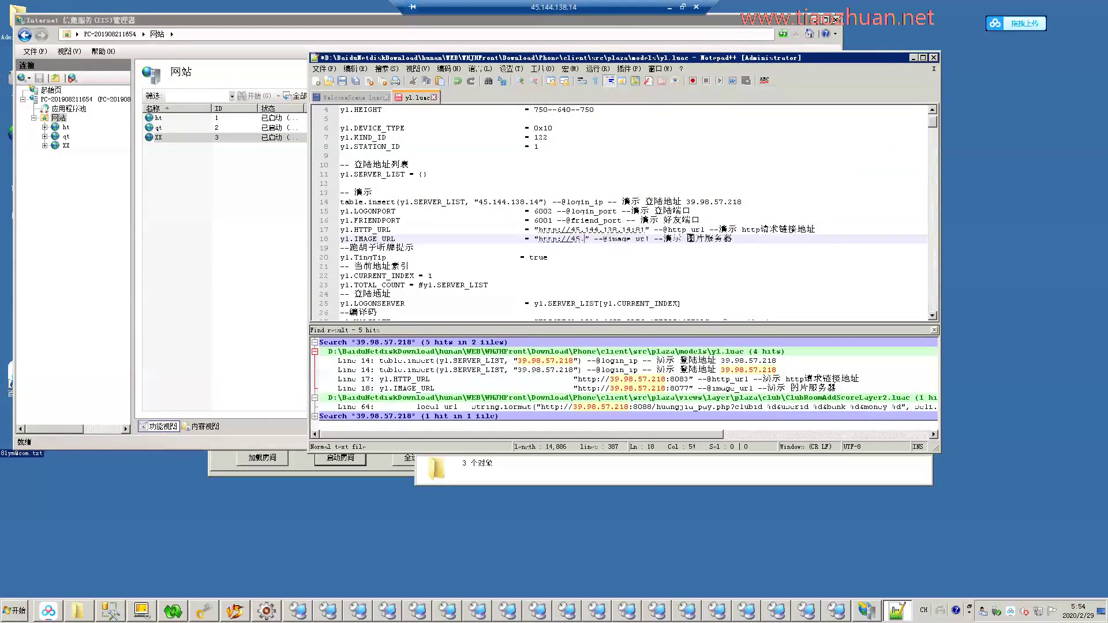
pyautogui.write('138.14:81')
pyautogui.hotkey('ctrl', 's')
# Close Notepad++, check inside client.zip, and extract it into the client folder.
pyautogui.hotkey('alt', 'F4')
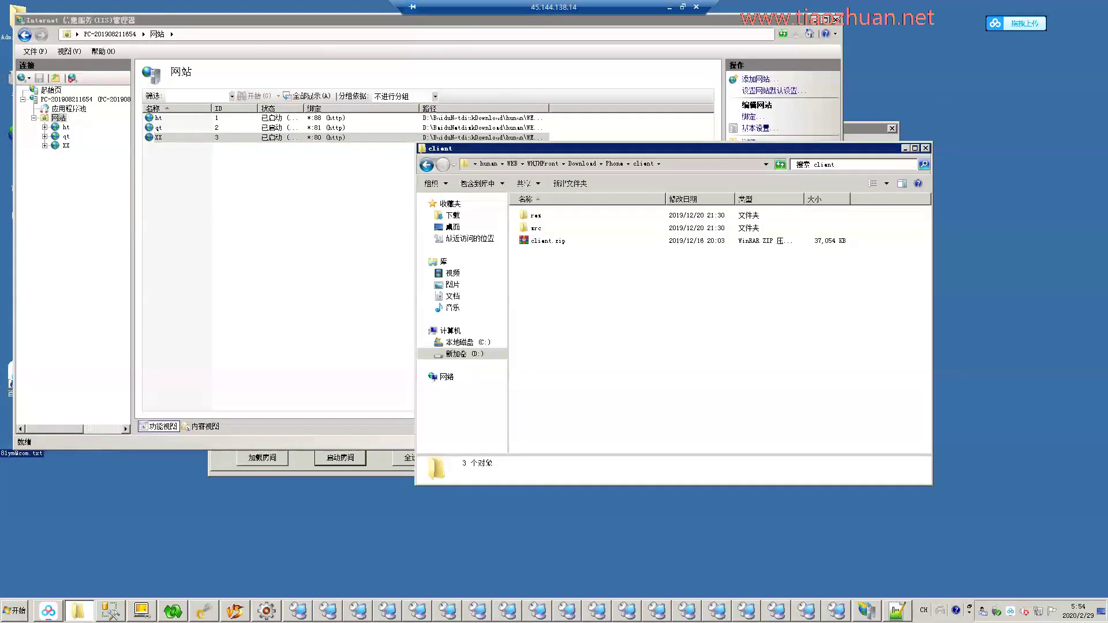
pyautogui.rightClick(623, 241)
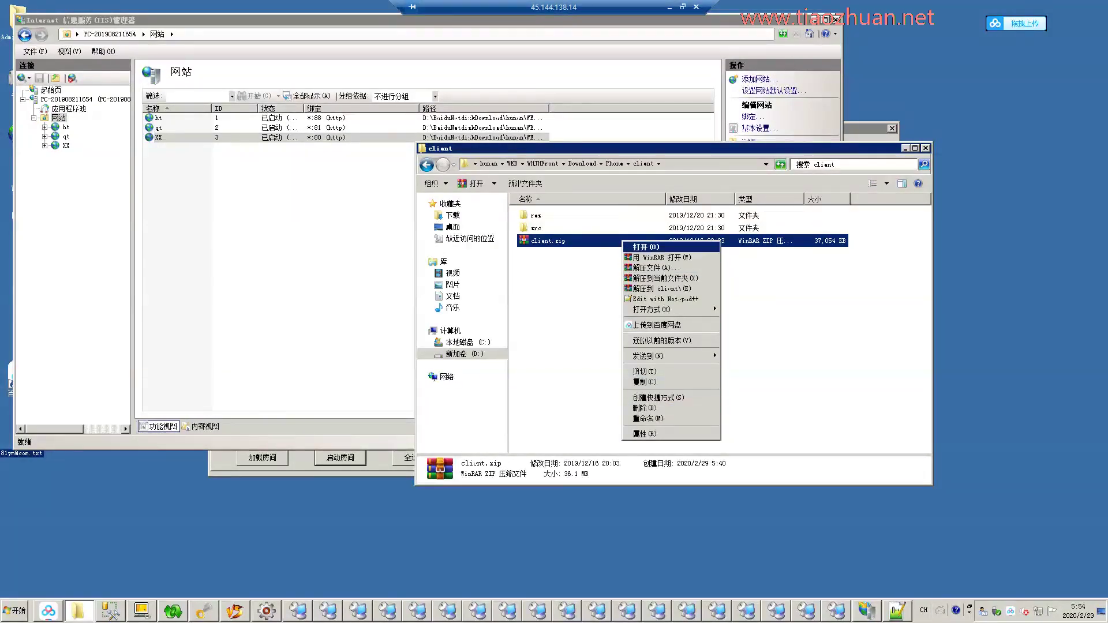
pyautogui.click(652, 247)
pyautogui.hotkey('alt', 'F4')
pyautogui.rightClick(591, 241)
pyautogui.click(635, 407)
# Repack the rex and src folders into a new client.zip and open the ht site's home page.
pyautogui.moveTo(538, 219); pyautogui.dragTo(535, 215)
pyautogui.rightClick(536, 216)
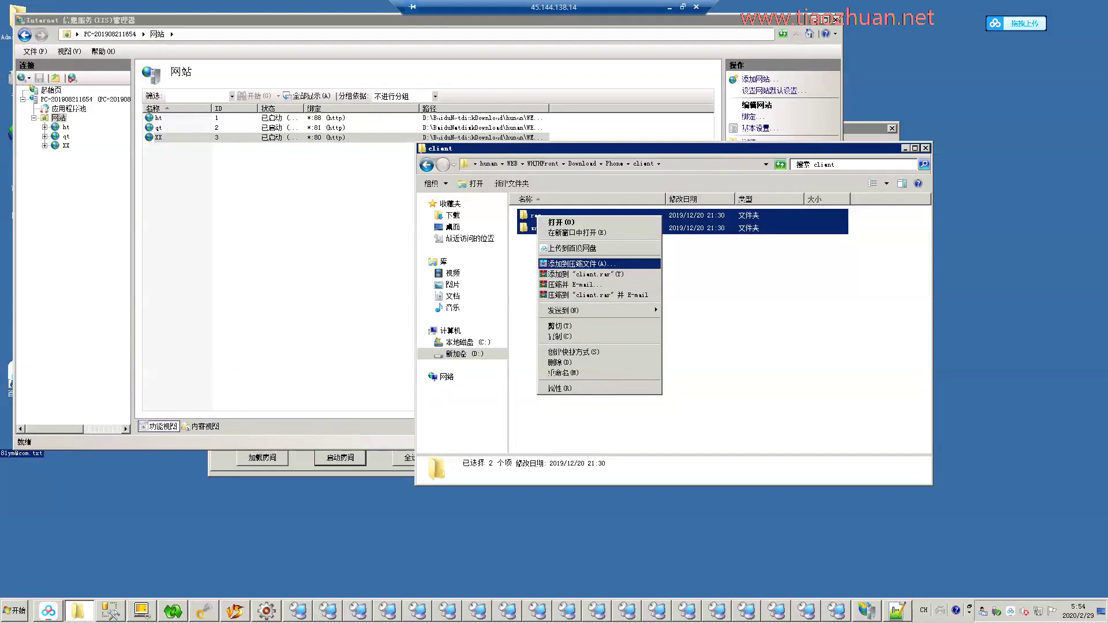
pyautogui.click(600, 263)
pyautogui.press('Return')
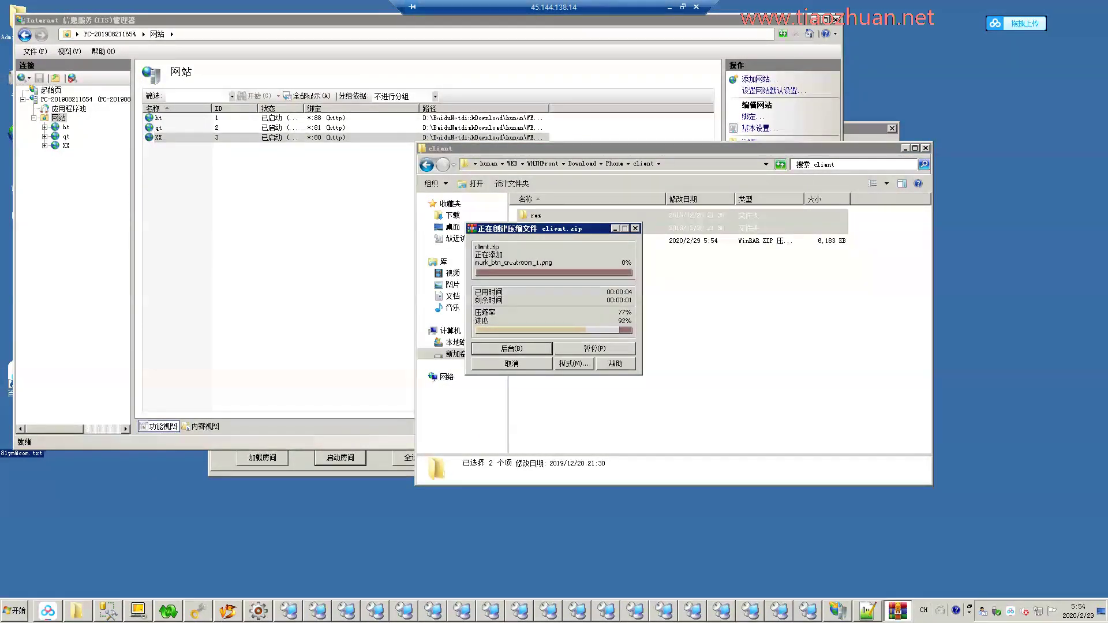
pyautogui.doubleClick(155, 118)
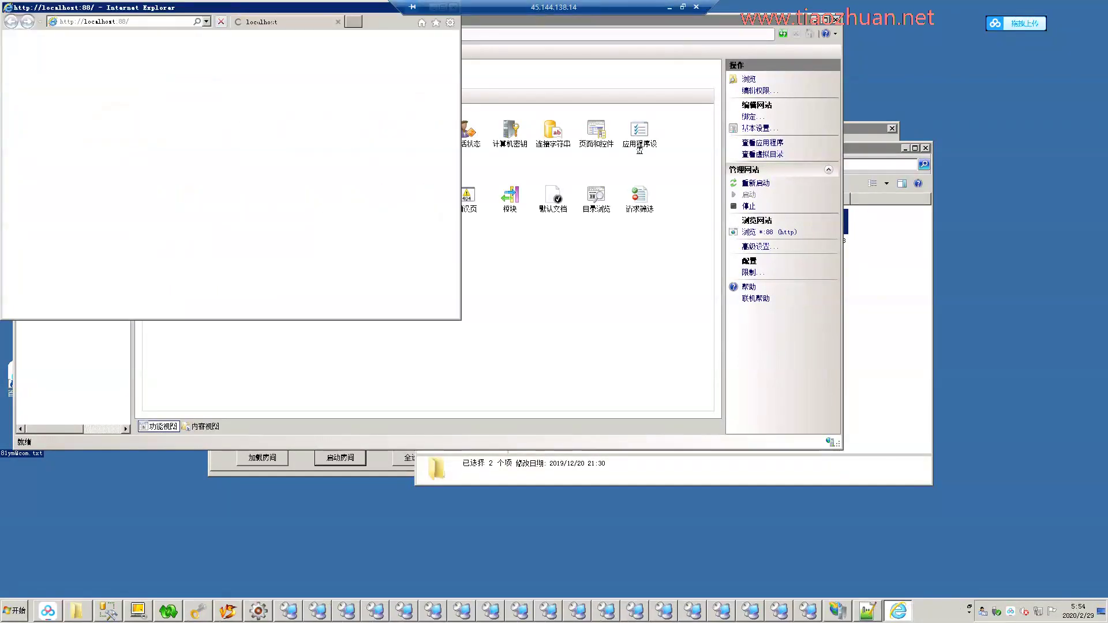
# View the localhost:88 HTTP 500.19 error full-screen, close it, and bring up Web.config's context menu.
pyautogui.press('super+Up')
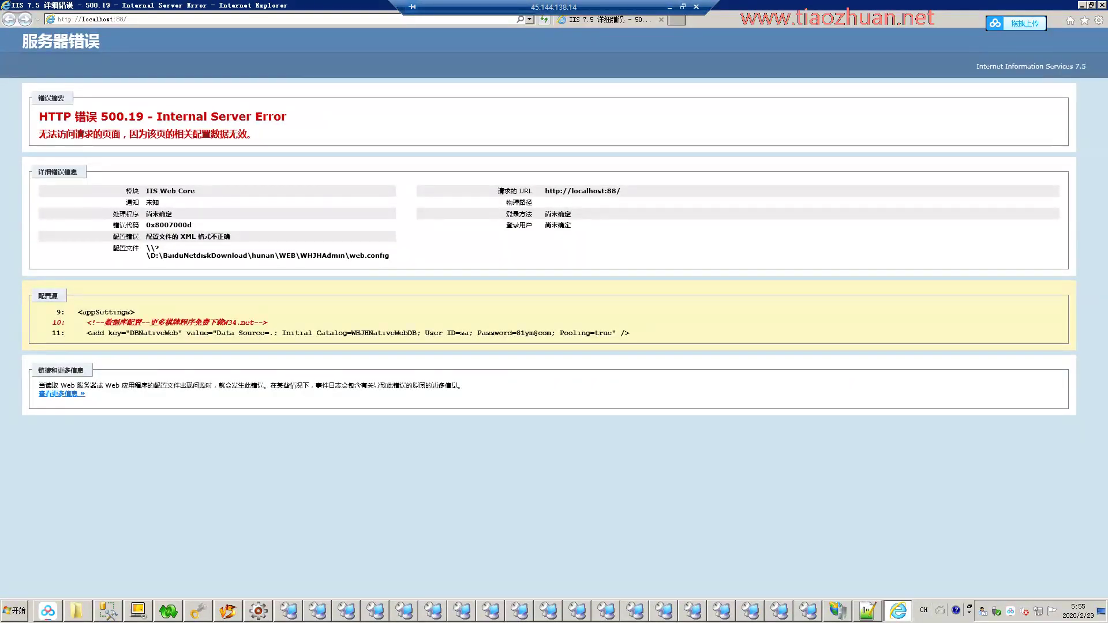
pyautogui.hotkey('alt', 'F4')
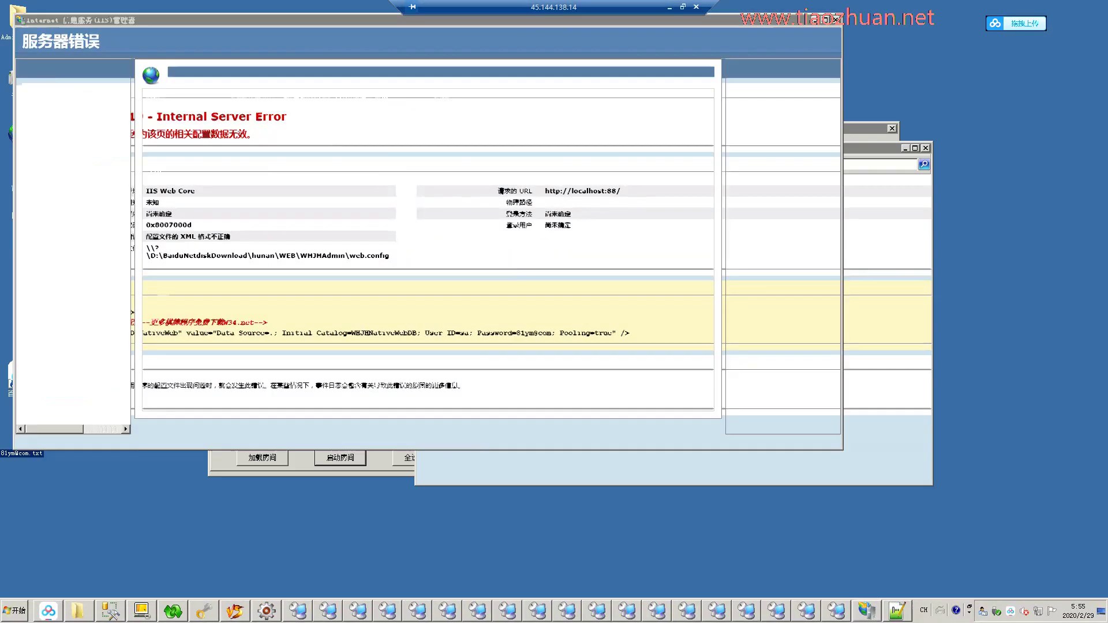
pyautogui.scroll(-1, 634, 346)
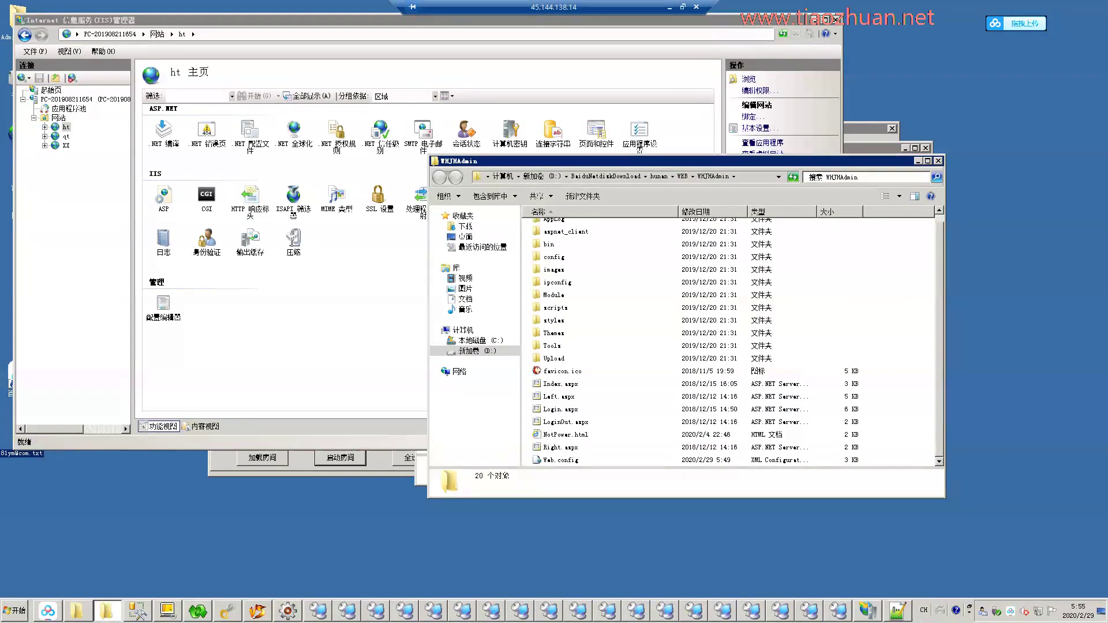
pyautogui.rightClick(556, 460)
# Open WHJHAdmin's Web.config in Notepad++ and load the ht site in the browser to see the error.
pyautogui.click(605, 277)
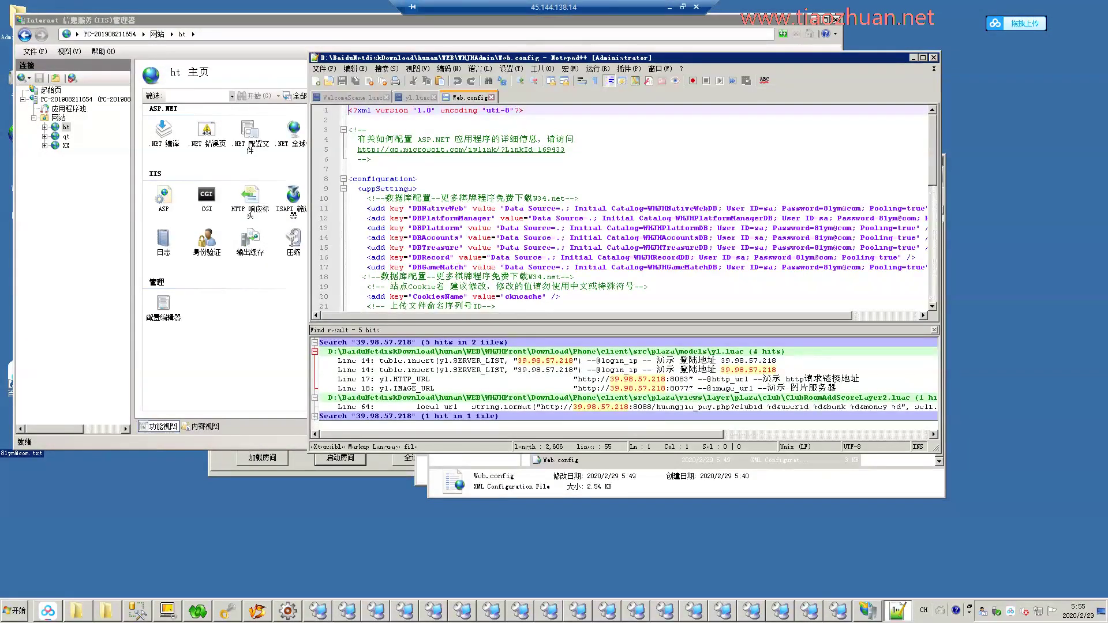
pyautogui.press('super+Up')
pyautogui.hotkey('alt', 'Tab')
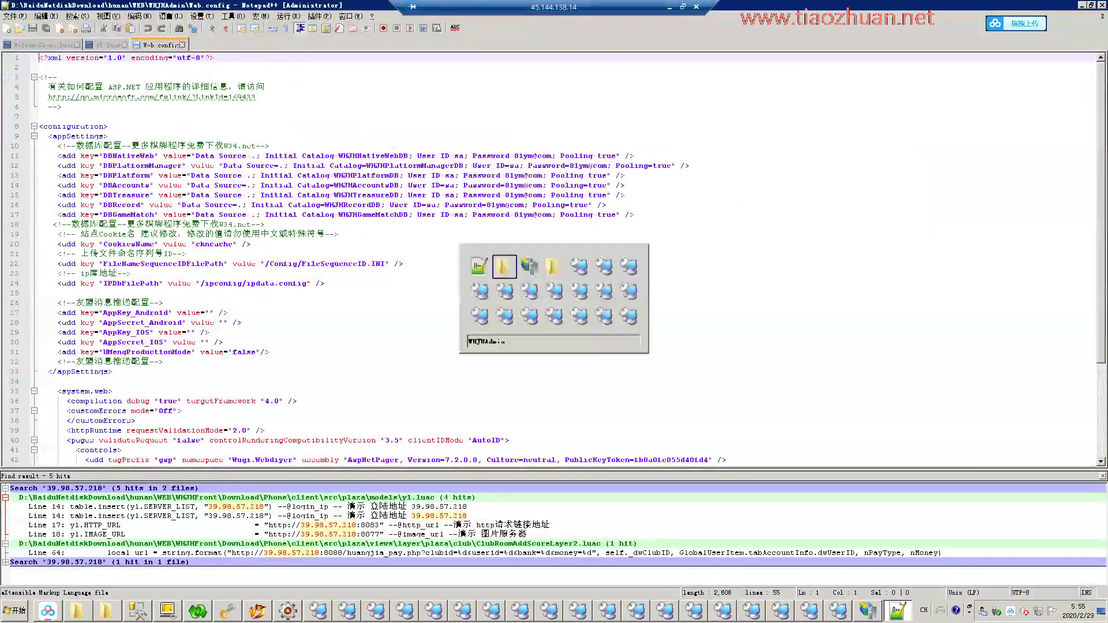
pyautogui.click(765, 231)
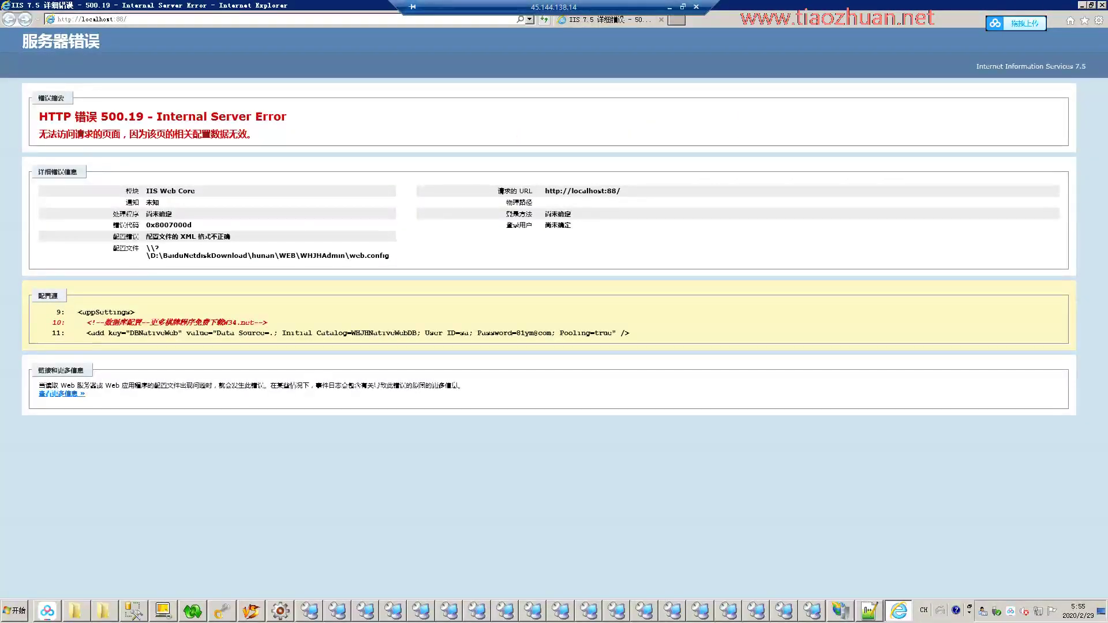
pyautogui.press('alt')
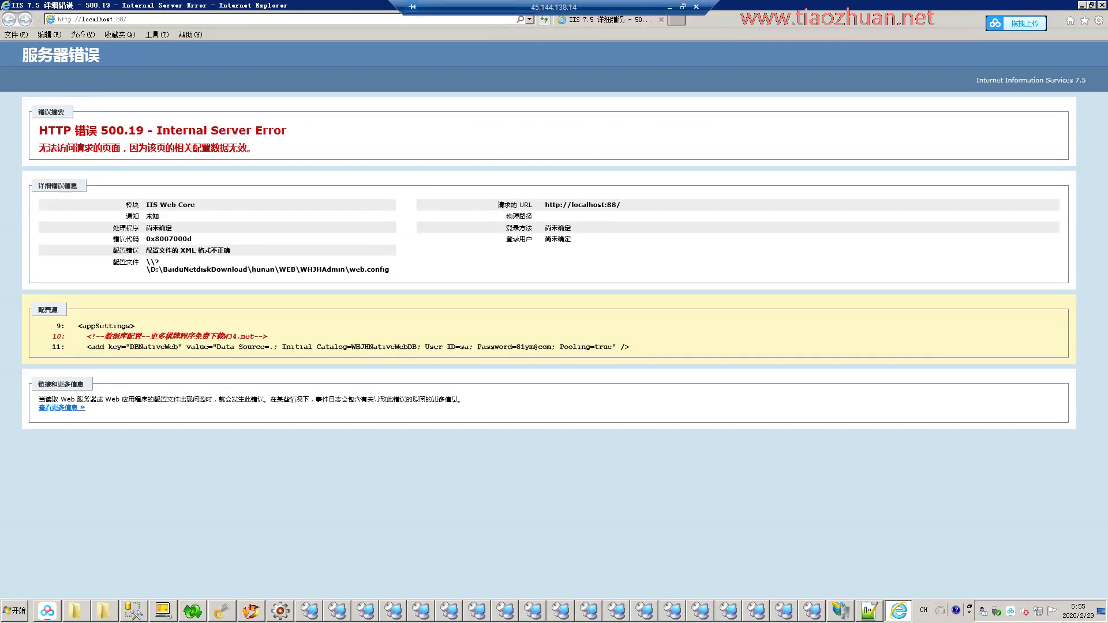
pyautogui.hotkey('alt', 'F4')
pyautogui.hotkey('alt', 'Tab')
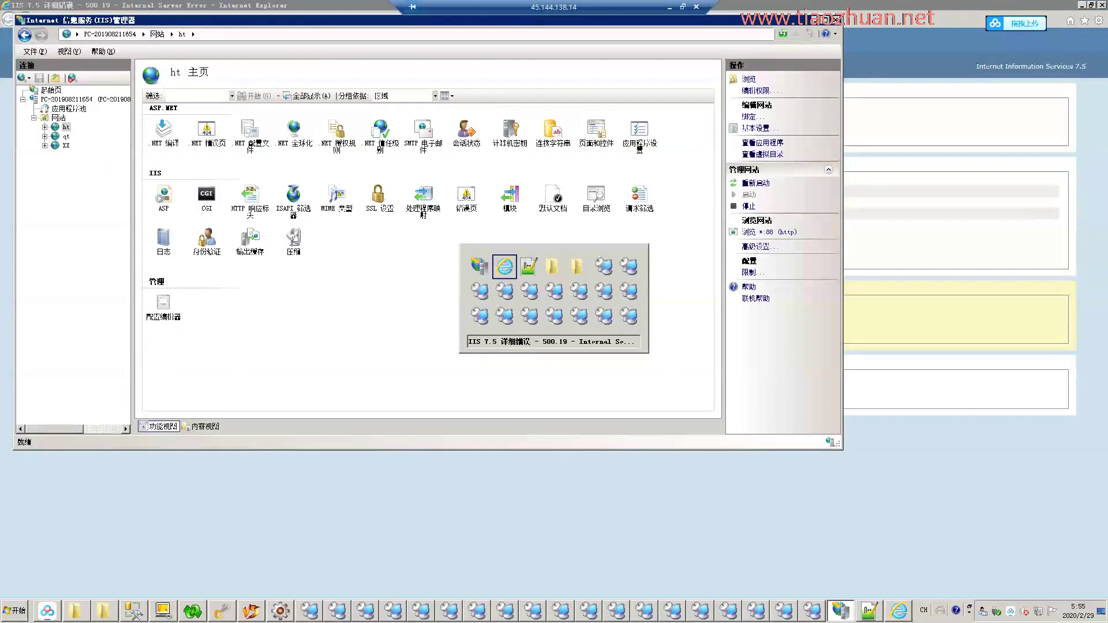
# Delete the leftover comment on line 10, save, and reload the site to recheck.
pyautogui.hotkey('shift', 'End')
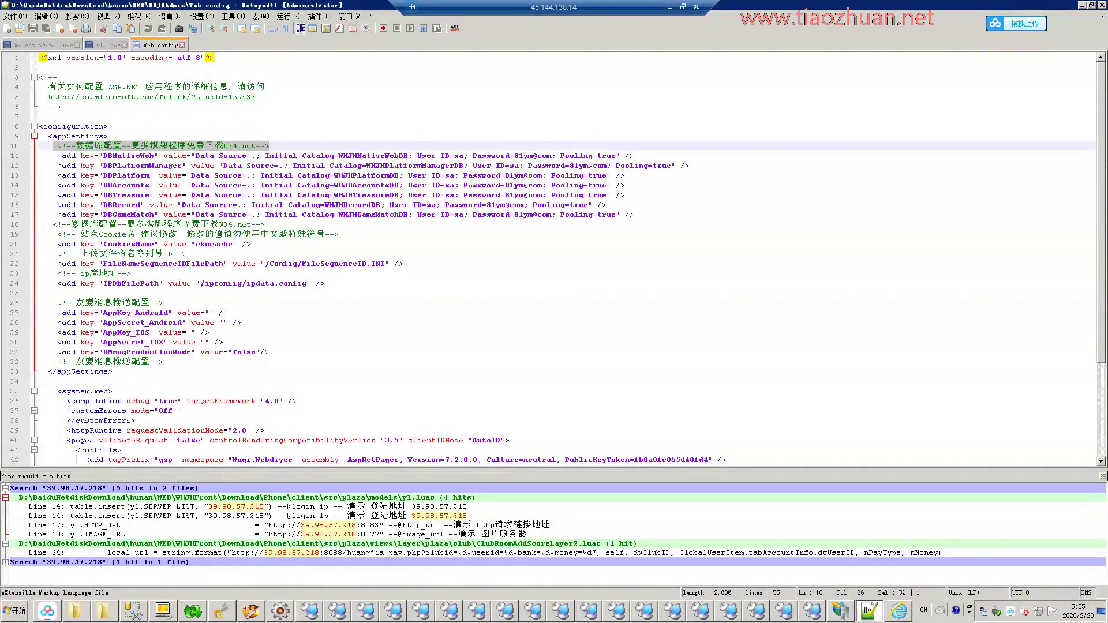
pyautogui.press('Delete')
pyautogui.hotkey('ctrl', 's')
pyautogui.hotkey('alt', 'Tab')
pyautogui.press('F5')
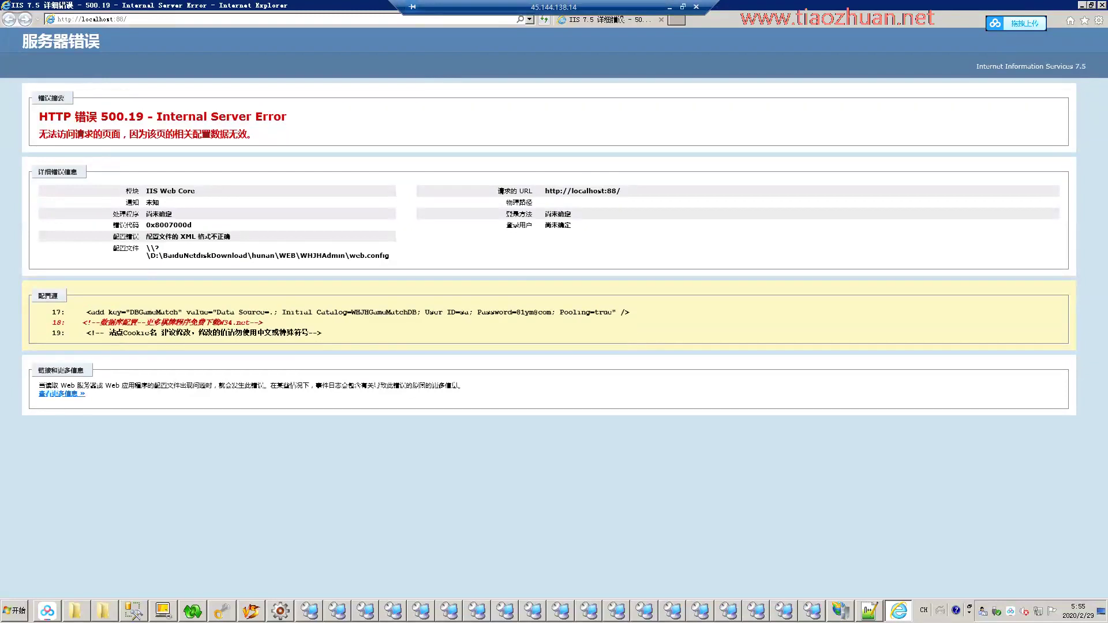
# Delete the leftover comment on line 18, save, and reload to reach the admin login page.
pyautogui.hotkey('alt', 'Tab')
pyautogui.moveTo(265, 225); pyautogui.dragTo(71, 225)
pyautogui.press('Delete')
pyautogui.hotkey('ctrl', 's')
pyautogui.hotkey('alt', 'Tab')
pyautogui.press('F5')
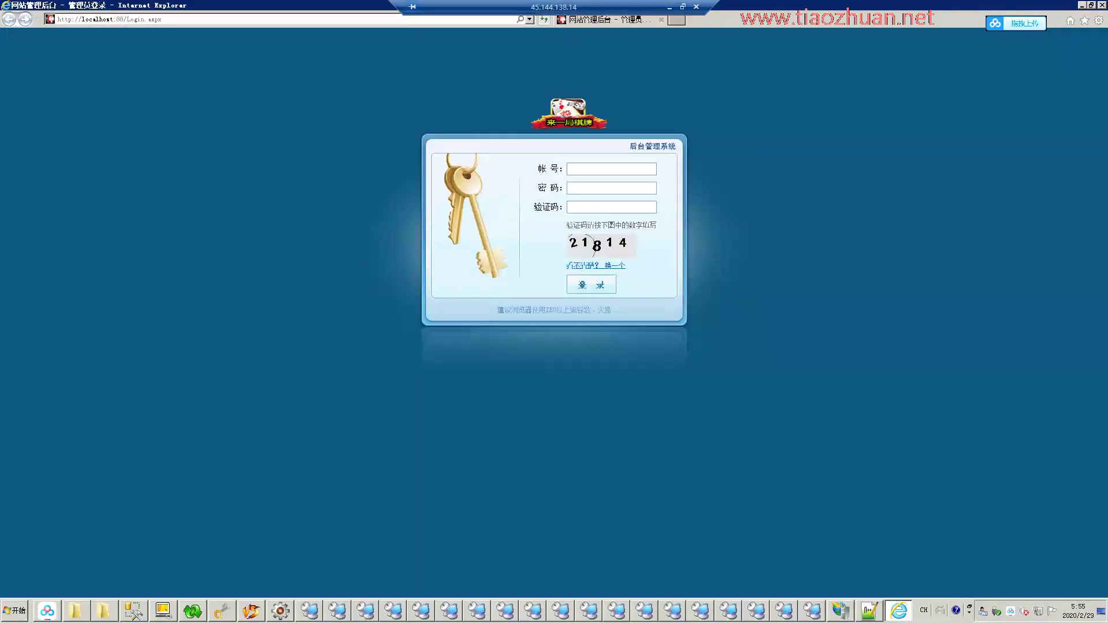
# Restore the remote window and add '不知道那个网站闲的没事做，打广告，还报BUG。' to the Notepad notes, plus a blank line.
pyautogui.click(682, 7)
pyautogui.hotkey('alt', 'Tab')
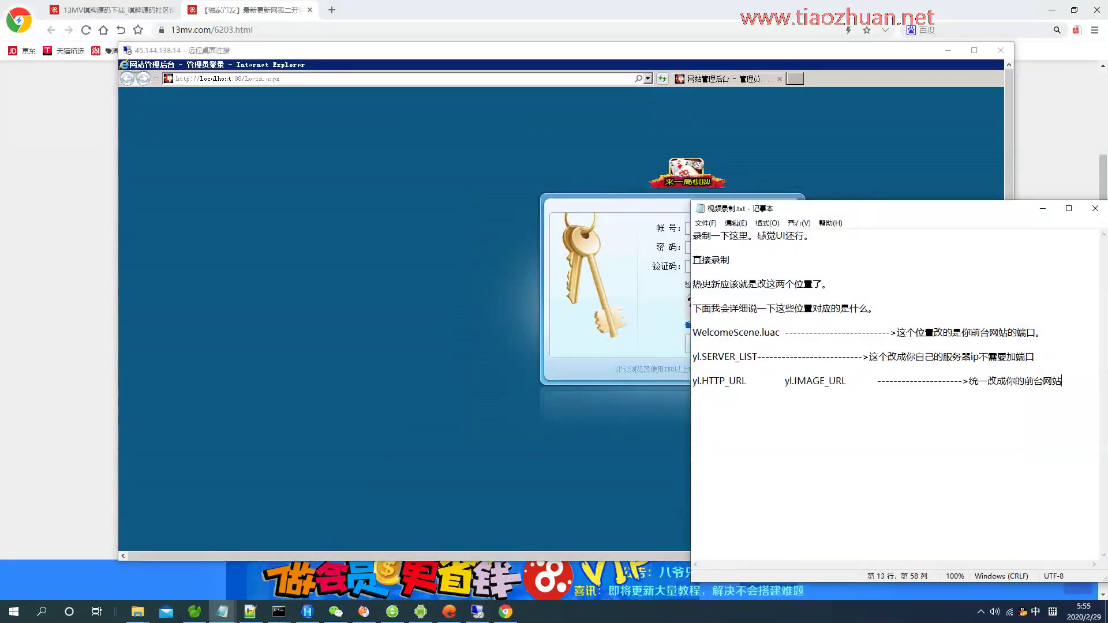
pyautogui.press('Return')
pyautogui.press('Return')
pyautogui.write('不知道那个')
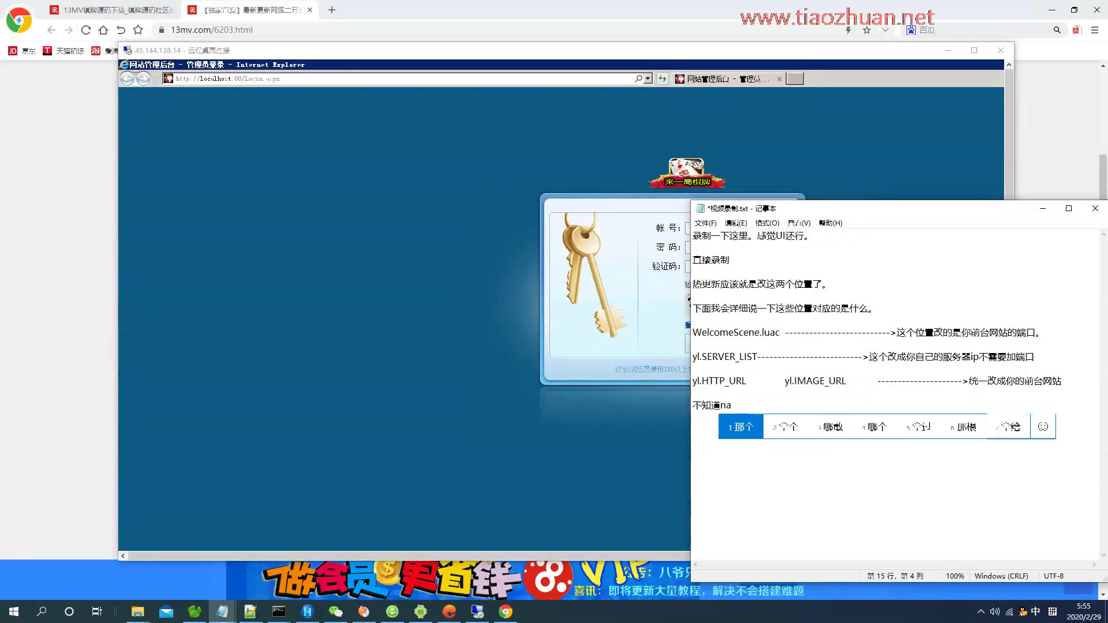
pyautogui.write('网站闲的')
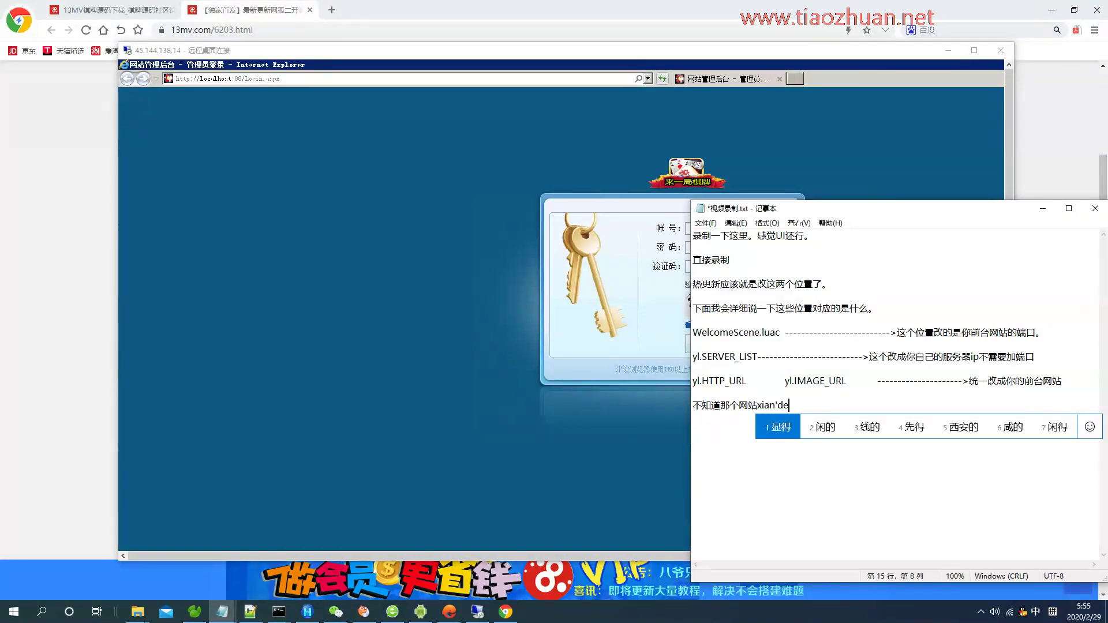
pyautogui.write('没事做，')
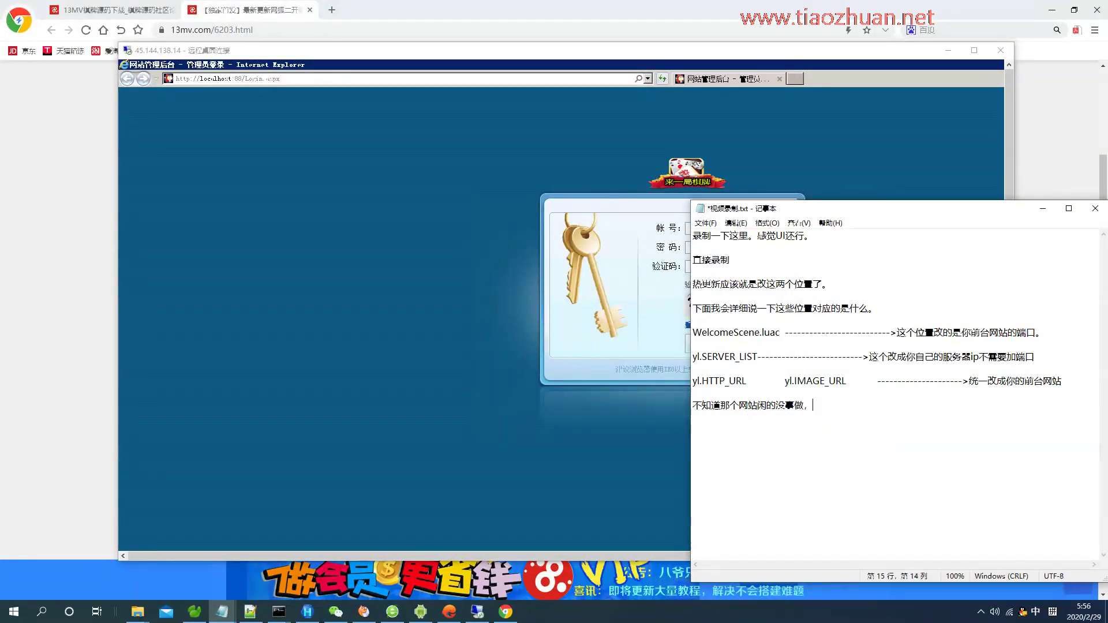
pyautogui.write("da'guan打广告，还bao")
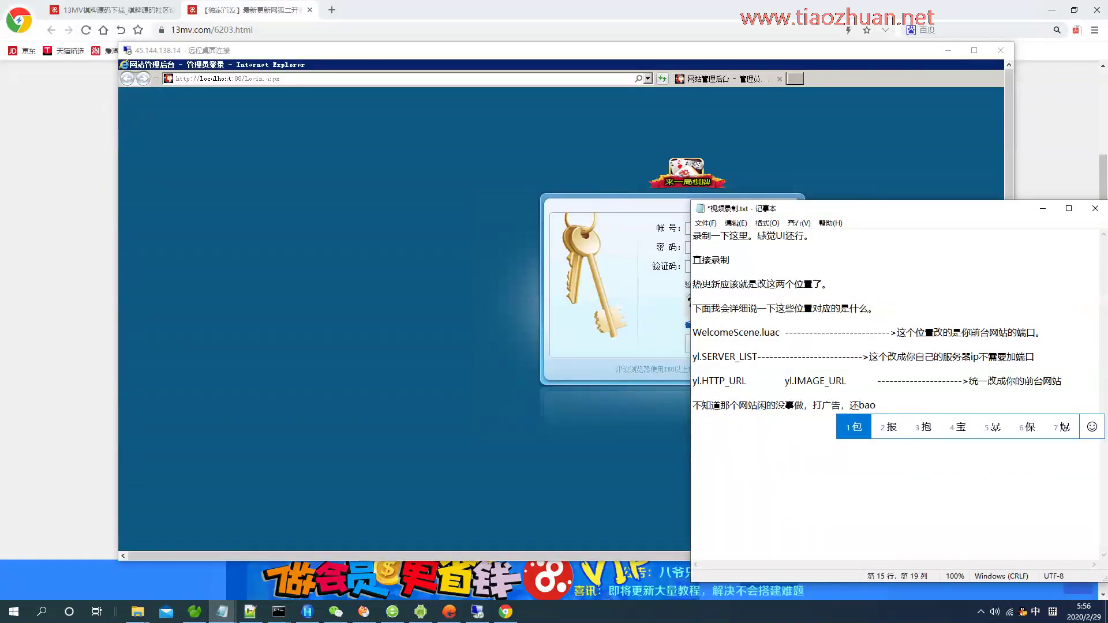
pyautogui.write('2')
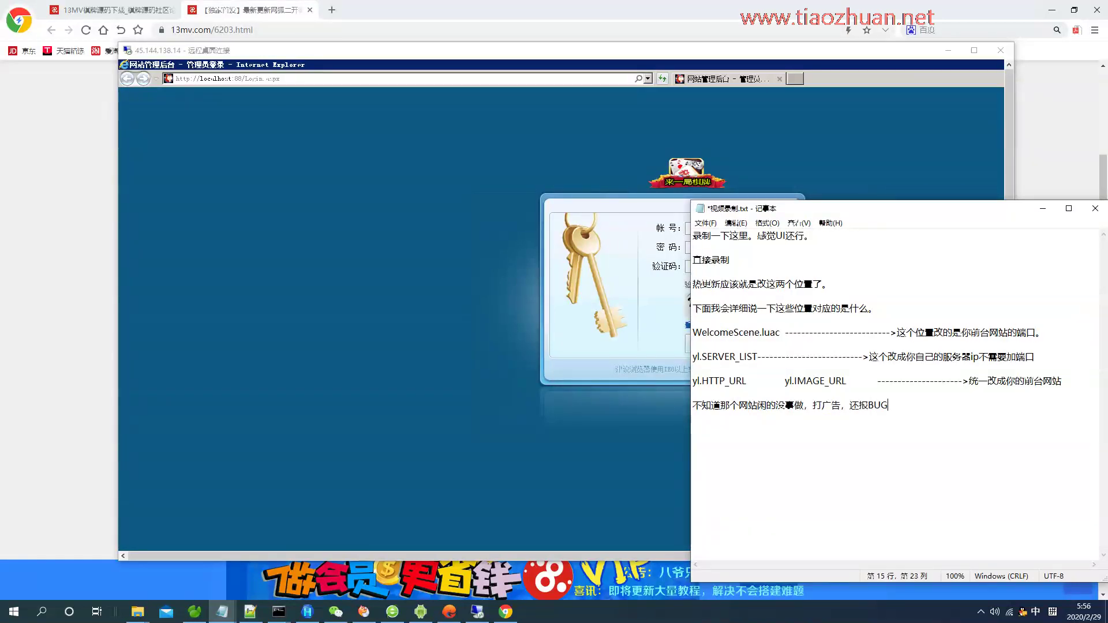
pyautogui.press('Return')
pyautogui.press('Return')
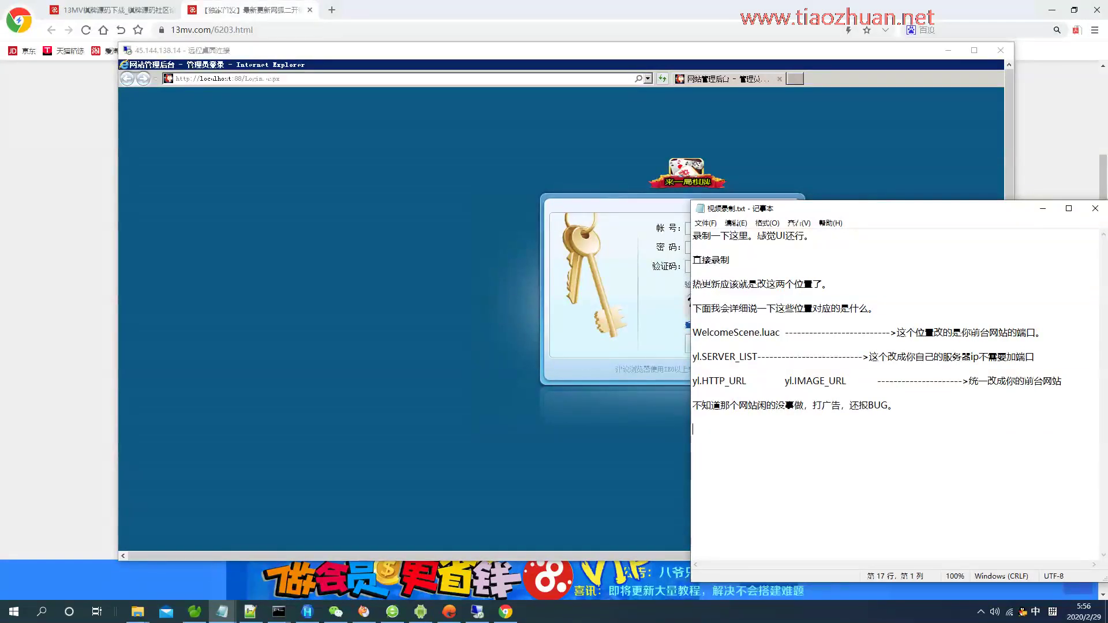
# Maximize the remote desktop and log in to the game admin backend.
pyautogui.click(520, 50)
pyautogui.click(974, 50)
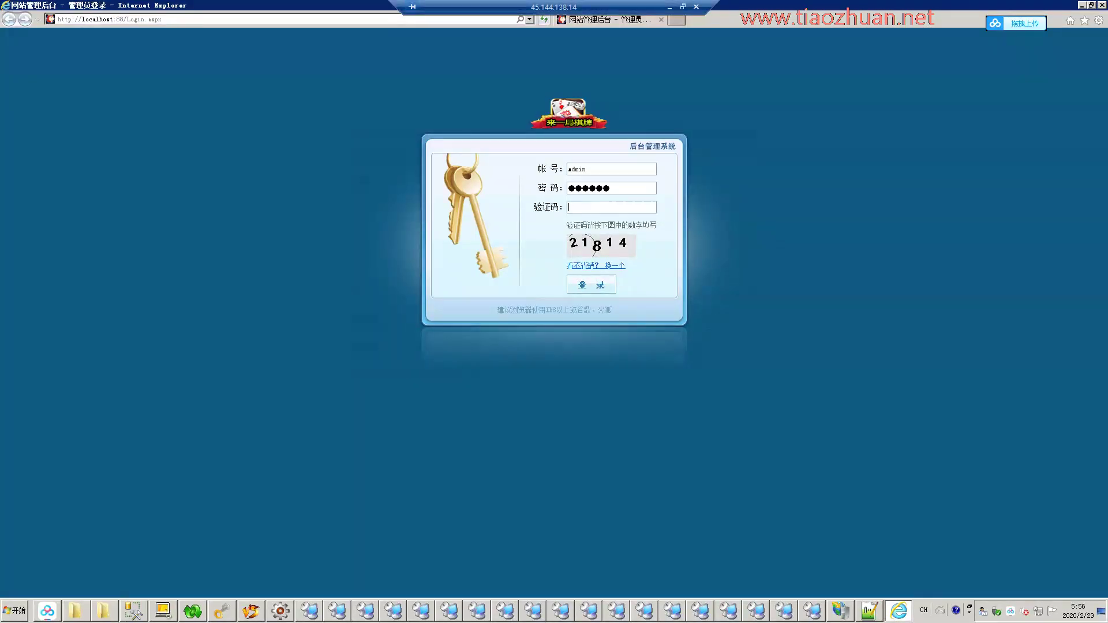
pyautogui.press('Return')
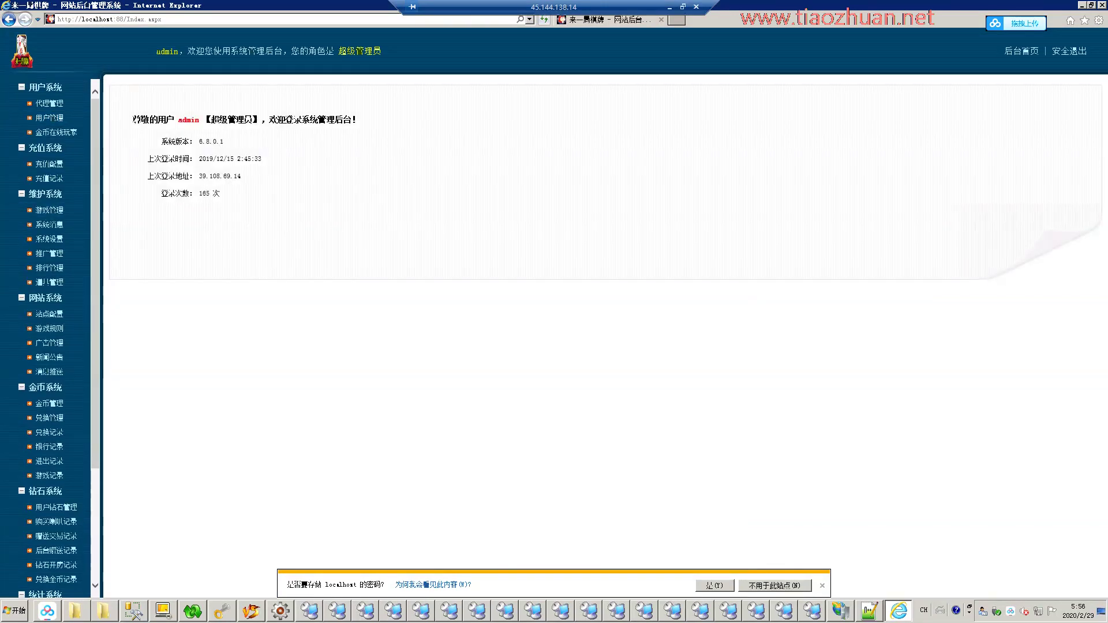
# Open 站点配置, check the 移动版大厅配置 tab, and settle on 网站站点配置.
pyautogui.click(49, 313)
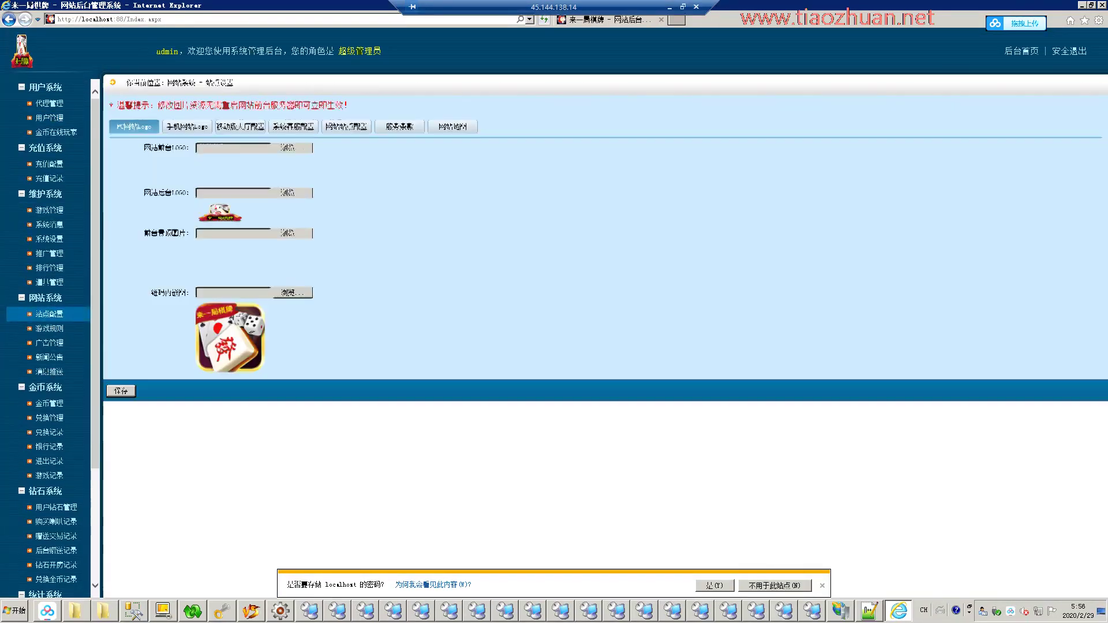
pyautogui.click(185, 127)
pyautogui.click(240, 126)
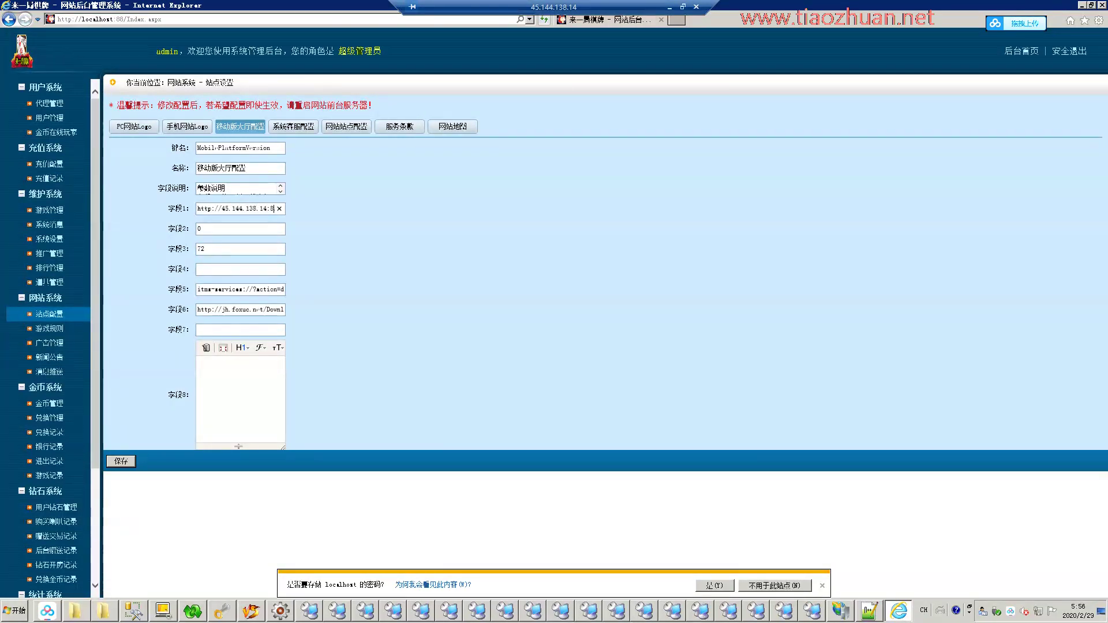
pyautogui.click(346, 127)
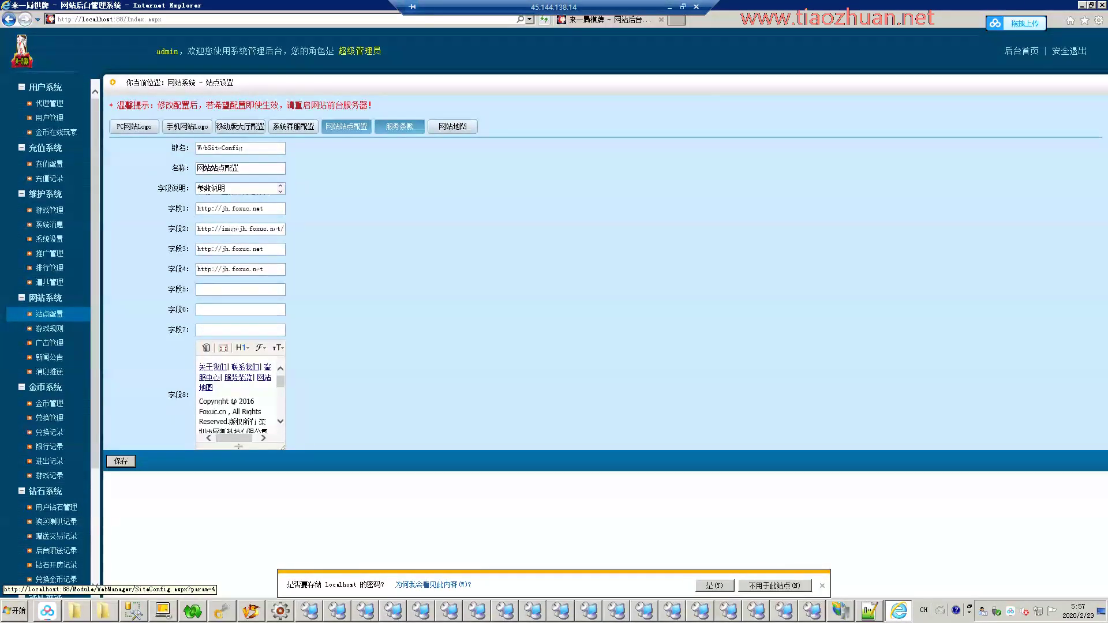
pyautogui.click(400, 126)
pyautogui.click(346, 126)
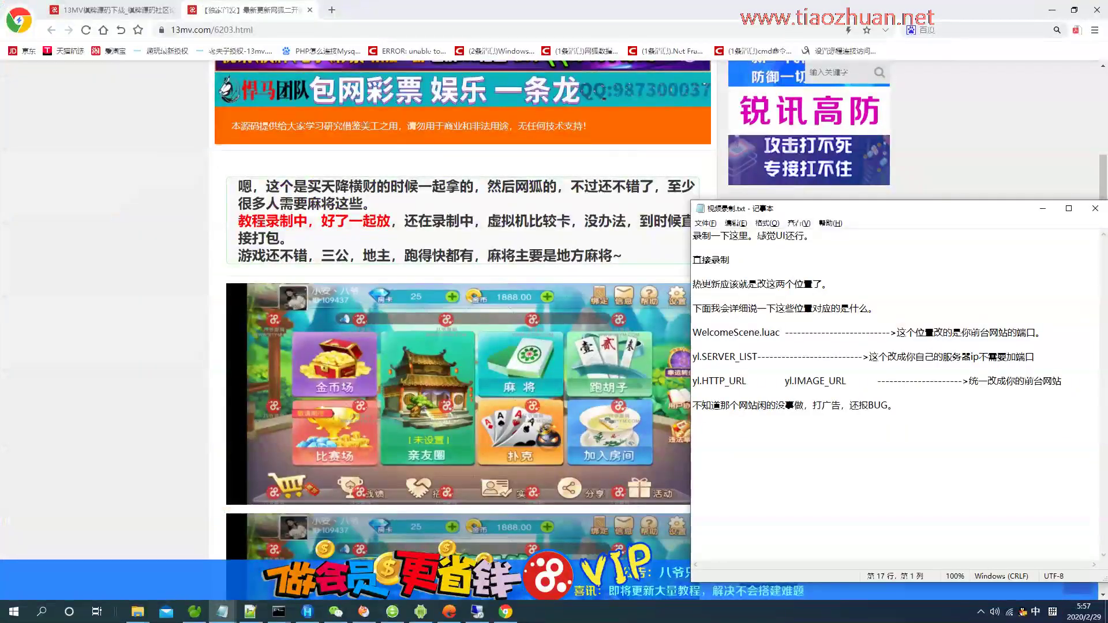
# Save the note '后台就改这个位置就好了，其他的不用管都没事。', close Chrome and return to the remote desktop.
pyautogui.write('ho后台就改这个位置')
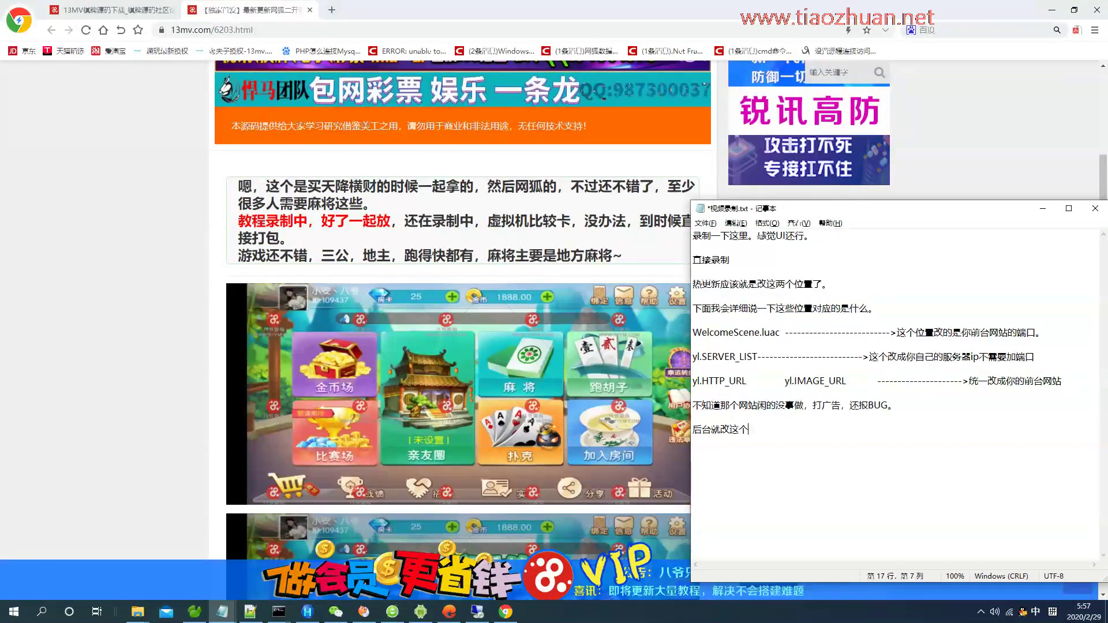
pyautogui.write('就好了，其他的不用管')
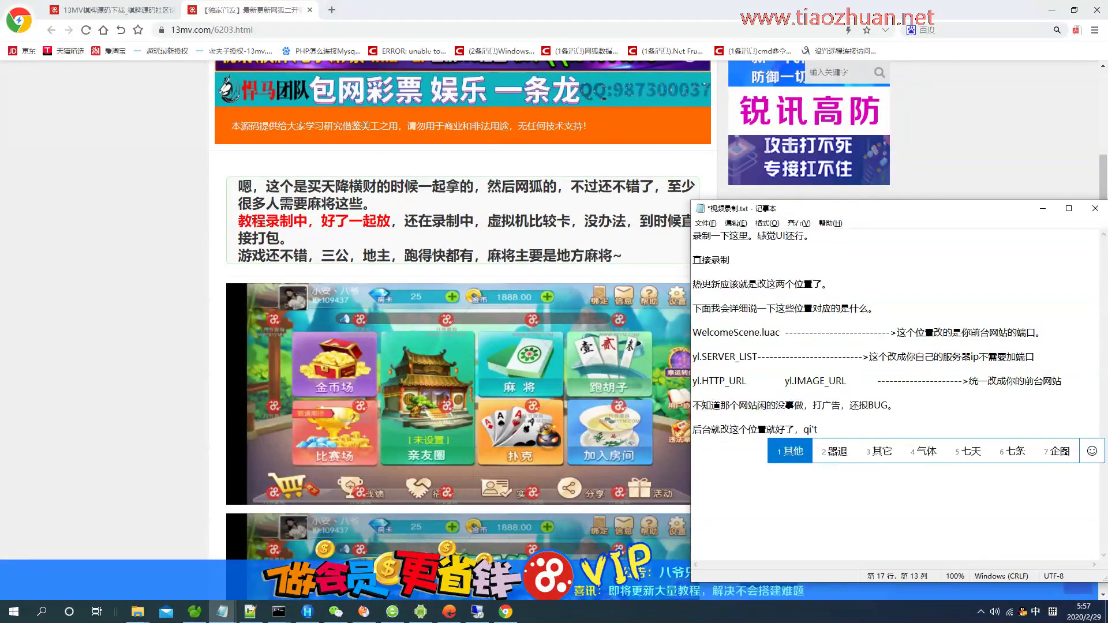
pyautogui.write('都没事。')
pyautogui.hotkey('ctrl', 's')
pyautogui.click(1096, 9)
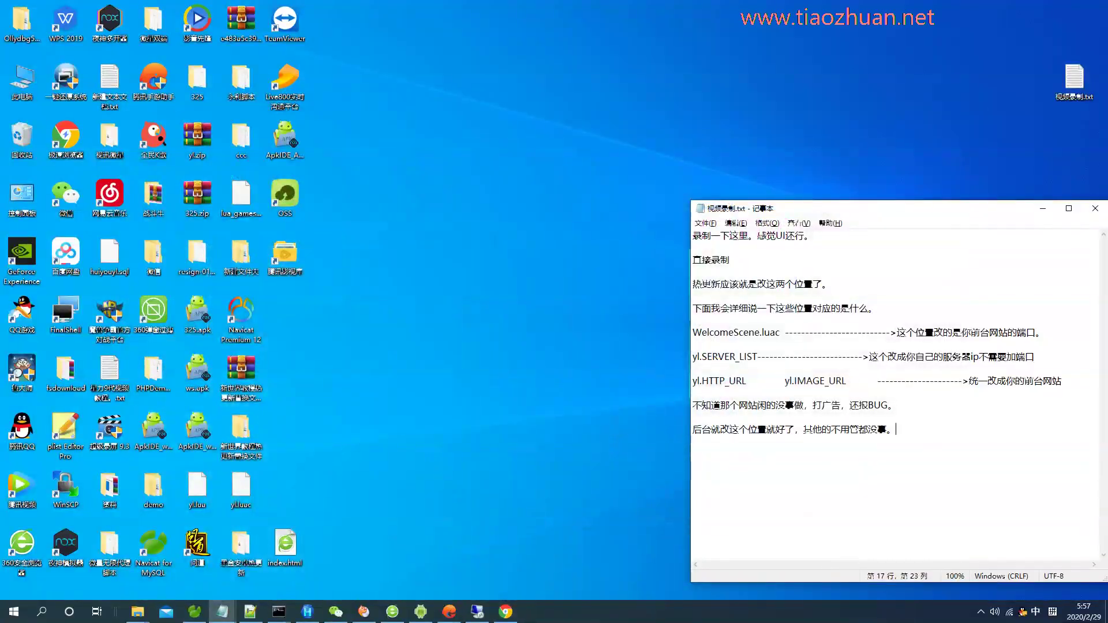
pyautogui.click(477, 611)
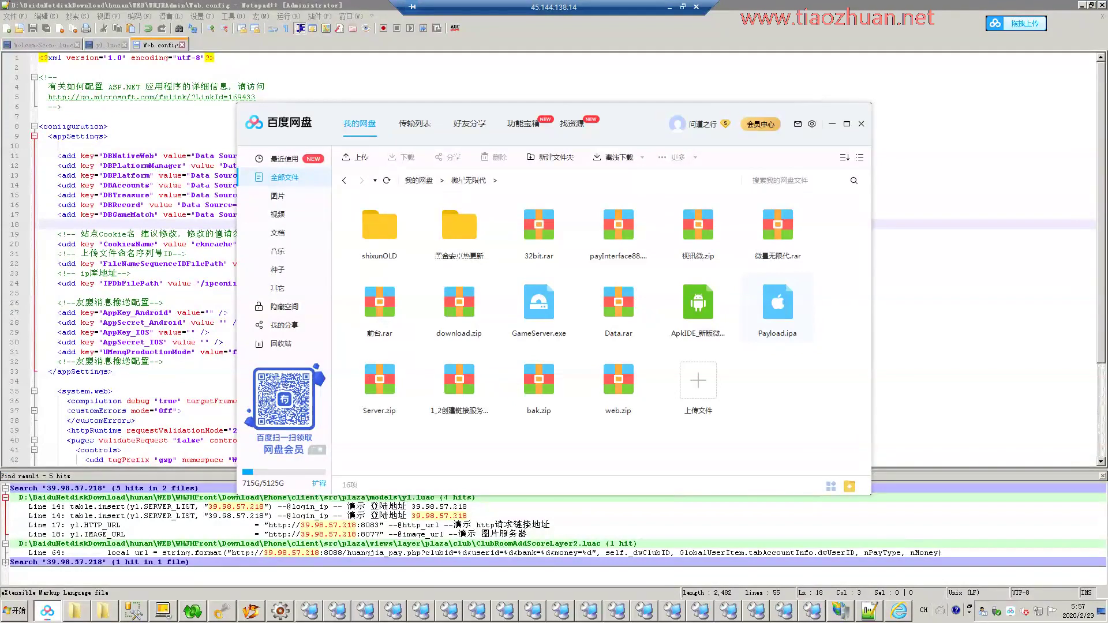
# Close Baidu Netdisk and minimize Notepad++ and IIS Manager to reveal the WHJHAdmin folder.
pyautogui.hotkey('alt', 'Tab')
pyautogui.hotkey('alt', 'Tab')
pyautogui.click(861, 124)
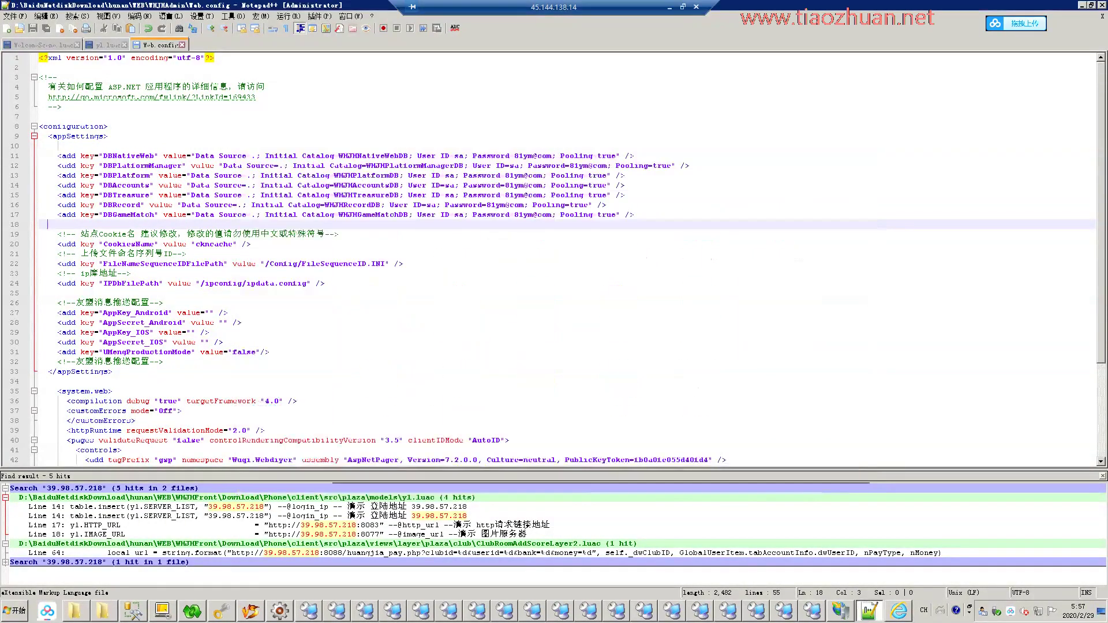
pyautogui.click(1081, 5)
pyautogui.rightClick(1015, 23)
pyautogui.click(980, 81)
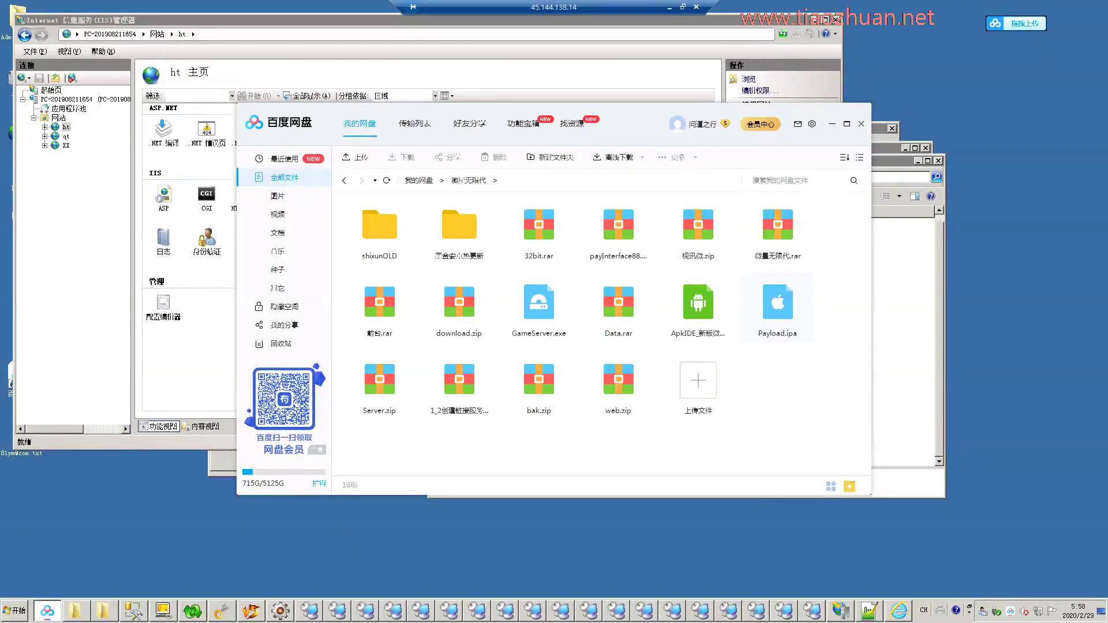
pyautogui.click(841, 611)
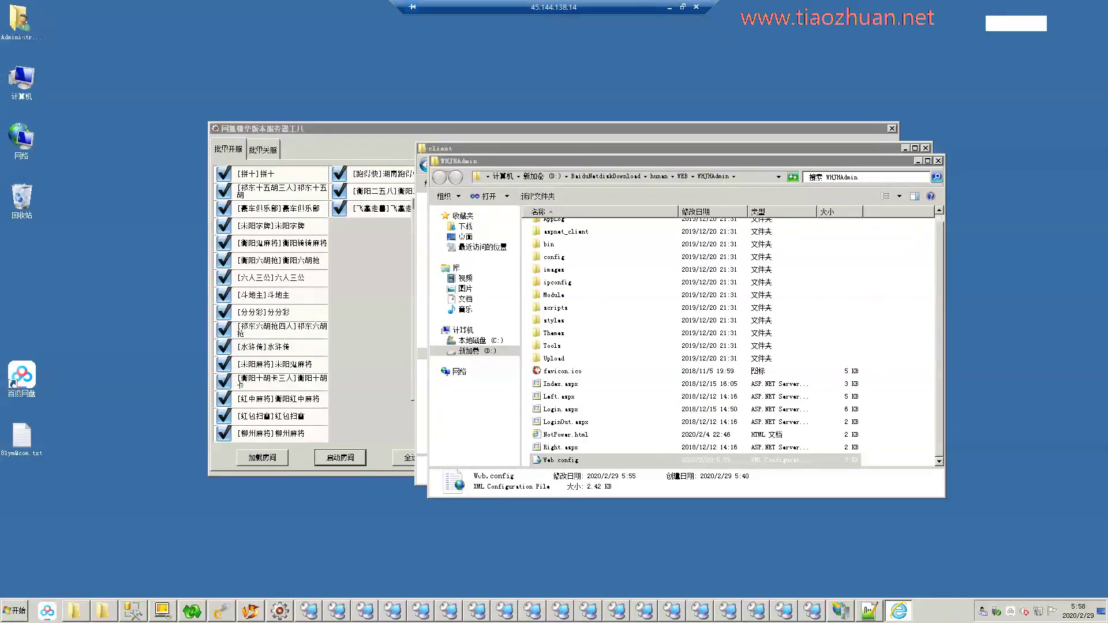
# Create and open a new Baidu Netdisk folder named 服务器打包.
pyautogui.click(550, 157)
pyautogui.write('fuwuqi')
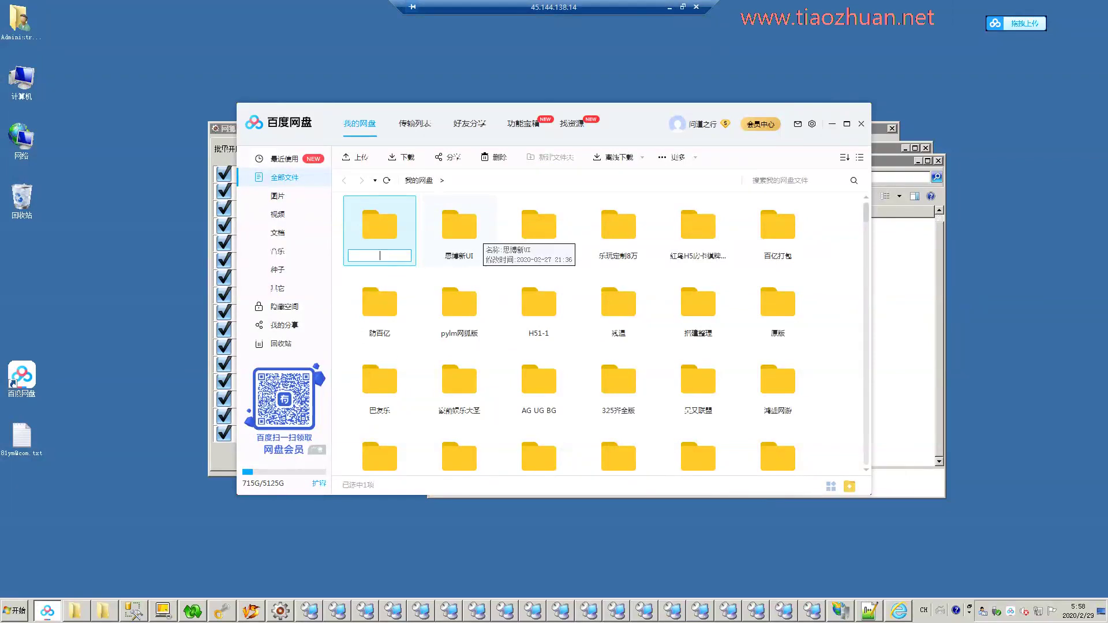
pyautogui.hotkey('ctrl', 'shift')
pyautogui.write('fuwuqi')
pyautogui.press('space')
pyautogui.write('dabao')
pyautogui.press('space')
pyautogui.press('Return')
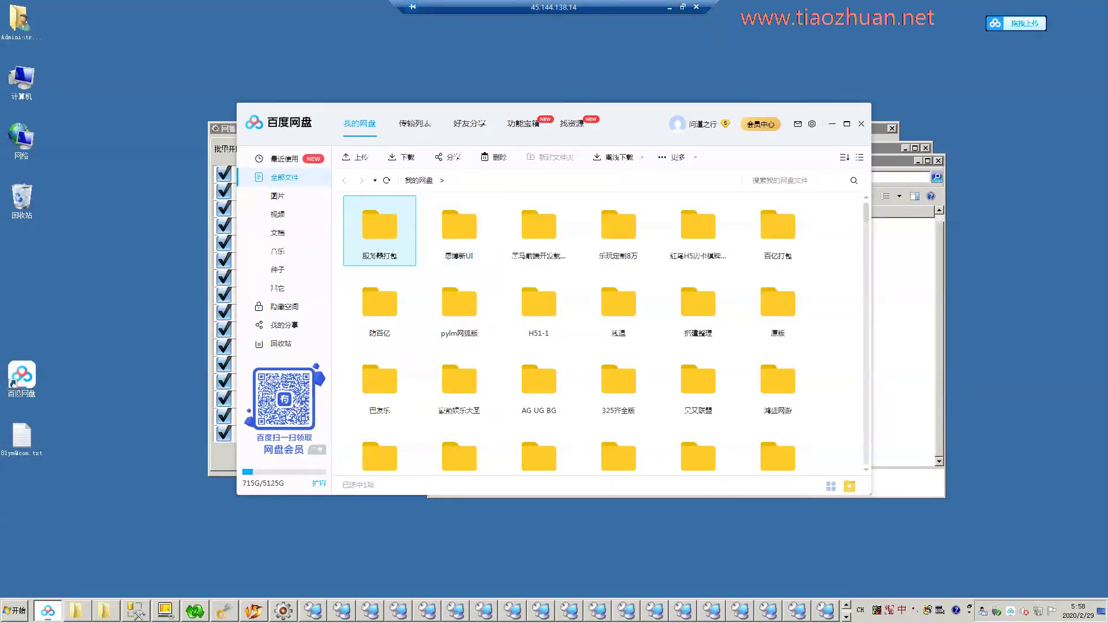
pyautogui.press('Return')
# In the hunan folder, start archiving DB, Server and WEB into hunan.rar.
pyautogui.hotkey('alt', 'Tab')
pyautogui.hotkey('alt', 'Up')
pyautogui.hotkey('alt', 'Up')
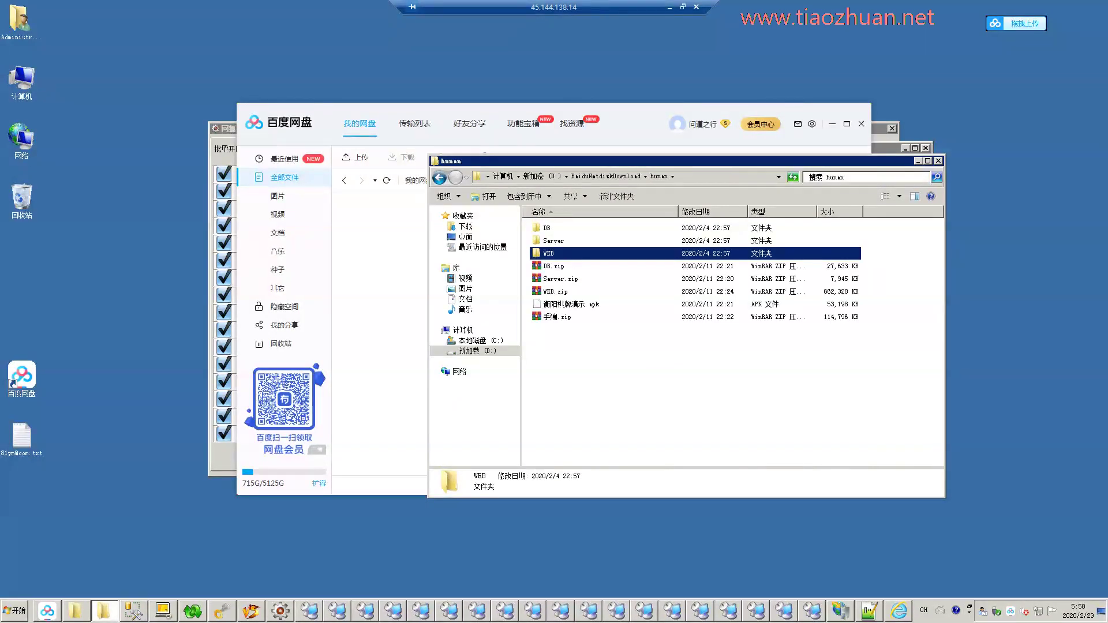
pyautogui.hotkey('shift', 'Up')
pyautogui.hotkey('shift', 'Up')
pyautogui.hotkey('shift', 'F10')
pyautogui.press('Down')
pyautogui.press('Down')
pyautogui.press('Down')
pyautogui.press('Down')
pyautogui.press('Return')
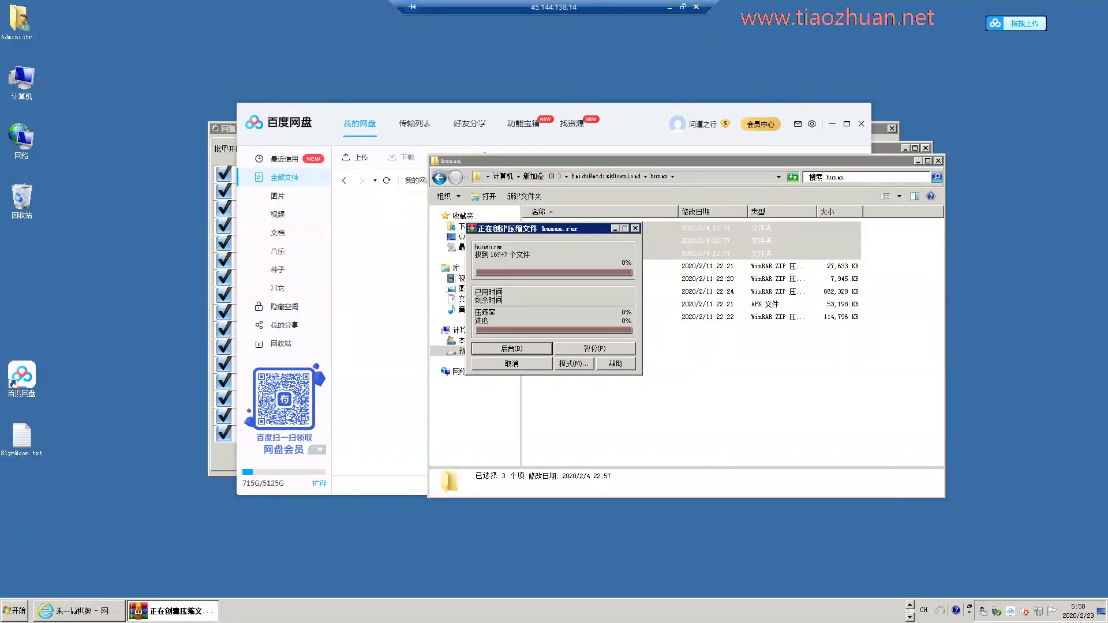
pyautogui.press('Escape')
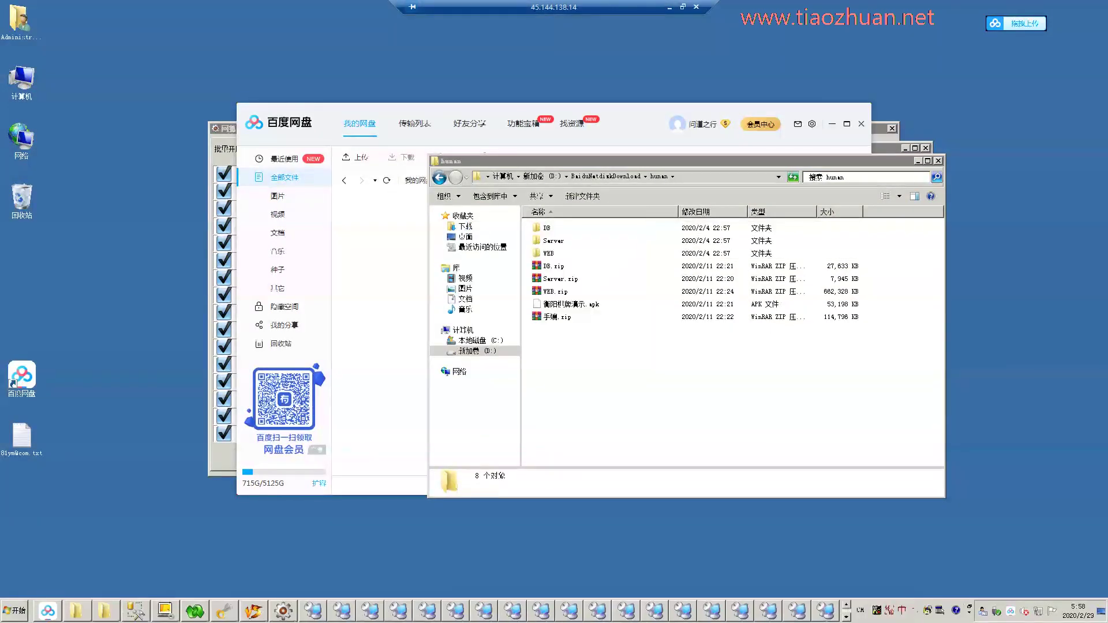
pyautogui.click(547, 228)
pyautogui.hotkey('alt', 'Tab')
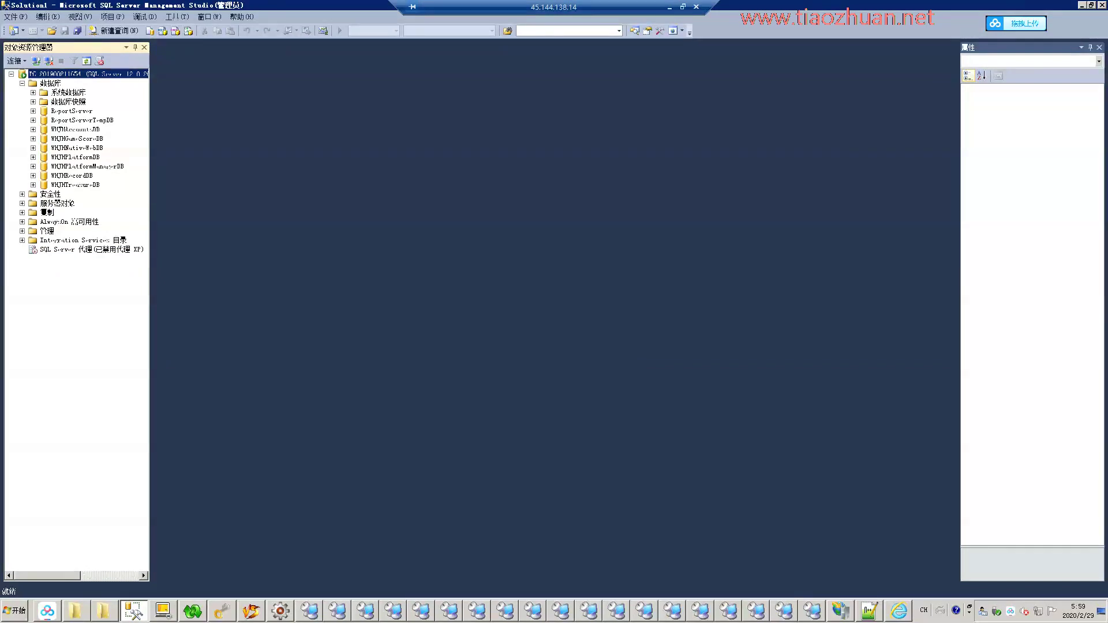
# Back up the WHJHAccountsDB, WHJHGameScoreDB and WHJHNativeWebDB databases.
pyautogui.rightClick(89, 129)
pyautogui.moveTo(144, 179)
pyautogui.click(228, 241)
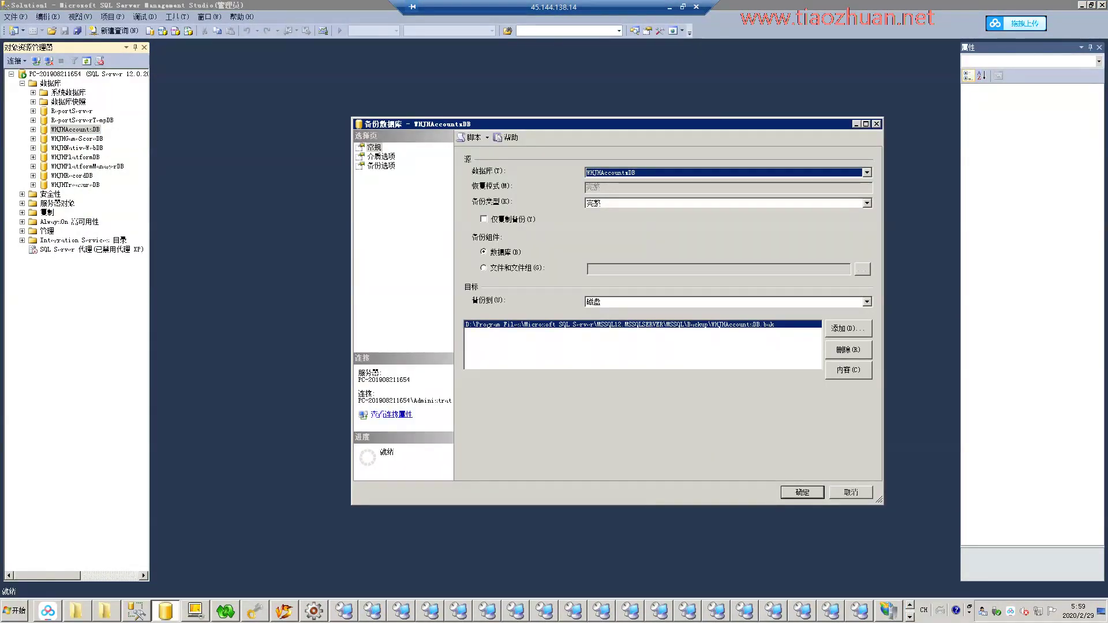
pyautogui.click(802, 492)
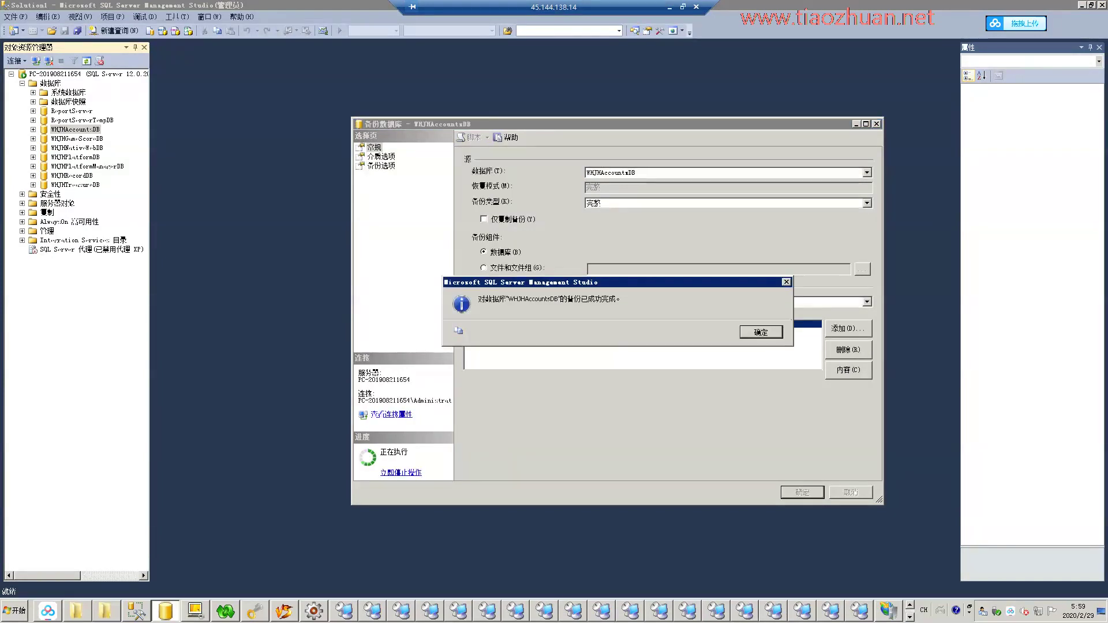
pyautogui.click(749, 329)
pyautogui.rightClick(77, 138)
pyautogui.moveTo(131, 186)
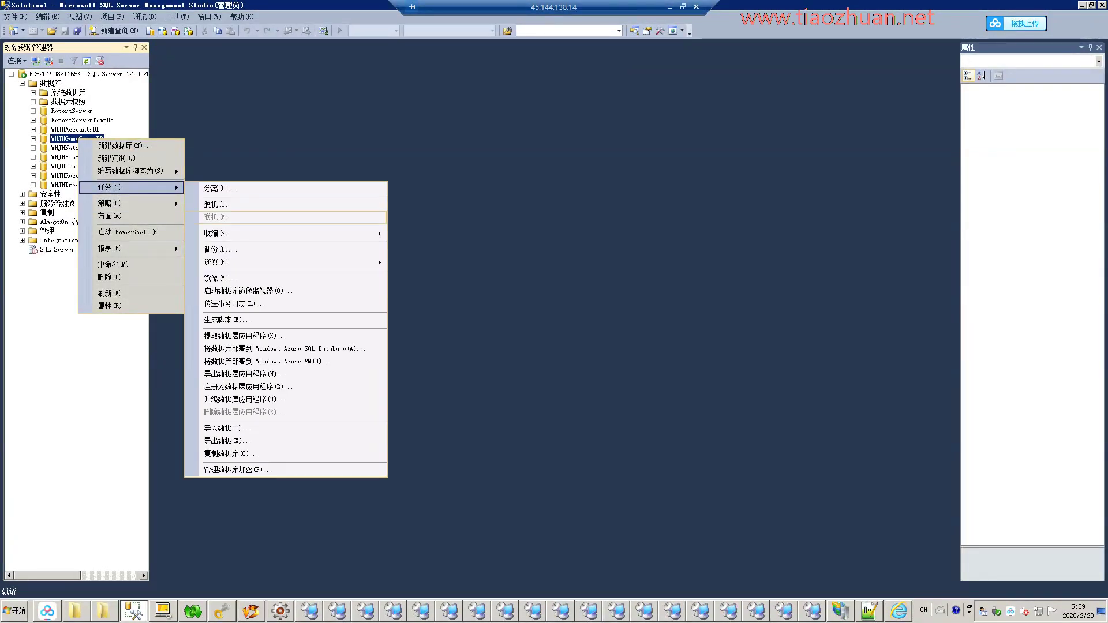
pyautogui.click(219, 247)
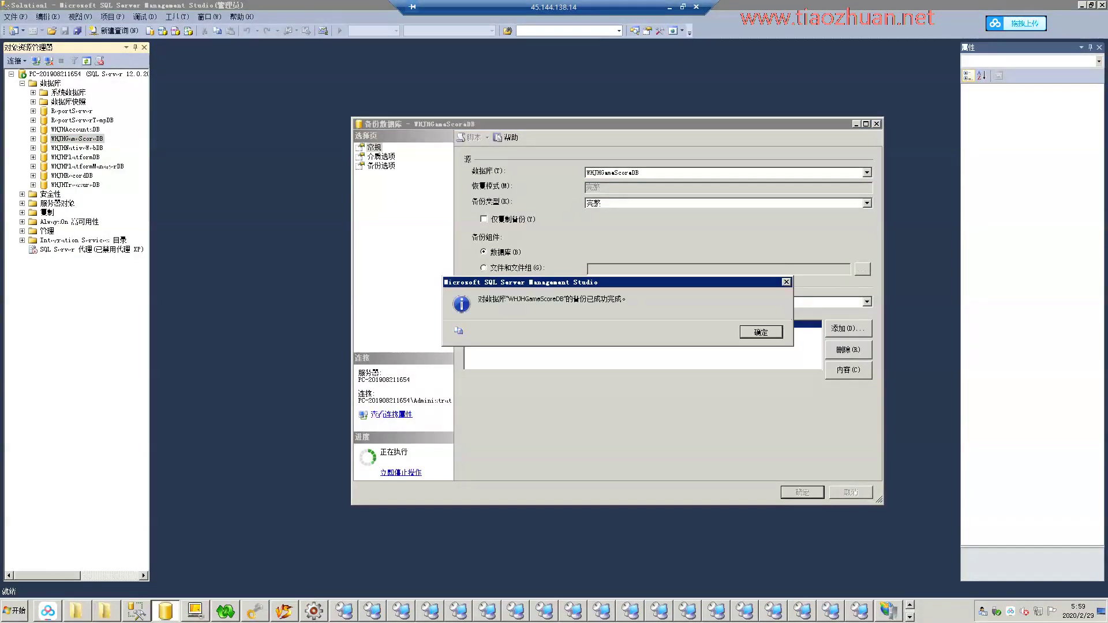
pyautogui.click(761, 332)
pyautogui.rightClick(89, 147)
pyautogui.moveTo(144, 195)
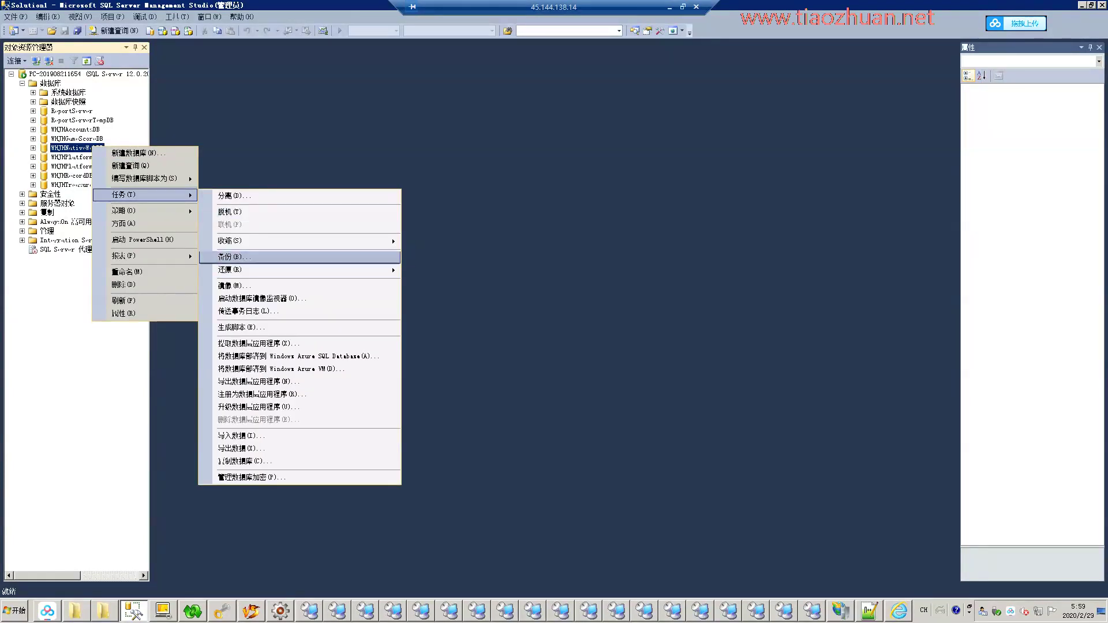
pyautogui.click(231, 260)
pyautogui.click(802, 492)
pyautogui.click(761, 332)
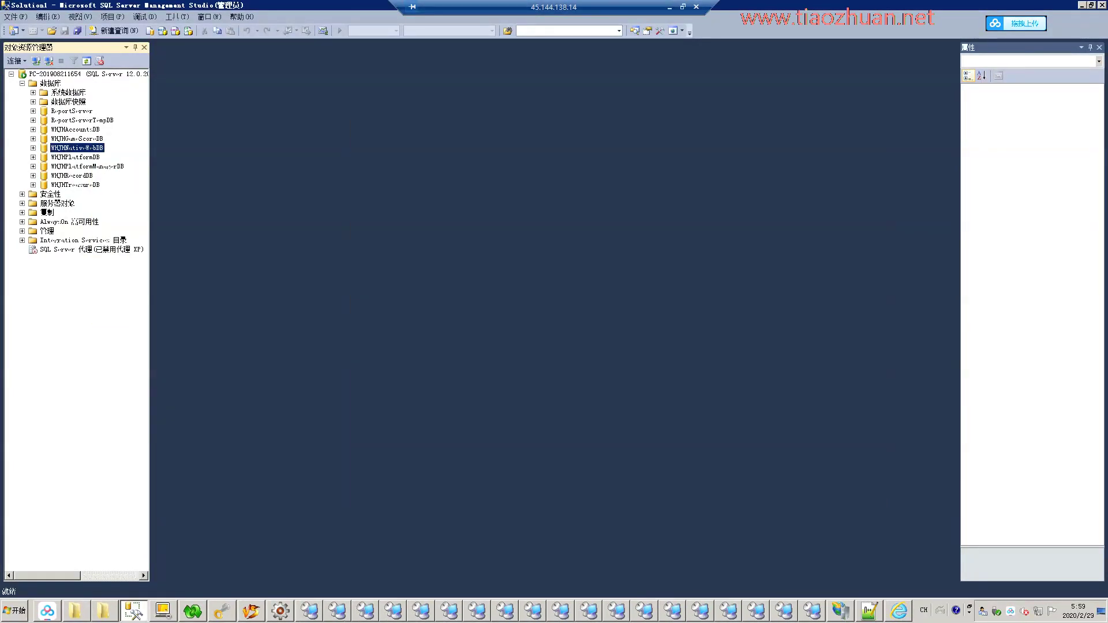
# Back up WHJHPlatformDB, WHJHPlatformManagerDB, WHJHRecordDB and WHJHTreasureDB.
pyautogui.rightClick(93, 158)
pyautogui.moveTo(147, 207)
pyautogui.click(231, 269)
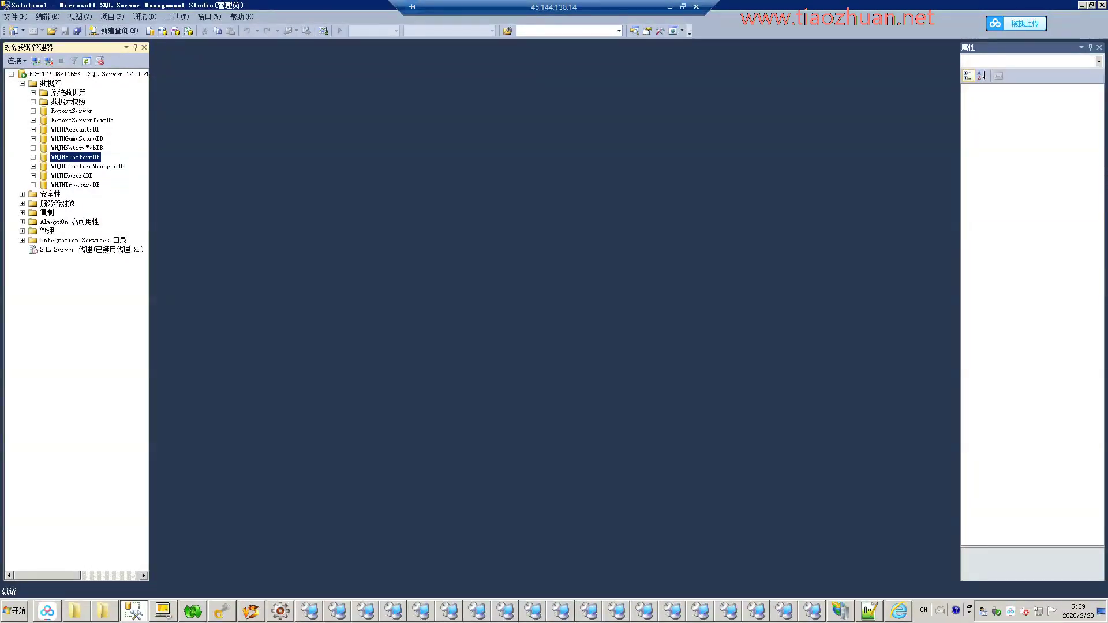
pyautogui.click(799, 491)
pyautogui.click(762, 330)
pyautogui.rightClick(87, 166)
pyautogui.moveTo(145, 217)
pyautogui.click(231, 278)
pyautogui.click(802, 491)
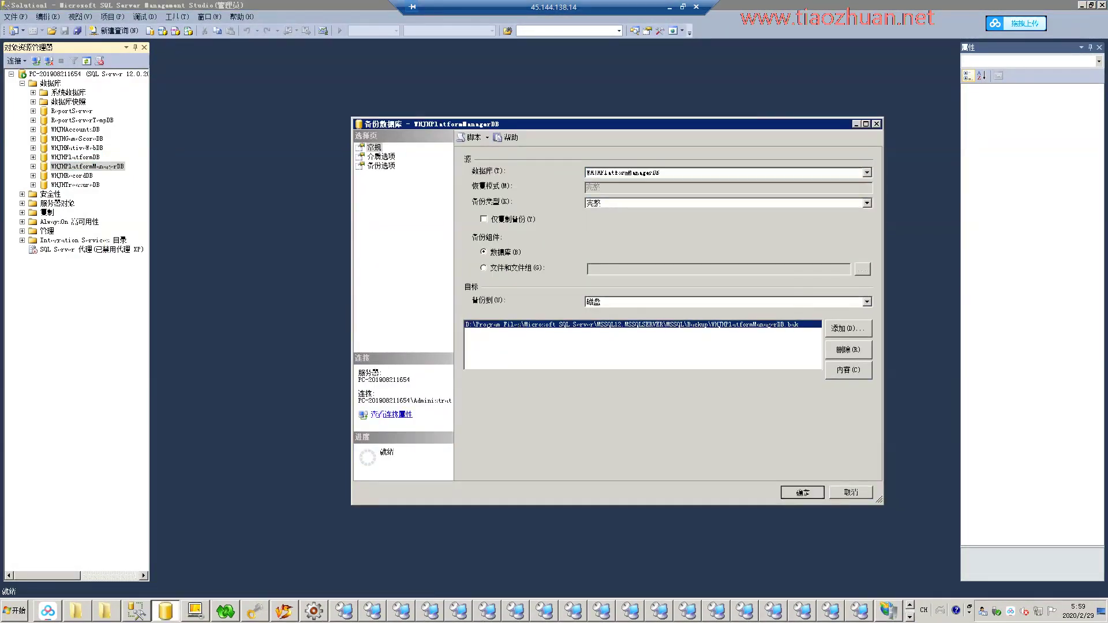
pyautogui.click(761, 330)
pyautogui.rightClick(72, 175)
pyautogui.moveTo(144, 225)
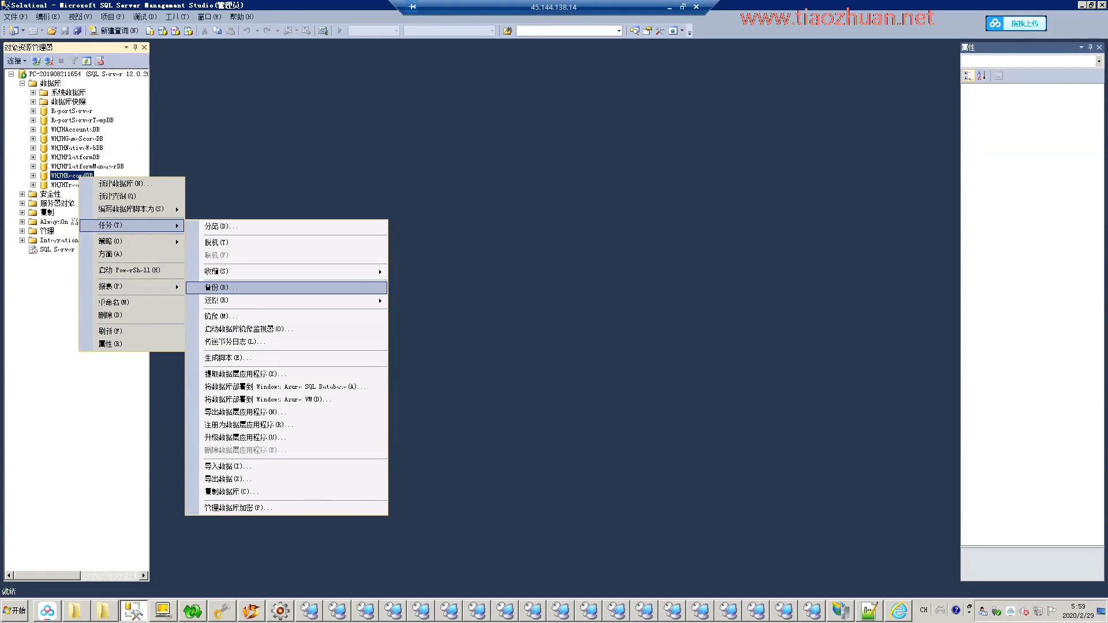
pyautogui.click(216, 287)
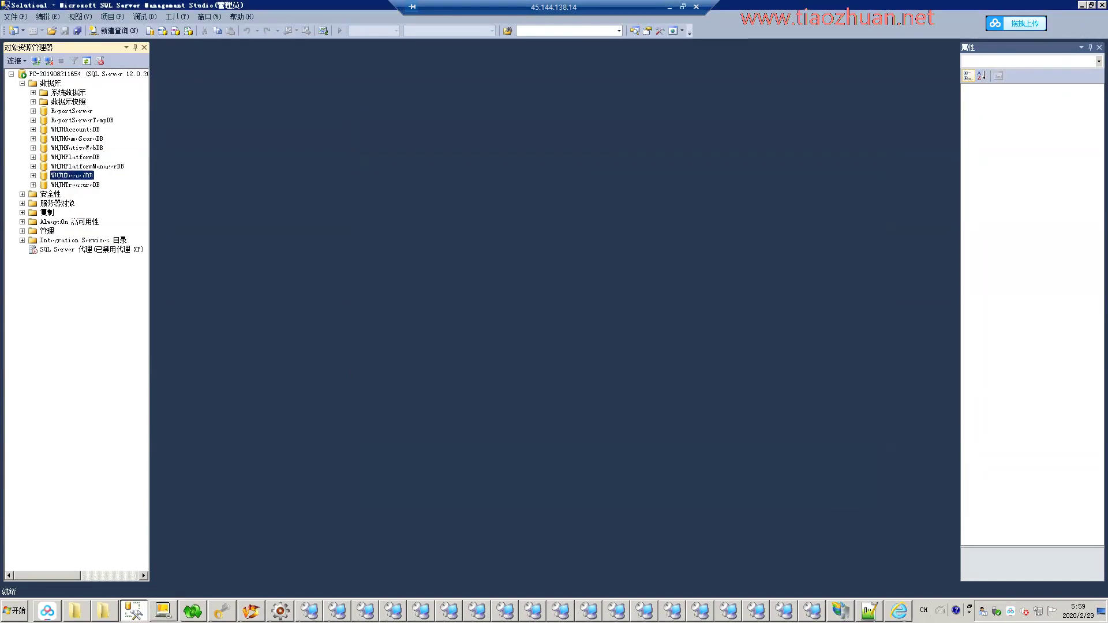
pyautogui.rightClick(55, 184)
pyautogui.moveTo(138, 235)
pyautogui.click(217, 299)
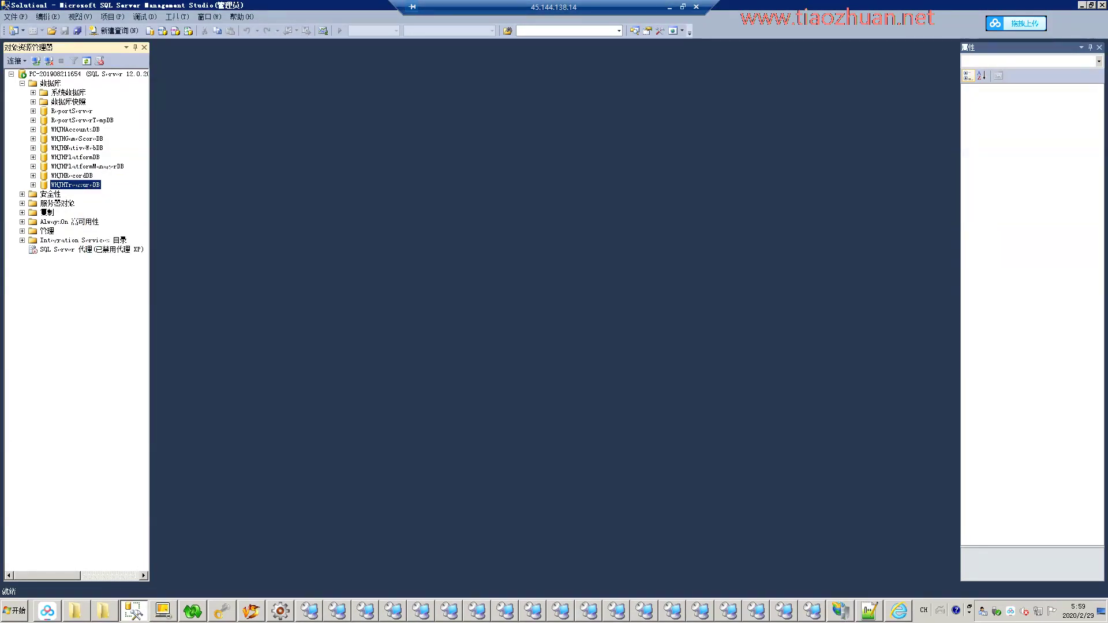
pyautogui.press('Return')
pyautogui.press('Return')
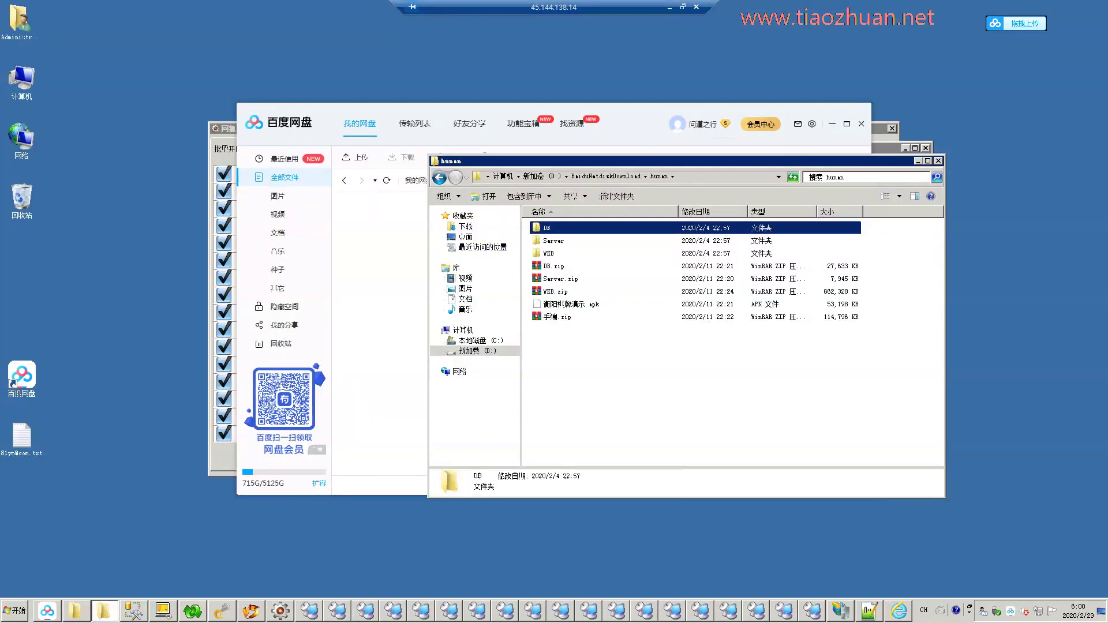
# Create a new folder named bak inside hunan.
pyautogui.rightClick(573, 347)
pyautogui.moveTo(635, 470)
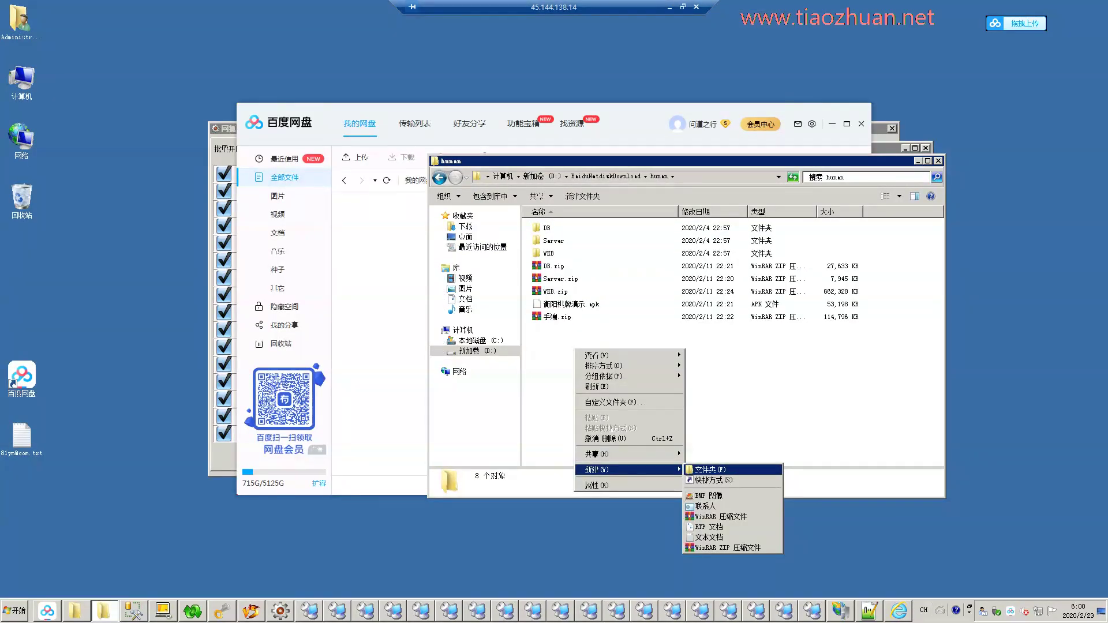
pyautogui.click(715, 470)
pyautogui.press('Return')
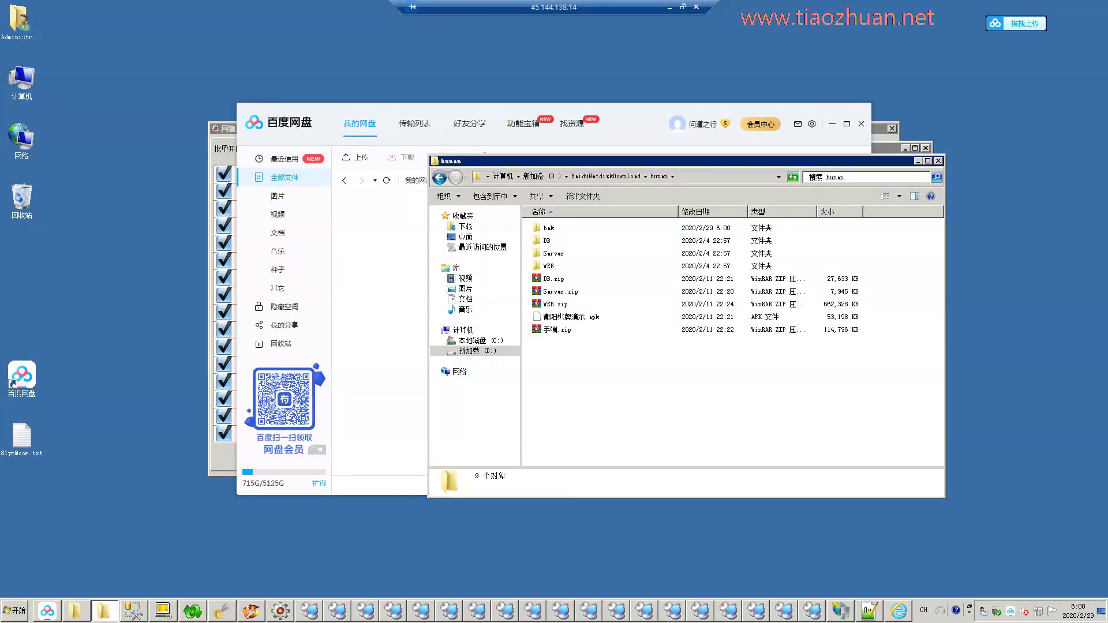
# Compress the seven .bak files in D:'s MSSQL12.MSSQLSERVER Backup folder into Backup.rar.
pyautogui.click(21, 80)
pyautogui.doubleClick(22, 81)
pyautogui.doubleClick(557, 248)
pyautogui.click(577, 278)
pyautogui.press('BackSpace')
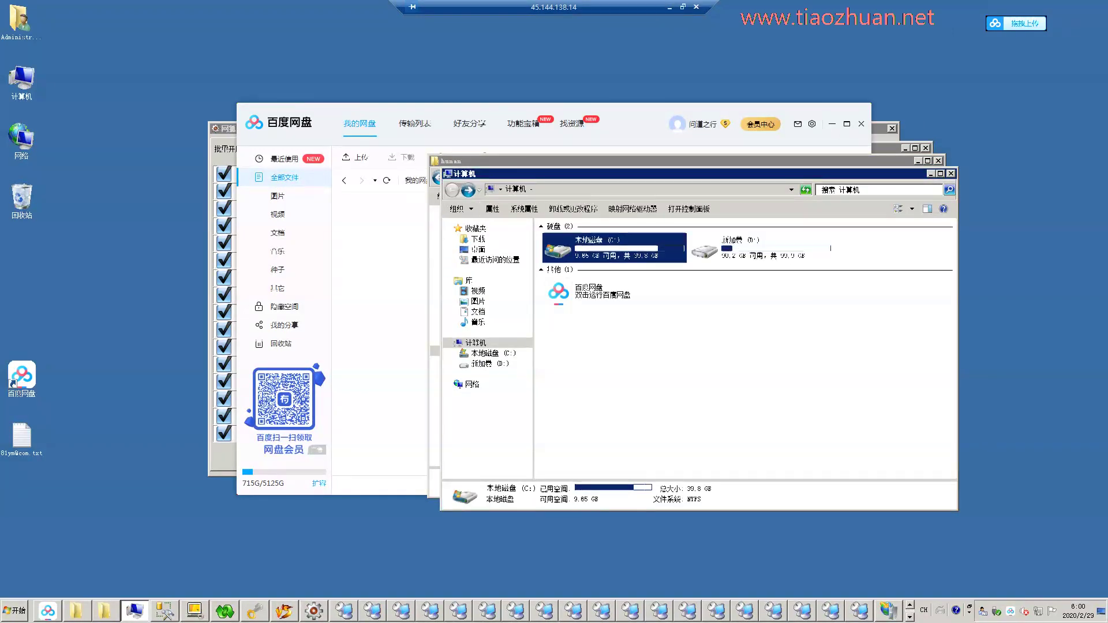
pyautogui.doubleClick(704, 248)
pyautogui.doubleClick(574, 250)
pyautogui.doubleClick(577, 240)
pyautogui.doubleClick(577, 281)
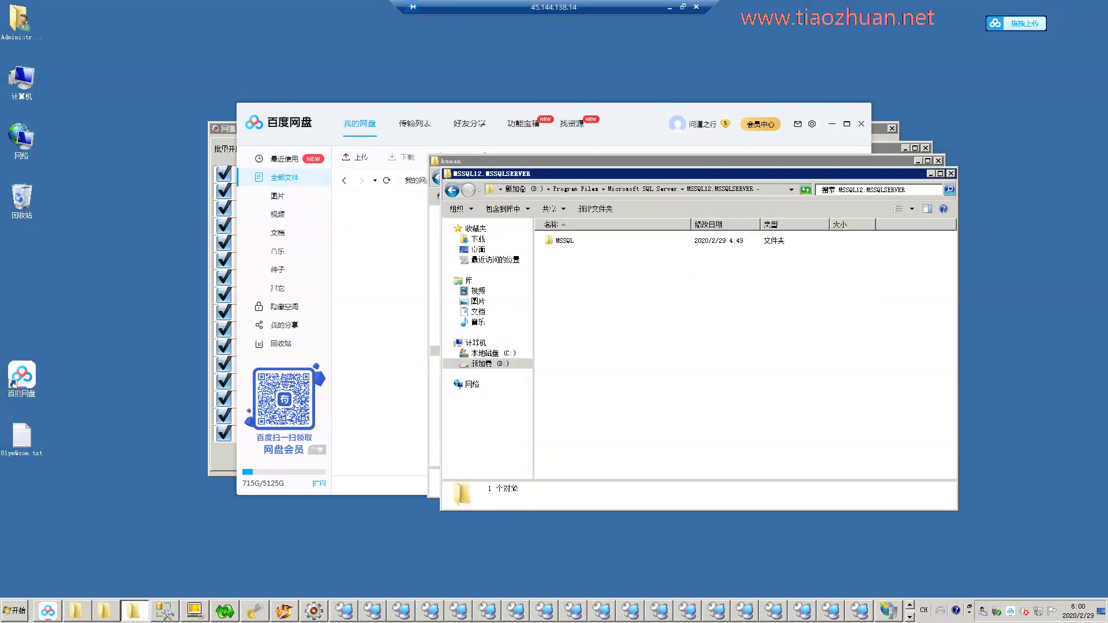
pyautogui.doubleClick(564, 240)
pyautogui.doubleClick(568, 240)
pyautogui.moveTo(697, 346); pyautogui.dragTo(577, 235)
pyautogui.rightClick(573, 256)
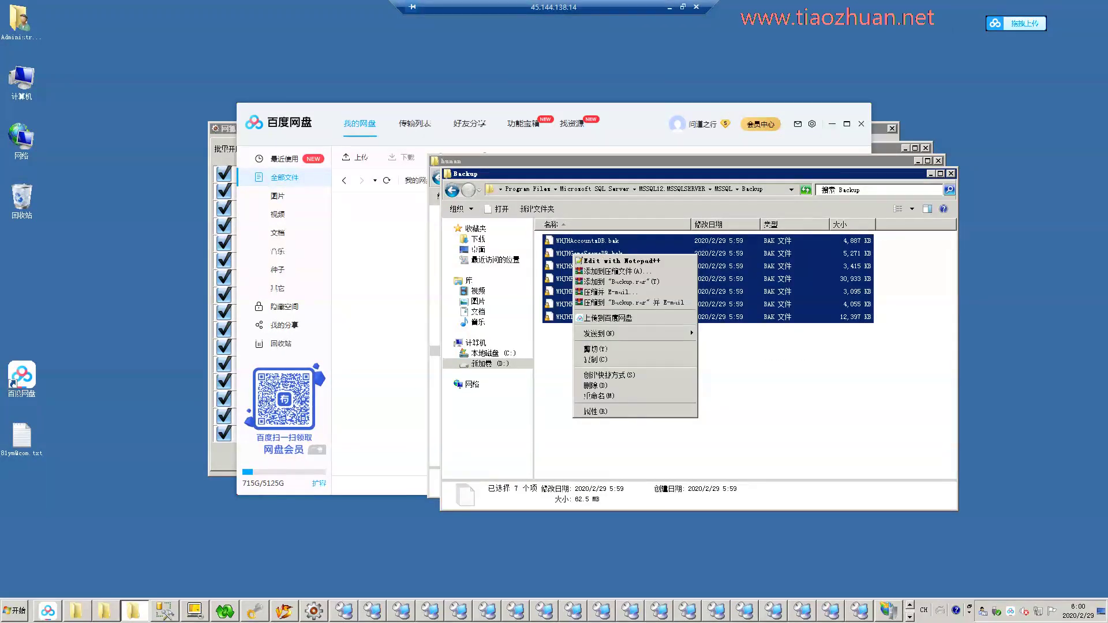
pyautogui.click(620, 281)
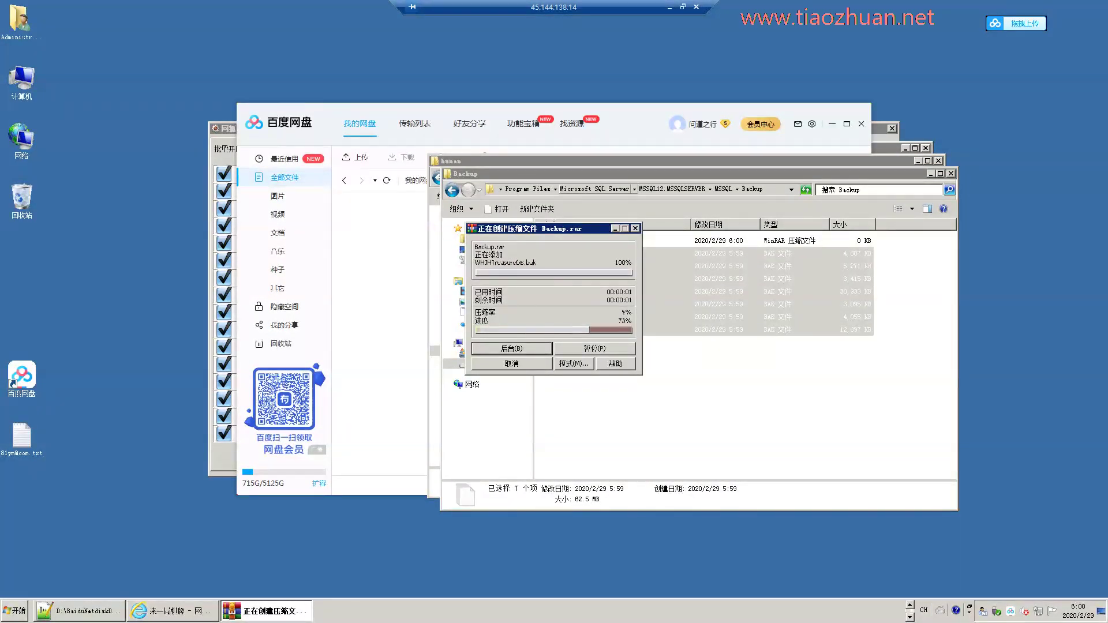
# Copy Backup.rar into the hunan folder.
pyautogui.rightClick(660, 238)
pyautogui.click(710, 379)
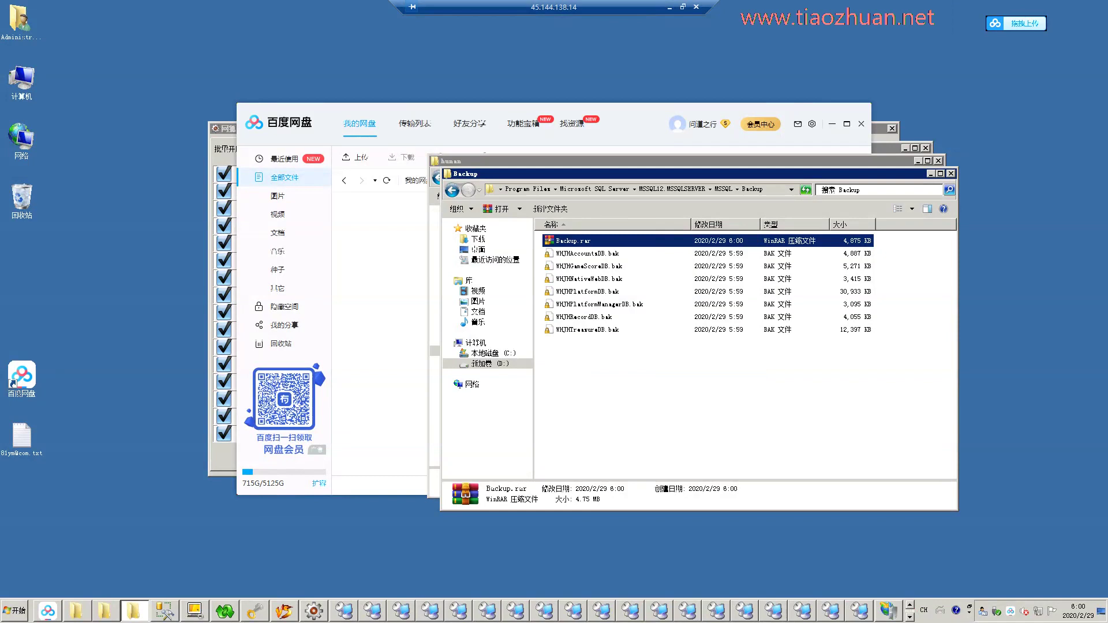
pyautogui.click(951, 173)
pyautogui.rightClick(613, 380)
pyautogui.click(634, 448)
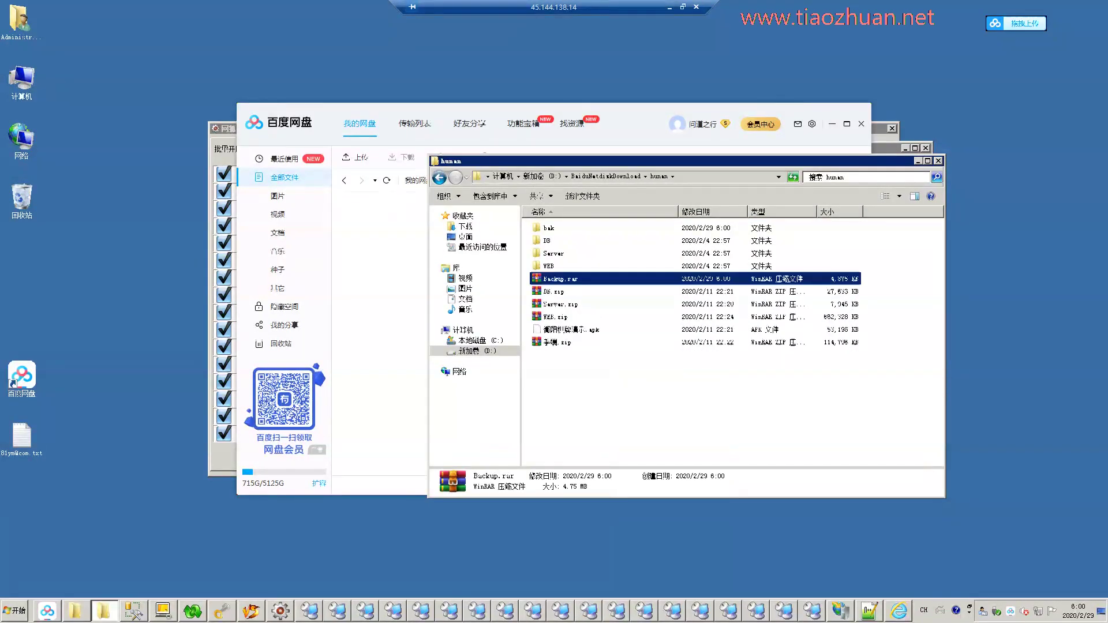
# Compress the 1_2创建链接服务器 .sql scripts into 1_2创建链接服务器.rar and copy it into hunan.
pyautogui.hotkey('alt', 'Tab')
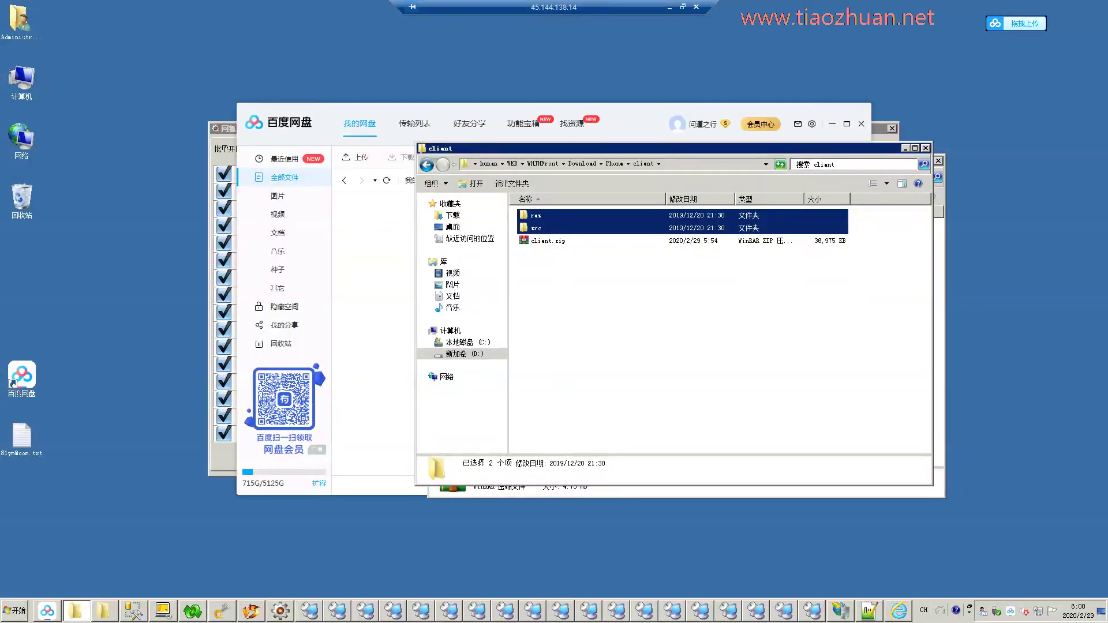
pyautogui.doubleClick(554, 265)
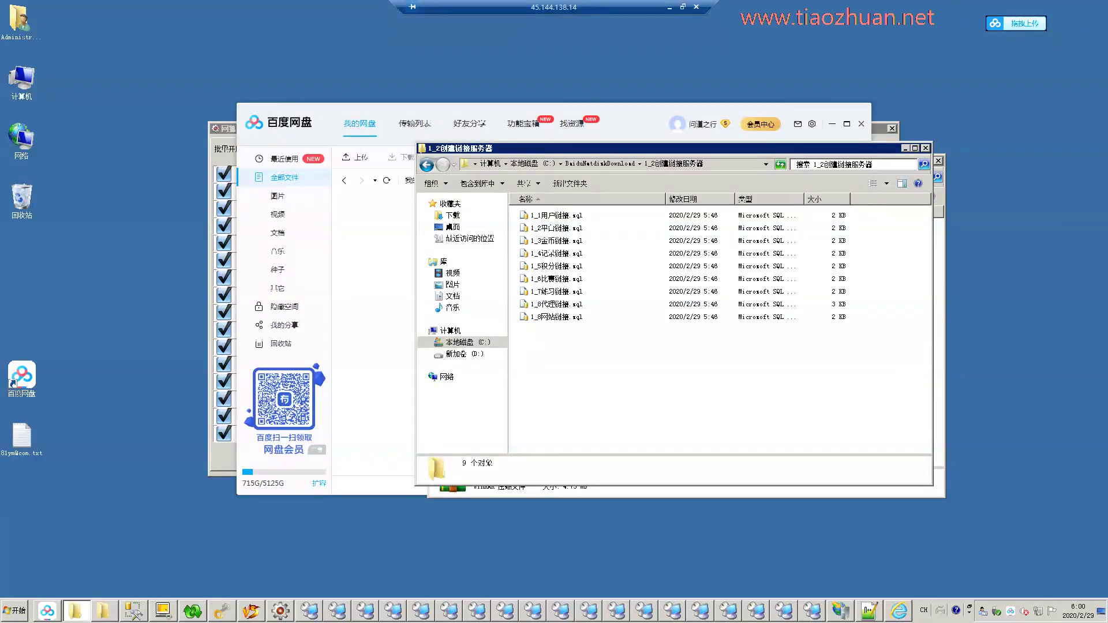
pyautogui.hotkey('ctrl', 'a')
pyautogui.rightClick(579, 232)
pyautogui.click(646, 280)
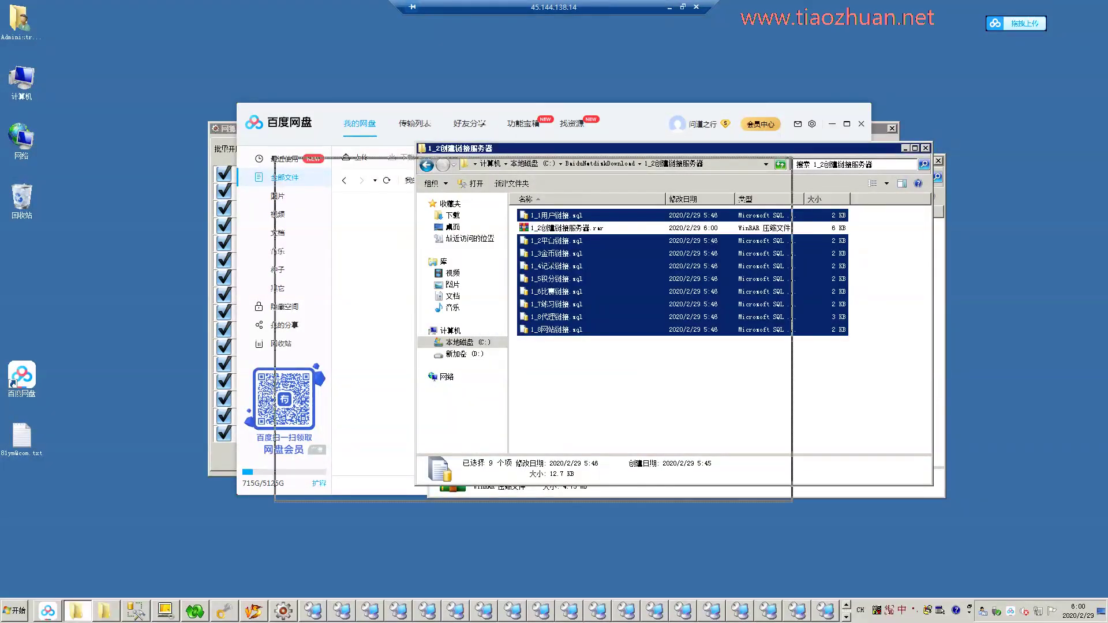
pyautogui.moveTo(577, 149); pyautogui.dragTo(124, 181)
pyautogui.click(111, 261)
pyautogui.rightClick(110, 260)
pyautogui.click(173, 401)
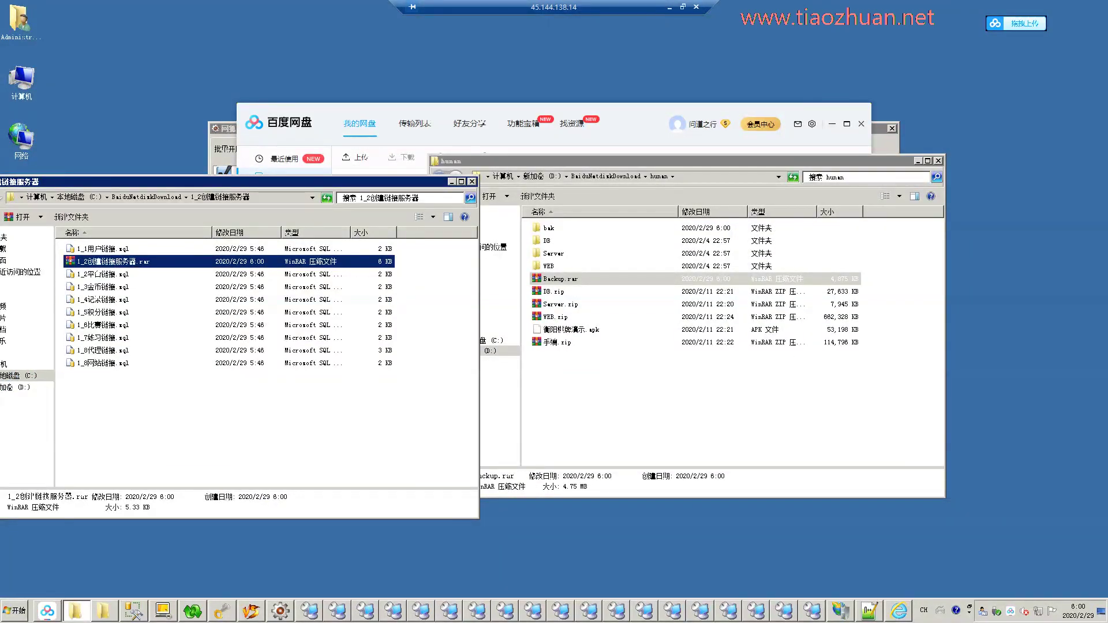
pyautogui.rightClick(625, 390)
pyautogui.click(646, 457)
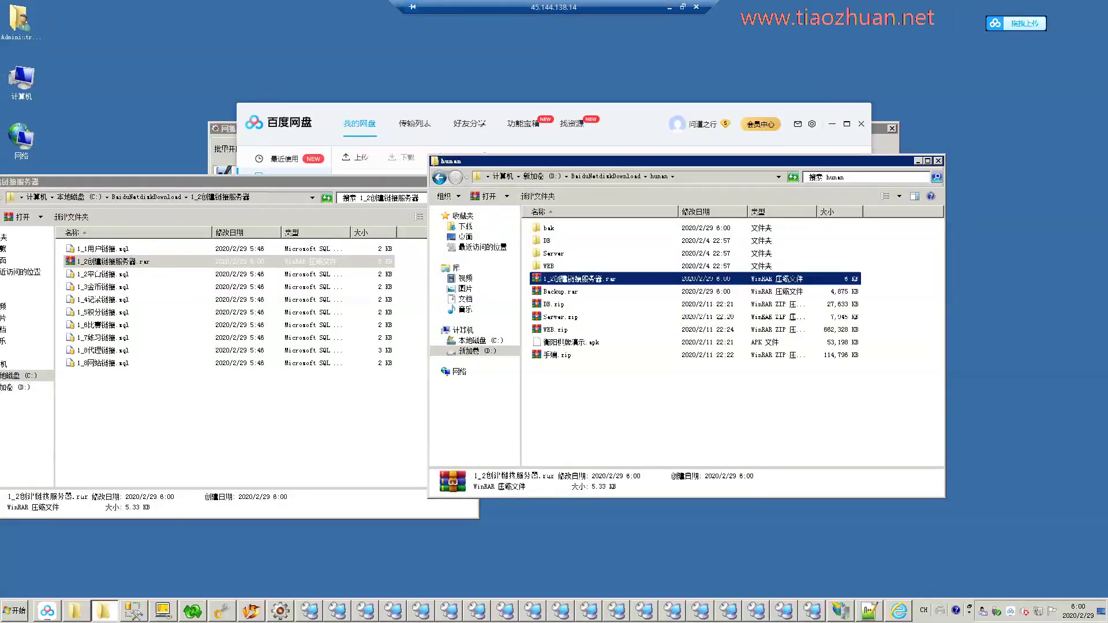
# Delete DB.zip and Server.zip from the hunan folder.
pyautogui.click(557, 317)
pyautogui.keyDown('shift'); pyautogui.click(554, 304); pyautogui.keyUp('shift')
pyautogui.press('Delete')
pyautogui.click(597, 314)
# Pack the six items from Server to 手游.zip into hunan.rar.
pyautogui.moveTo(654, 351); pyautogui.dragTo(593, 324)
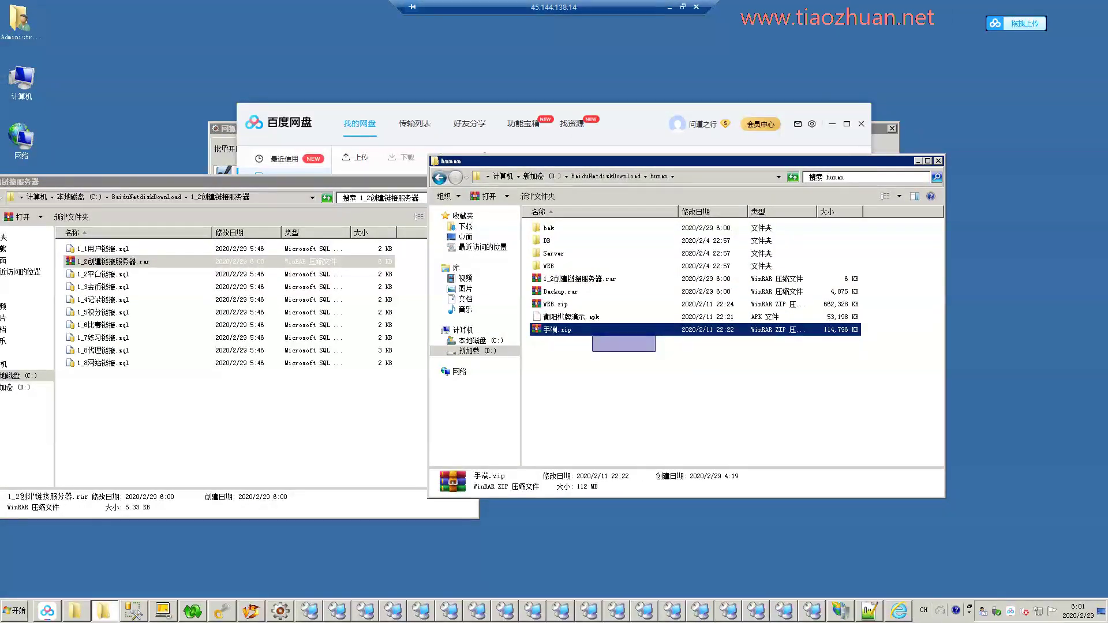
pyautogui.click(555, 304)
pyautogui.moveTo(651, 349); pyautogui.dragTo(560, 255)
pyautogui.rightClick(559, 255)
pyautogui.click(603, 313)
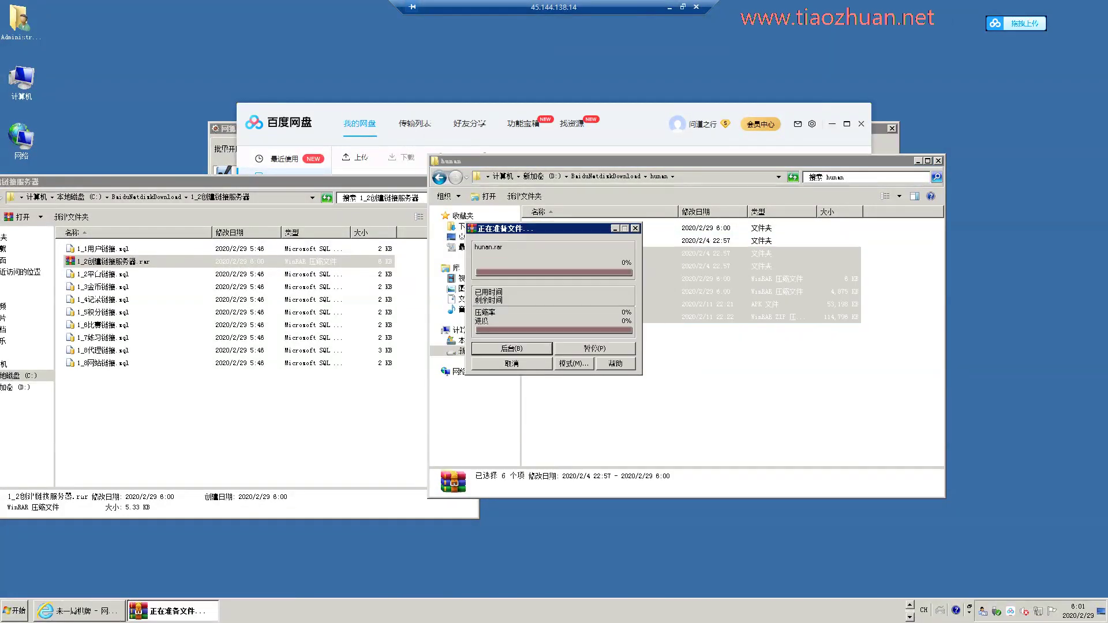
# Add the note '直接服务器打包。' to the Notepad notes.
pyautogui.press('ctrl+alt+Pause')
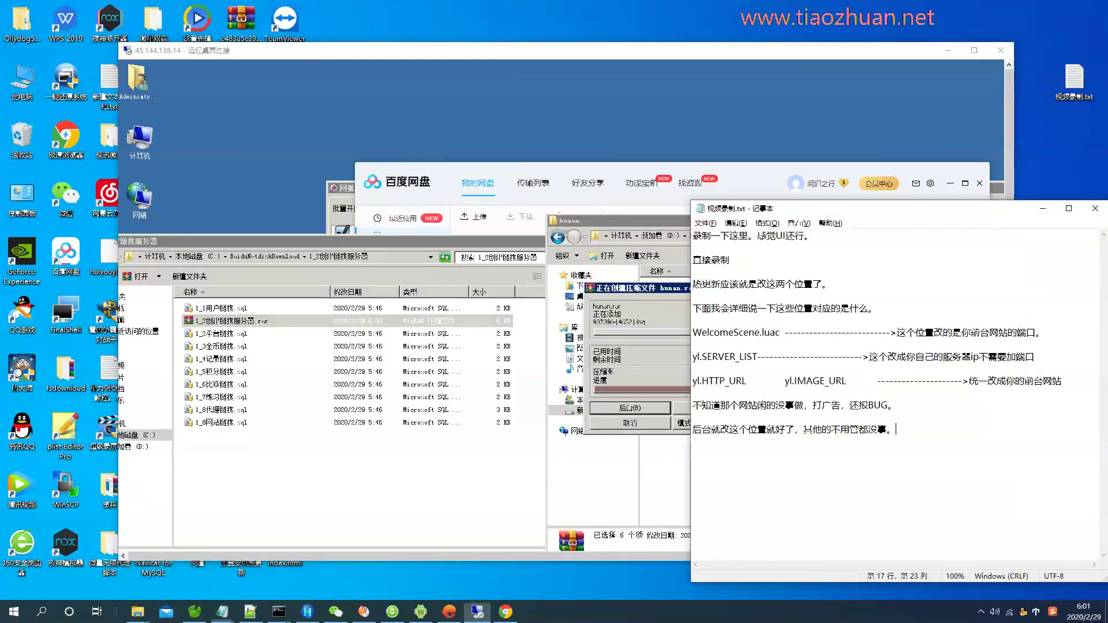
pyautogui.write('zhijie')
pyautogui.press('space')
pyautogui.write('fuwuw')
pyautogui.press('space')
pyautogui.write('dabao')
pyautogui.press('space')
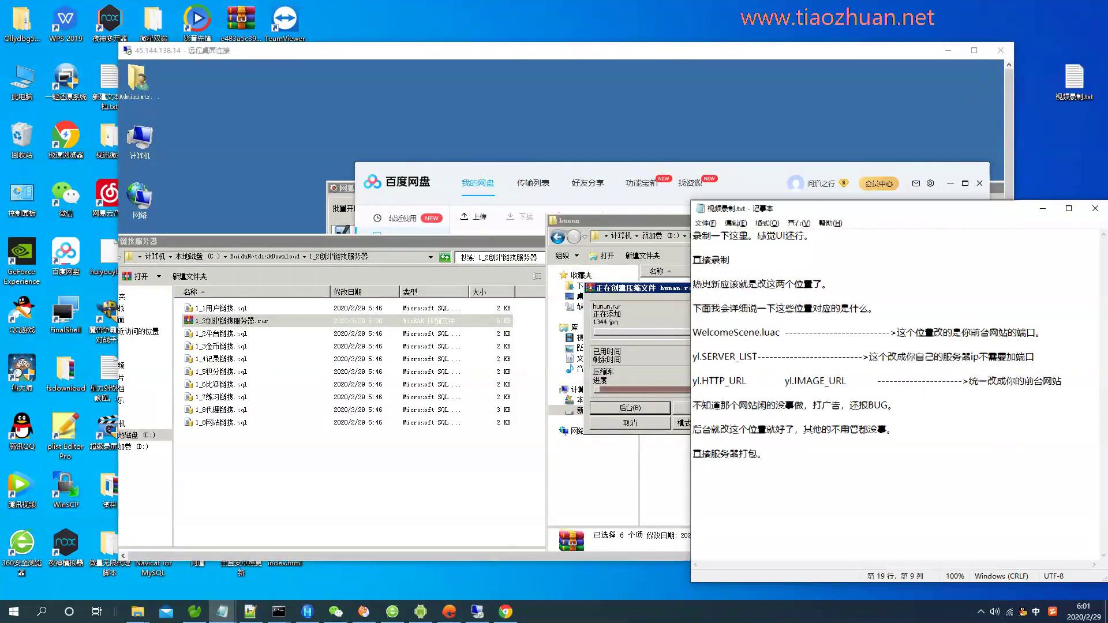
# Select 衡阳棋牌演示.apk, note that the client is uploaded first, and open Baidu Netdisk.
pyautogui.hotkey('alt', 'Tab')
pyautogui.click(686, 377)
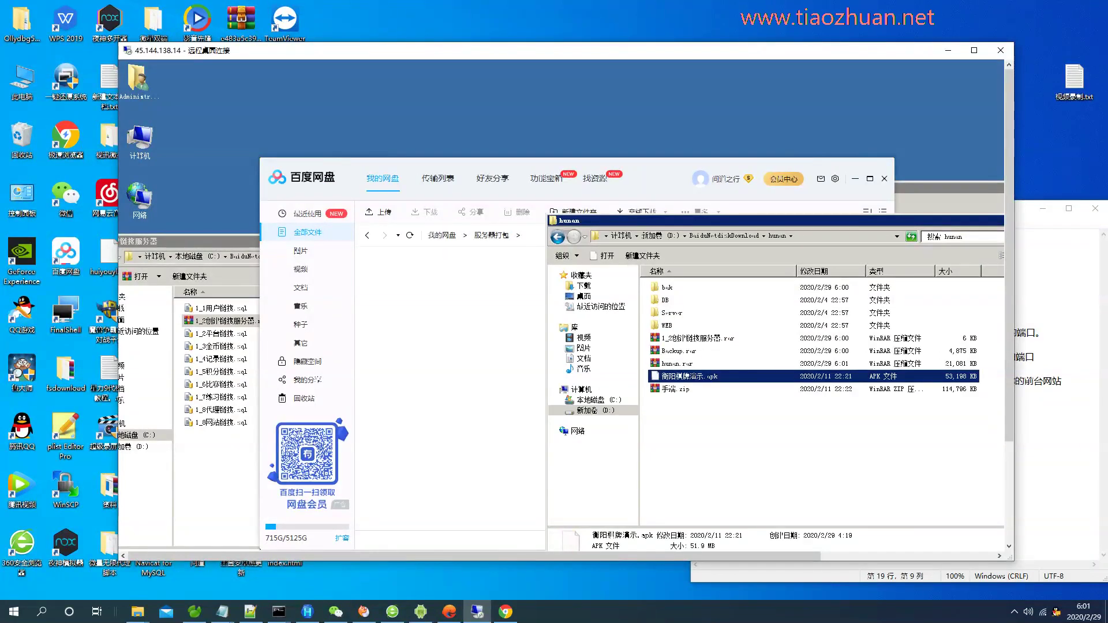
pyautogui.hotkey('alt', 'Tab')
pyautogui.write('先上传y')
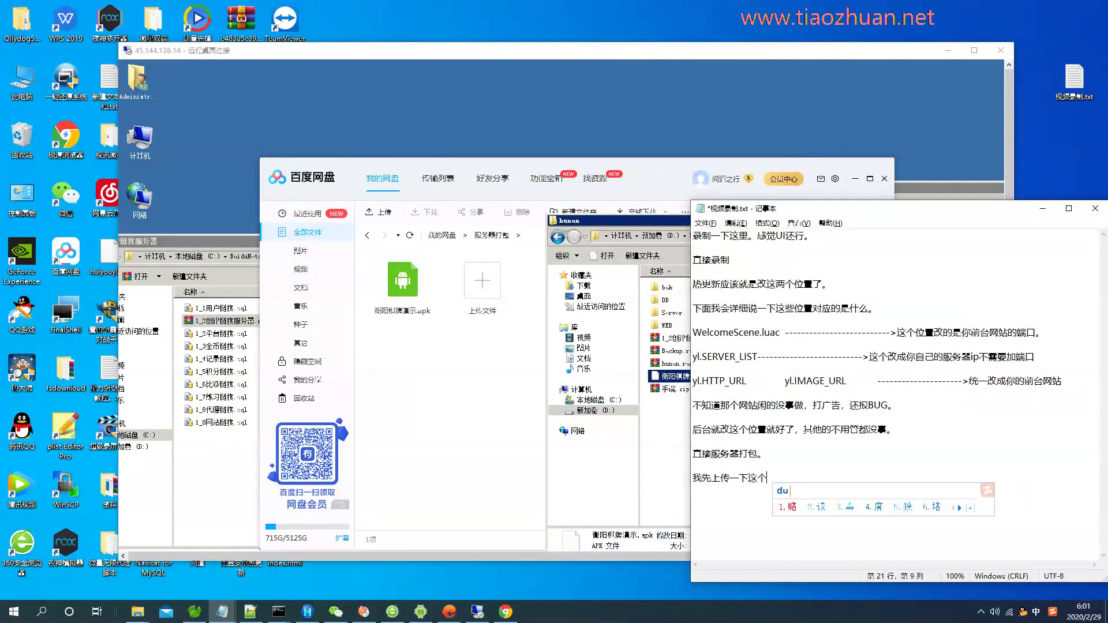
pyautogui.write('anhou zhi')
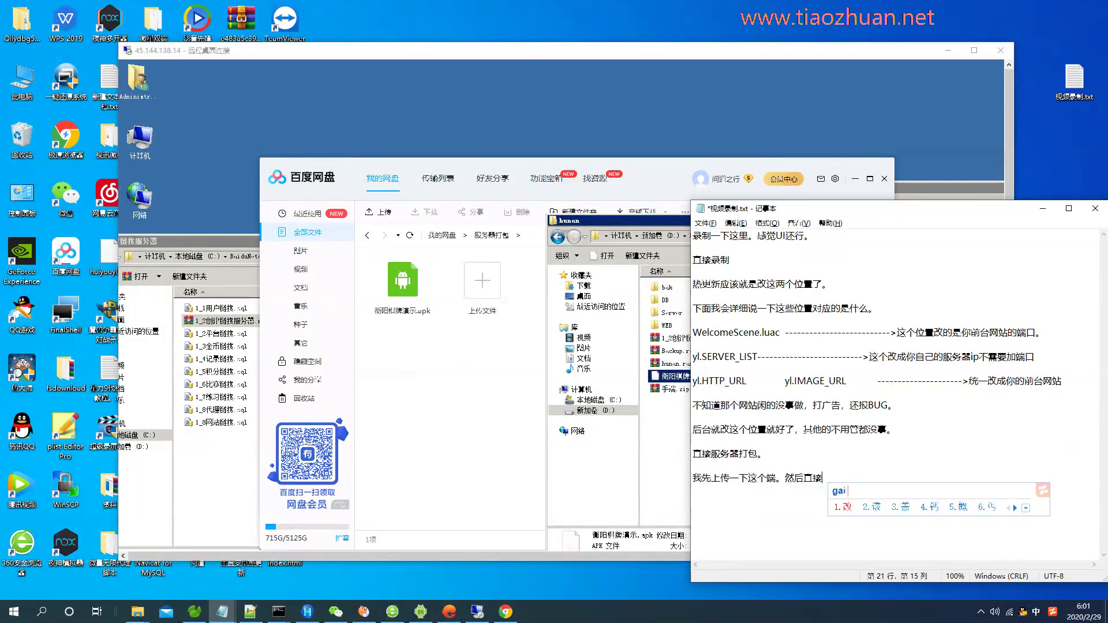
pyautogui.click(981, 612)
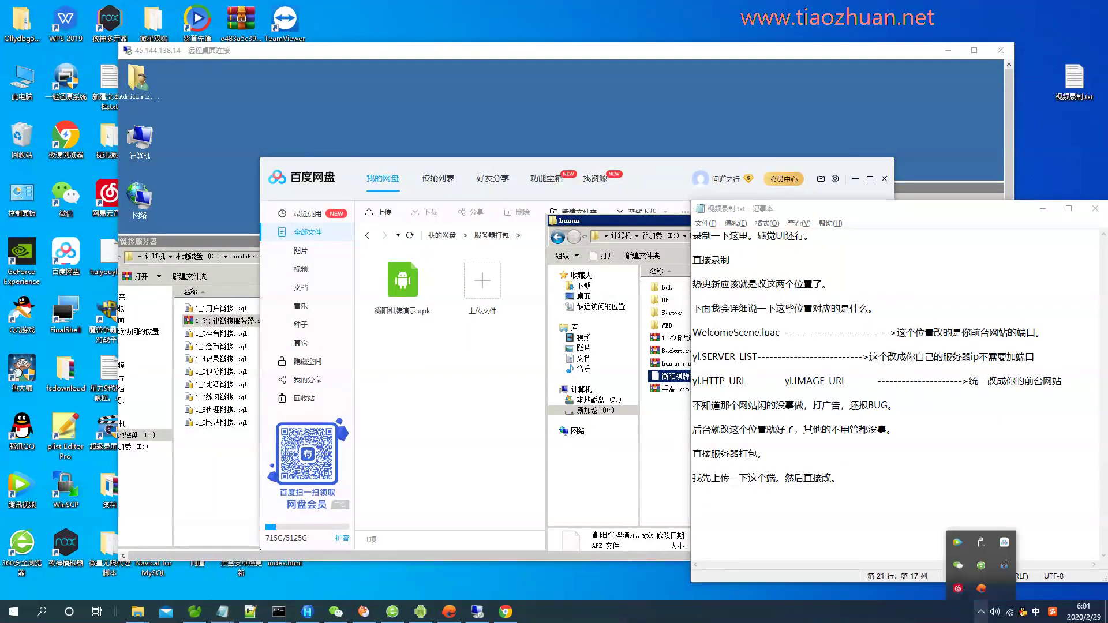
pyautogui.click(1004, 543)
# Download the uploaded game APK from Baidu Netdisk's 服务器打包 folder.
pyautogui.scroll(10, 678, 167)
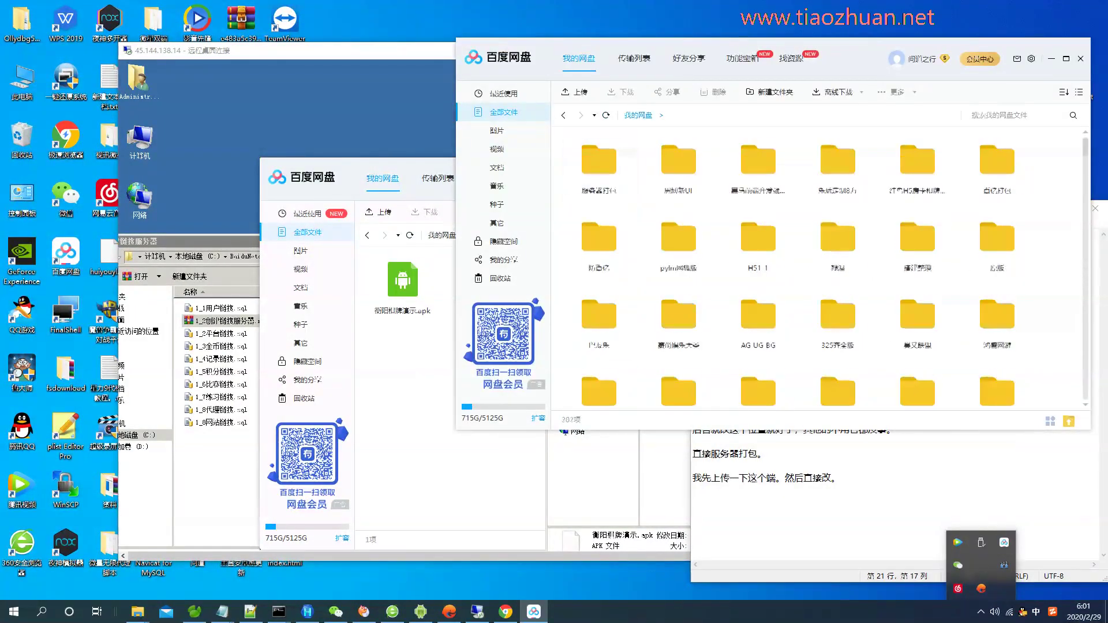
pyautogui.doubleClick(678, 315)
pyautogui.rightClick(576, 173)
pyautogui.click(658, 191)
pyautogui.press('Return')
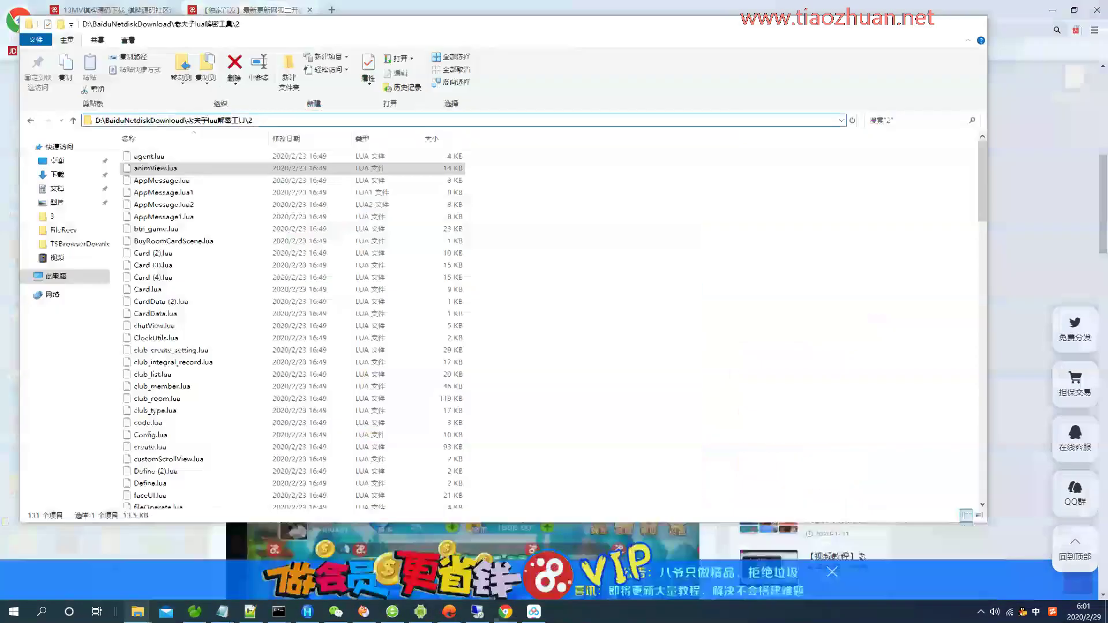
# Launch Android Killer from the AndroidKiller_v1.3.1 folder in BaiduNetdiskDownload.
pyautogui.hotkey('alt', 'Up')
pyautogui.hotkey('alt', 'Up')
pyautogui.doubleClick(162, 156)
pyautogui.click(162, 216)
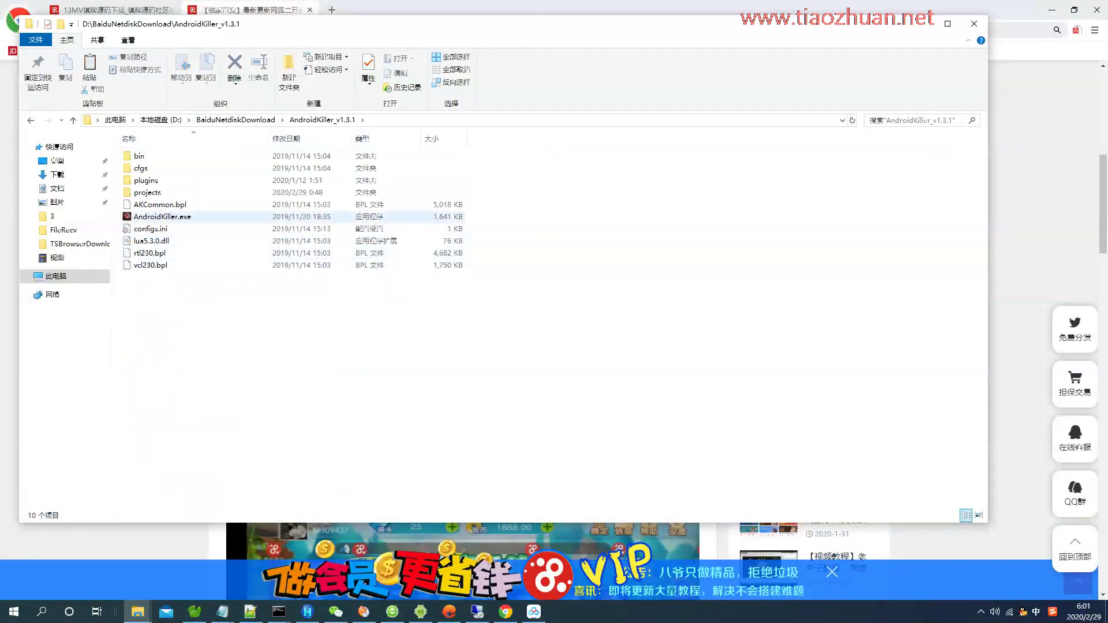
pyautogui.press('Return')
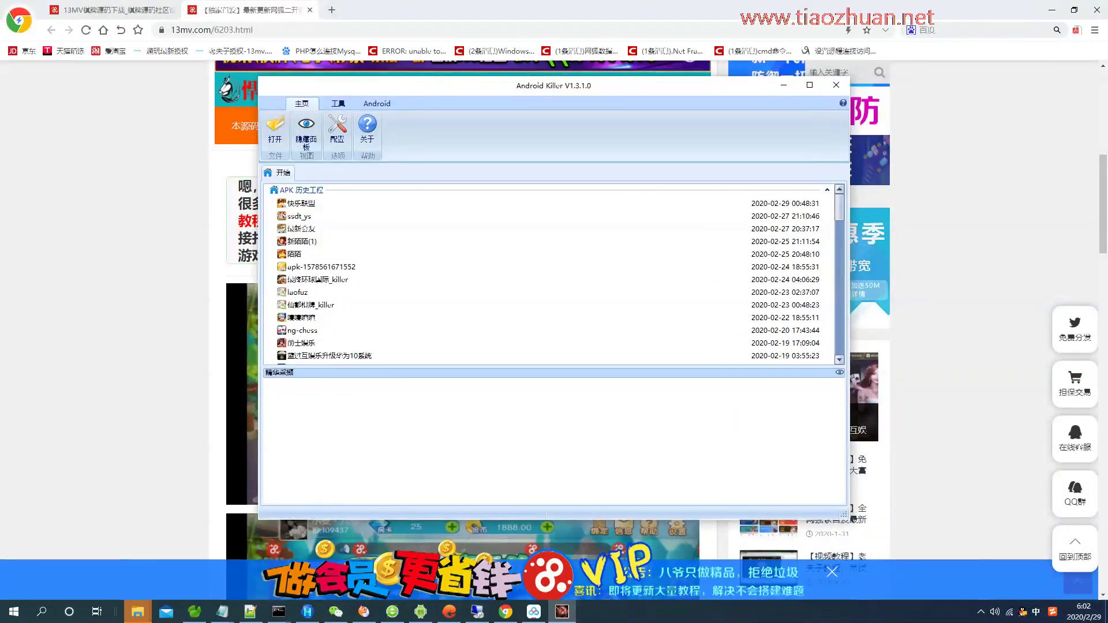
# Decompile 衡阳棋牌演示(1).apk in Android Killer and open its assets folder on disk.
pyautogui.moveTo(137, 611)
pyautogui.click(1038, 563)
pyautogui.moveTo(733, 495); pyautogui.dragTo(577, 427)
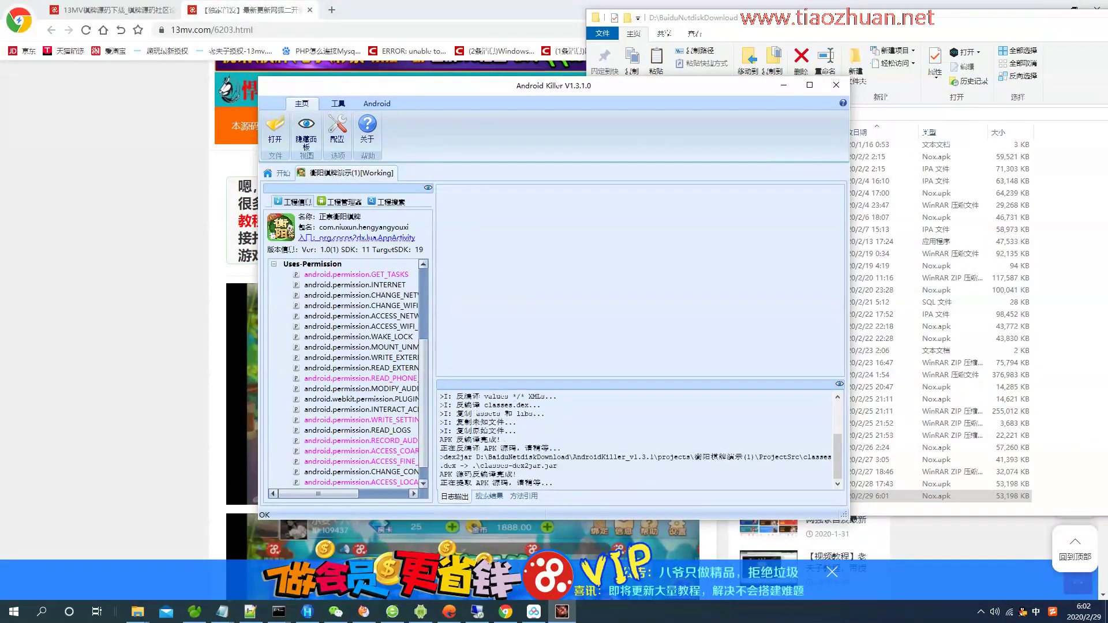
pyautogui.press('Return')
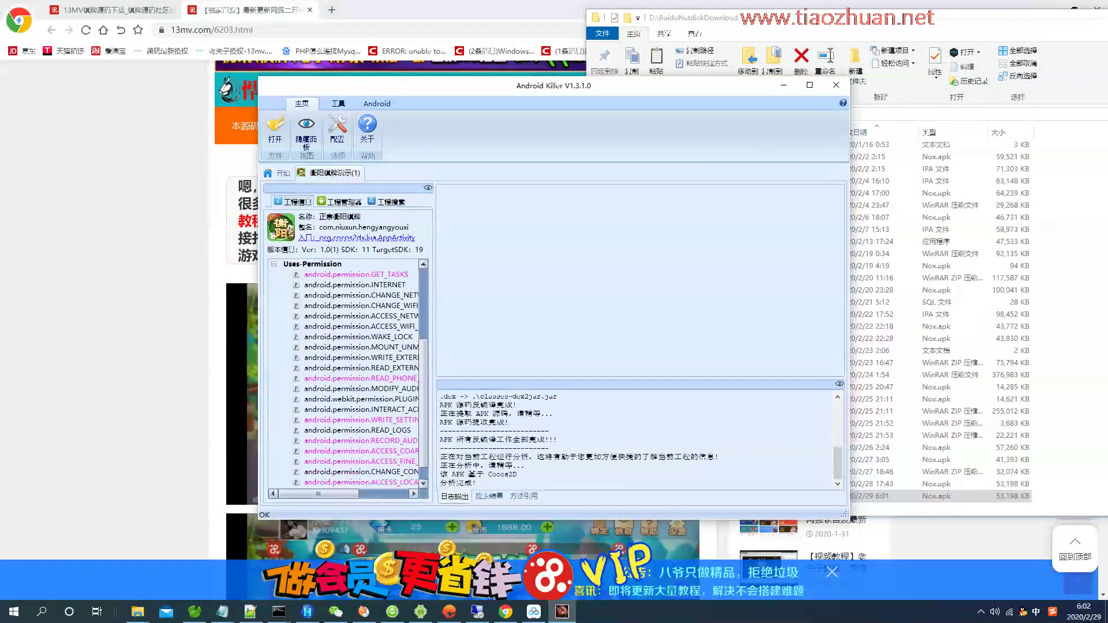
pyautogui.rightClick(301, 231)
pyautogui.click(419, 272)
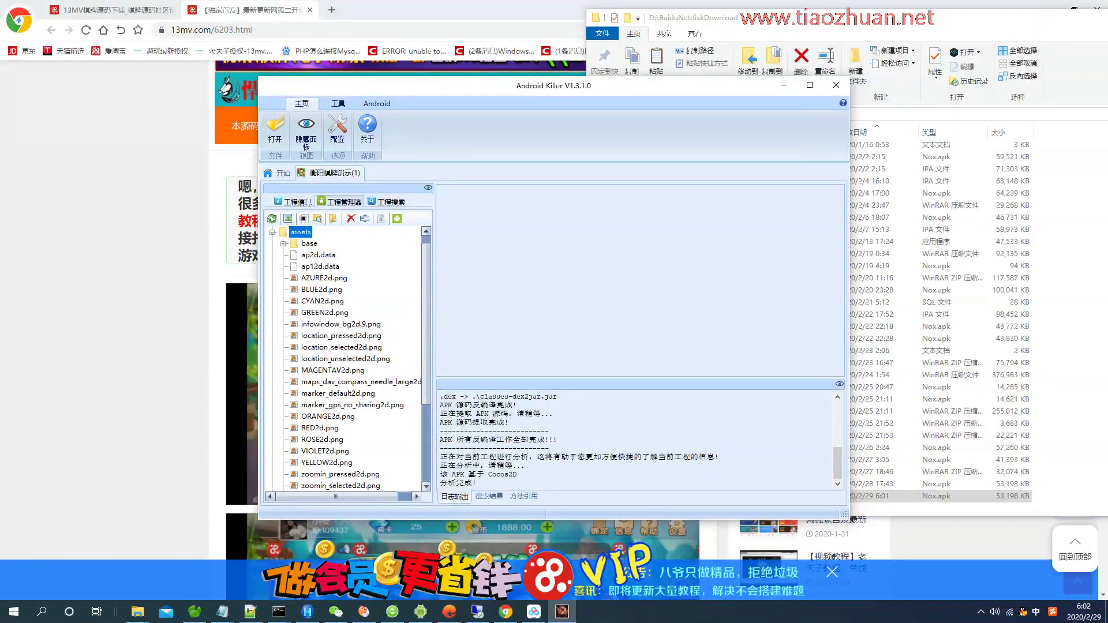
# Find the project's local WelcomeScene.luac by searching 'W' in the assets folder.
pyautogui.press('Return')
pyautogui.press('Return')
pyautogui.hotkey('ctrl', 'f')
pyautogui.write('W')
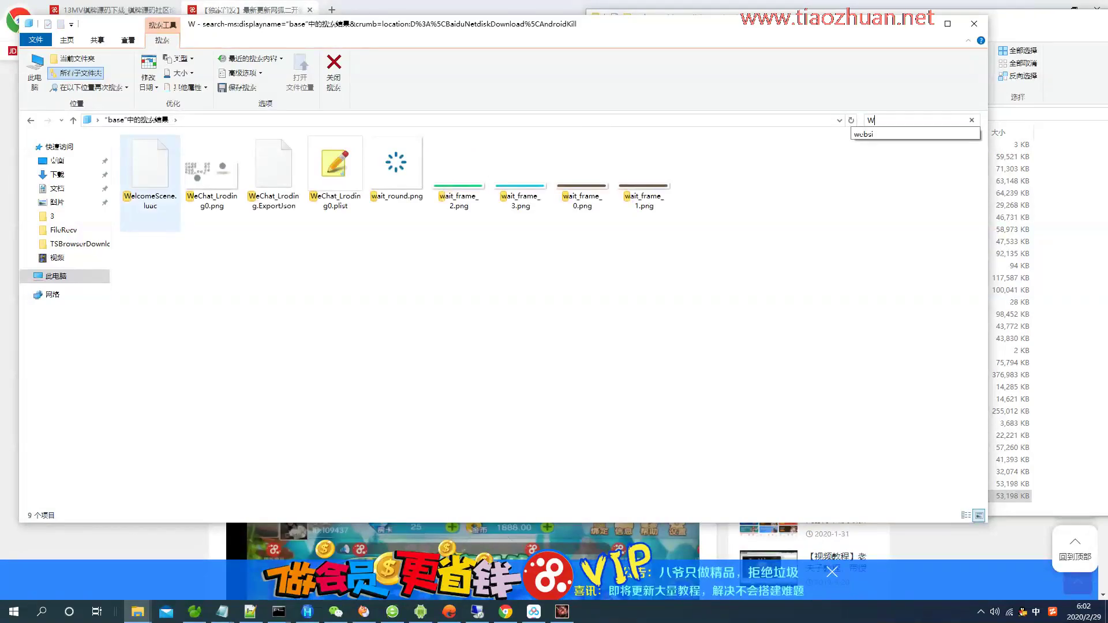
pyautogui.rightClick(142, 180)
pyautogui.click(196, 205)
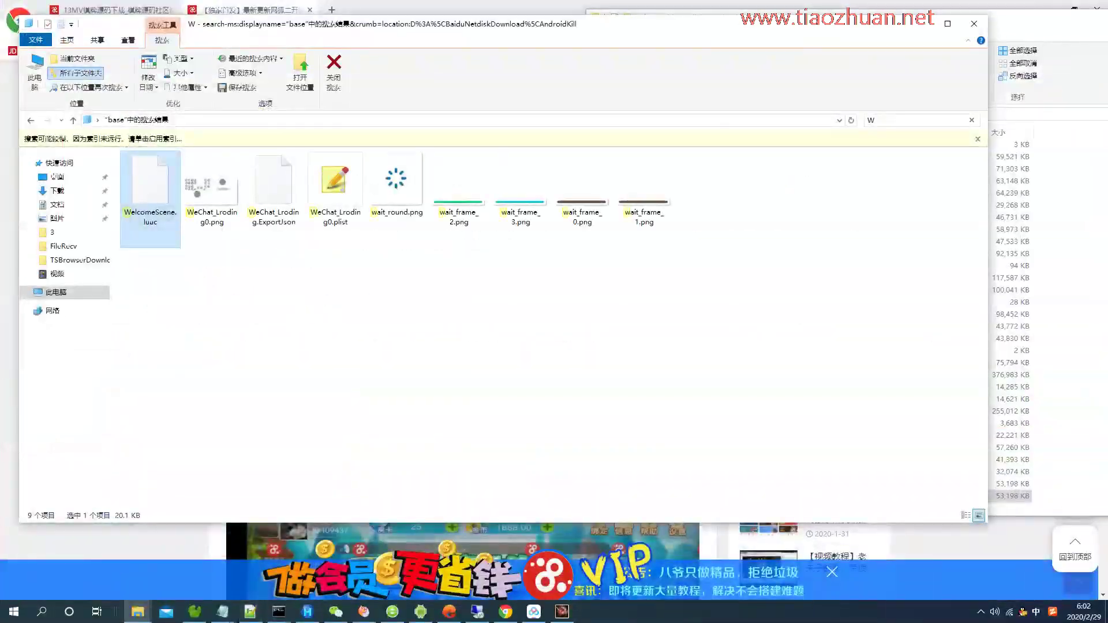
pyautogui.rightClick(151, 169)
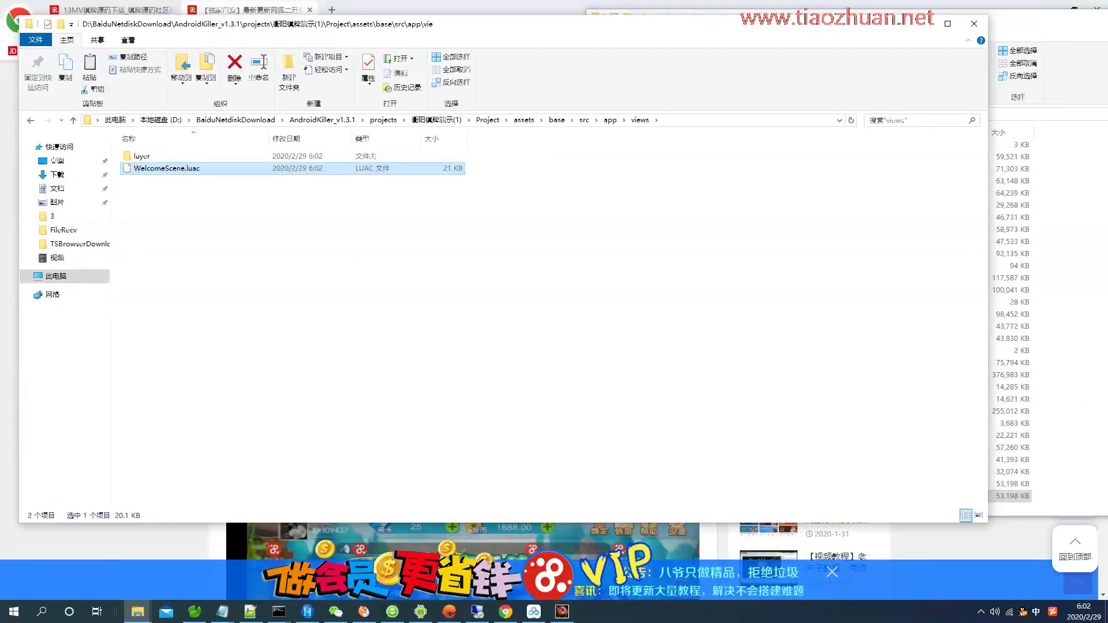
# Append 'wenj s j ,zhijie kn de.' to the end of the notes document.
pyautogui.click(222, 612)
pyautogui.click(294, 534)
pyautogui.write('wenj s j')
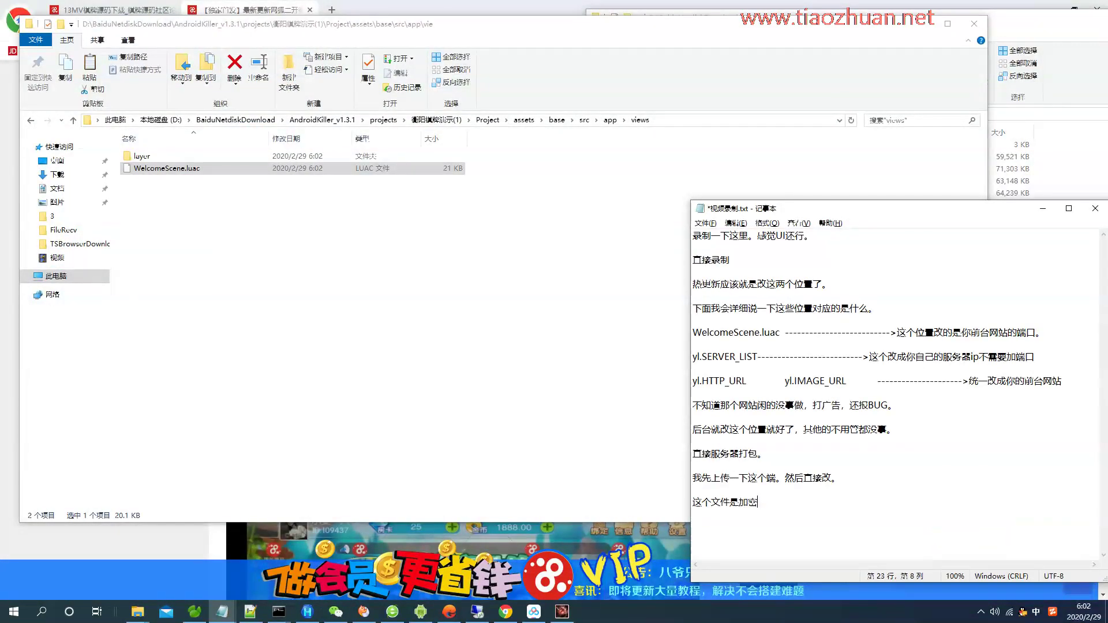
pyautogui.write(' ,zhijie k')
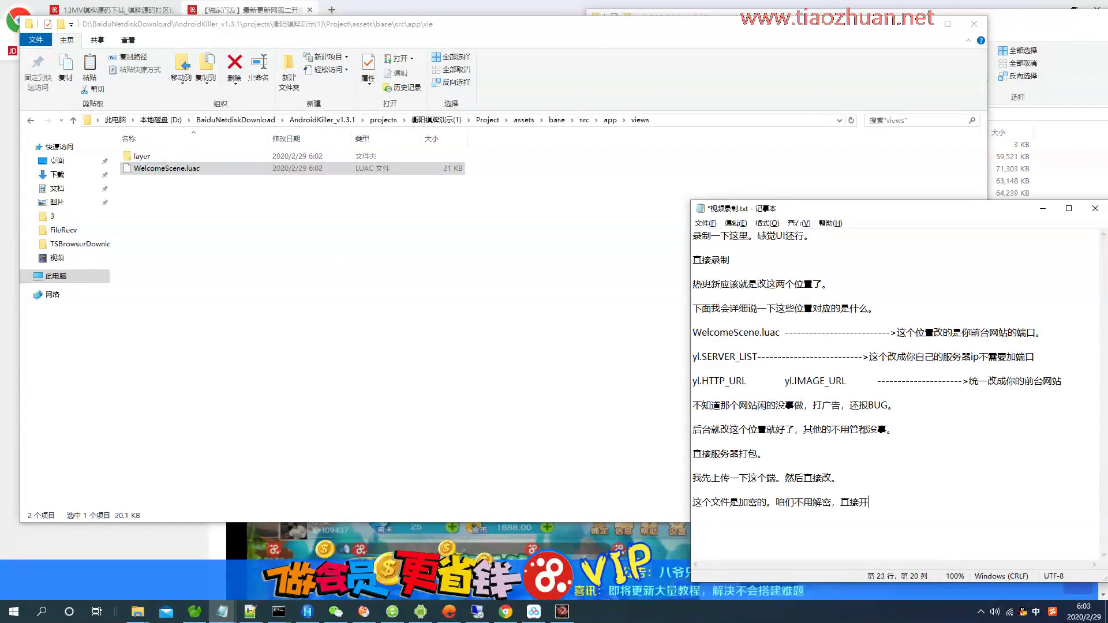
pyautogui.write('n de.')
# Copy the server's WelcomeScene.luac from WEB\WHJHFront\Download\Phone\base on the remote desktop.
pyautogui.click(477, 611)
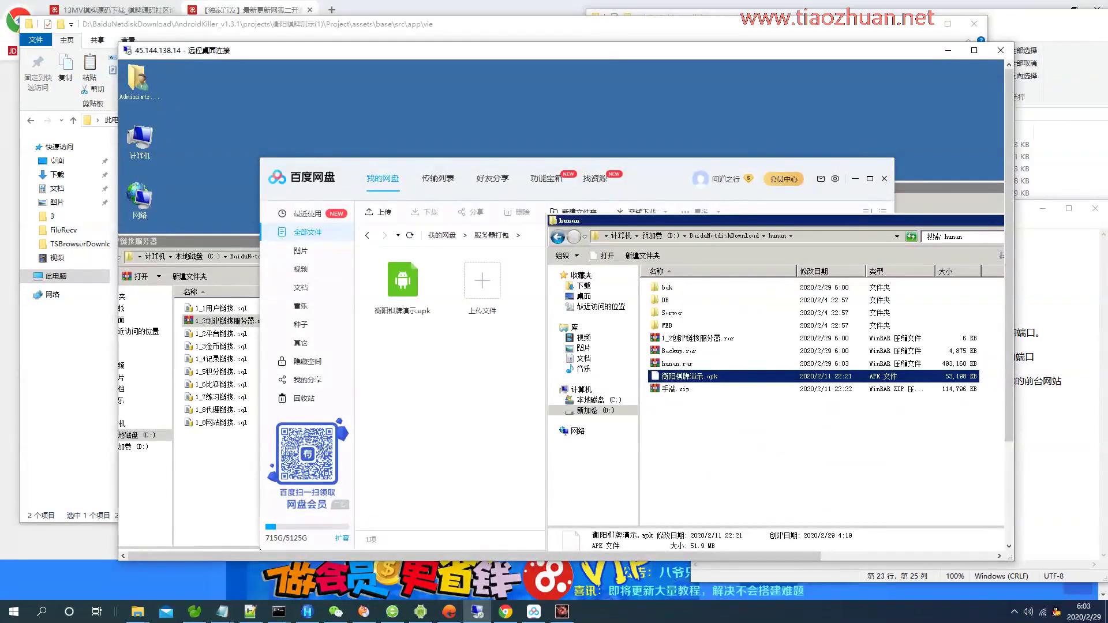
pyautogui.click(666, 325)
pyautogui.doubleClick(667, 325)
pyautogui.doubleClick(669, 299)
pyautogui.doubleClick(669, 325)
pyautogui.doubleClick(669, 287)
pyautogui.doubleClick(666, 287)
pyautogui.click(957, 236)
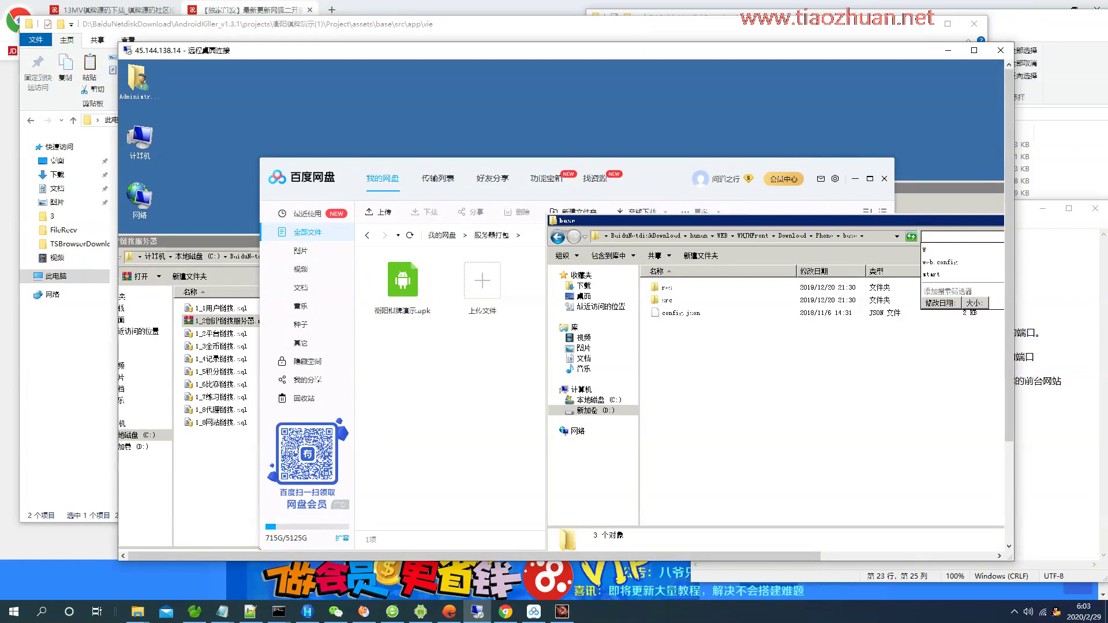
pyautogui.write('W')
pyautogui.rightClick(710, 288)
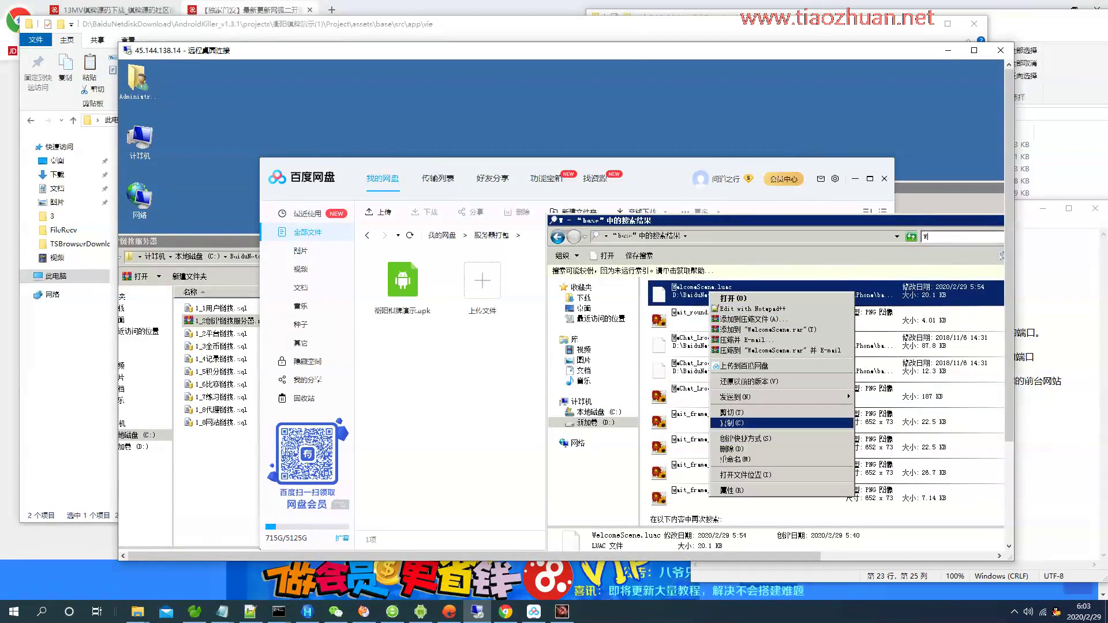
pyautogui.click(750, 423)
# Rename the local file to WelcomeScene1.luac and paste the server's WelcomeScene.luac into views.
pyautogui.click(947, 51)
pyautogui.rightClick(259, 168)
pyautogui.click(294, 409)
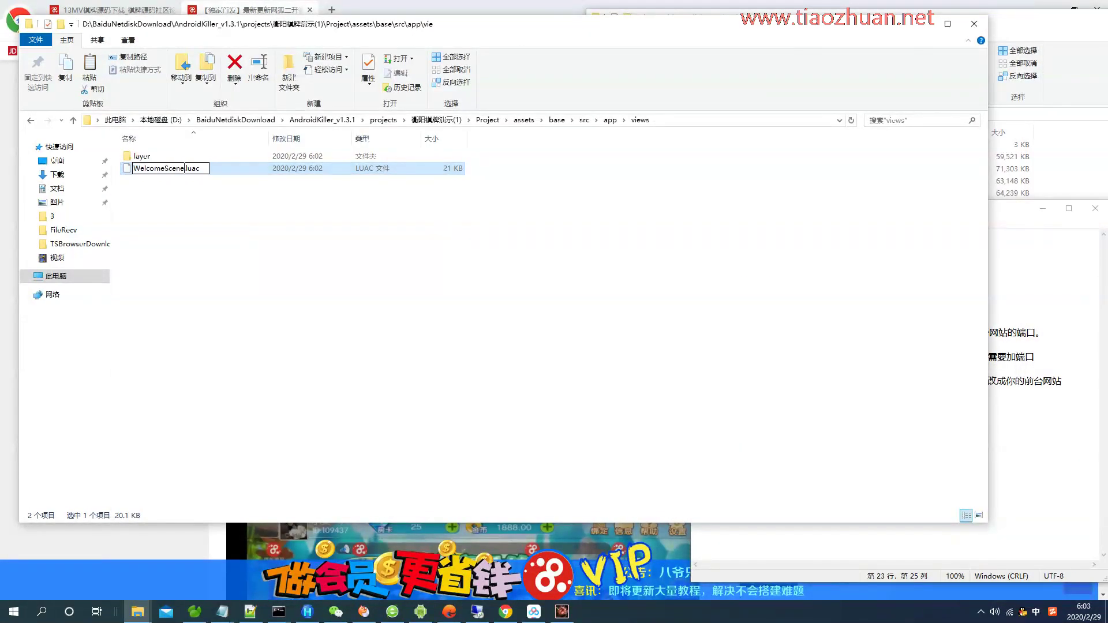
pyautogui.write('1')
pyautogui.press('Return')
pyautogui.rightClick(316, 342)
pyautogui.click(346, 424)
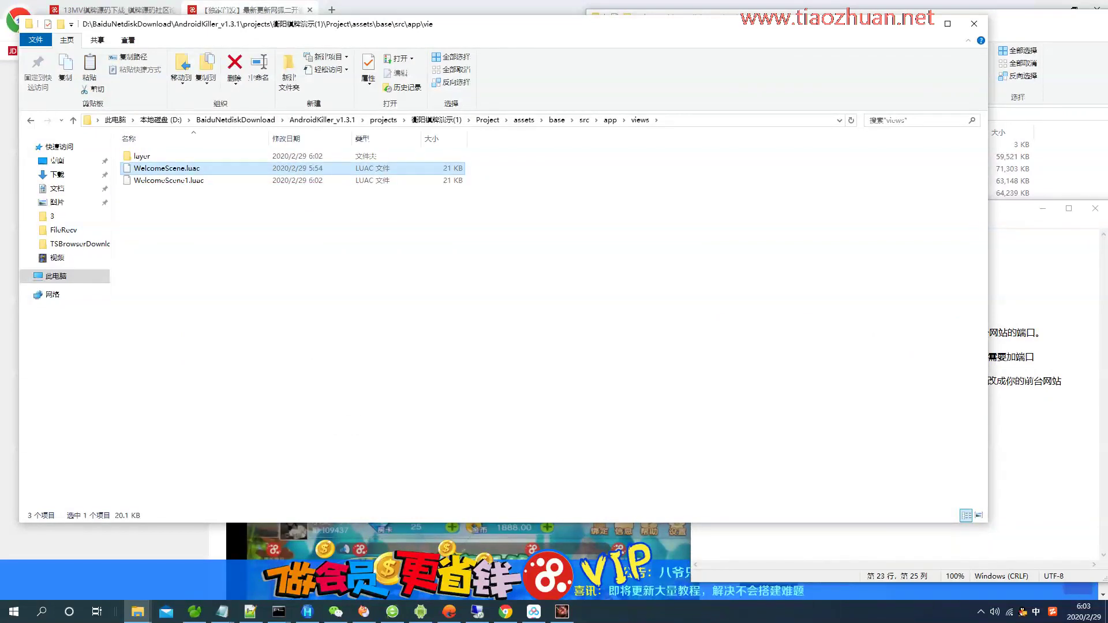
# Compile the modified project into an APK and note '就改这个we文件，然后直接fe封装，就完事了'.
pyautogui.click(487, 119)
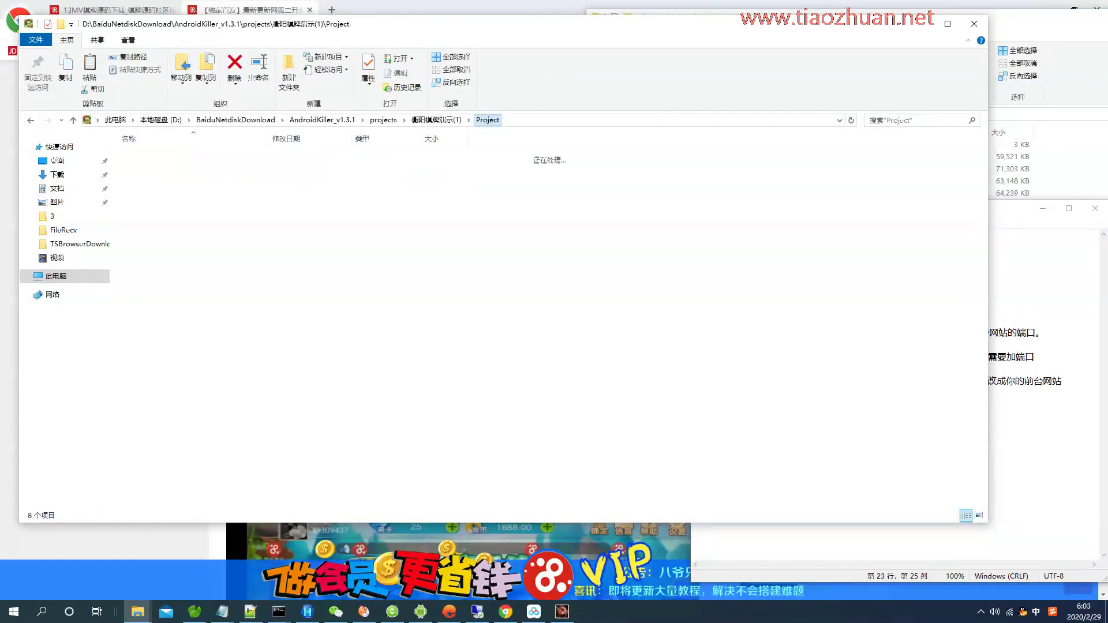
pyautogui.hotkey('alt', 'Tab')
pyautogui.click(275, 130)
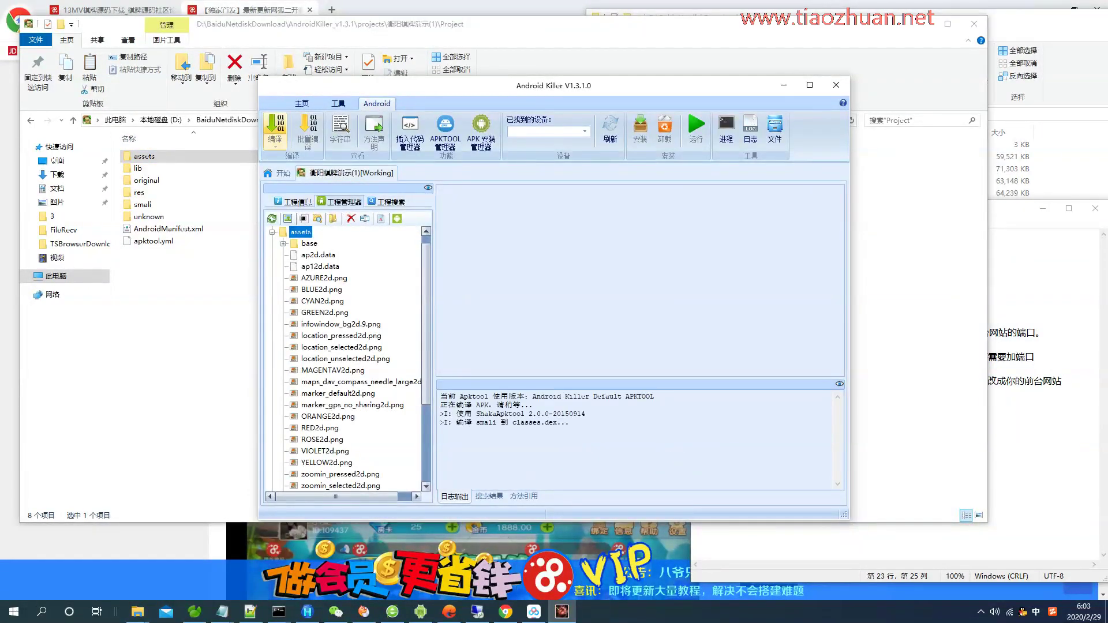
pyautogui.hotkey('alt', 'Tab')
pyautogui.write('就改')
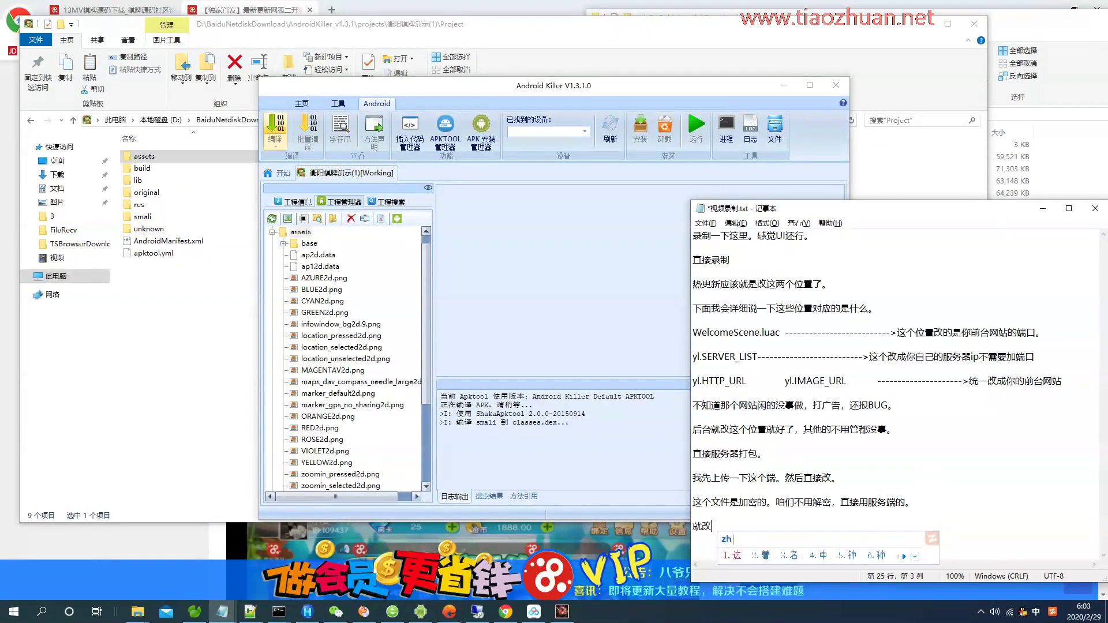
pyautogui.write('这个we文件，然后')
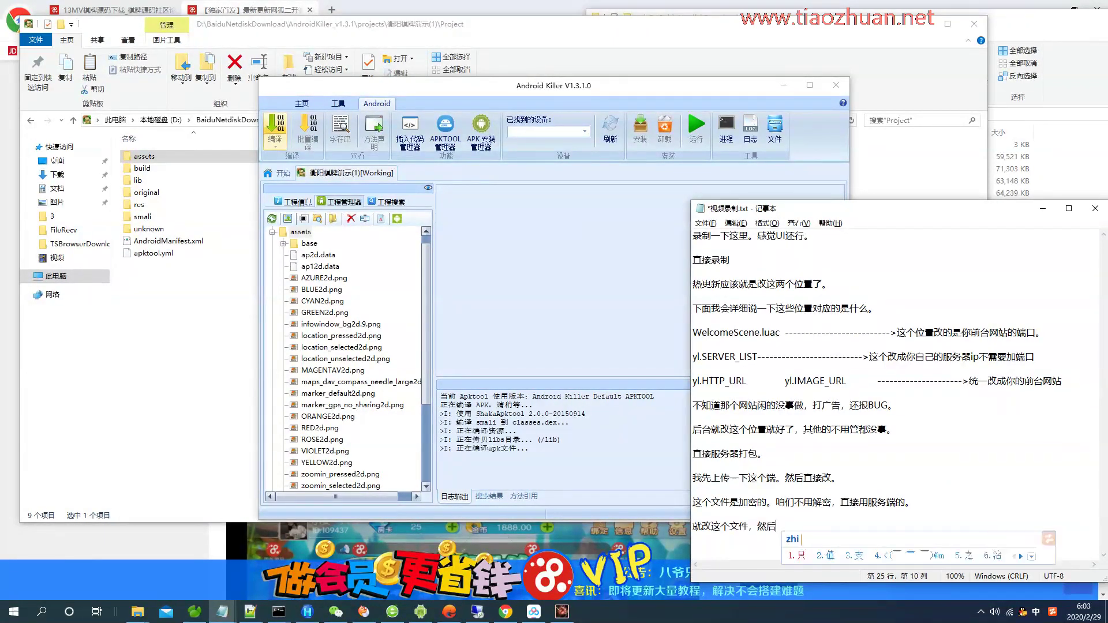
pyautogui.write('直接fe封装，就完事了。')
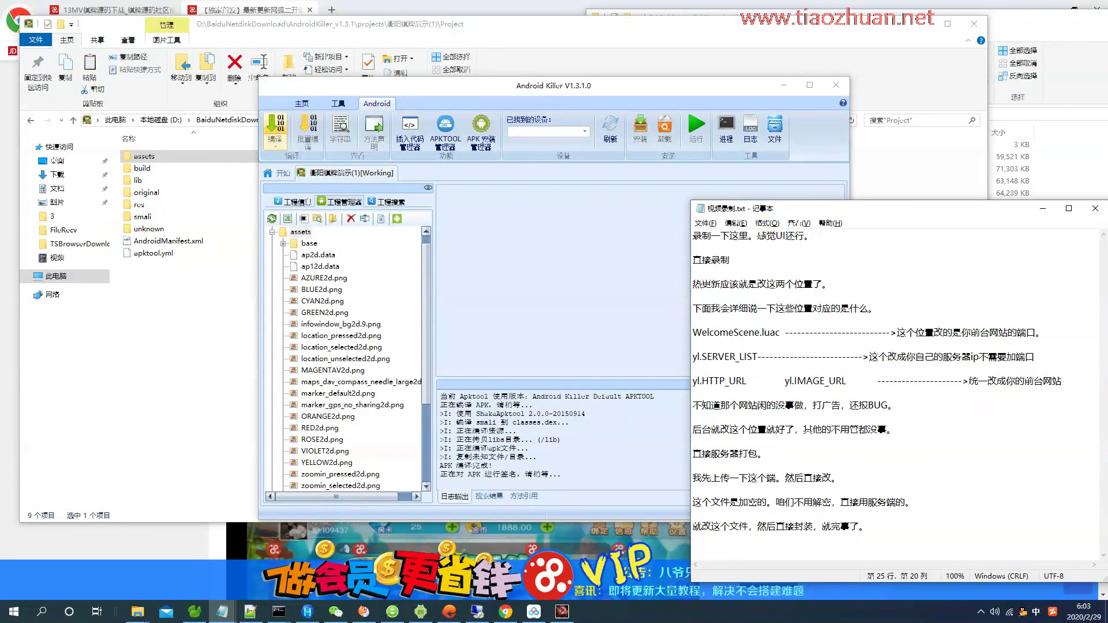
# On the remote server, select 湖南衡阳棋牌房卡.rar in BaiduNetdiskDownload for upload.
pyautogui.hotkey('alt', 'Tab')
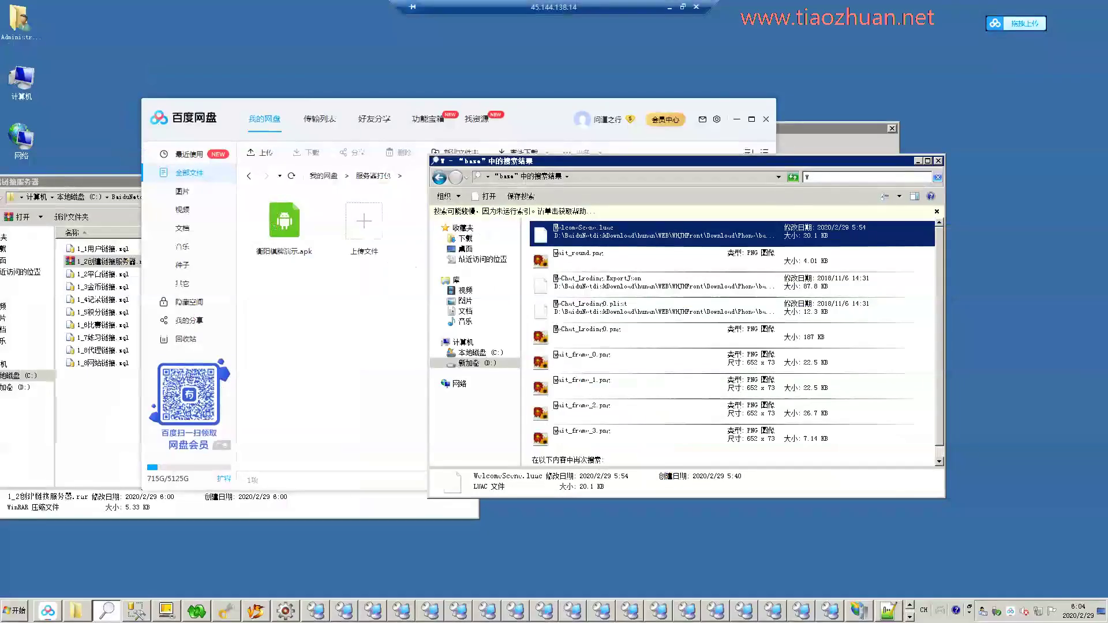
pyautogui.press('Escape')
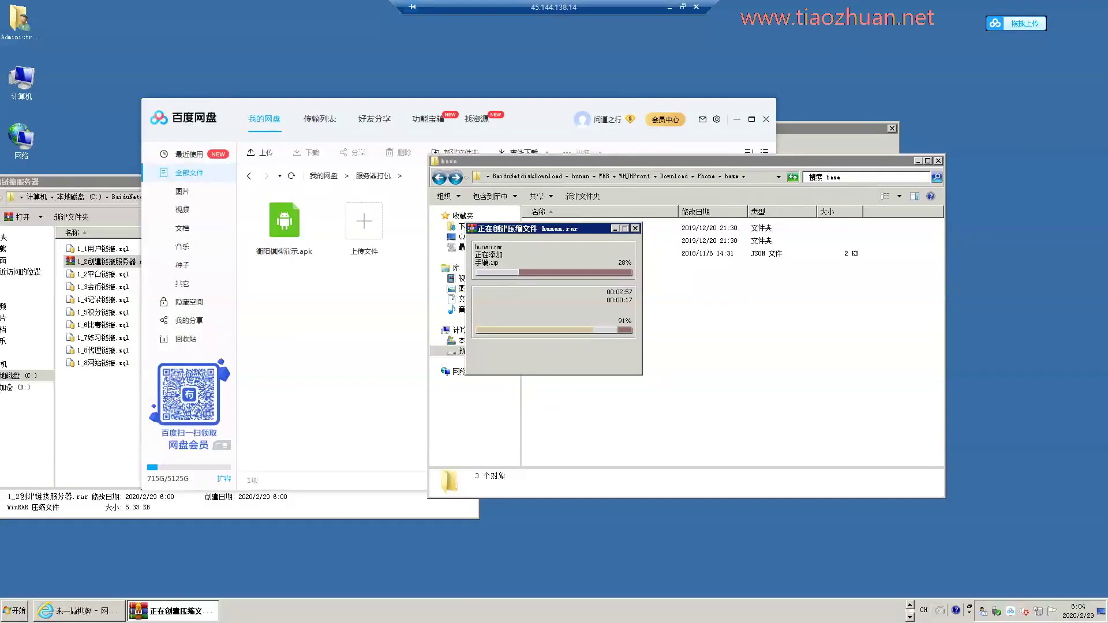
pyautogui.click(527, 176)
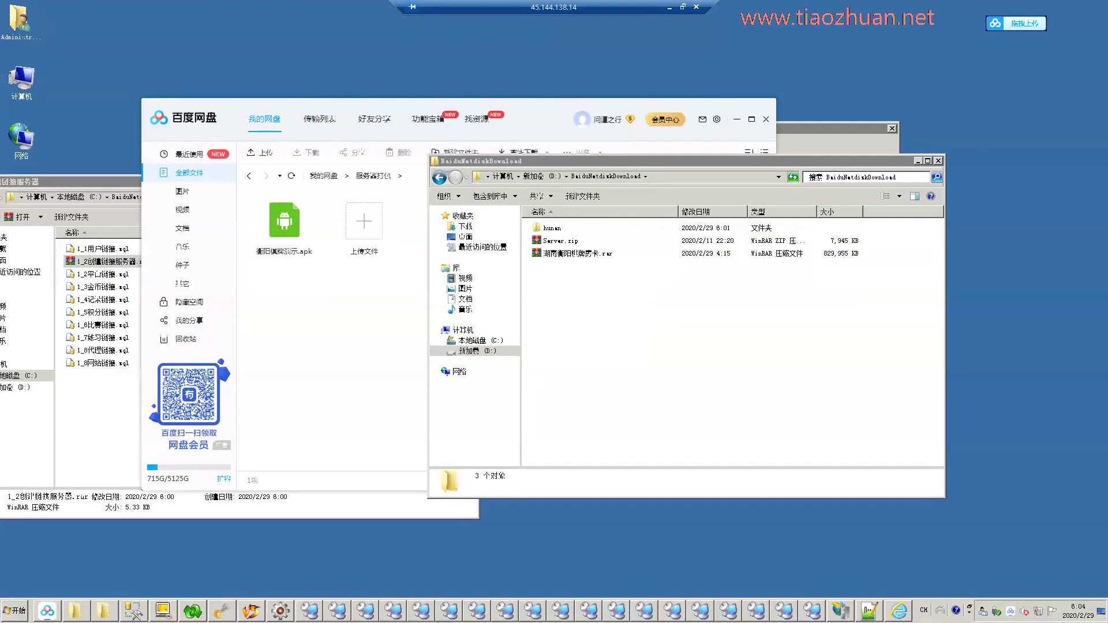
pyautogui.click(577, 253)
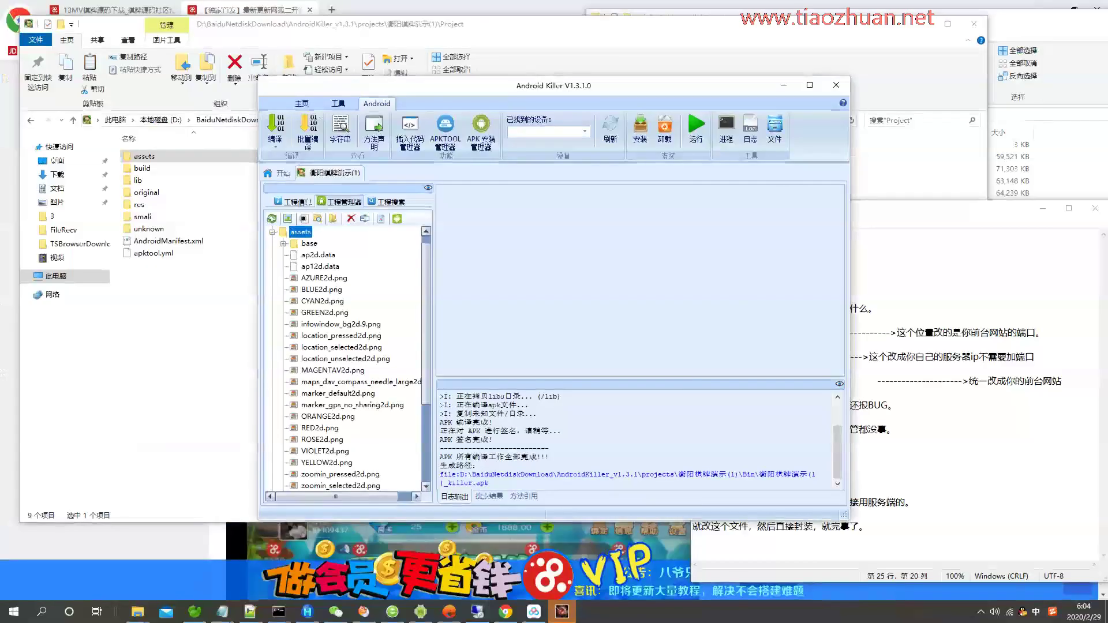
# Note that packing is finished and will be shared, then open the built APK's Bin folder.
pyautogui.hotkey('alt', 'Tab')
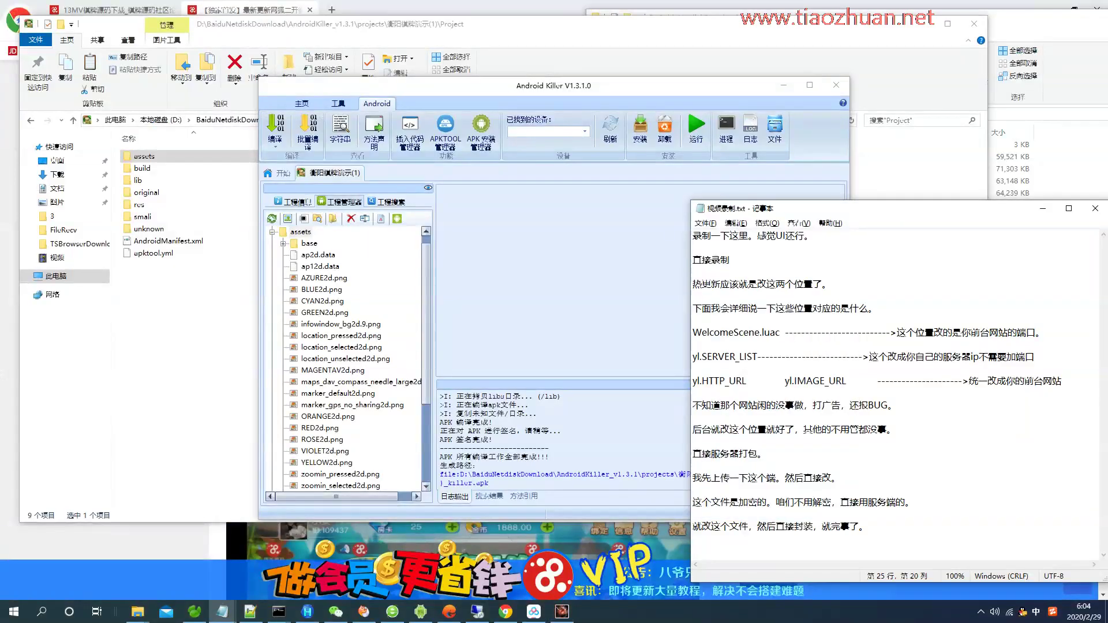
pyautogui.press('Return')
pyautogui.press('Return')
pyautogui.write('已经dabao')
pyautogui.press('space')
pyautogui.write('wanbi daoshihou zhi')
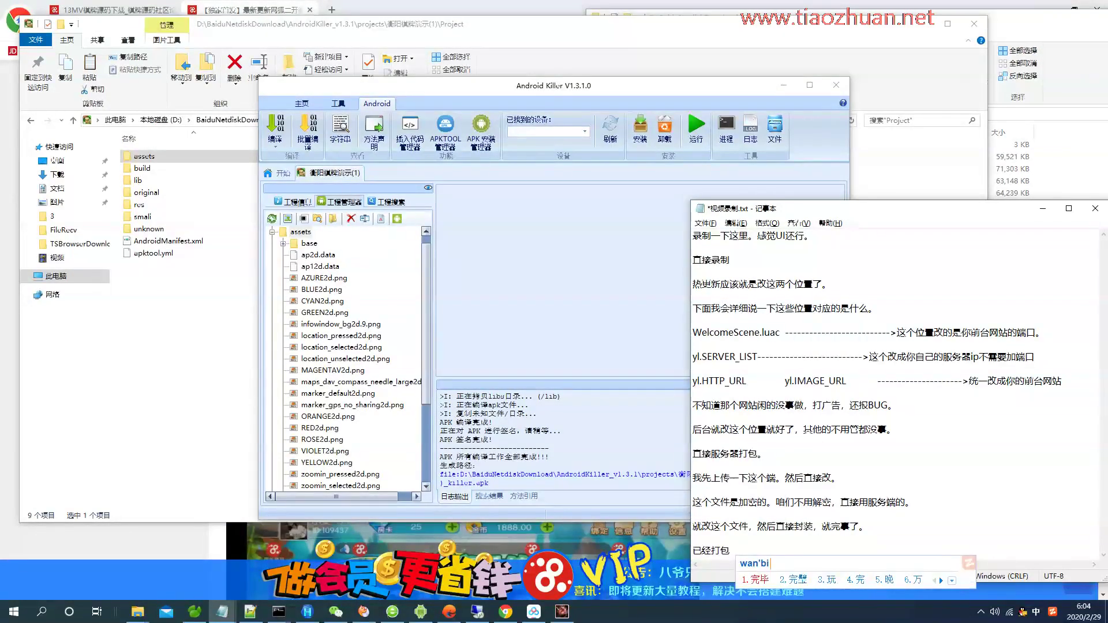
pyautogui.write('jie fenxiang ')
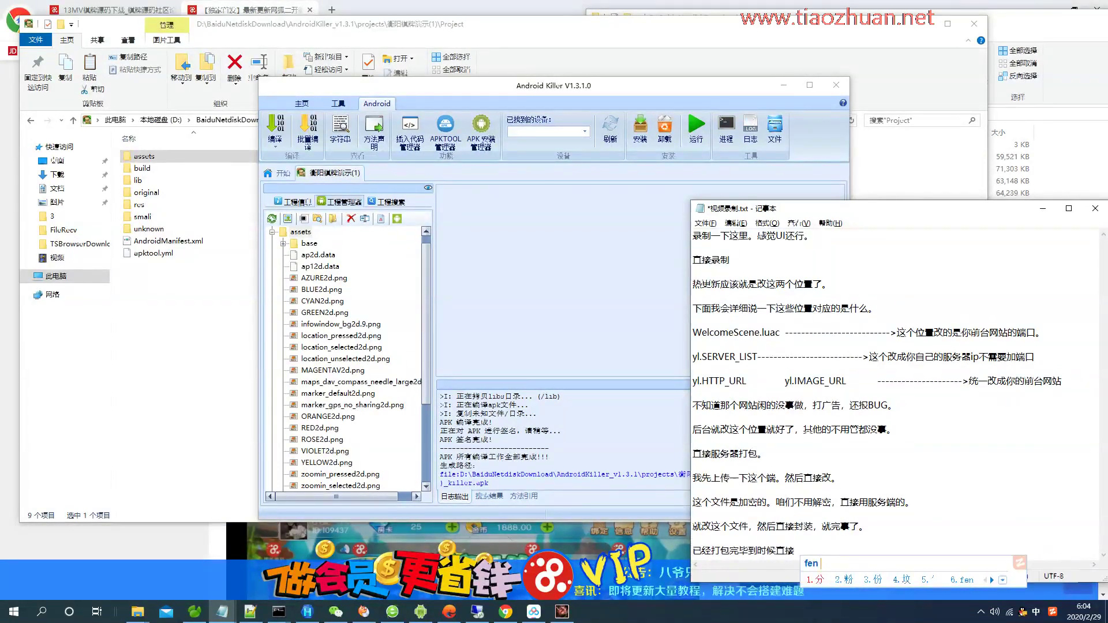
pyautogui.write('gei nimen')
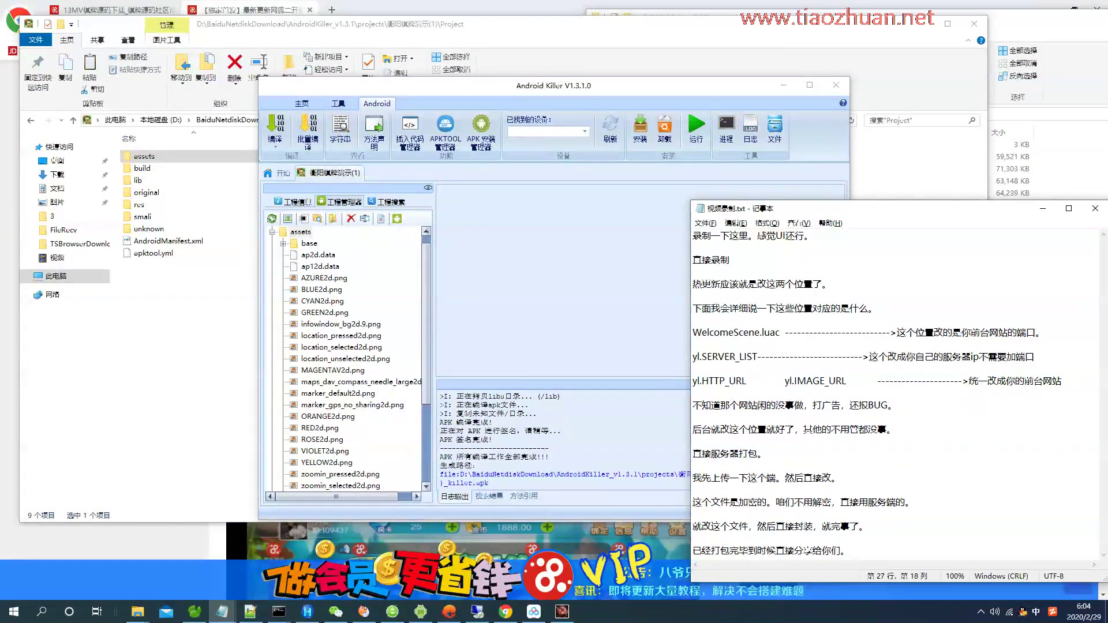
pyautogui.hotkey('alt', 'Tab')
pyautogui.click(581, 474)
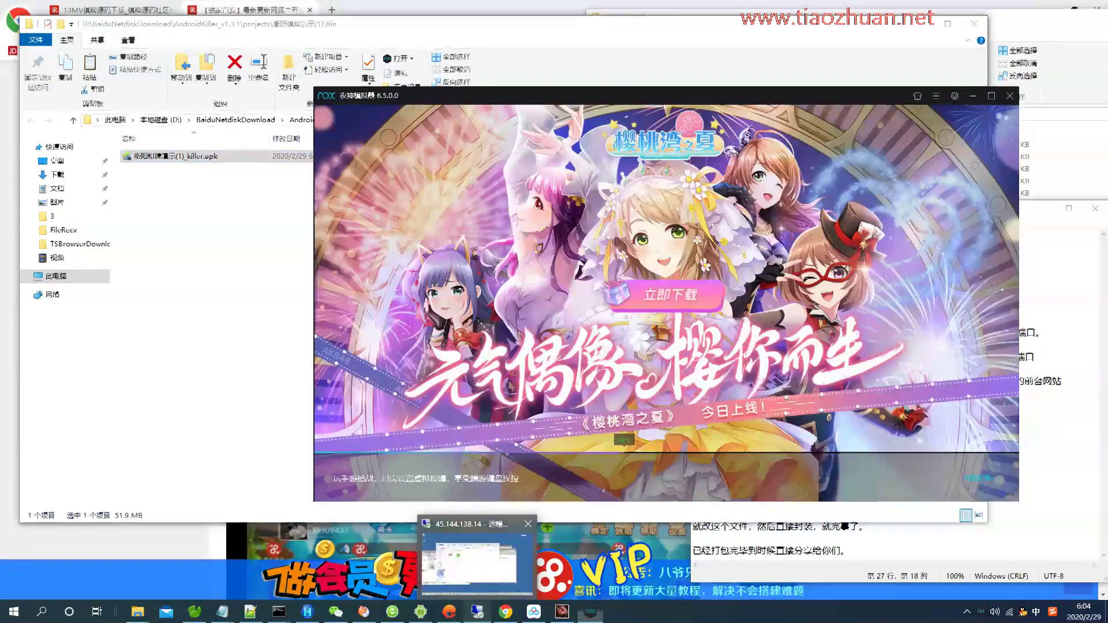
# Open and then close the remote server's Start menu.
pyautogui.click(476, 612)
pyautogui.press('super')
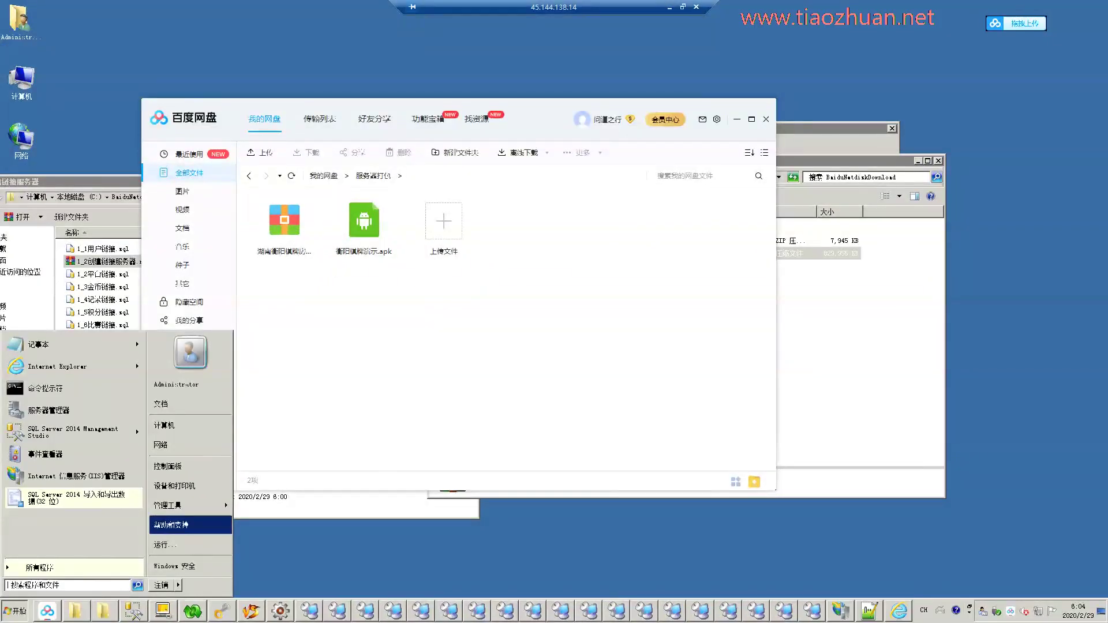
pyautogui.moveTo(190, 505)
pyautogui.press('super')
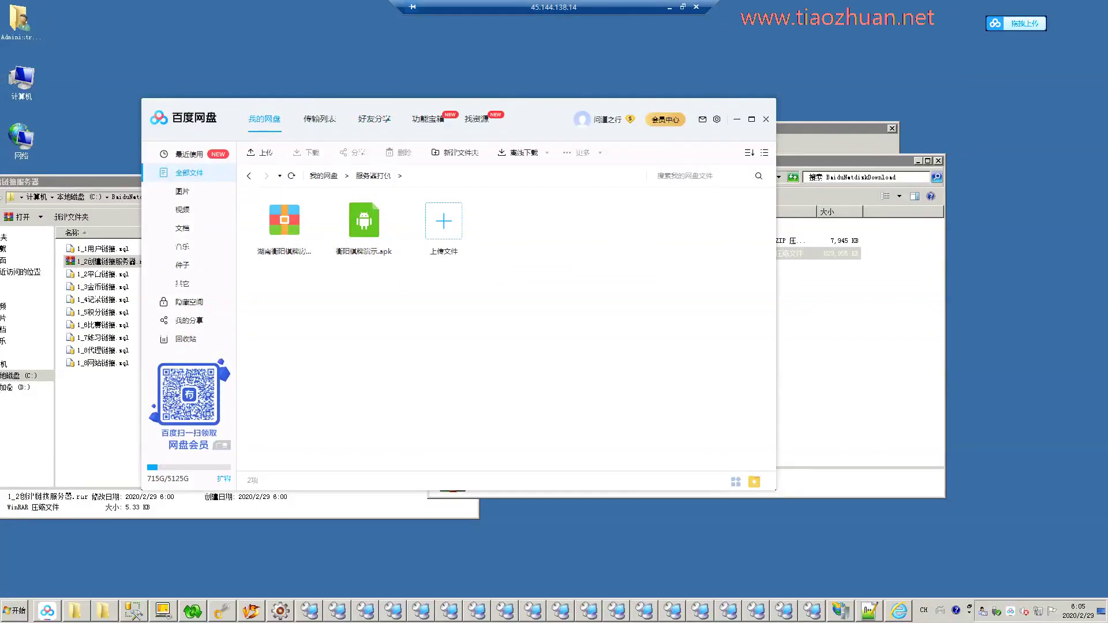
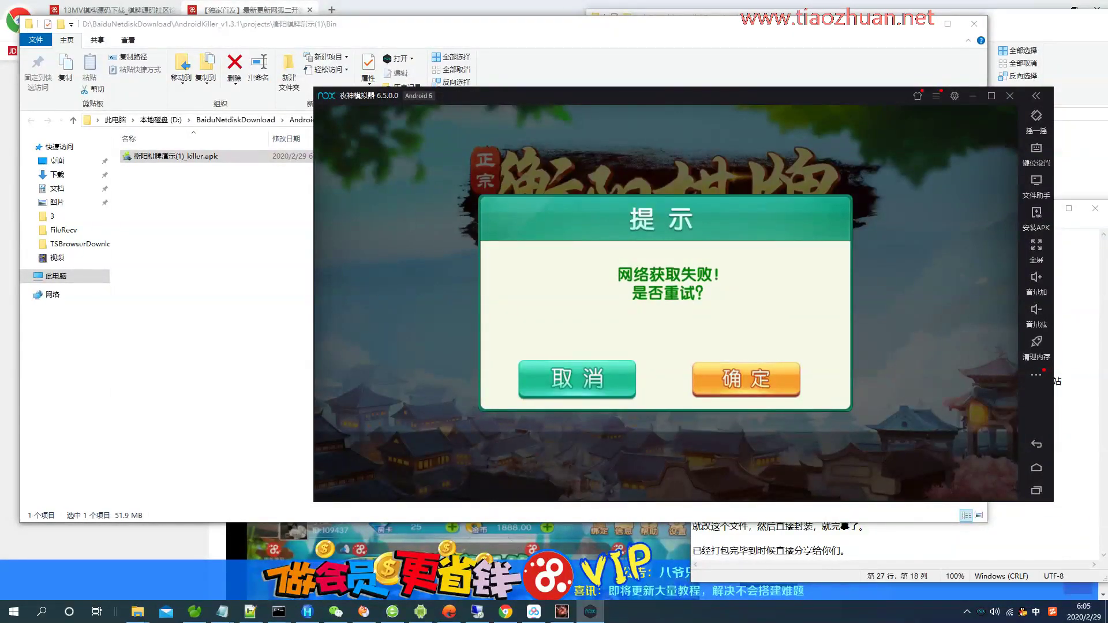
# Launch SRSniffer from the 抓包软件 folder and select the captured getgamelist GET request to 45.144.138.14:81.
pyautogui.click(137, 611)
pyautogui.click(155, 568)
pyautogui.hotkey('alt', 'Up')
pyautogui.scroll(-2, 148, 346)
pyautogui.doubleClick(148, 345)
pyautogui.doubleClick(155, 156)
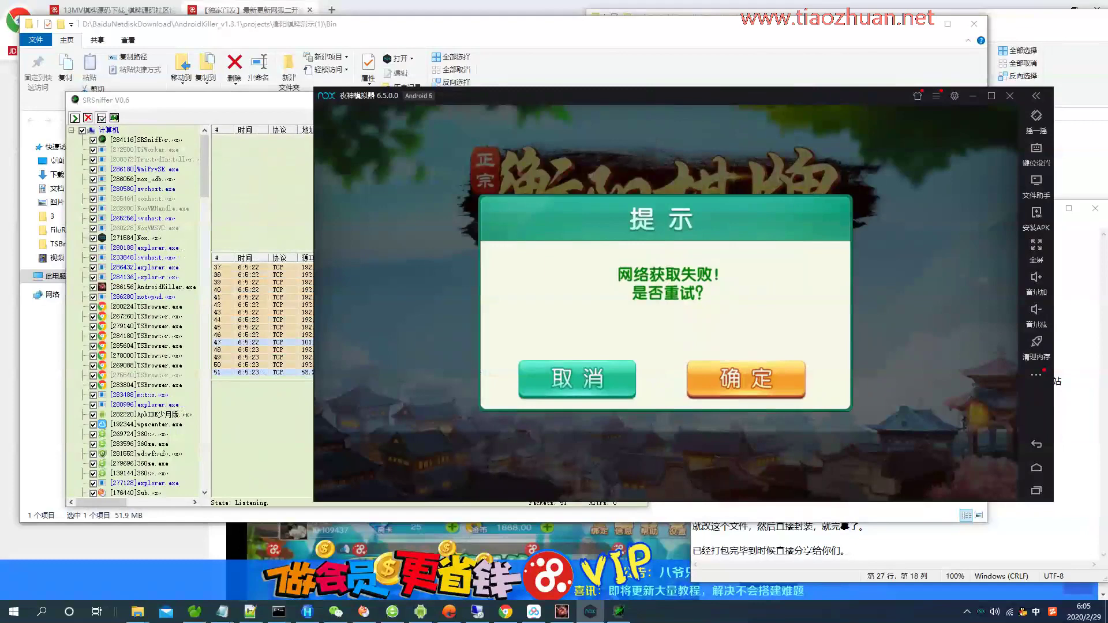
pyautogui.hotkey('alt', 'Tab')
pyautogui.click(507, 139)
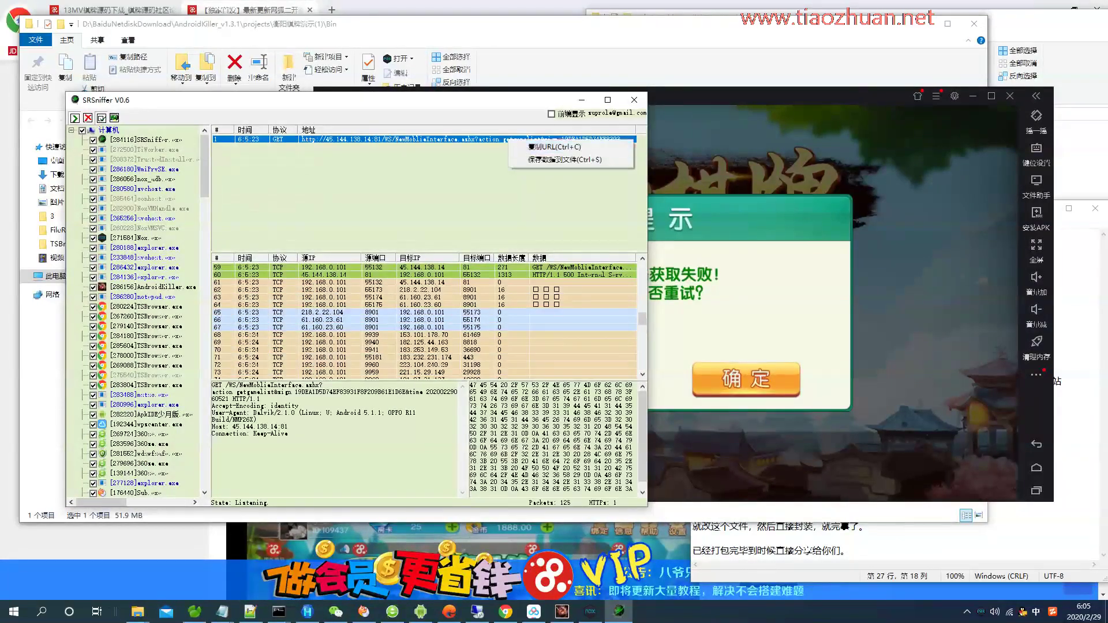
# Load the copied getgamelist URL in a new Chrome tab, which returns a 500 error.
pyautogui.hotkey('alt', 'Tab')
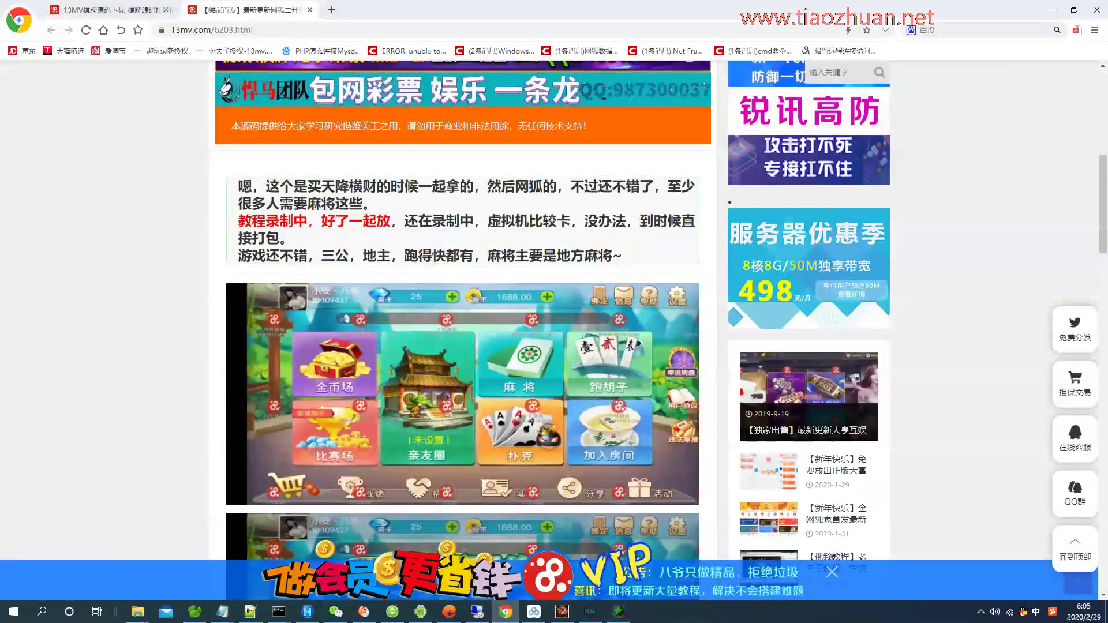
pyautogui.hotkey('ctrl', 't')
pyautogui.hotkey('ctrl', 'v')
pyautogui.press('Return')
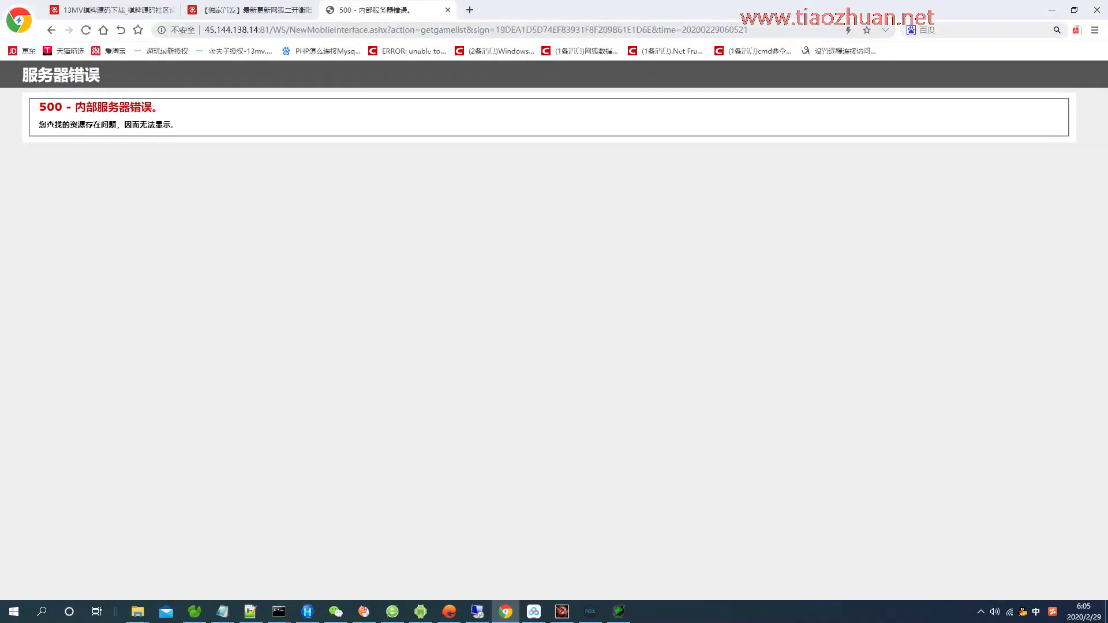
pyautogui.click(610, 31)
# Check the remote server session, then return to it after reviewing the error page.
pyautogui.click(477, 611)
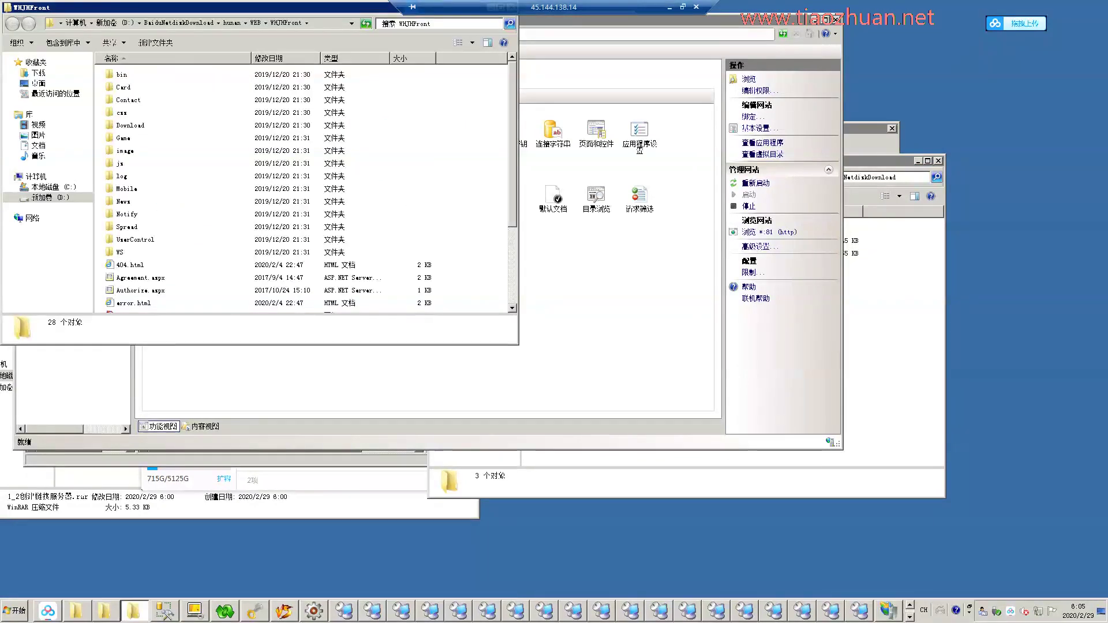
pyautogui.click(669, 7)
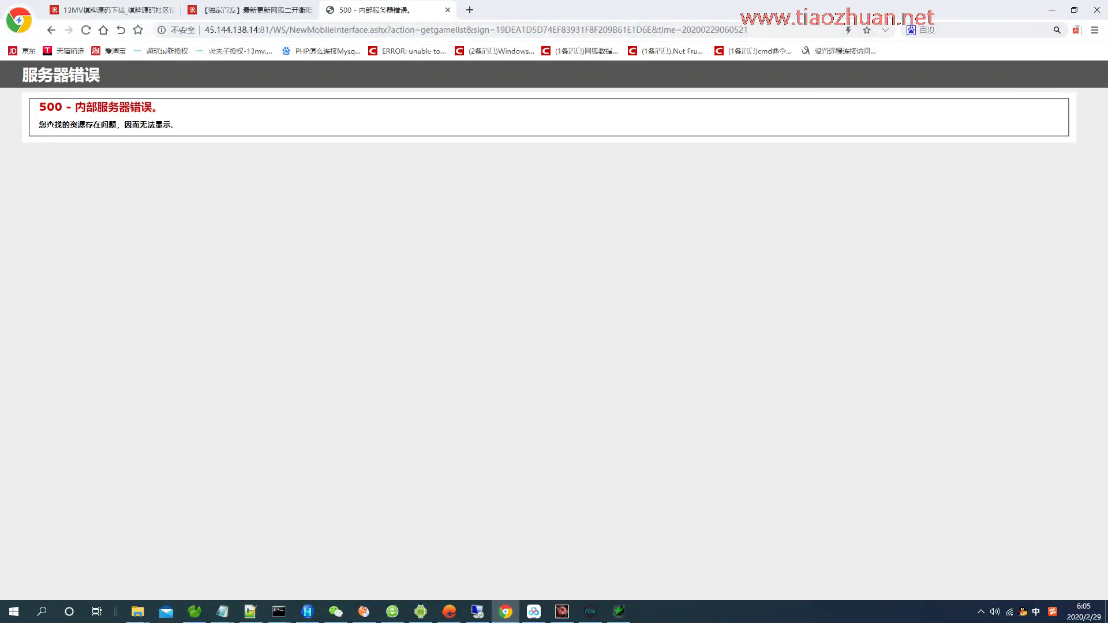
pyautogui.click(404, 29)
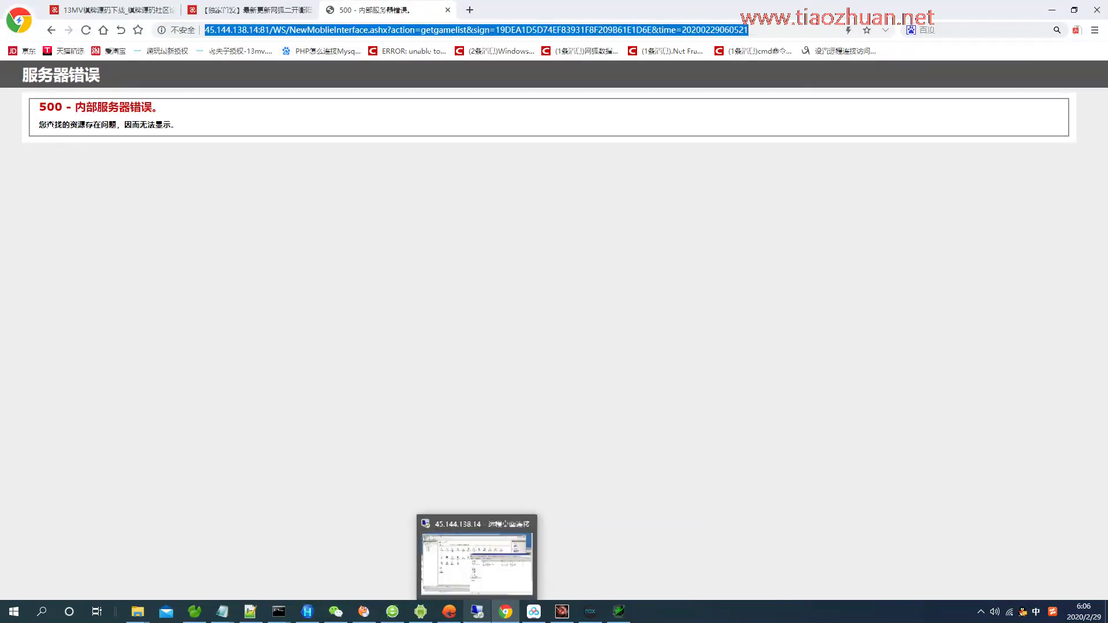
pyautogui.click(476, 612)
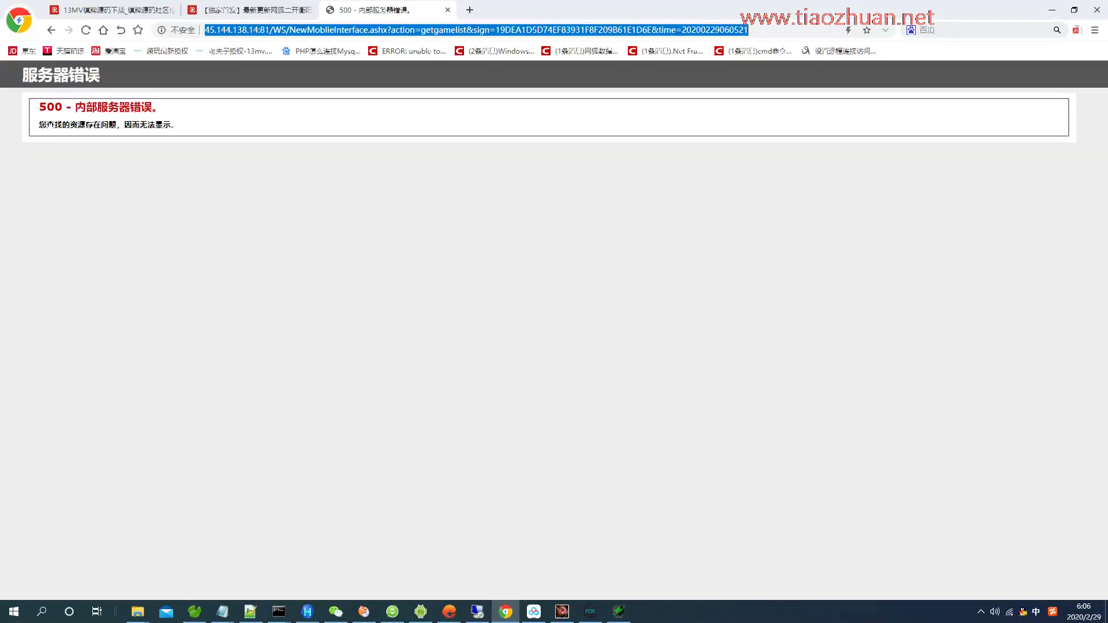
# Type a Pinyin remark about the badly written config comments into the notes and save.
pyautogui.moveTo(222, 611)
pyautogui.click(297, 551)
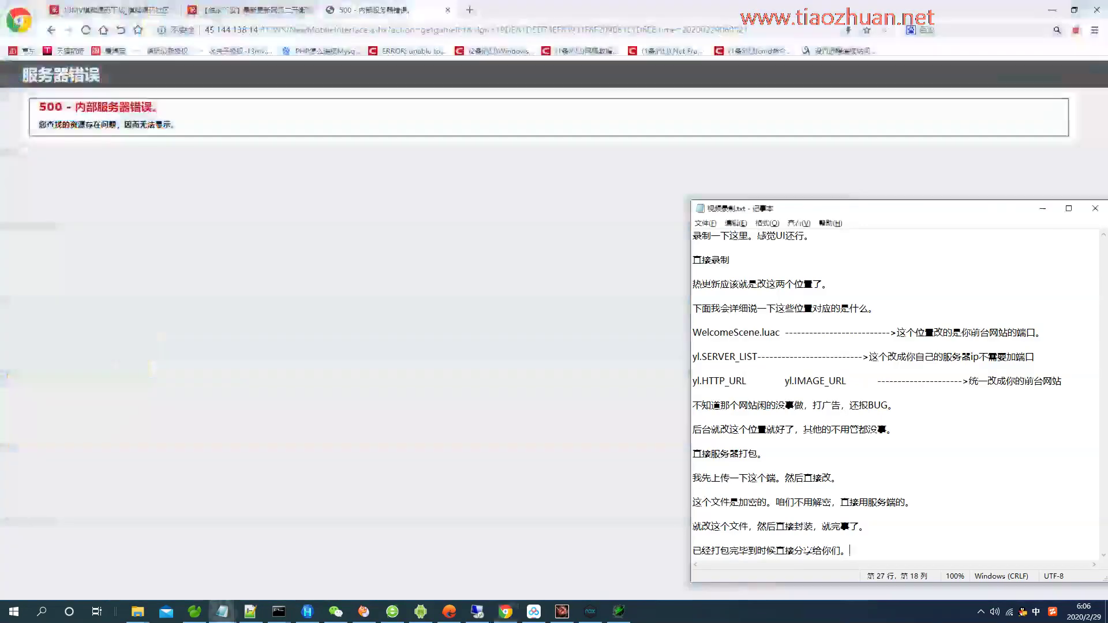
pyautogui.write('you shi zhezhong dongxi youdi')
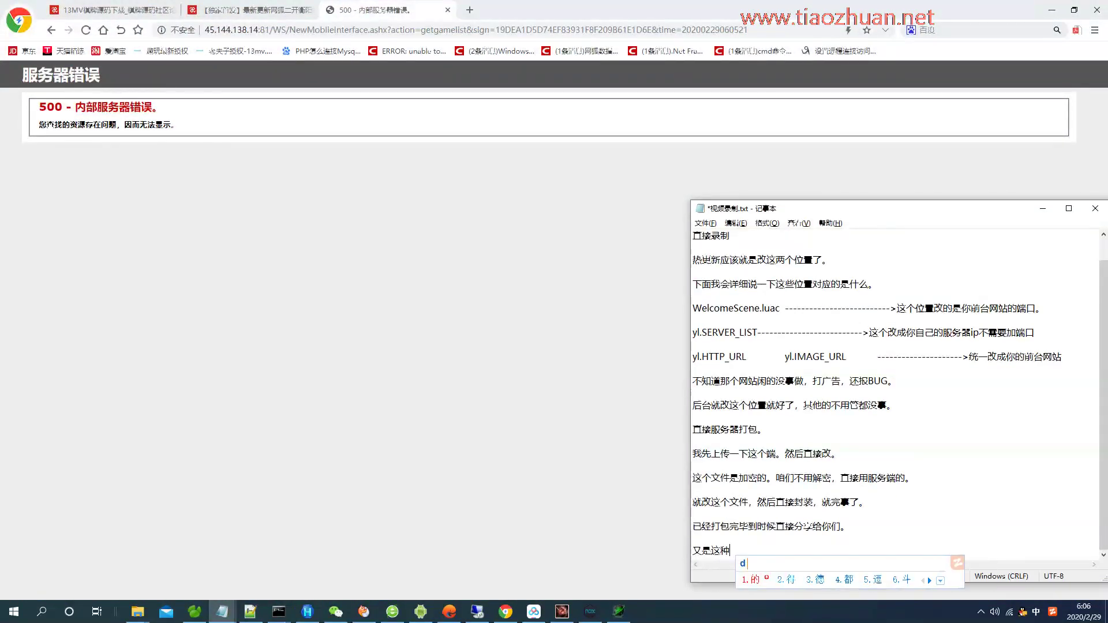
pyautogui.write('anexinren ')
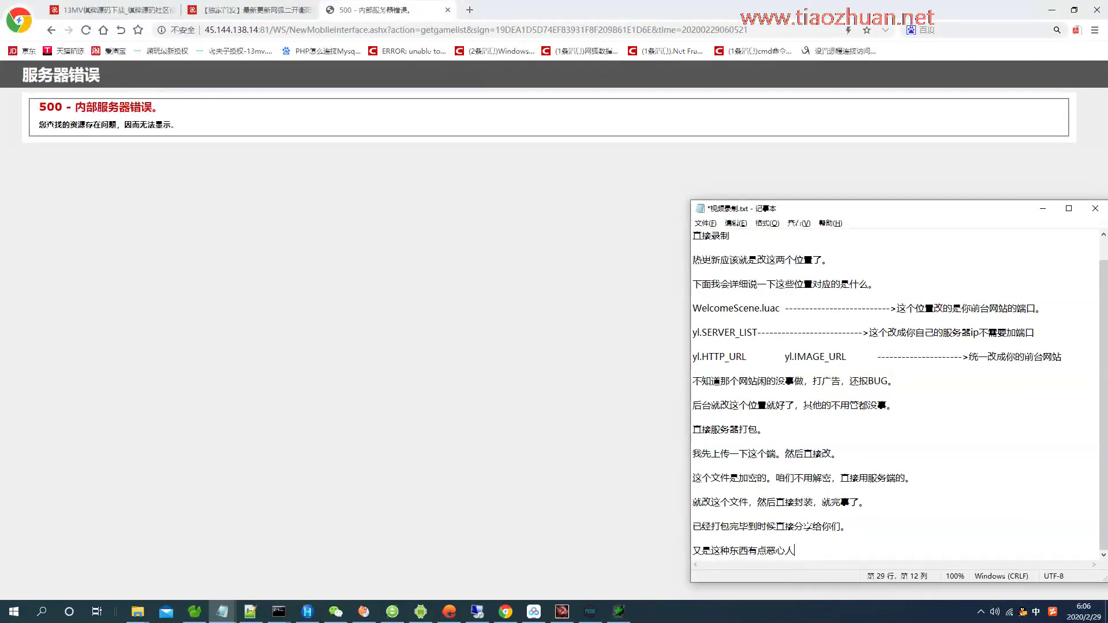
pyautogui.write('..zhushi')
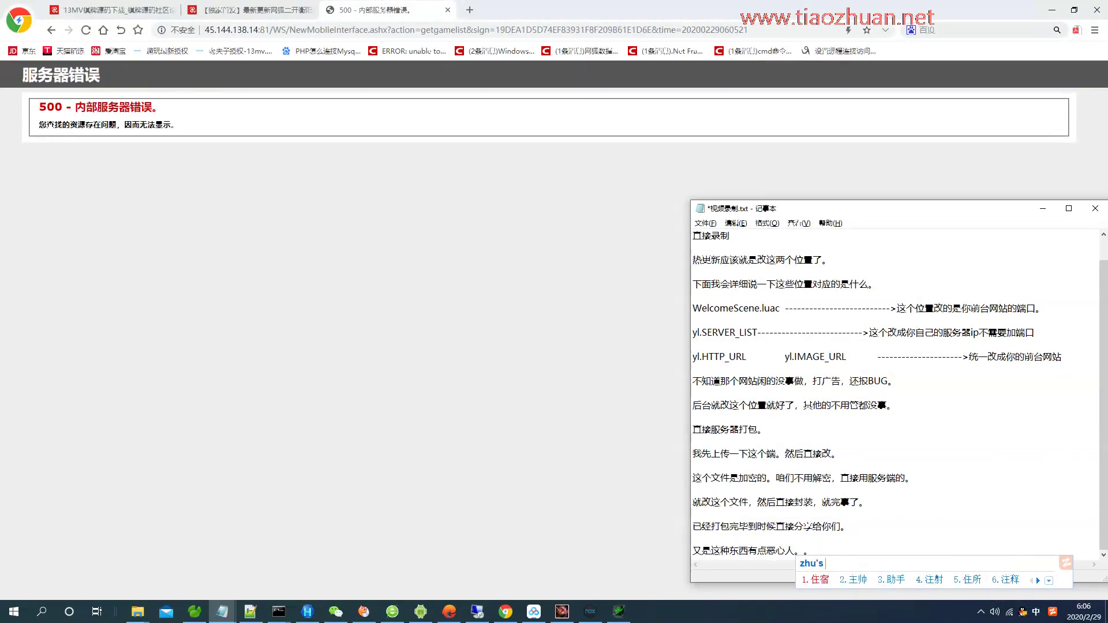
pyautogui.write(' yebuhuizhushi haoyidi')
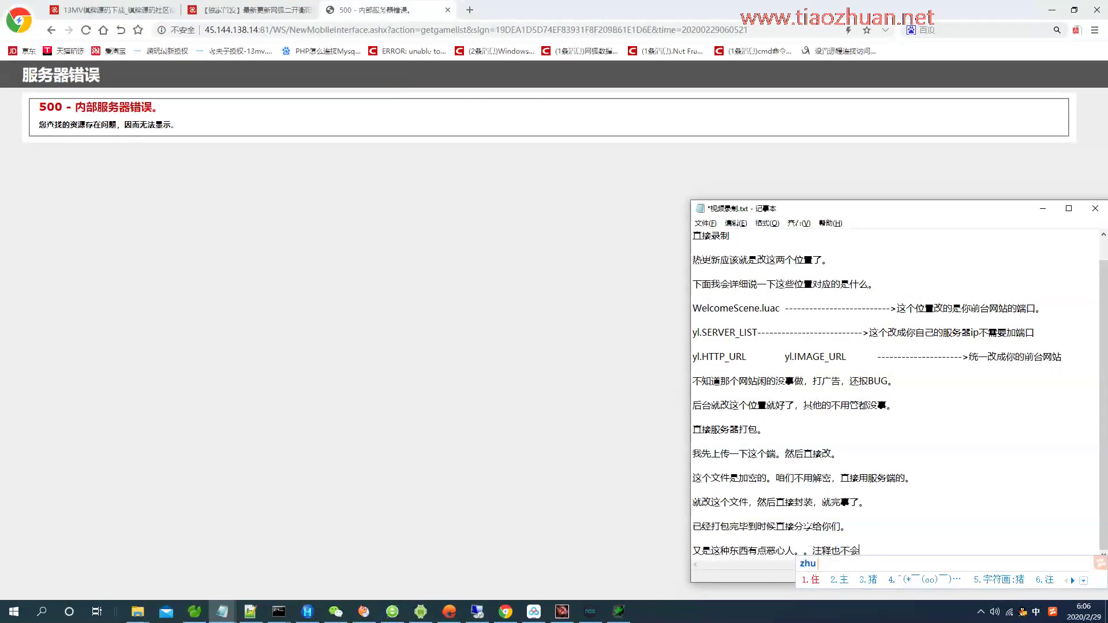
pyautogui.press('space')
pyautogui.hotkey('ctrl', 's')
pyautogui.click(477, 611)
# Open the WHJHFront Web.config file in Notepad++ on the remote server.
pyautogui.click(133, 610)
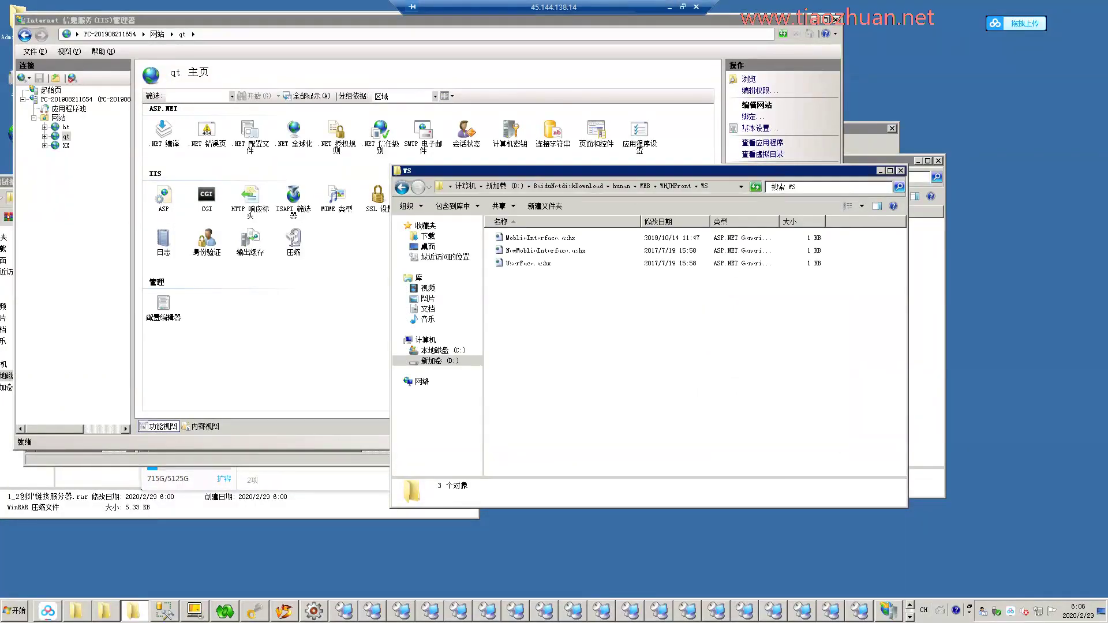
pyautogui.click(675, 186)
pyautogui.scroll(-3, 657, 347)
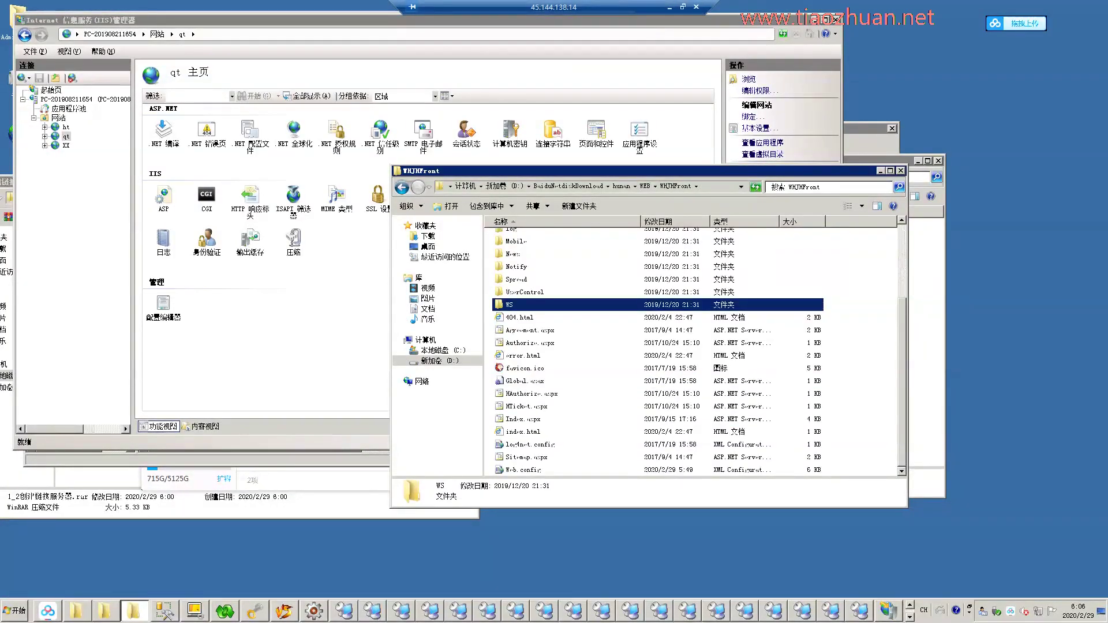
pyautogui.rightClick(522, 469)
pyautogui.click(548, 285)
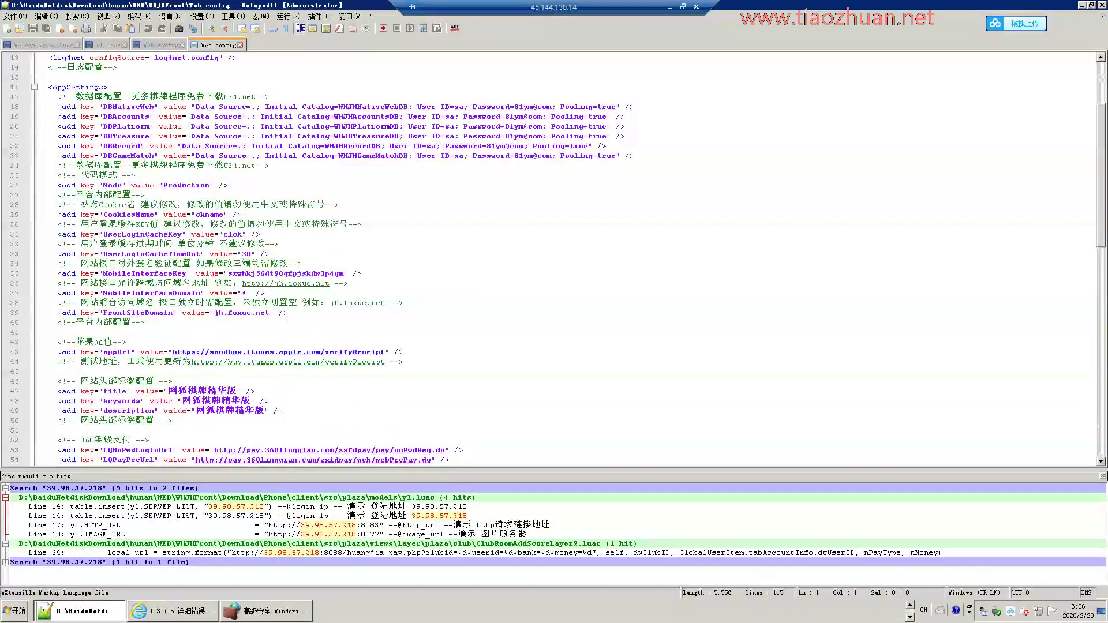
# Replace the line-17 advertising comment with nothing everywhere in Web.config.
pyautogui.moveTo(269, 96); pyautogui.dragTo(57, 96)
pyautogui.hotkey('ctrl', 'f')
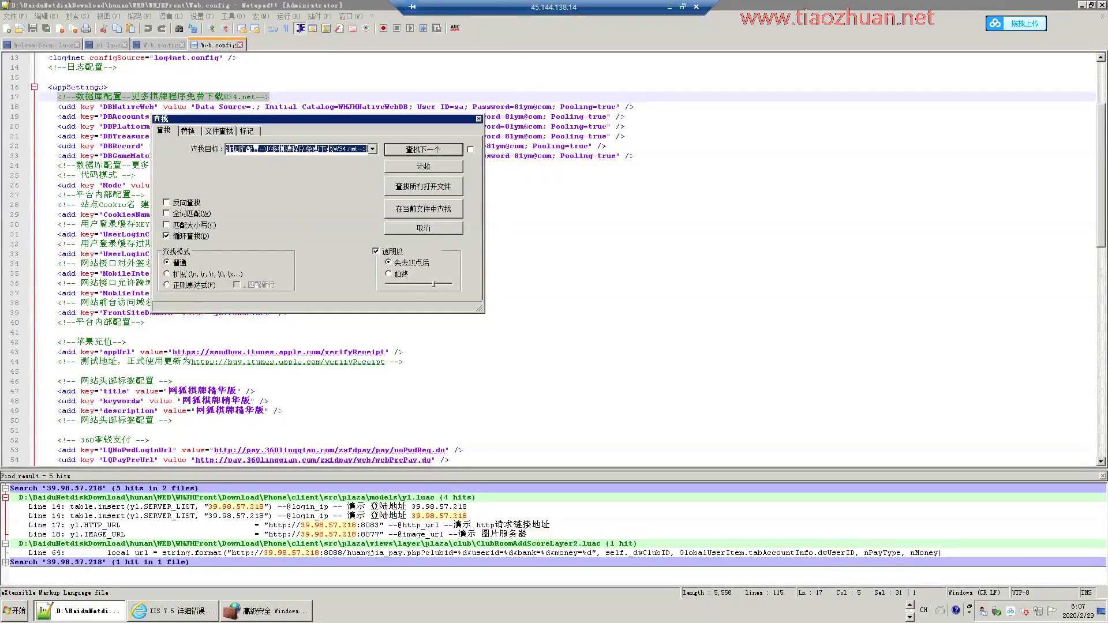
pyautogui.hotkey('ctrl', 'h')
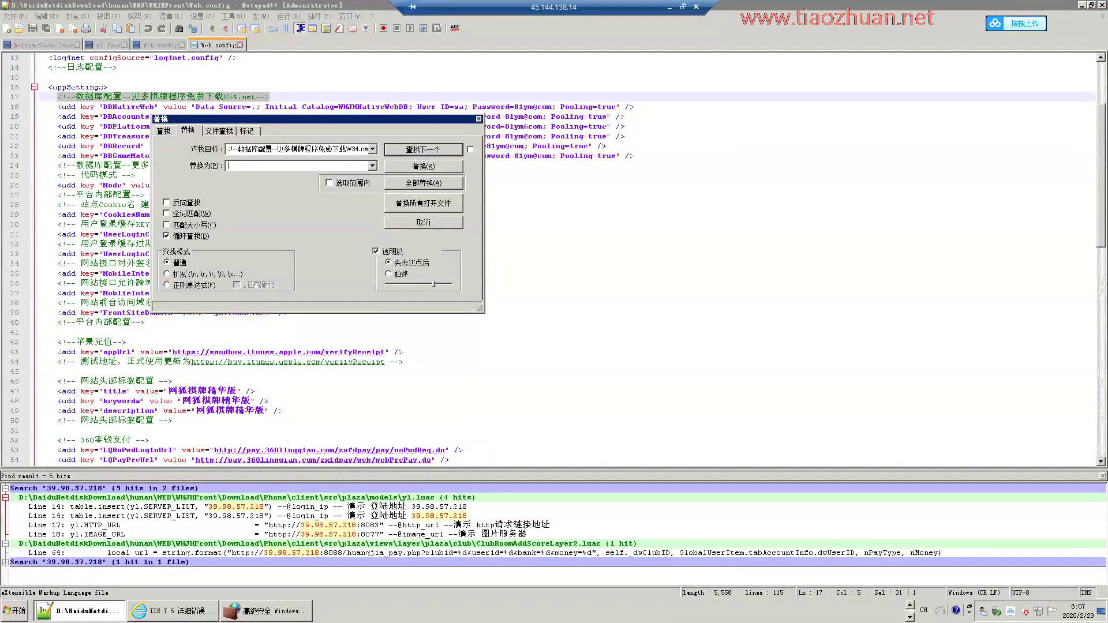
pyautogui.press('Return')
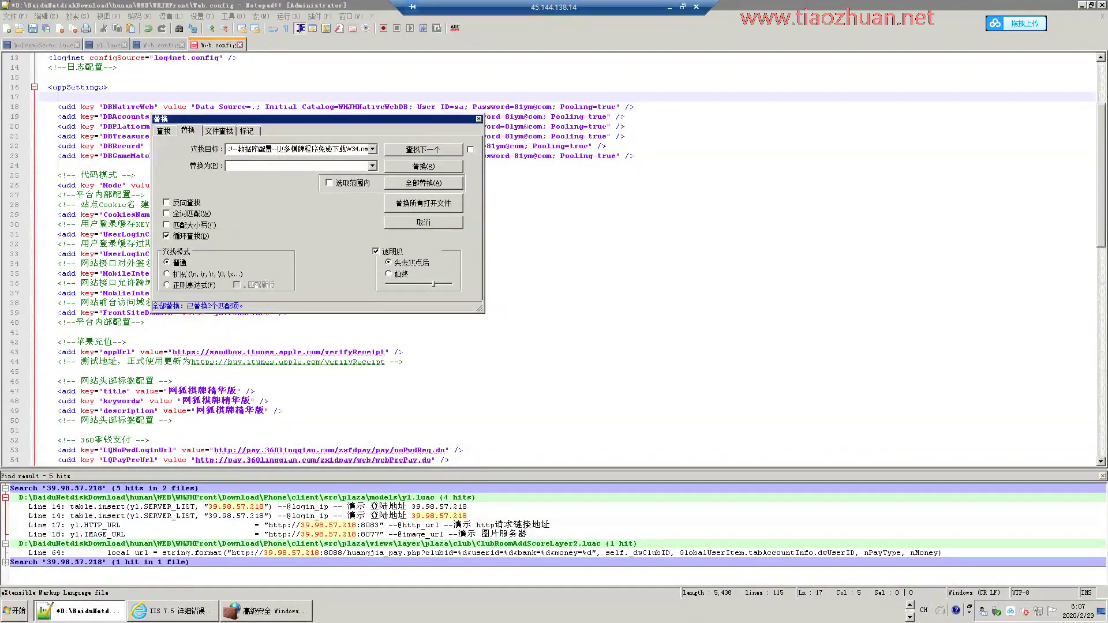
pyautogui.click(478, 118)
pyautogui.click(479, 116)
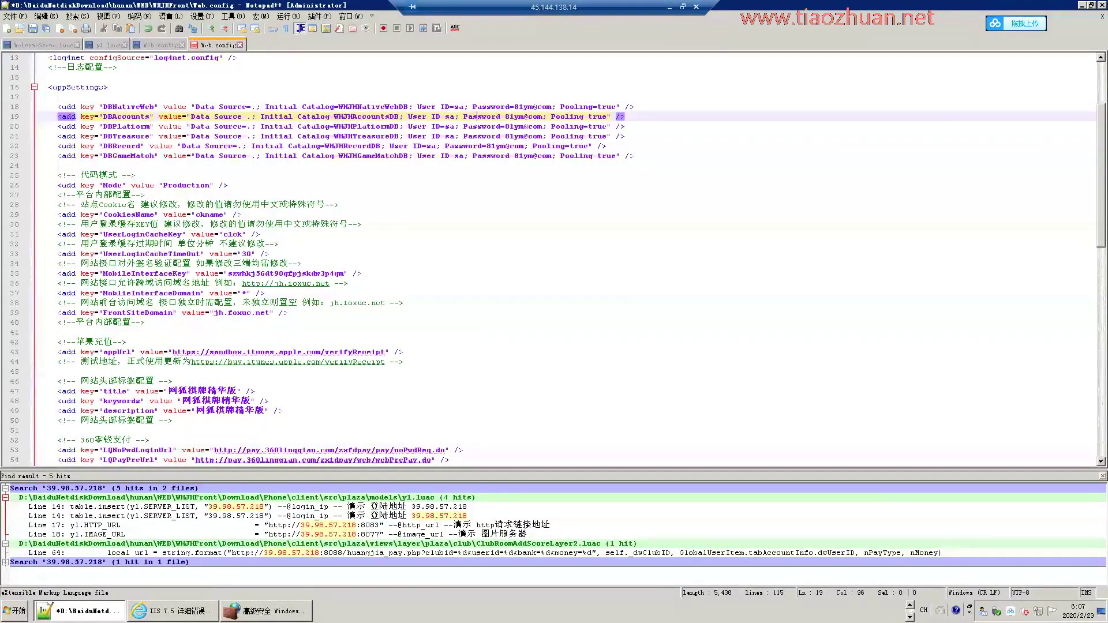
pyautogui.click(669, 7)
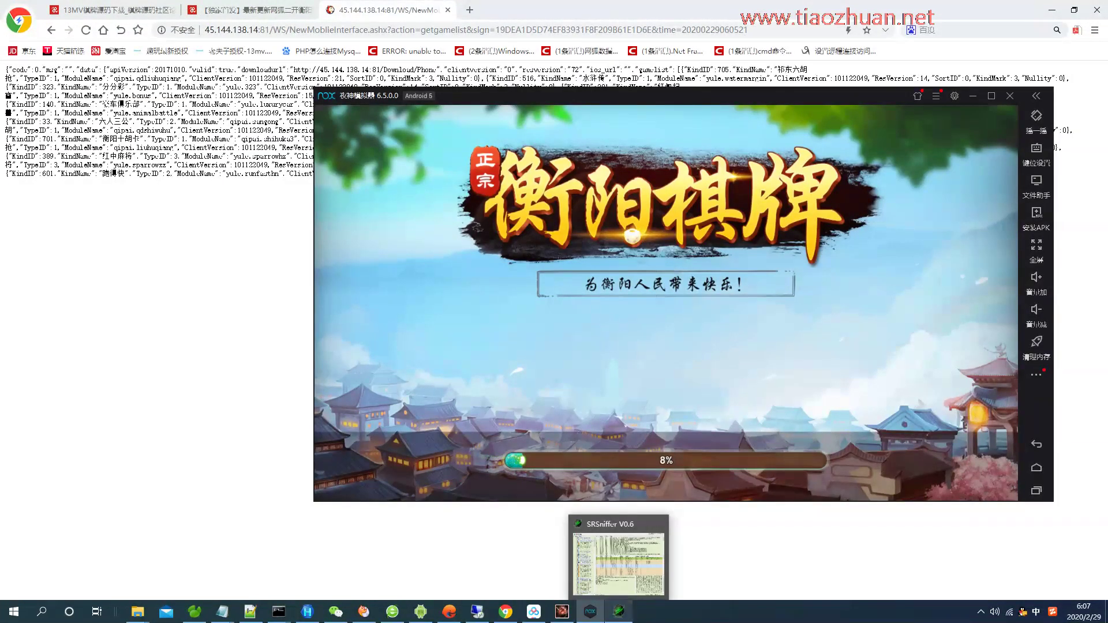
# Quit SRSniffer, confirming the exit prompt.
pyautogui.click(618, 610)
pyautogui.hotkey('alt', 'F4')
pyautogui.press('Return')
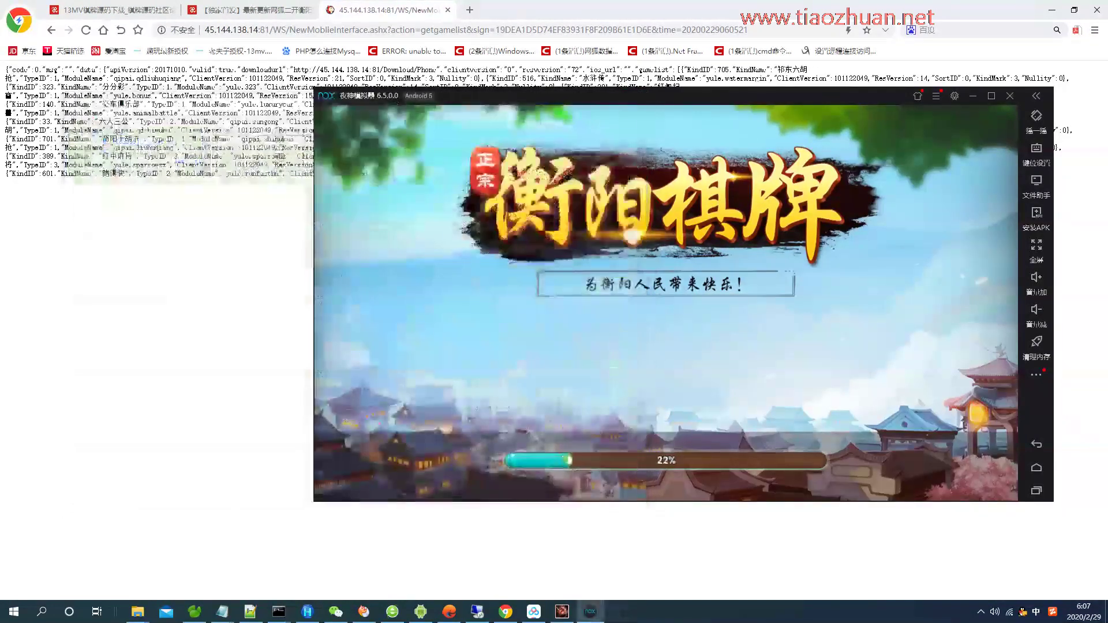
# Add a saved 'done, comment it yourselves later' line to the notes while the game loads.
pyautogui.moveTo(222, 610)
pyautogui.click(228, 554)
pyautogui.write('gaoding .daoshihounimen ')
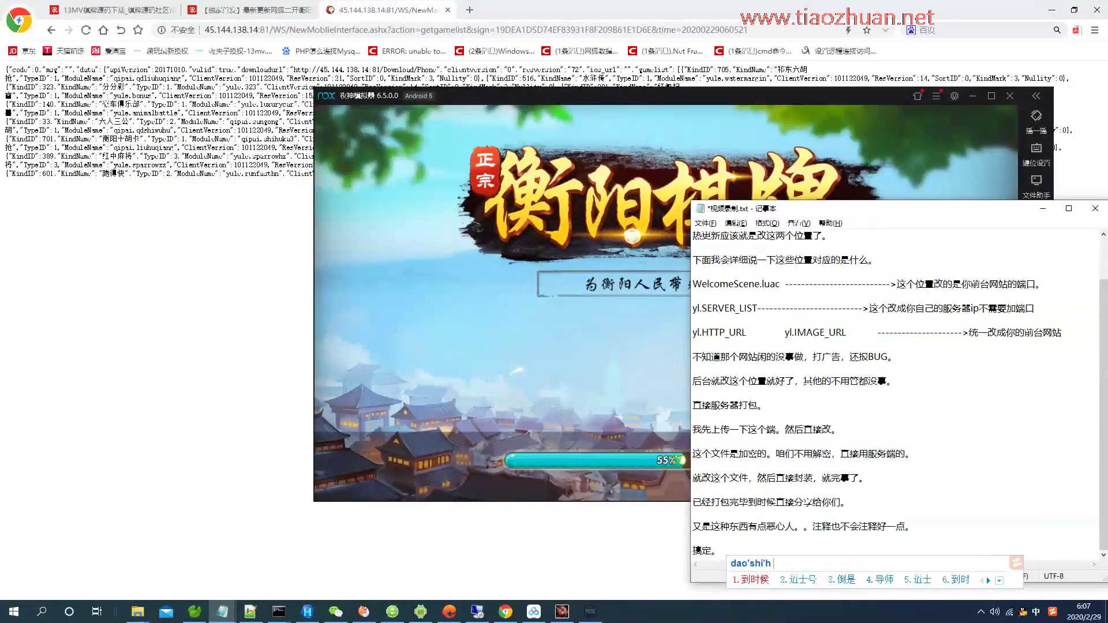
pyautogui.write('zijizhushiyixia.')
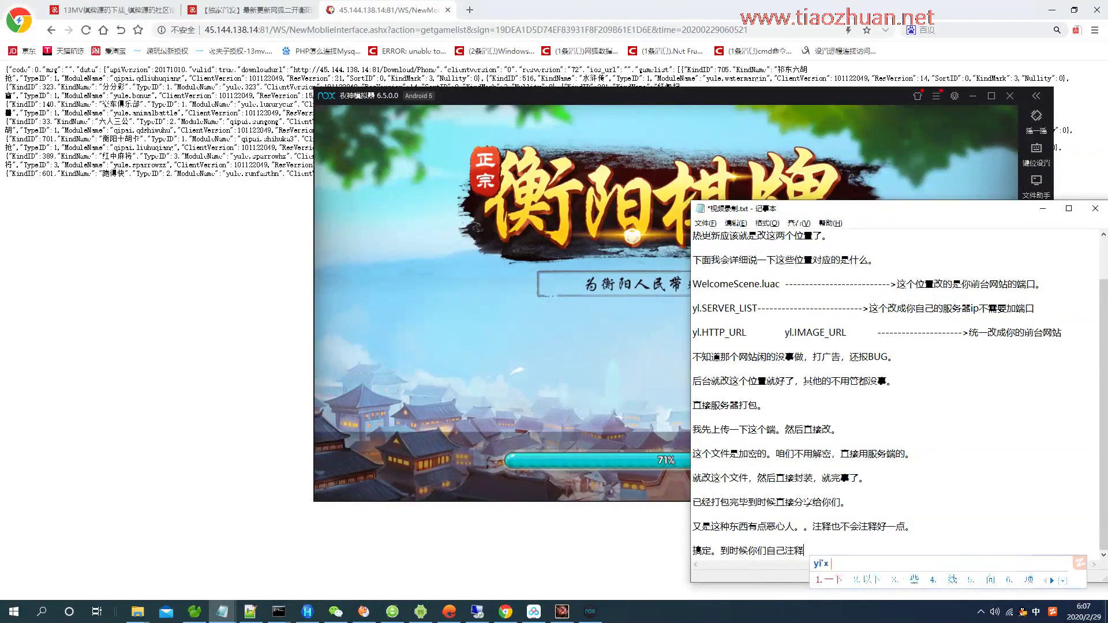
pyautogui.hotkey('ctrl', 's')
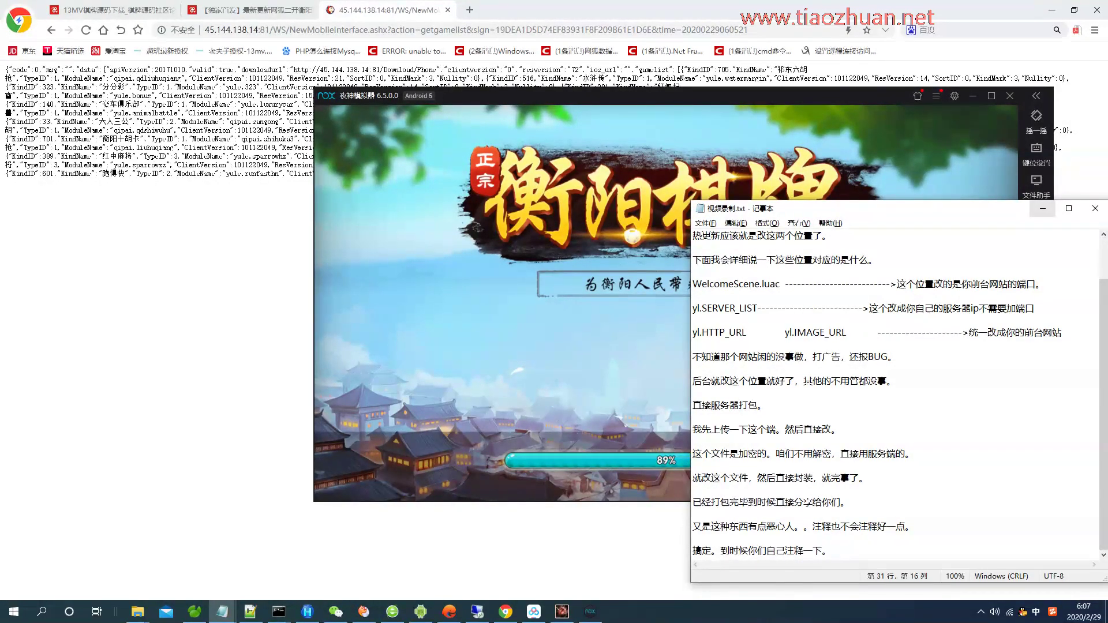
pyautogui.press('super+Down')
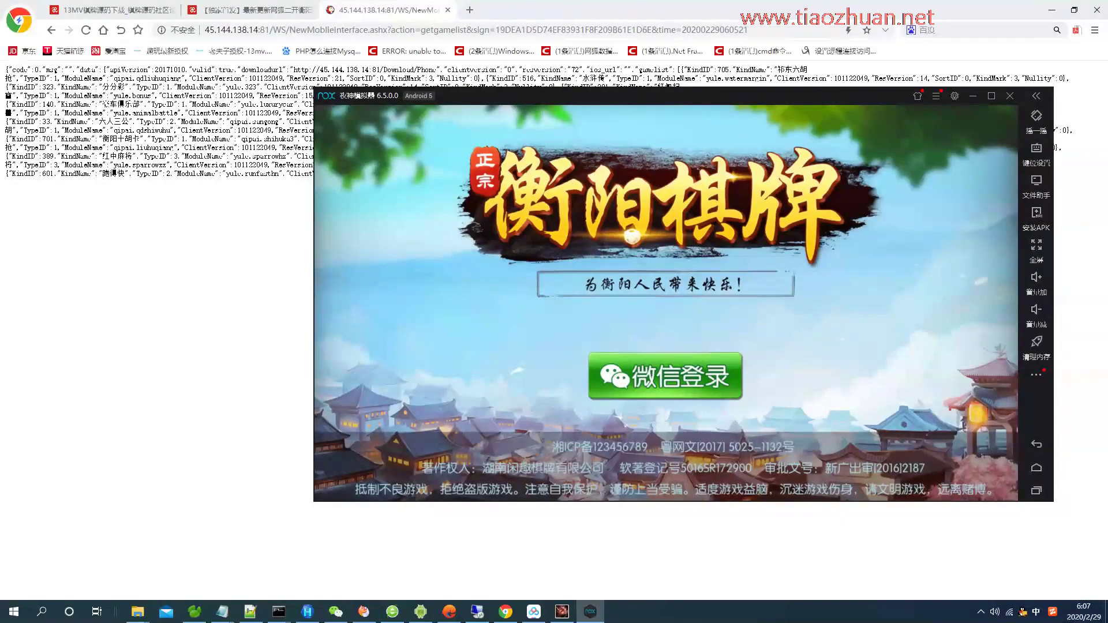
# Add the note line '我暂停登录一下微信，不好意思。' once the WeChat login screen appears.
pyautogui.click(222, 611)
pyautogui.press('Return')
pyautogui.write('我暂停登录一下微信，')
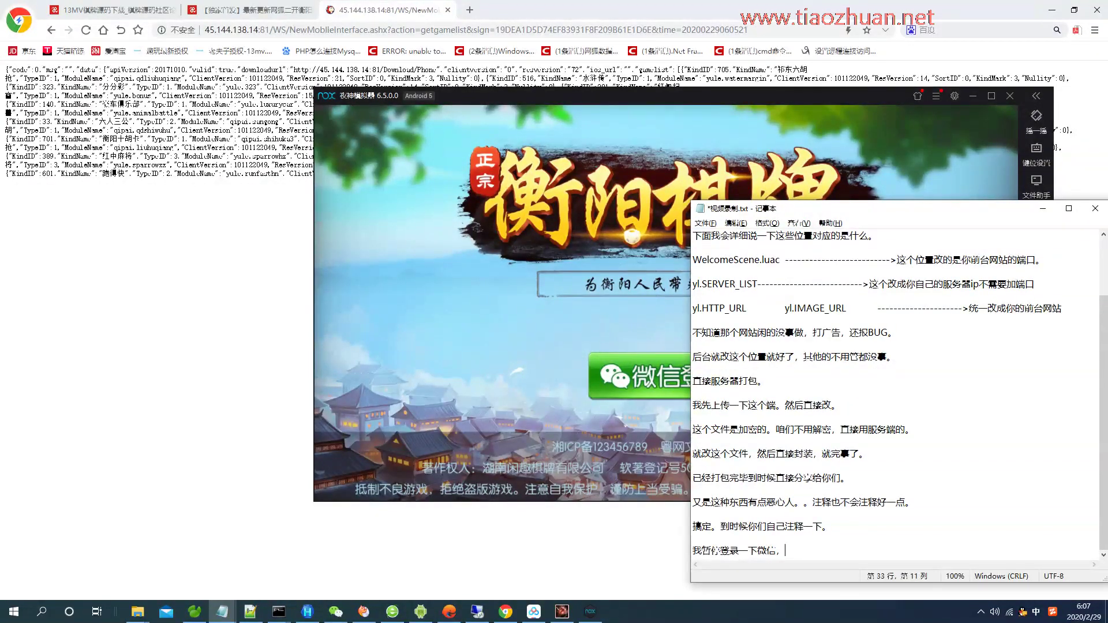
pyautogui.write('不好意思。')
pyautogui.press('Return')
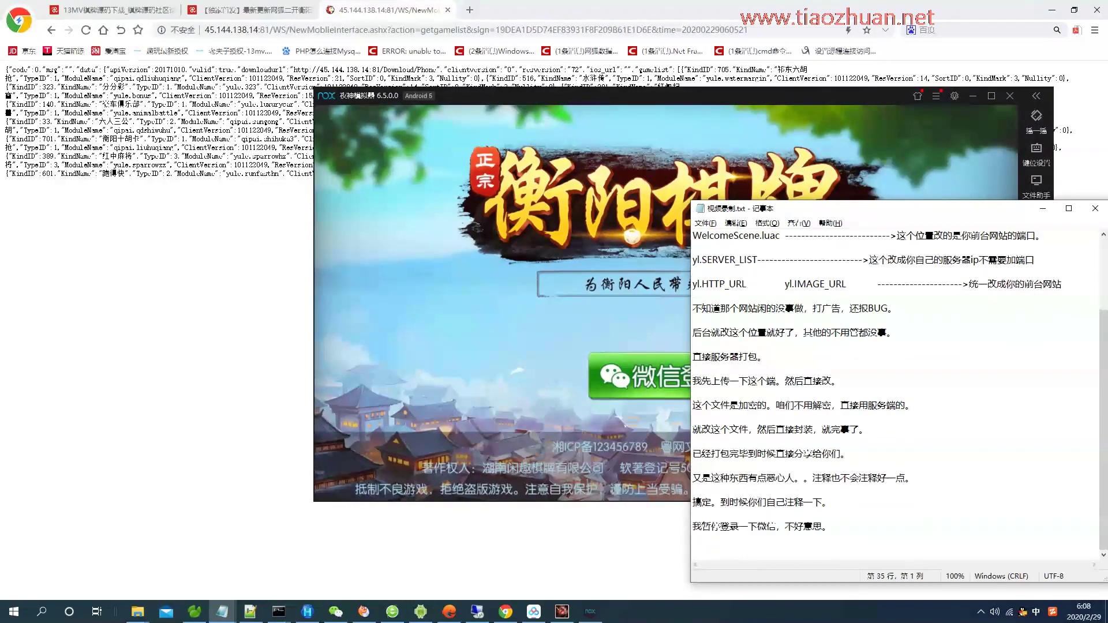
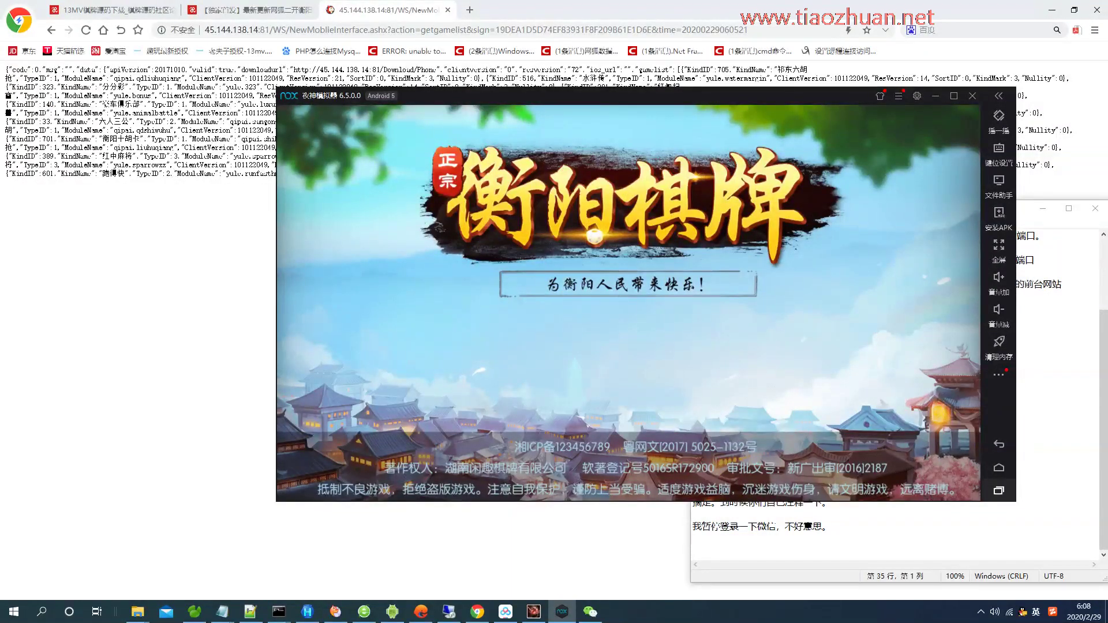
# Clear 衡阳棋牌 from recents, relaunch it, accept WeChat authorization and dismiss the reward popup.
pyautogui.click(998, 489)
pyautogui.click(629, 222)
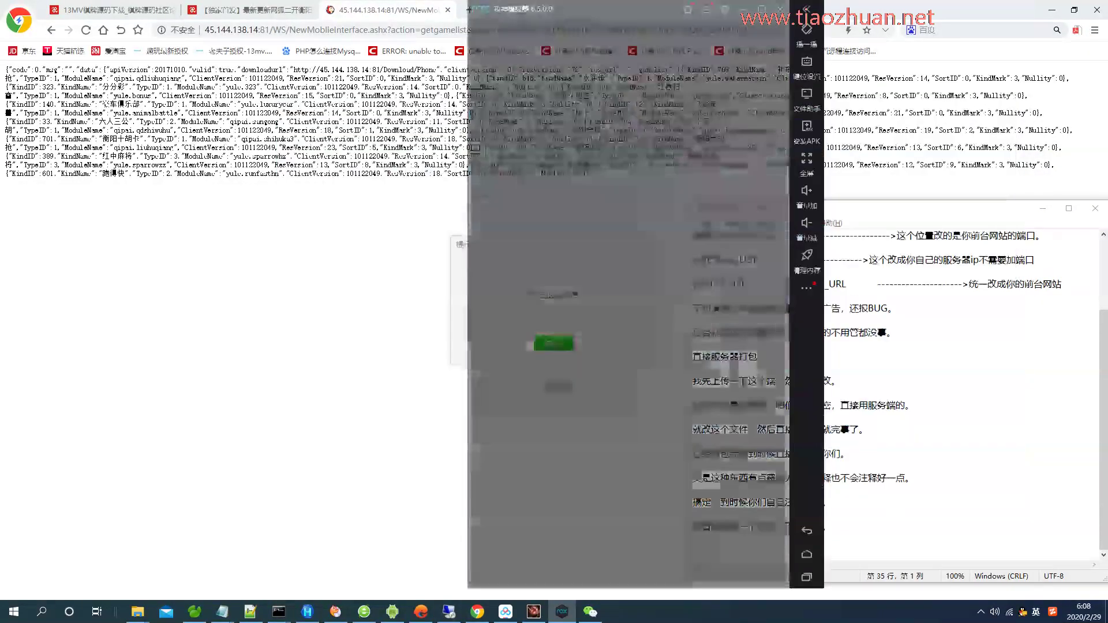
pyautogui.click(593, 459)
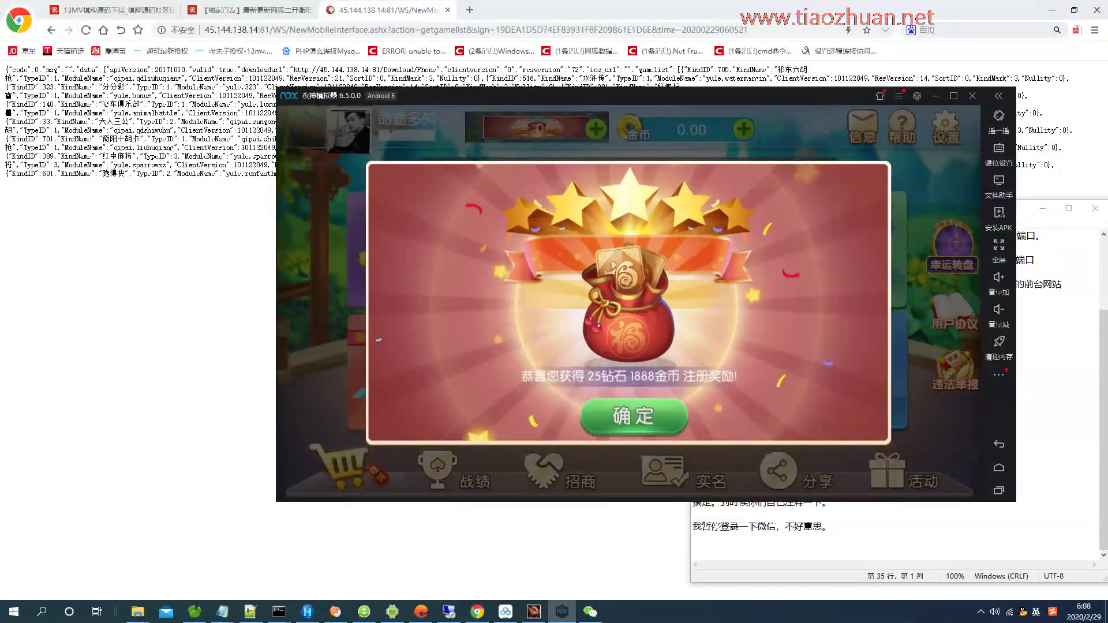
pyautogui.click(633, 416)
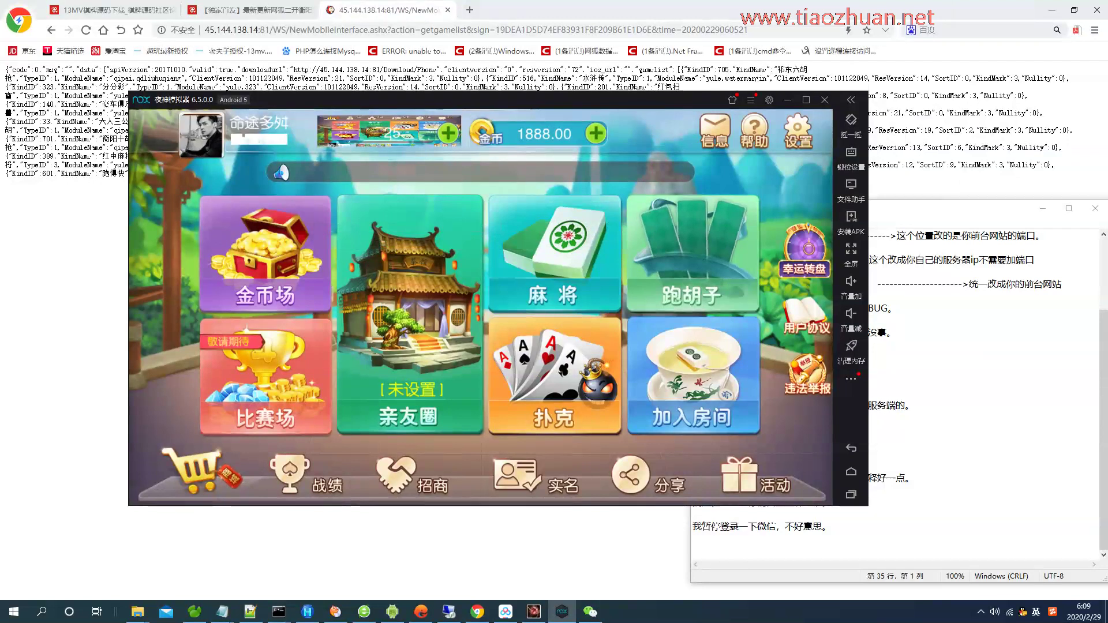
# Open the 亲友圈 friends circle from the lobby, tapping it again while it loads.
pyautogui.click(692, 254)
pyautogui.click(182, 310)
pyautogui.click(181, 250)
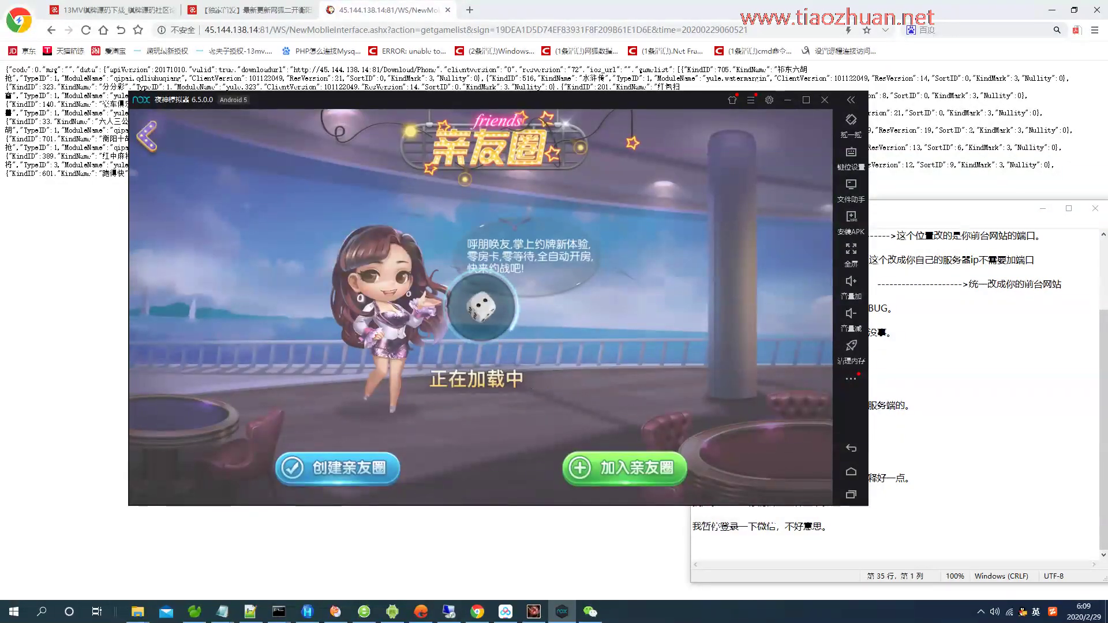
# Add the line '好了，基本上是没啥问题的。' to the Notepad notes and save.
pyautogui.hotkey('alt', 'Tab')
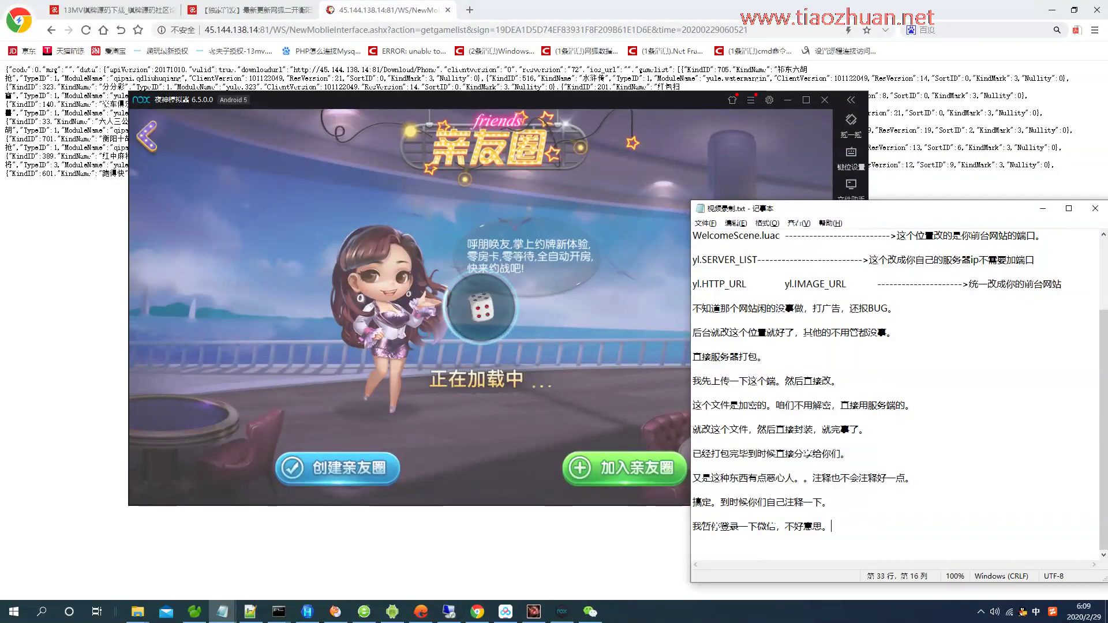
pyautogui.write('好了，基本上是没啥问题。')
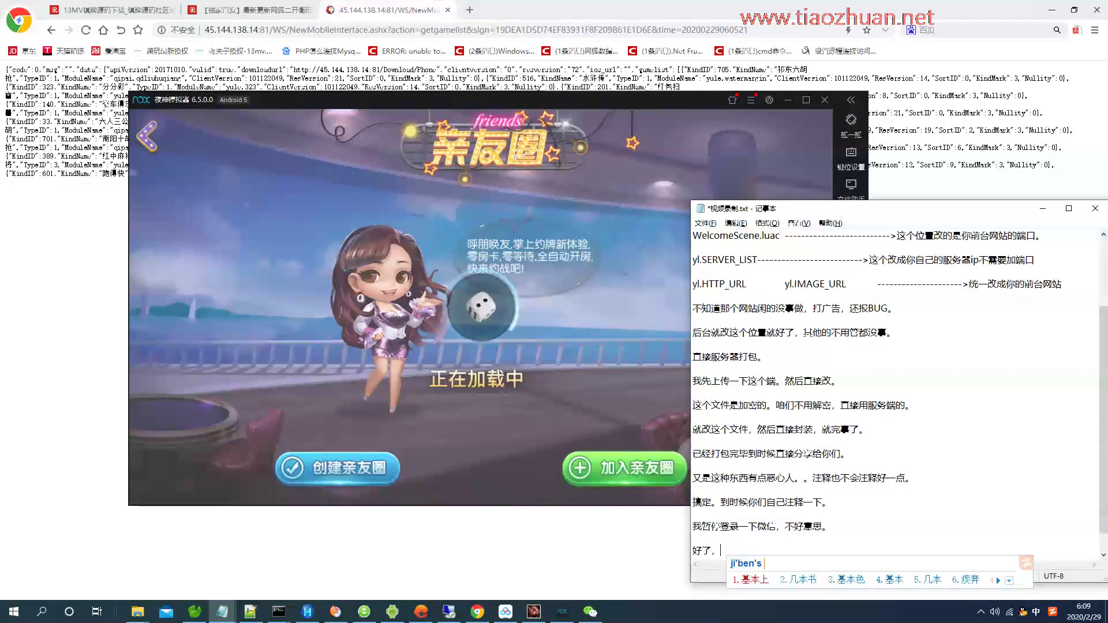
pyautogui.press('BackSpace')
pyautogui.write('的。')
pyautogui.hotkey('ctrl', 's')
# Close the game-list response tab in Chrome, leaving 13mv.com showing, and return to Nox.
pyautogui.hotkey('alt', 'Tab')
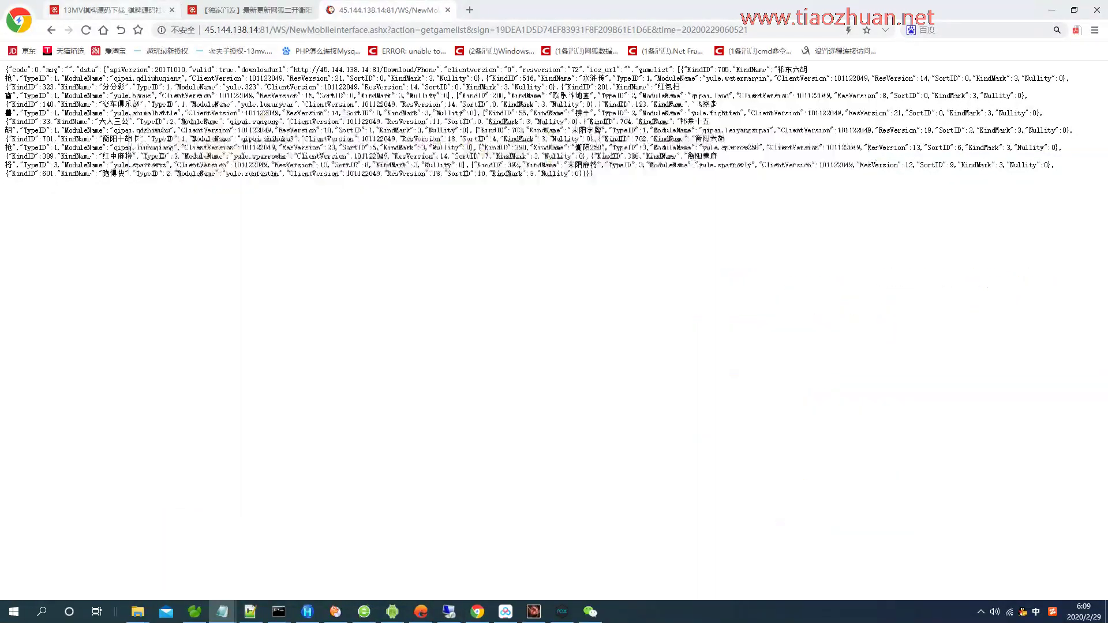
pyautogui.hotkey('ctrl', '1')
pyautogui.hotkey('alt', 'Tab')
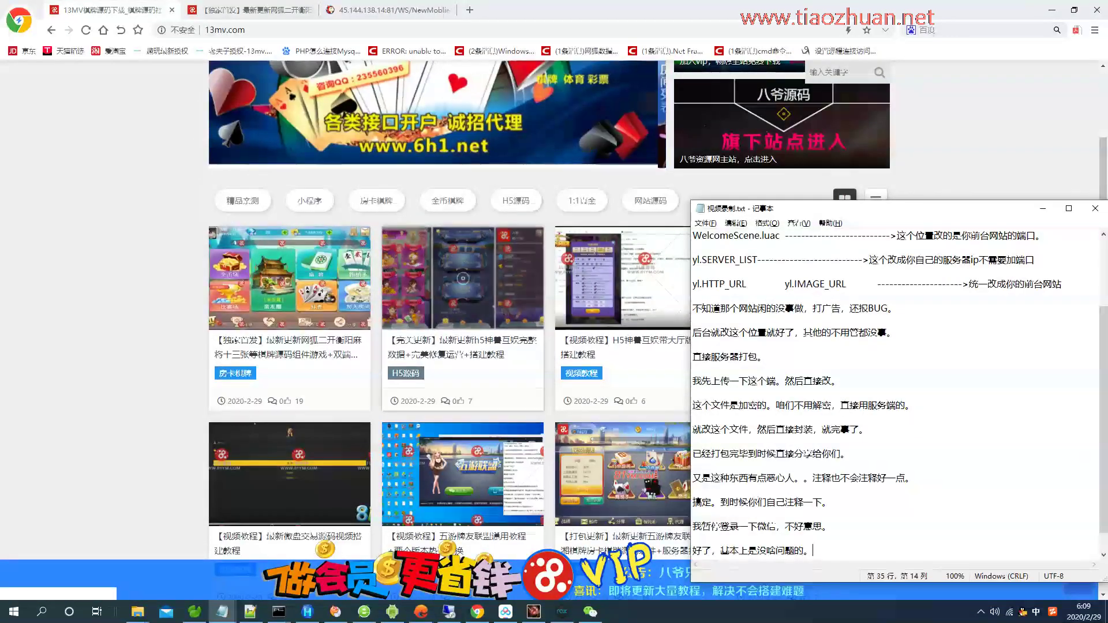
pyautogui.hotkey('alt', 'Tab')
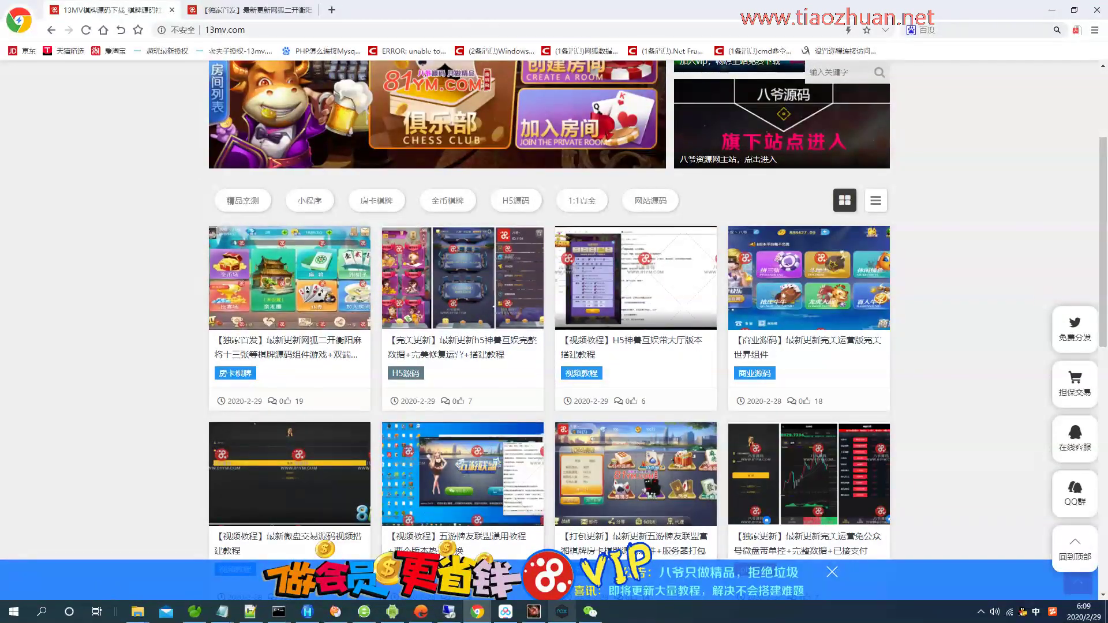
pyautogui.hotkey('alt', 'Tab')
pyautogui.hotkey('alt', 'Tab')
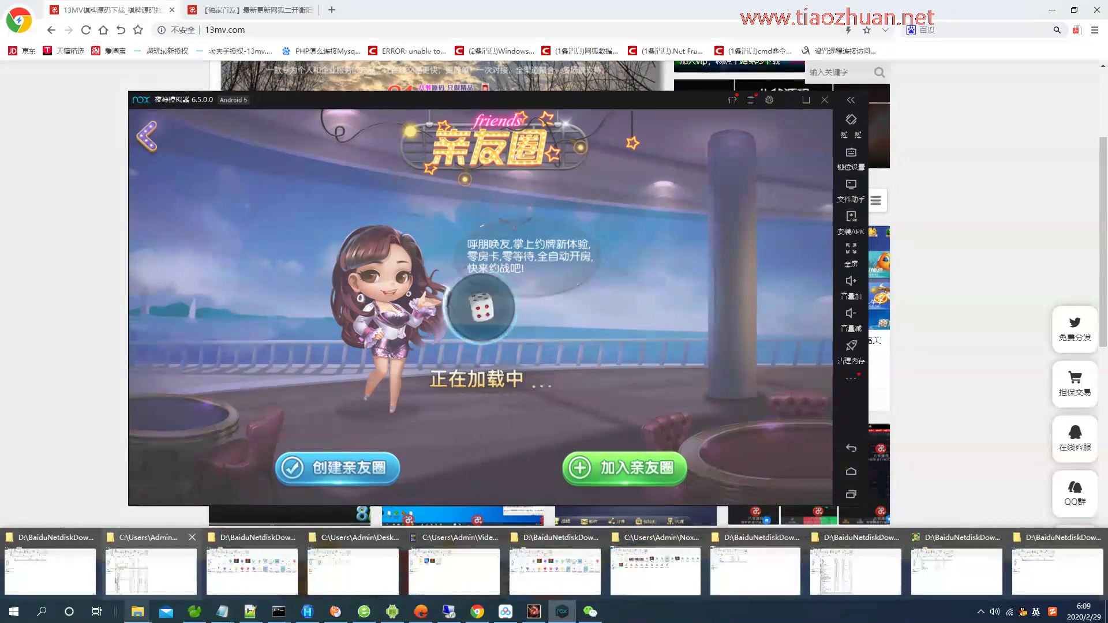
# Start SRSniffer capturing traffic and move its window toward the lower right.
pyautogui.press('Return')
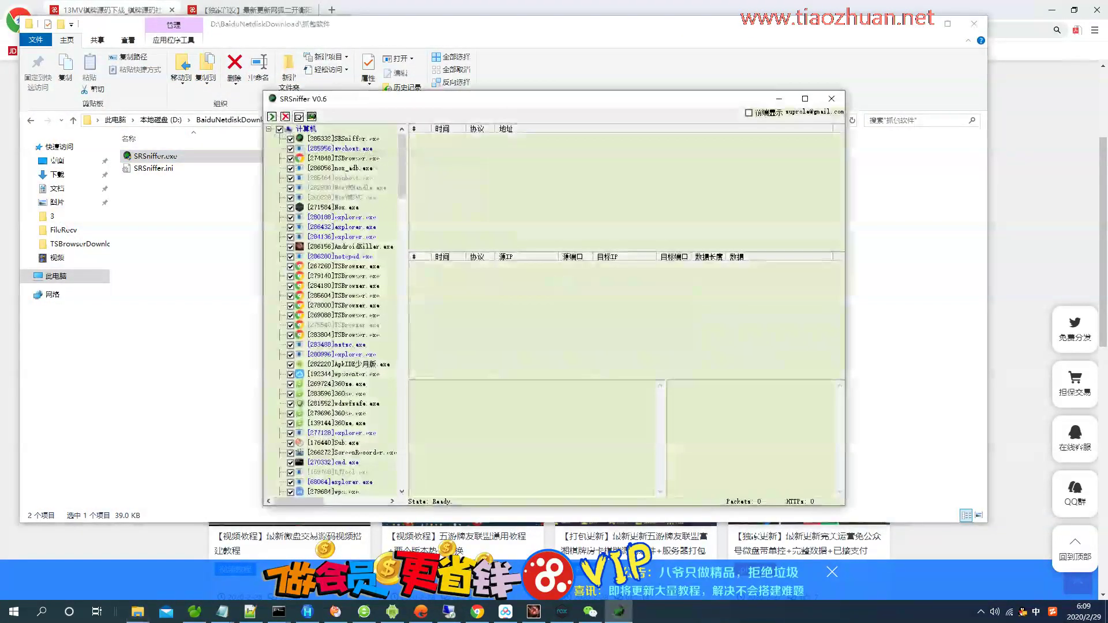
pyautogui.moveTo(404, 99); pyautogui.dragTo(715, 163)
pyautogui.click(715, 162)
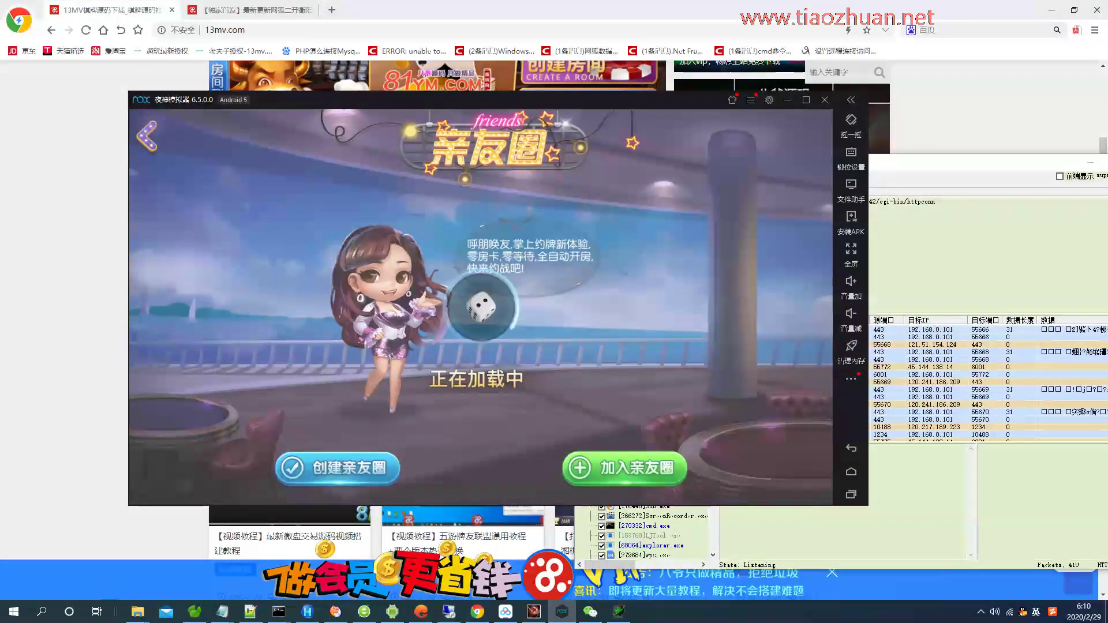
# Add the note '这个加载有点满。我看看什么问题。' on a new line in Notepad.
pyautogui.click(222, 611)
pyautogui.press('Return')
pyautogui.press('Return')
pyautogui.write('这个')
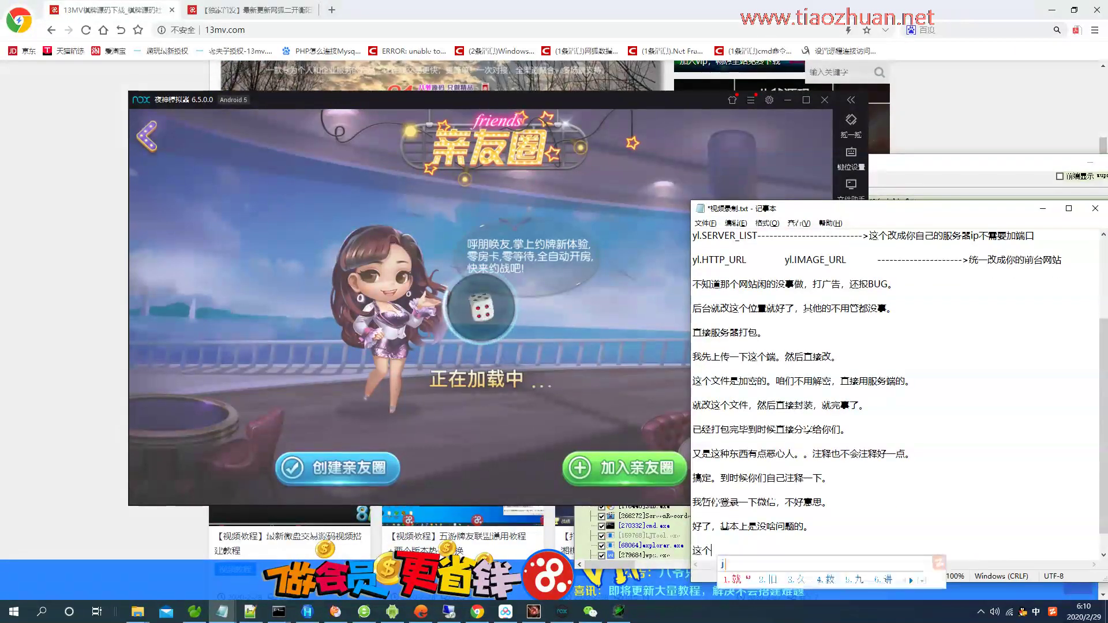
pyautogui.write('加载有点满')
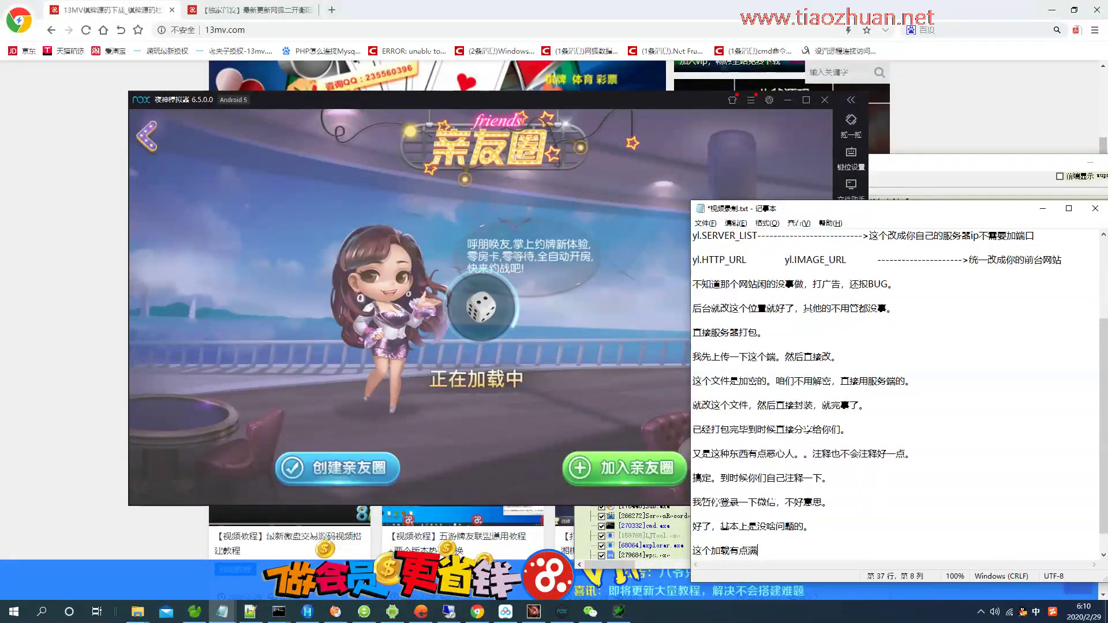
pyautogui.write('。我看看什么问题。')
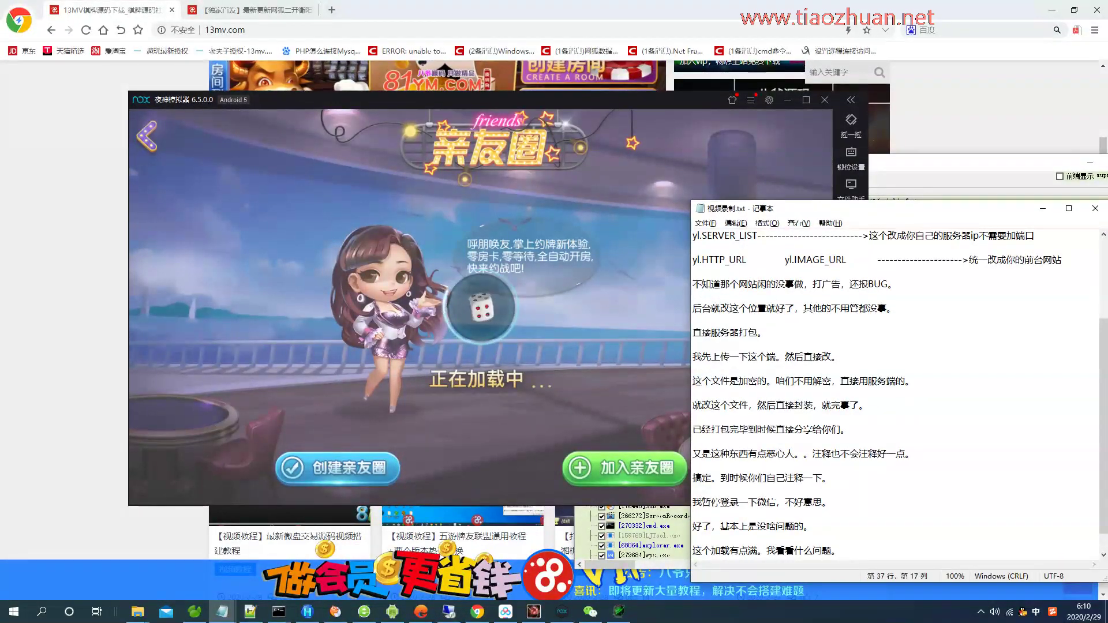
pyautogui.hotkey('alt', 'Tab')
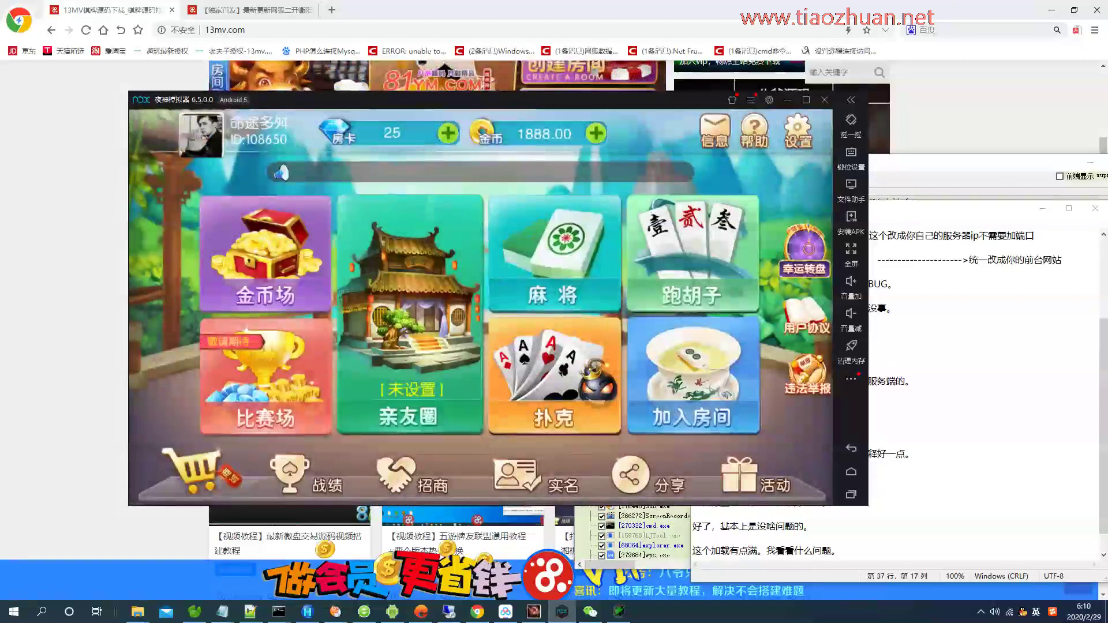
# Reopen 亲友圈 in the game and inspect the captured UserFace.ashx and thirdwx avatar requests in SRSniffer.
pyautogui.click(409, 314)
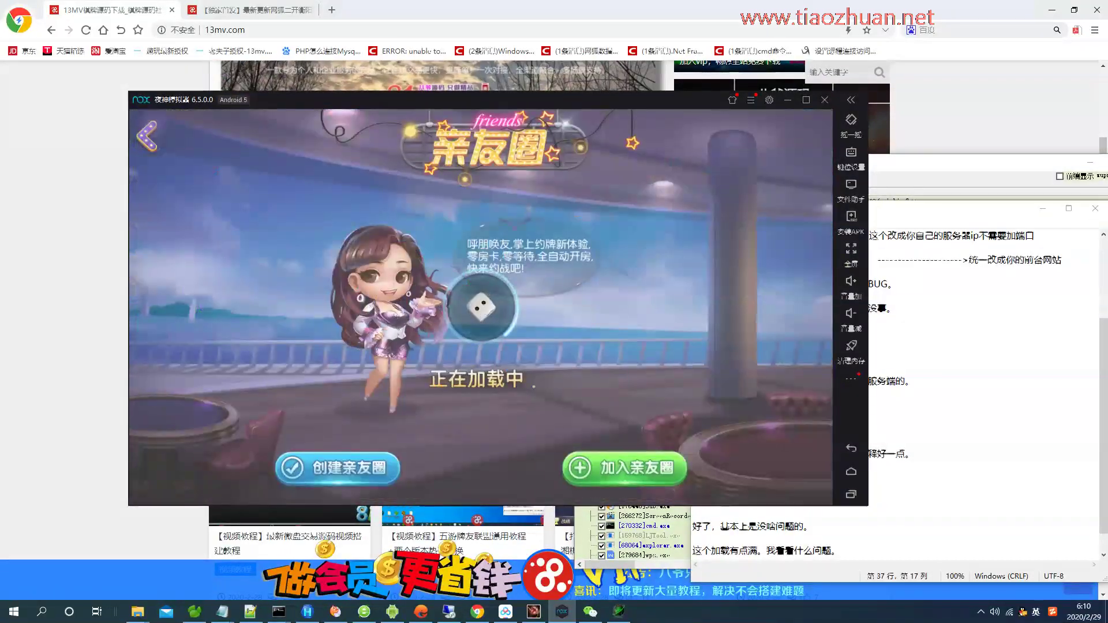
pyautogui.click(618, 611)
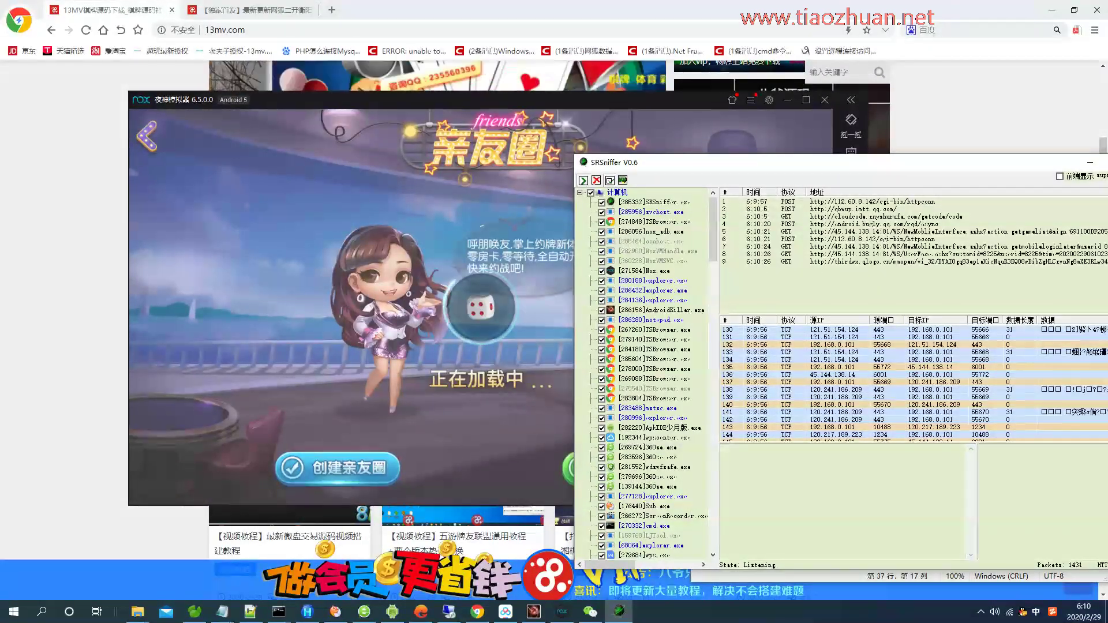
pyautogui.click(865, 254)
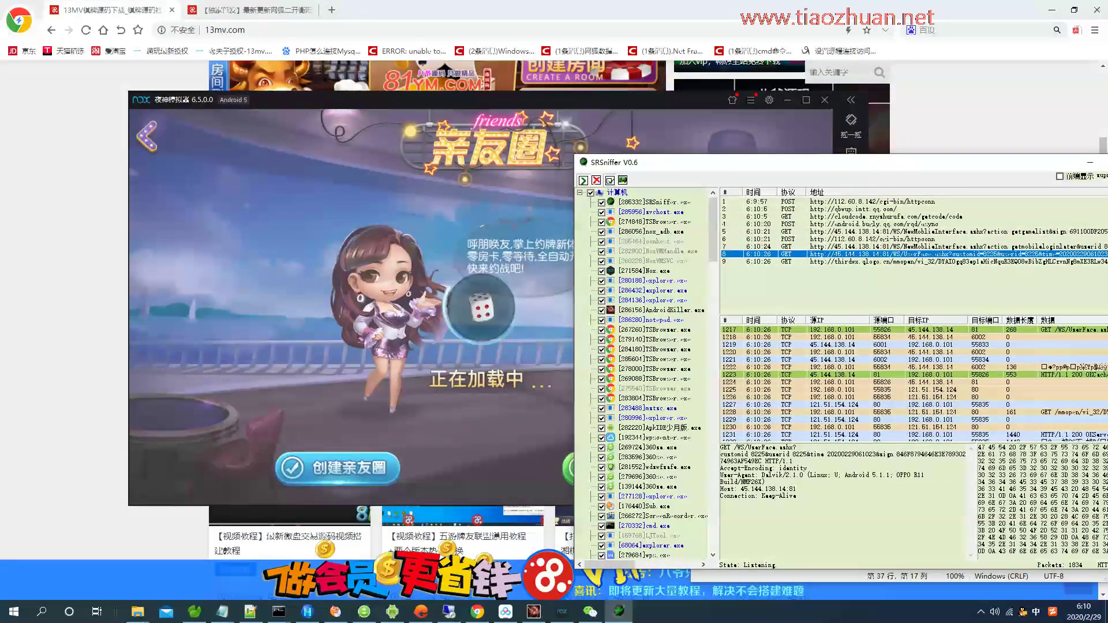
pyautogui.click(865, 262)
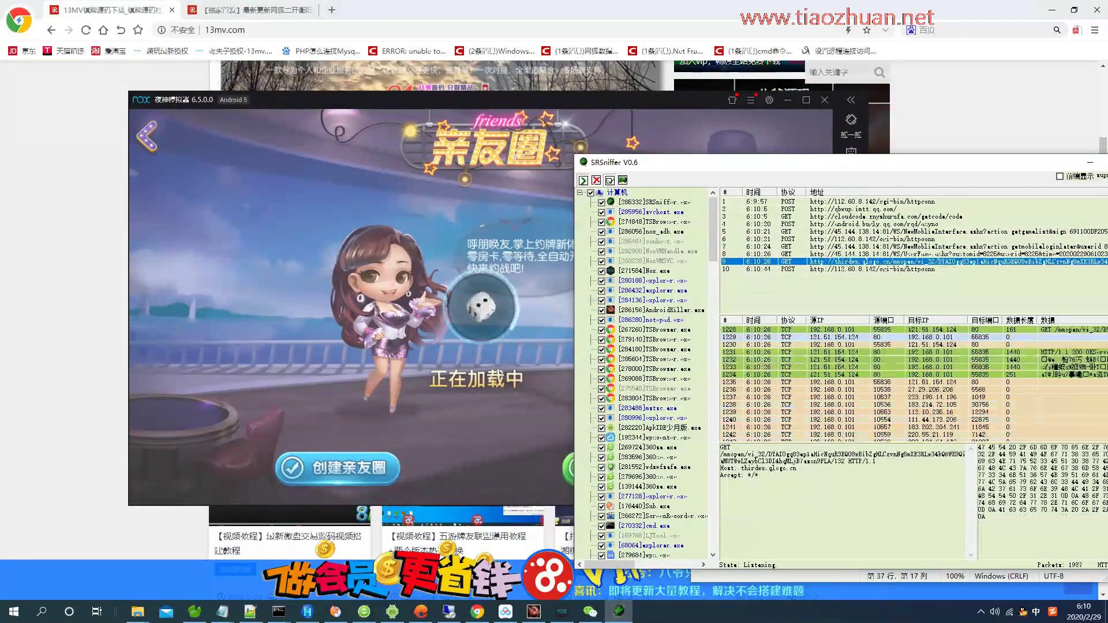
pyautogui.click(865, 253)
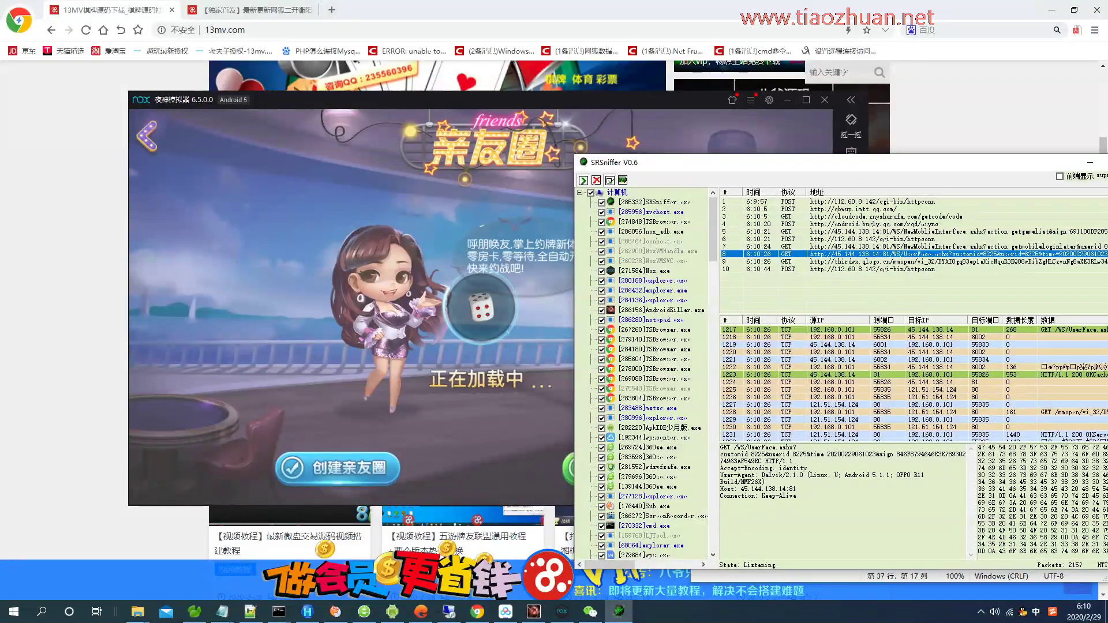
pyautogui.click(562, 610)
# Look over the 6203.html article tab in Chrome.
pyautogui.click(477, 611)
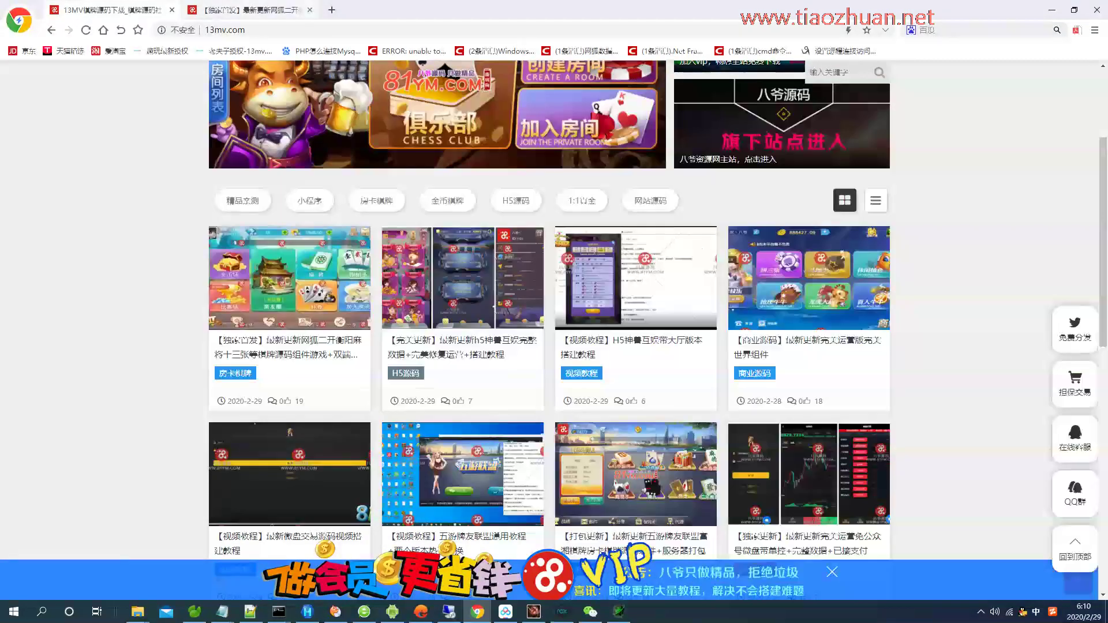
pyautogui.hotkey('ctrl', 'Tab')
pyautogui.scroll(-5, 461, 312)
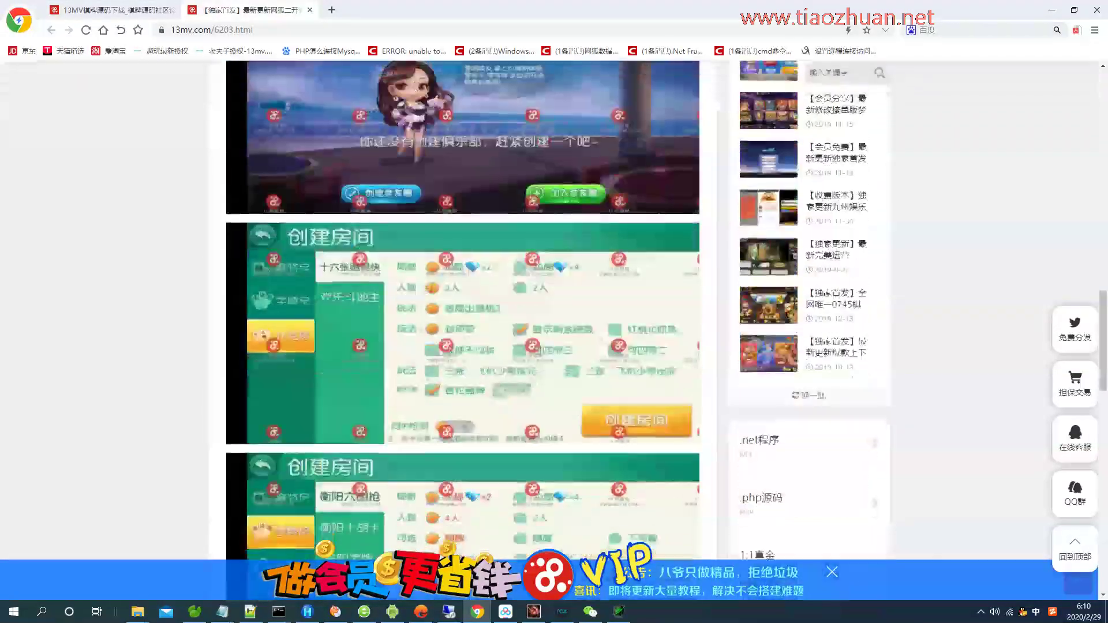
pyautogui.scroll(-10, 461, 312)
pyautogui.scroll(10, 461, 312)
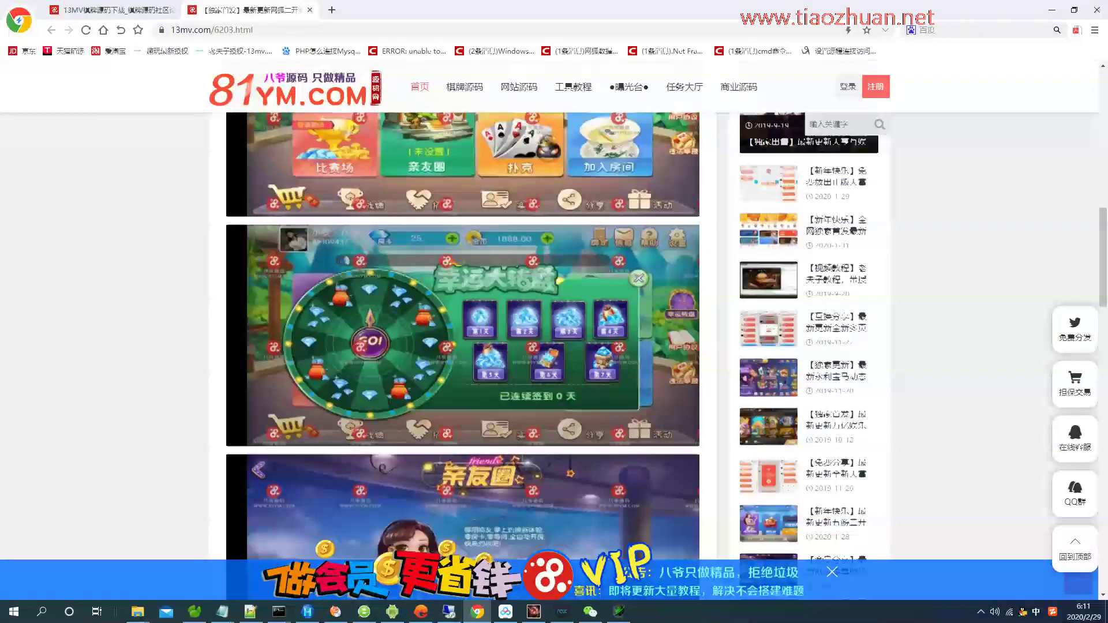
# Open SRSniffer's row 8 UserFace.ashx request in the browser and check its JSON response.
pyautogui.click(562, 611)
pyautogui.click(619, 611)
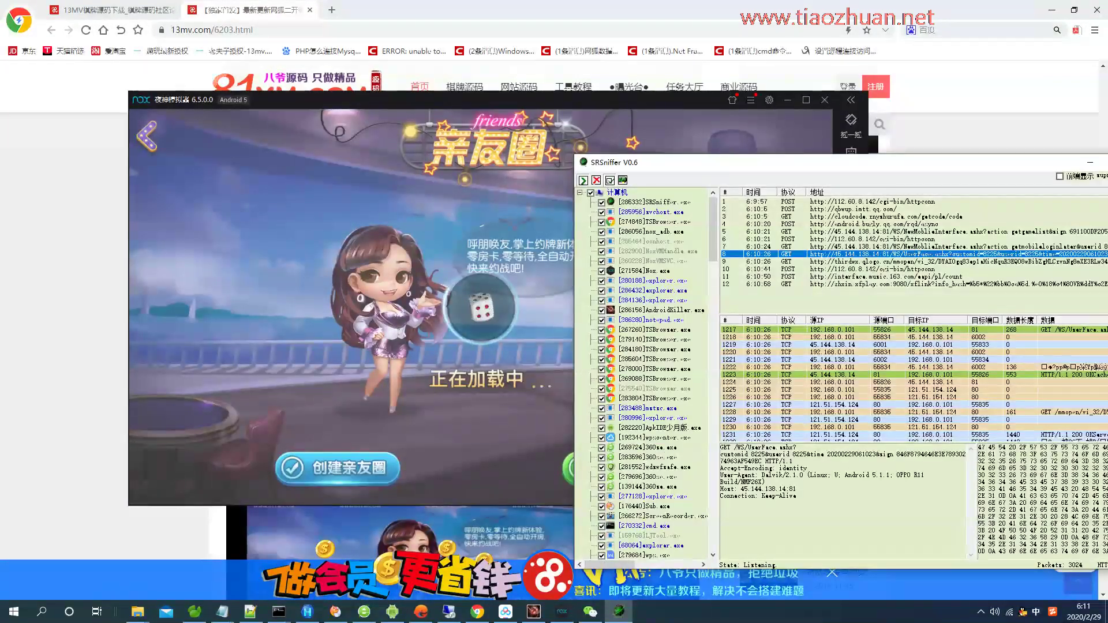
pyautogui.moveTo(663, 162); pyautogui.dragTo(566, 169)
pyautogui.click(750, 267)
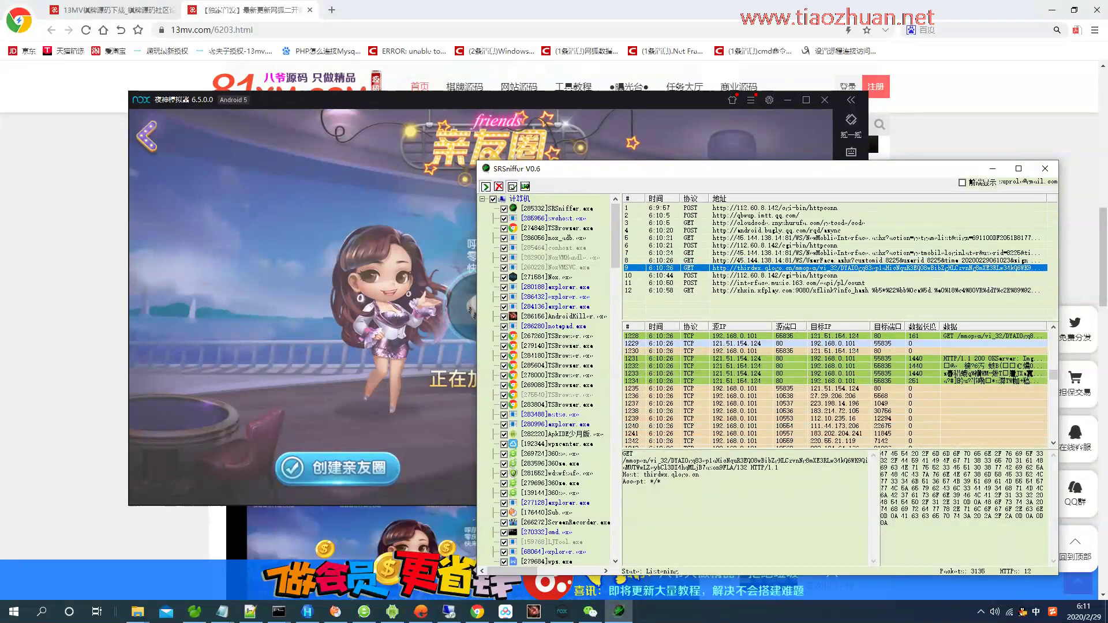
pyautogui.click(750, 261)
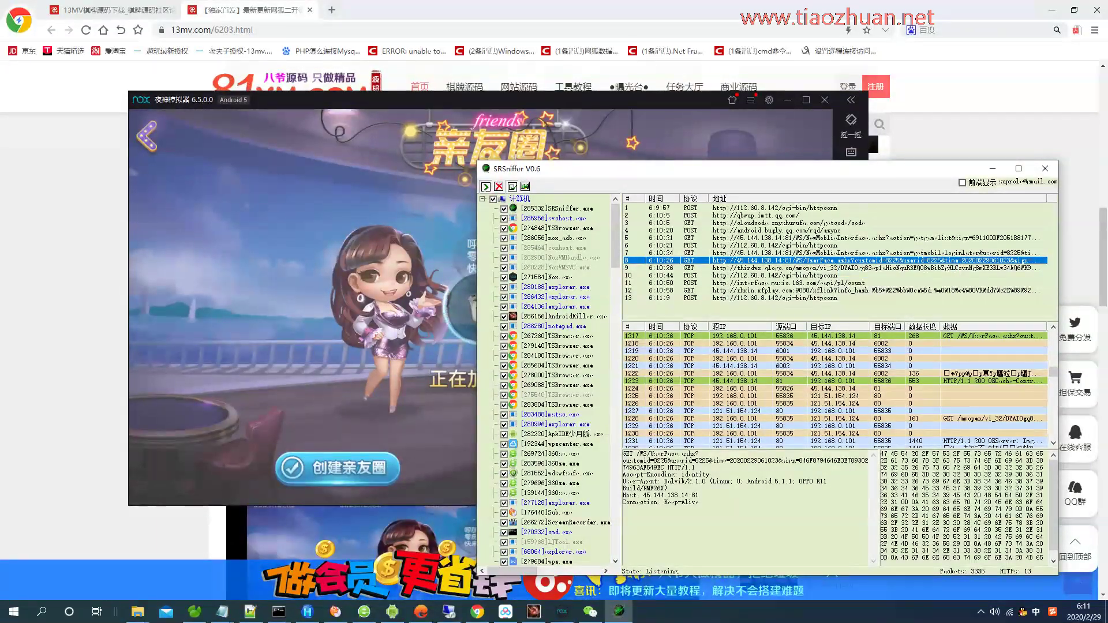
pyautogui.doubleClick(750, 260)
pyautogui.moveTo(466, 69); pyautogui.dragTo(829, 69)
# Load the row 9 thirdwx avatar URL in Chrome to check it, then close that tab.
pyautogui.hotkey('alt', 'Tab')
pyautogui.click(577, 139)
pyautogui.click(619, 612)
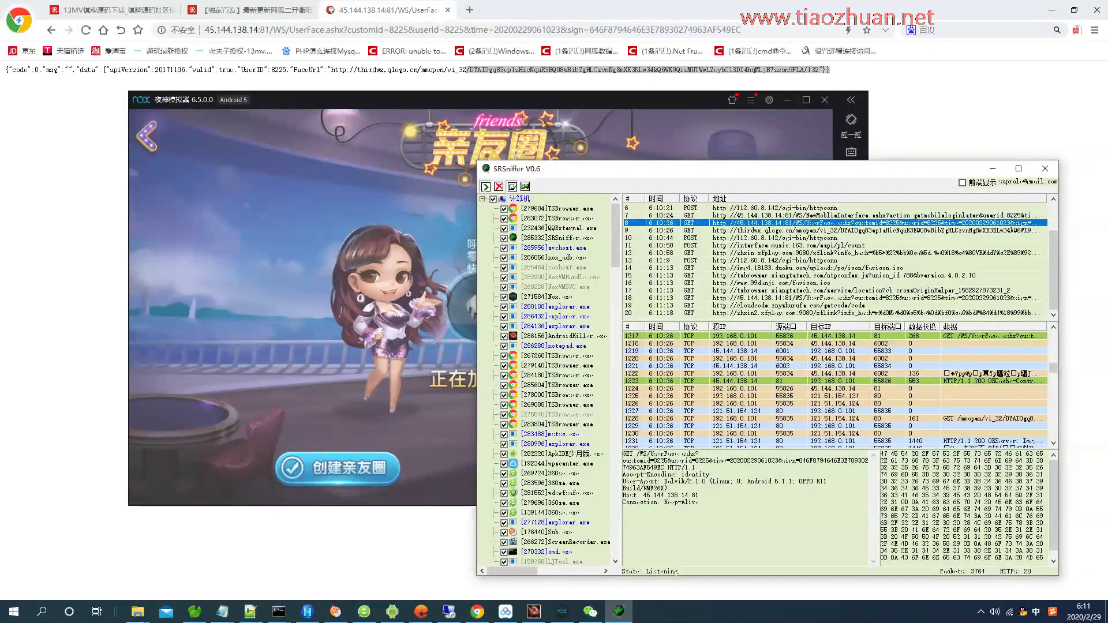
pyautogui.click(773, 230)
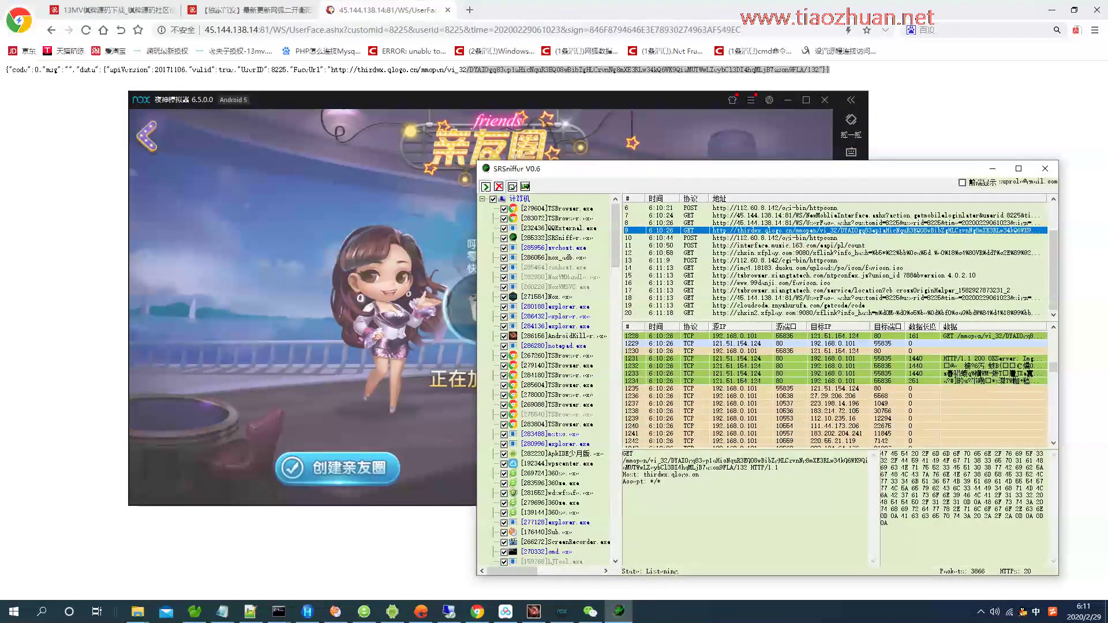
pyautogui.hotkey('alt', 'Tab')
pyautogui.hotkey('ctrl', 'l')
pyautogui.write('http://thirdwx.qlogo.cn/mmopen/vi_32/DYAIOgq83ep1aHicNquR3EQ08wBibZgHLCzvnNg8mXE3RLw34kQ6WK9QiaMUTWwLZeybCl3DI4hqMLjB7ason9FLA/132')
pyautogui.press('Return')
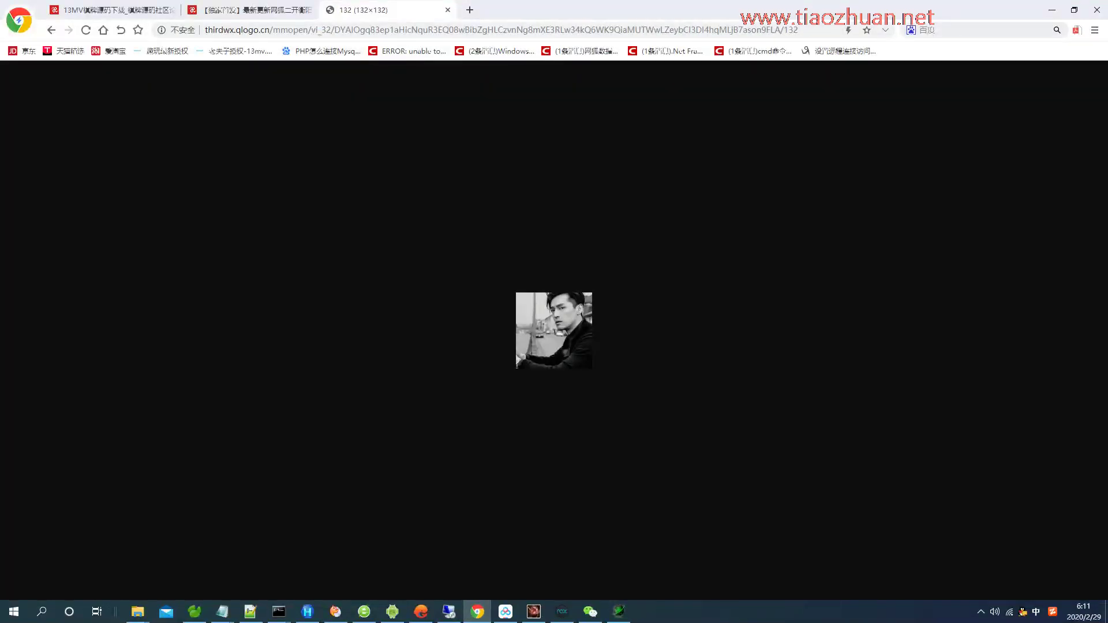
pyautogui.hotkey('ctrl', 'w')
# Return to the emulator and then to the Notepad notes.
pyautogui.hotkey('alt', 'Tab')
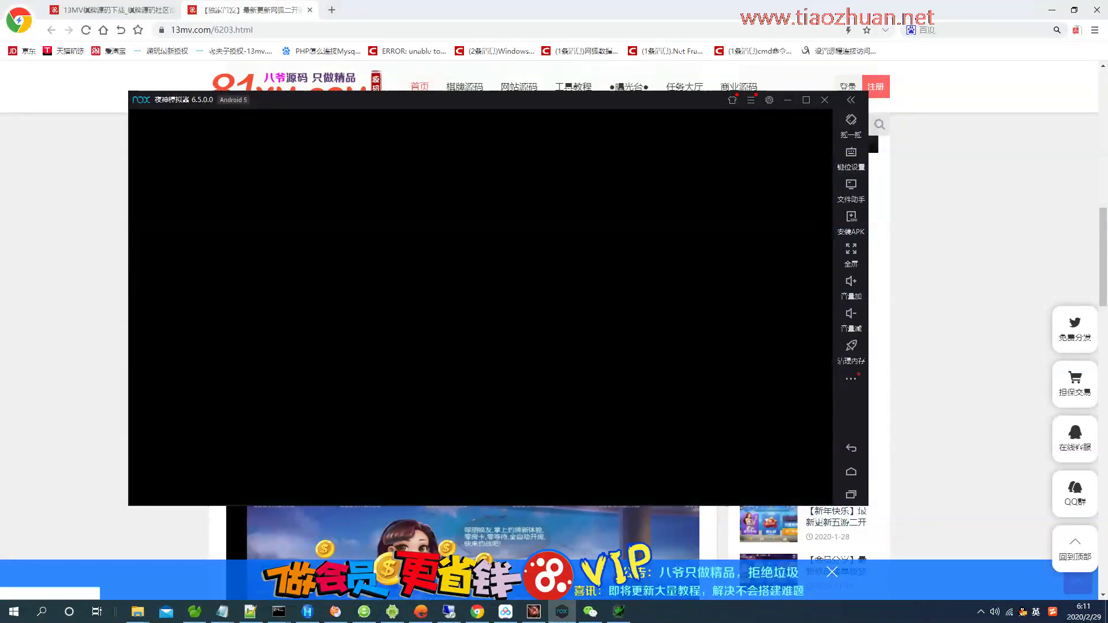
pyautogui.moveTo(222, 611)
pyautogui.click(289, 531)
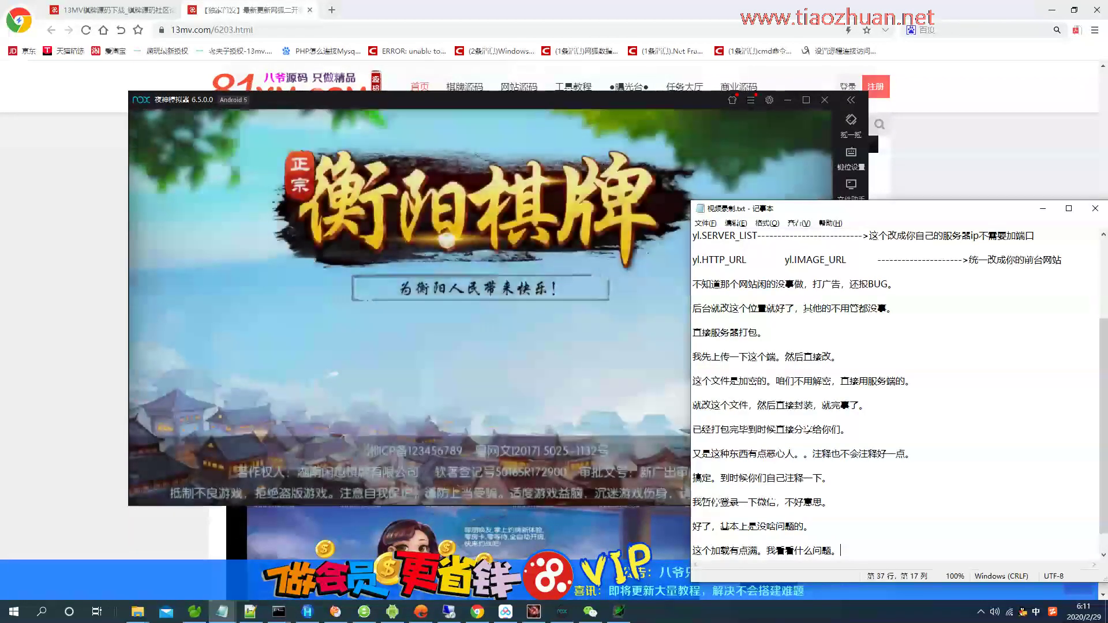